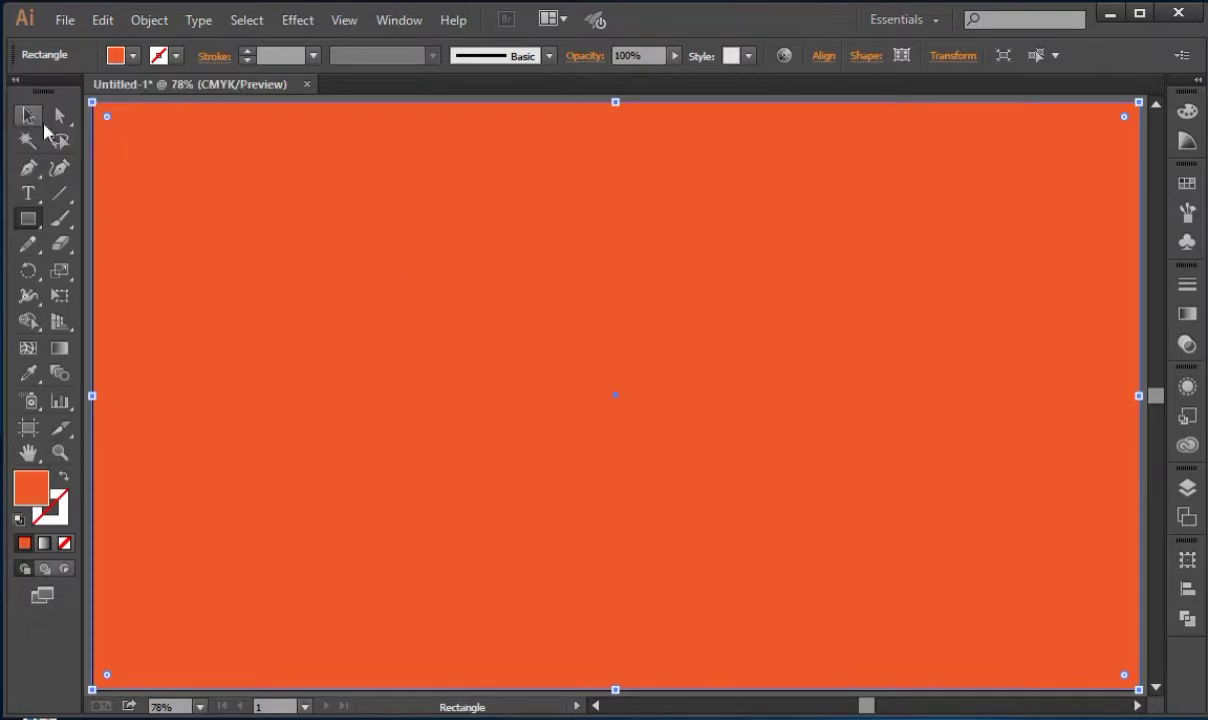
# Deselect the background and draw a tall portrait rectangle near the centre of the artboard.
pyautogui.click(60, 115)
pyautogui.press('v')
pyautogui.hotkey('ctrl', 'shift', 'a')
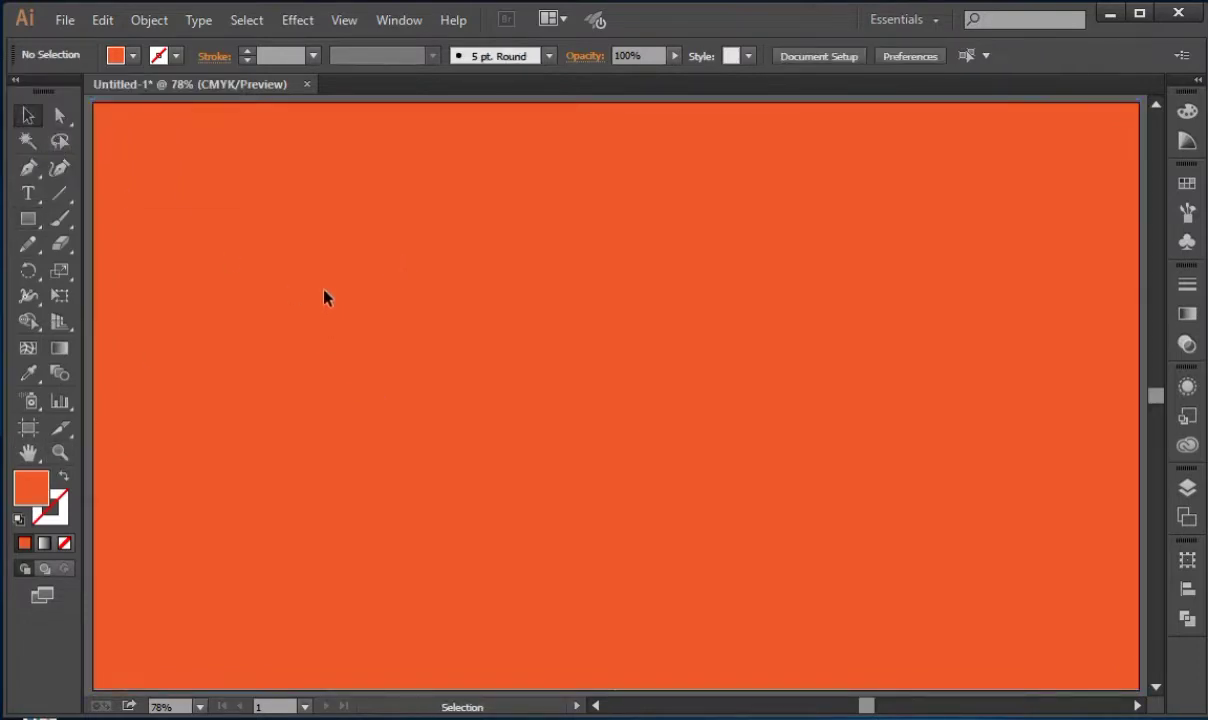
pyautogui.click(28, 218)
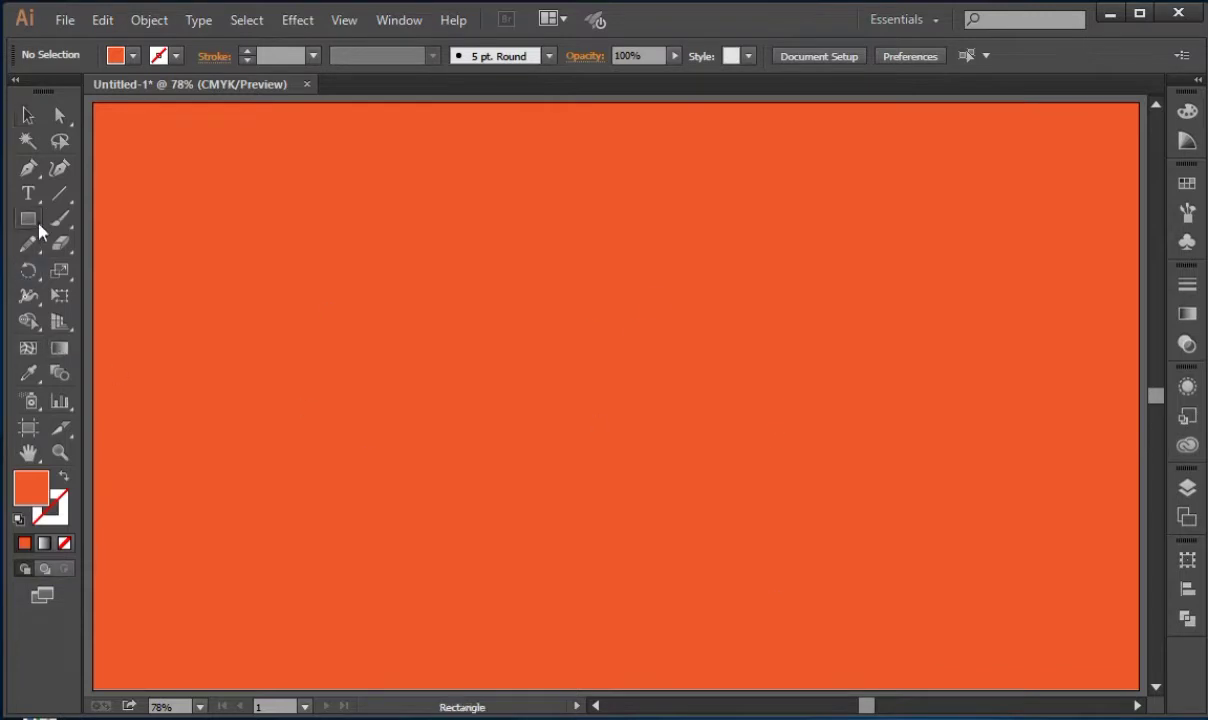
pyautogui.moveTo(545, 310); pyautogui.dragTo(752, 591)
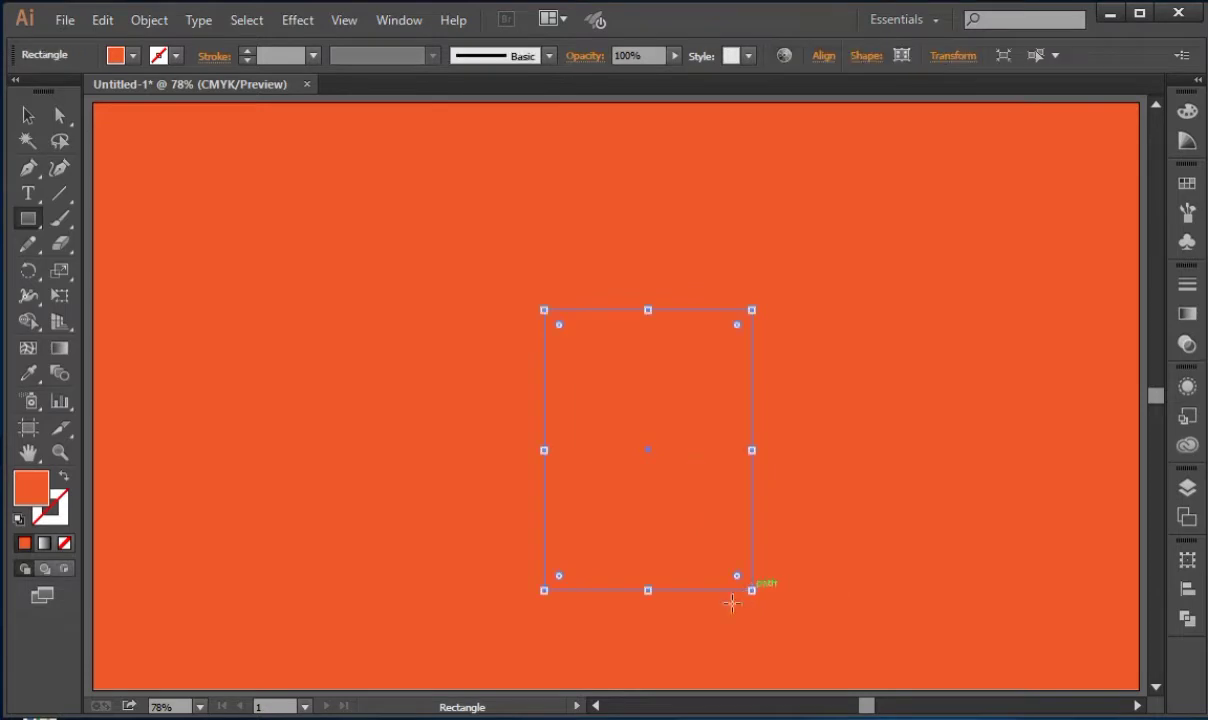
# Fill the new rectangle with black and move it slightly to the left and down.
pyautogui.click(1188, 110)
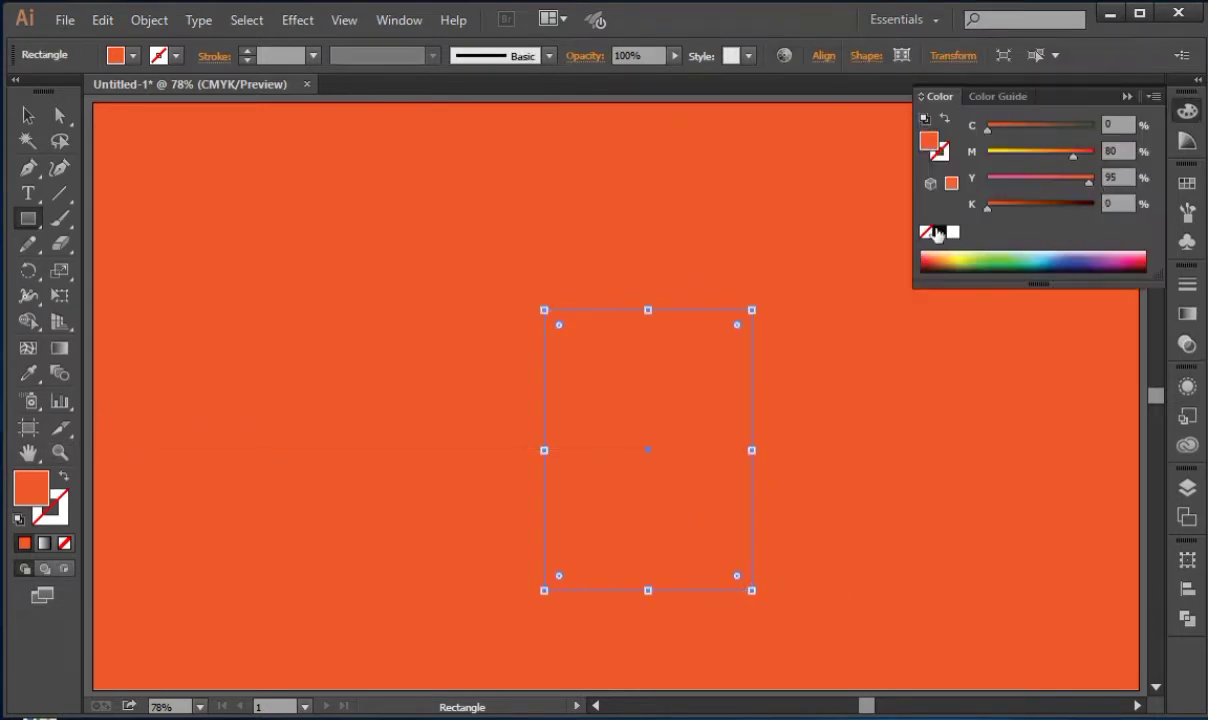
pyautogui.click(939, 232)
pyautogui.click(1127, 97)
pyautogui.click(28, 115)
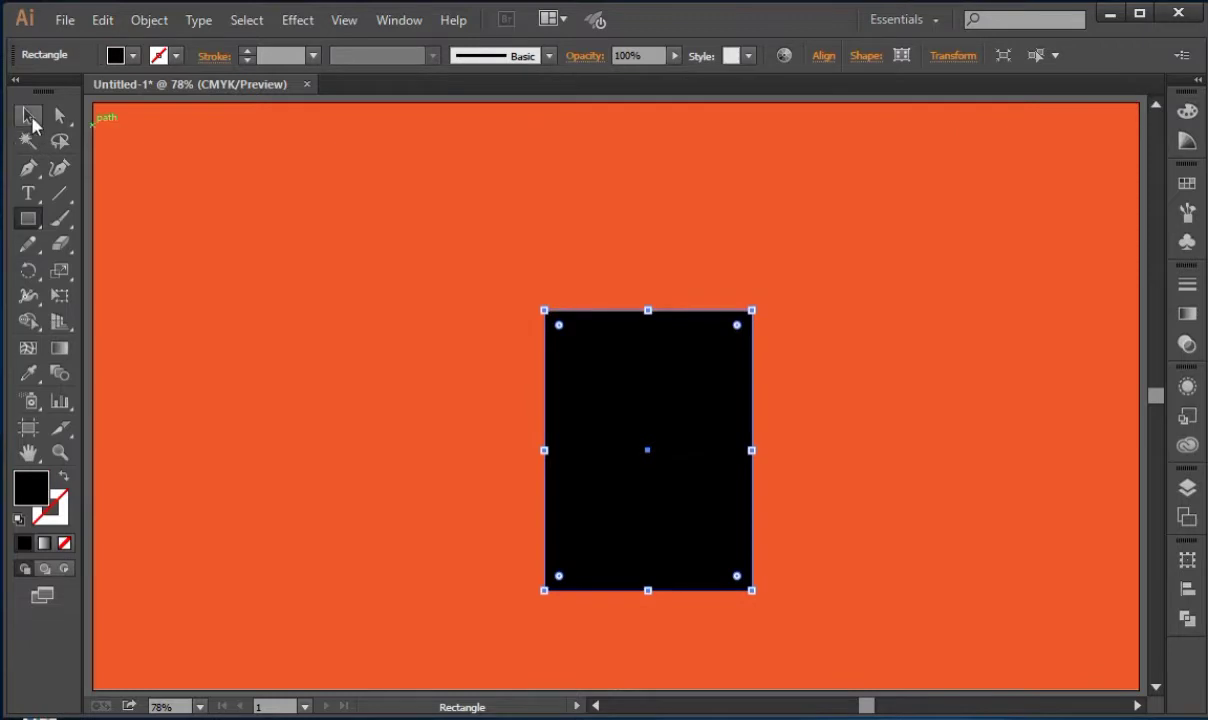
pyautogui.moveTo(628, 449); pyautogui.dragTo(578, 458)
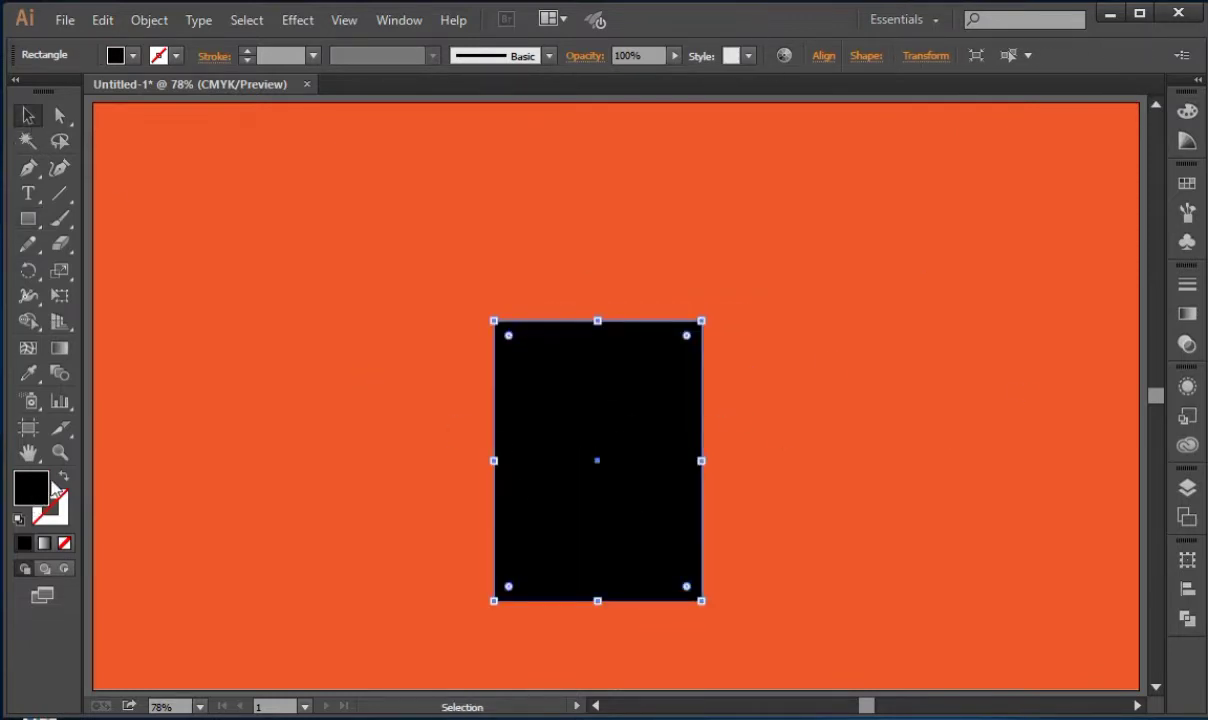
# Swap the rectangle's fill and stroke, then set its stroke weight to 10 pt.
pyautogui.click(62, 478)
pyautogui.click(313, 56)
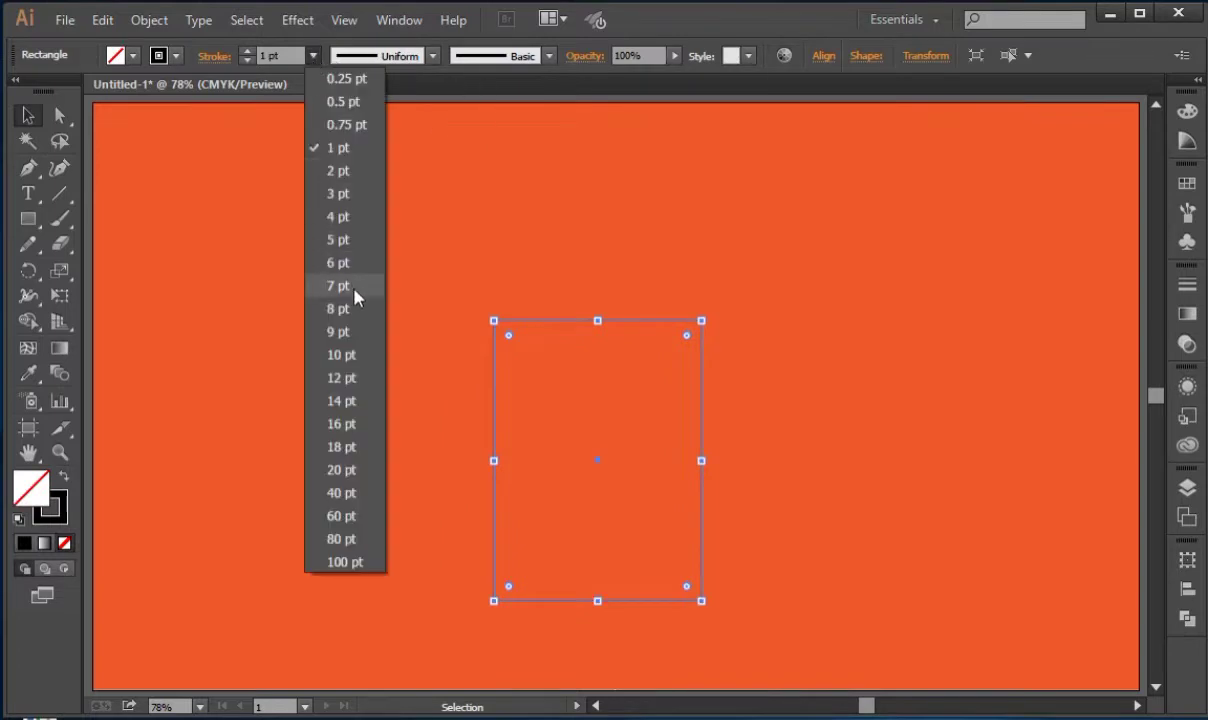
pyautogui.click(343, 350)
pyautogui.click(695, 345)
pyautogui.doubleClick(25, 492)
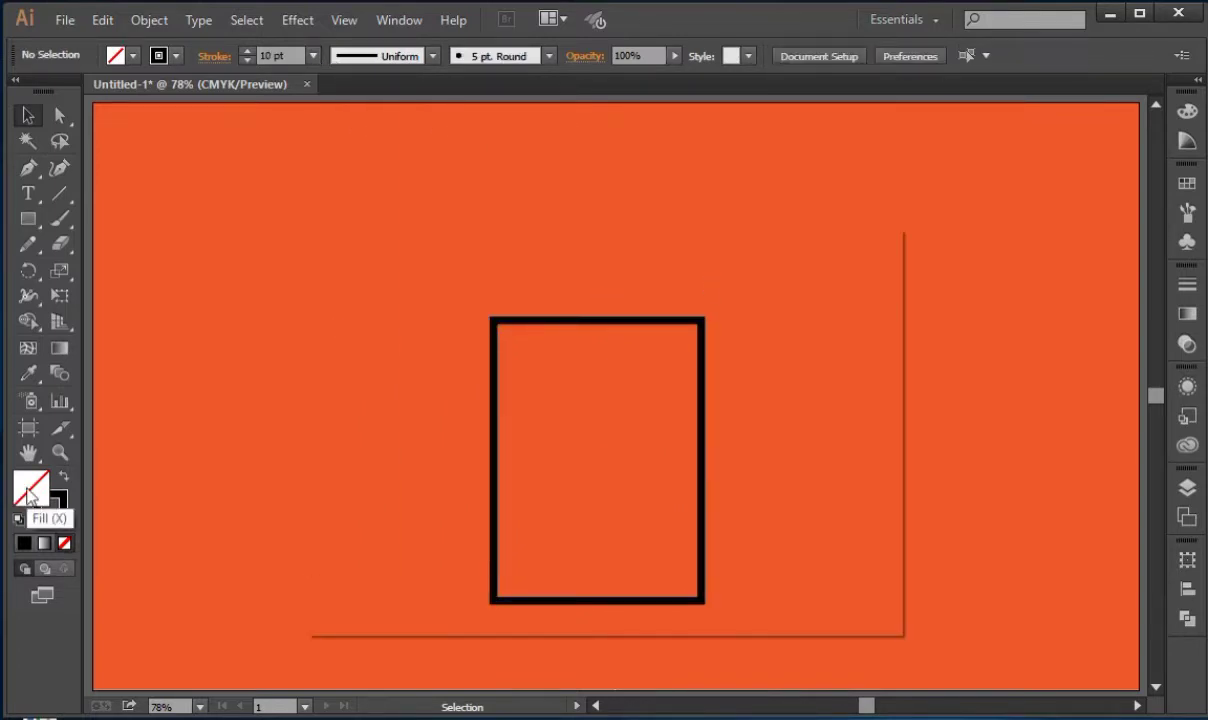
pyautogui.click(539, 410)
pyautogui.click(840, 305)
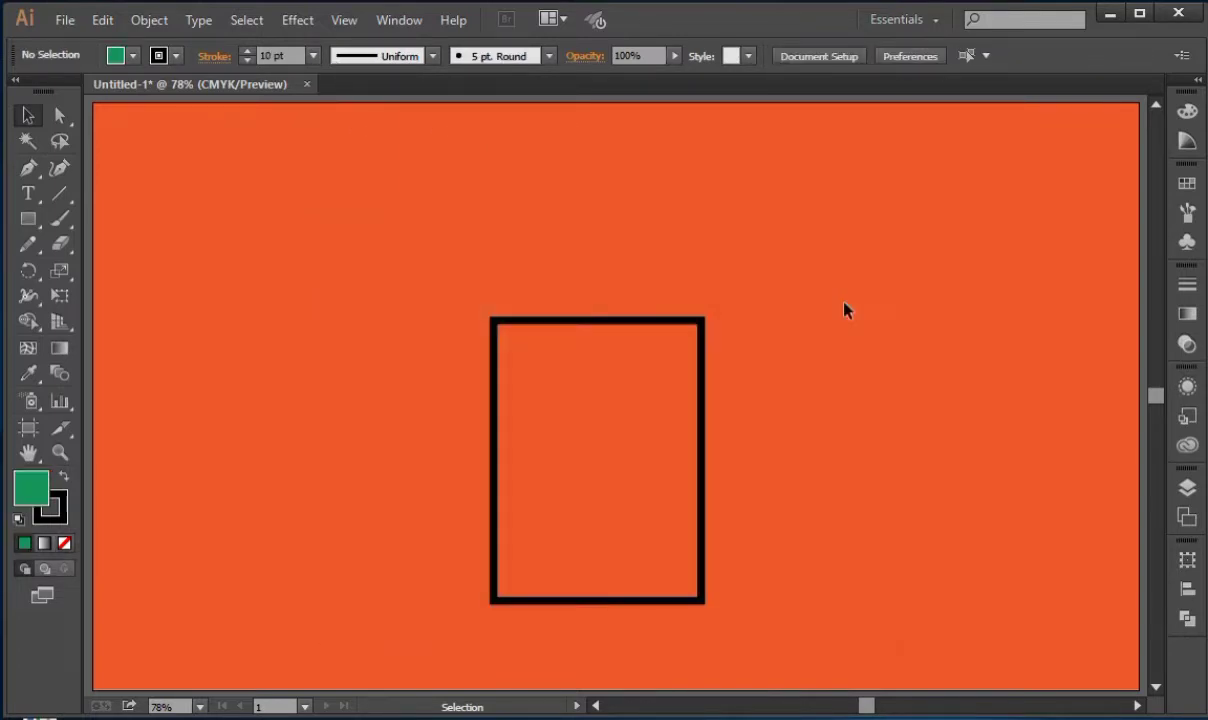
# Select the outlined rectangle and give it a yellowish green fill using the Color Picker.
pyautogui.click(588, 322)
pyautogui.doubleClick(30, 488)
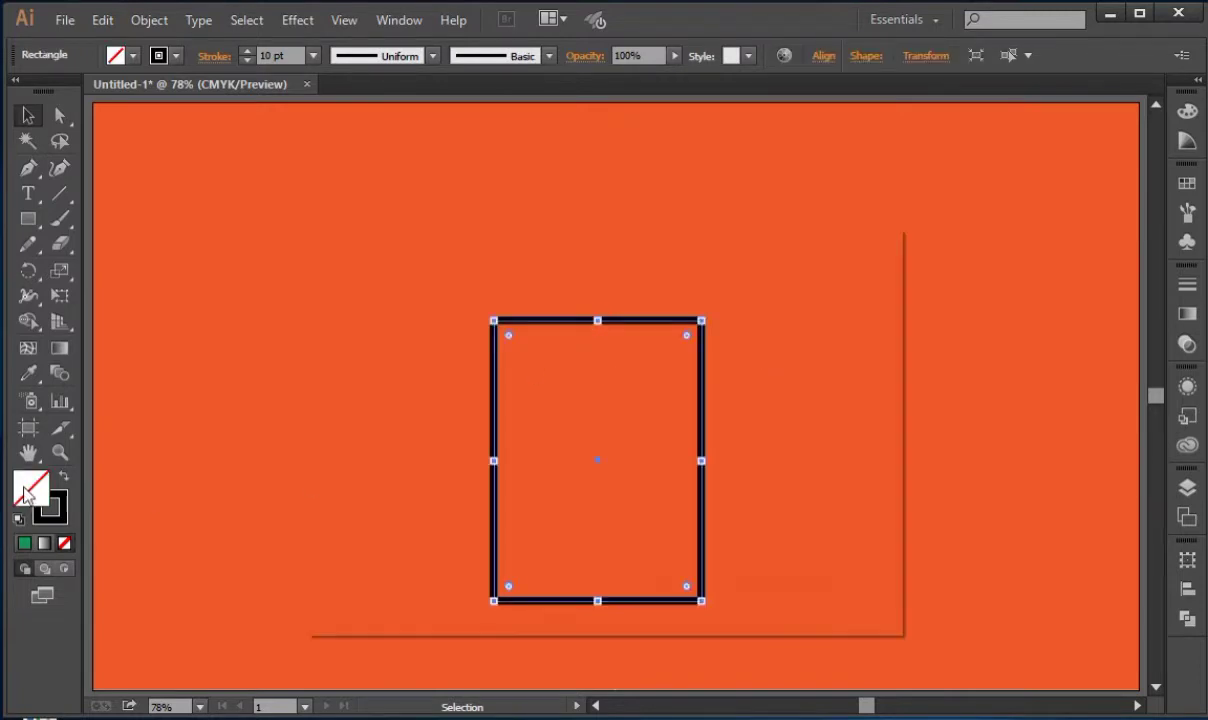
pyautogui.click(572, 461)
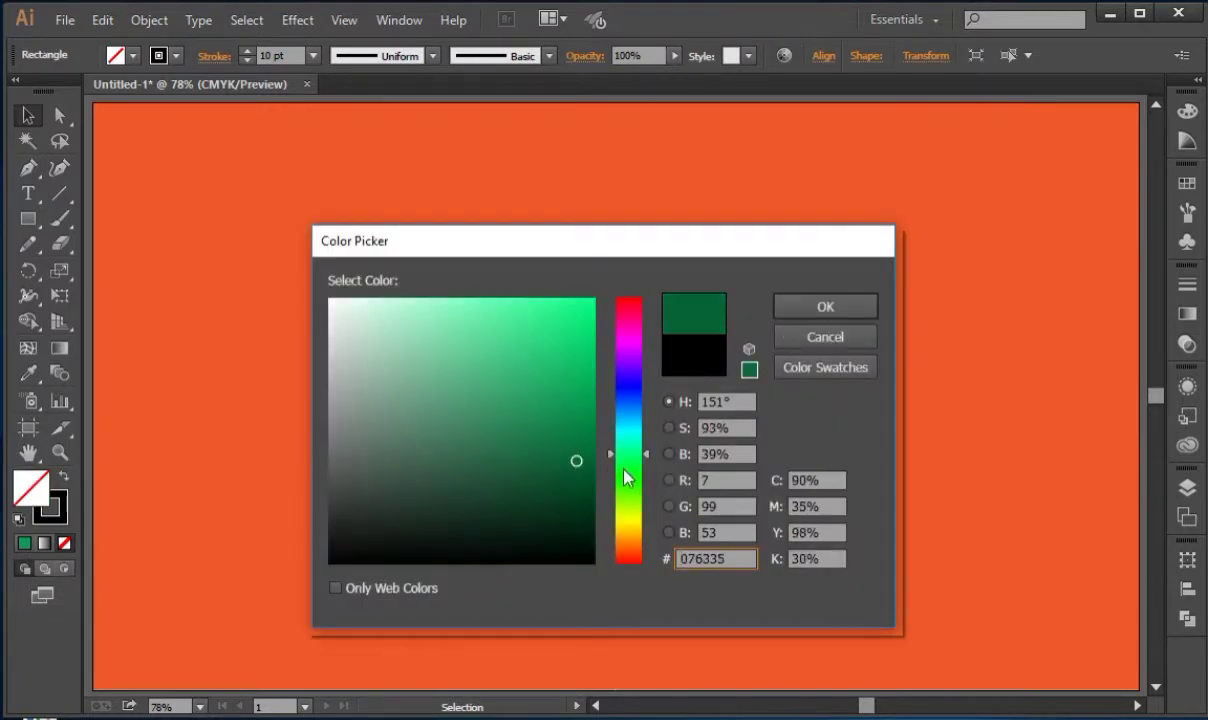
pyautogui.click(628, 507)
pyautogui.click(566, 404)
pyautogui.click(785, 305)
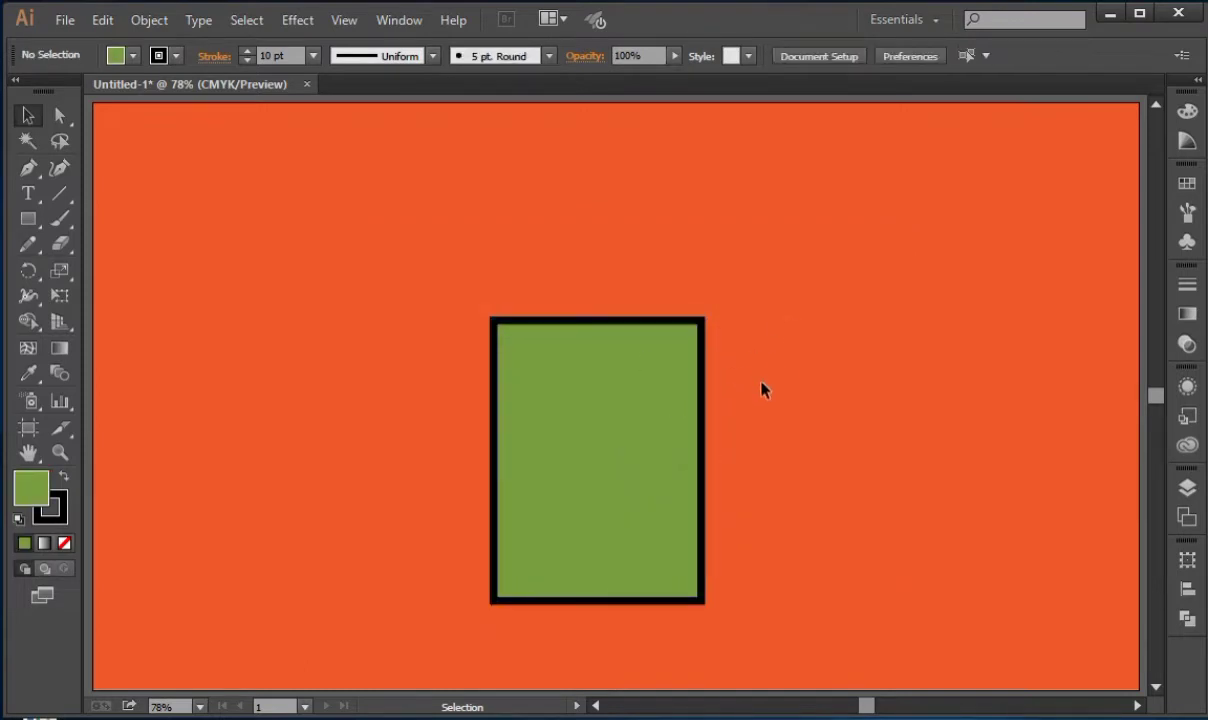
# Adjust the rectangle's fill to an olive tone with cyan 49% and magenta 42%.
pyautogui.click(599, 483)
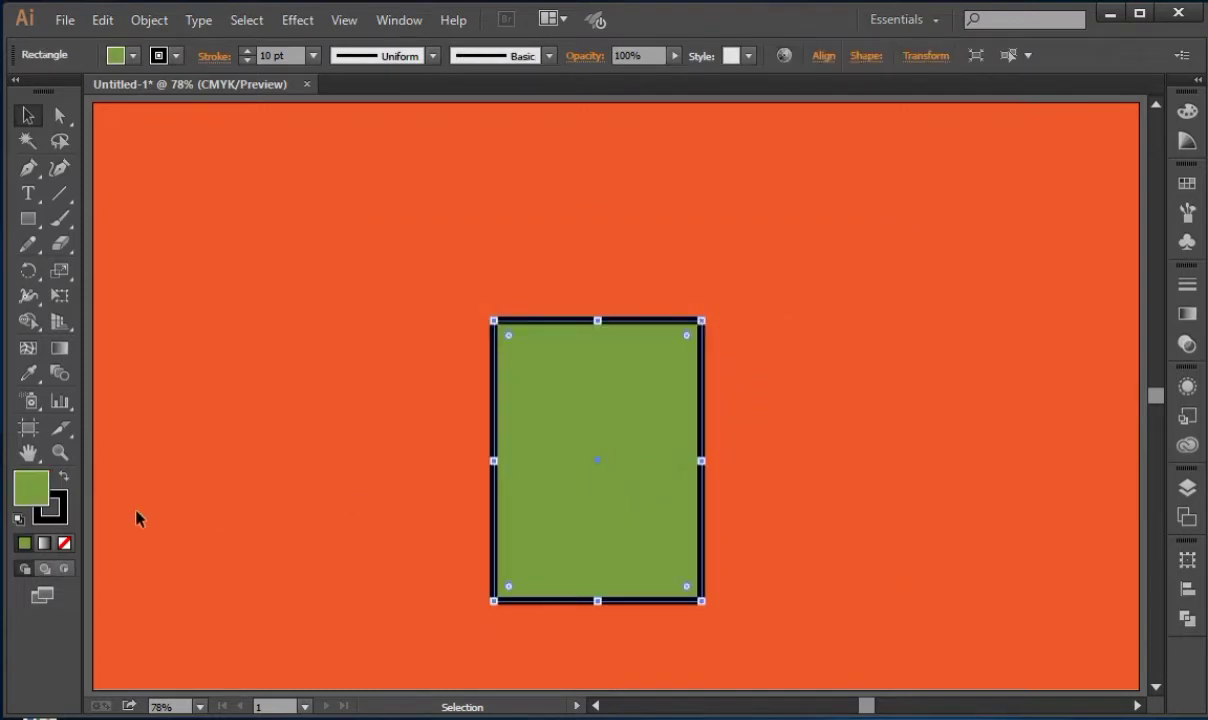
pyautogui.click(1187, 111)
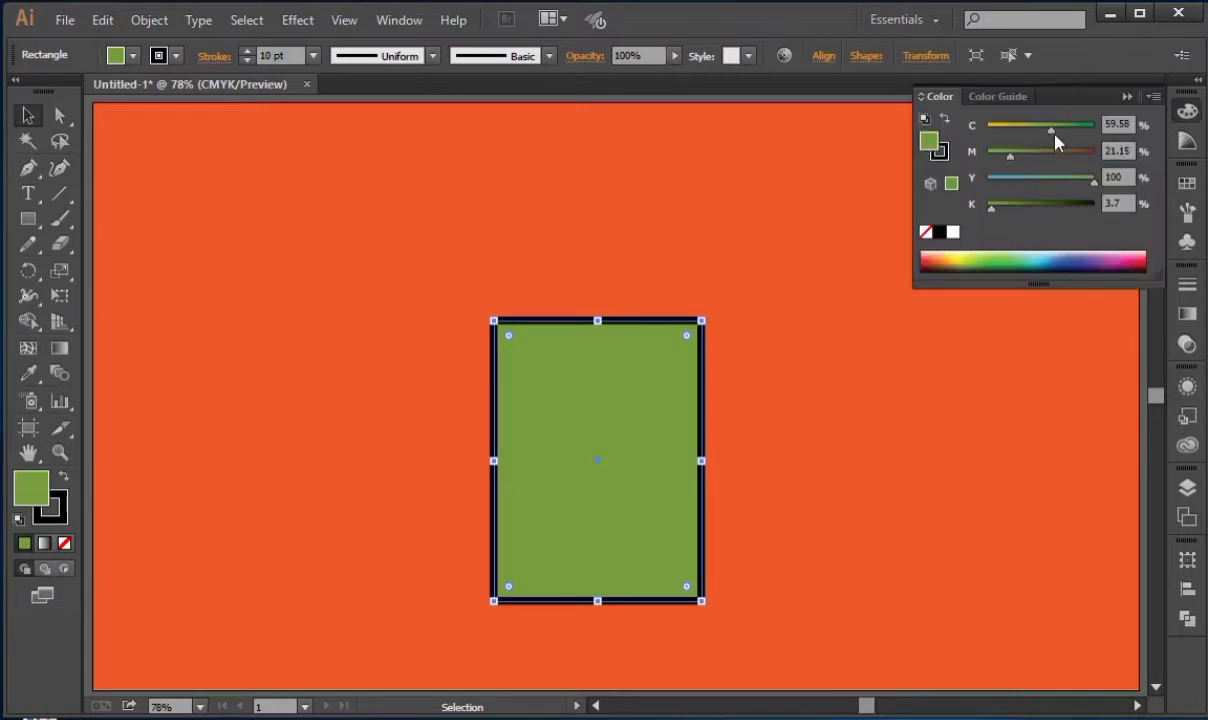
pyautogui.moveTo(1055, 137); pyautogui.dragTo(1037, 142)
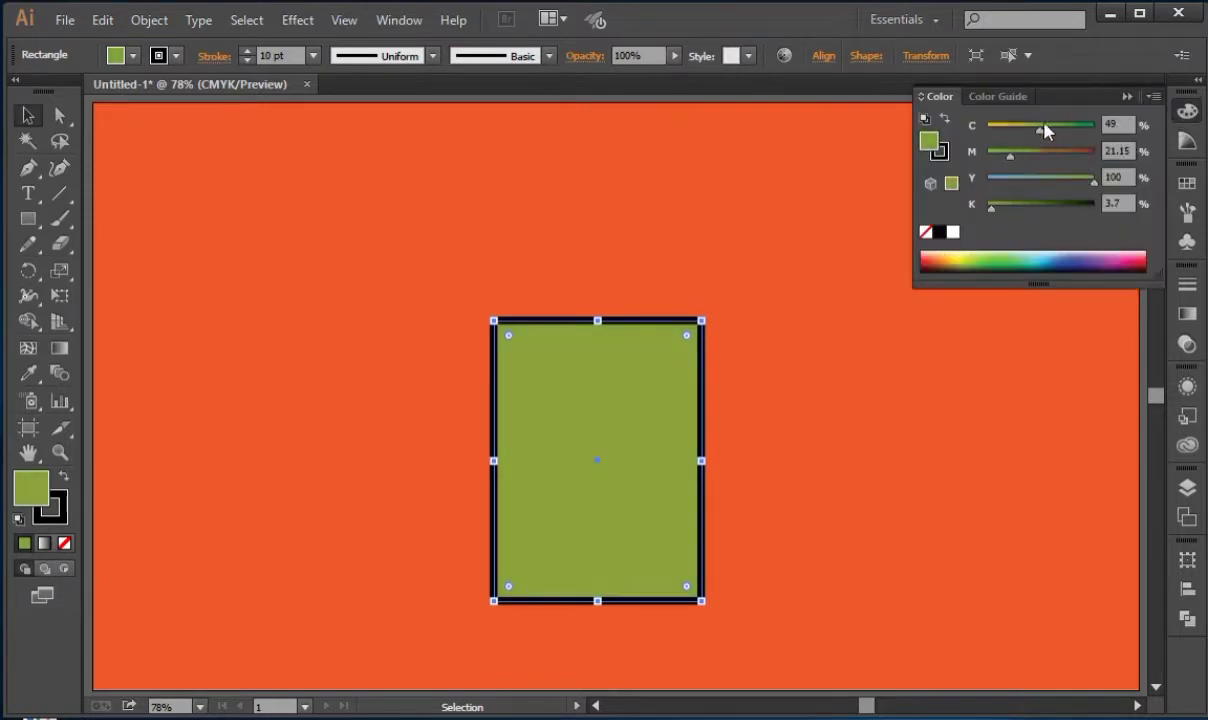
pyautogui.click(1025, 153)
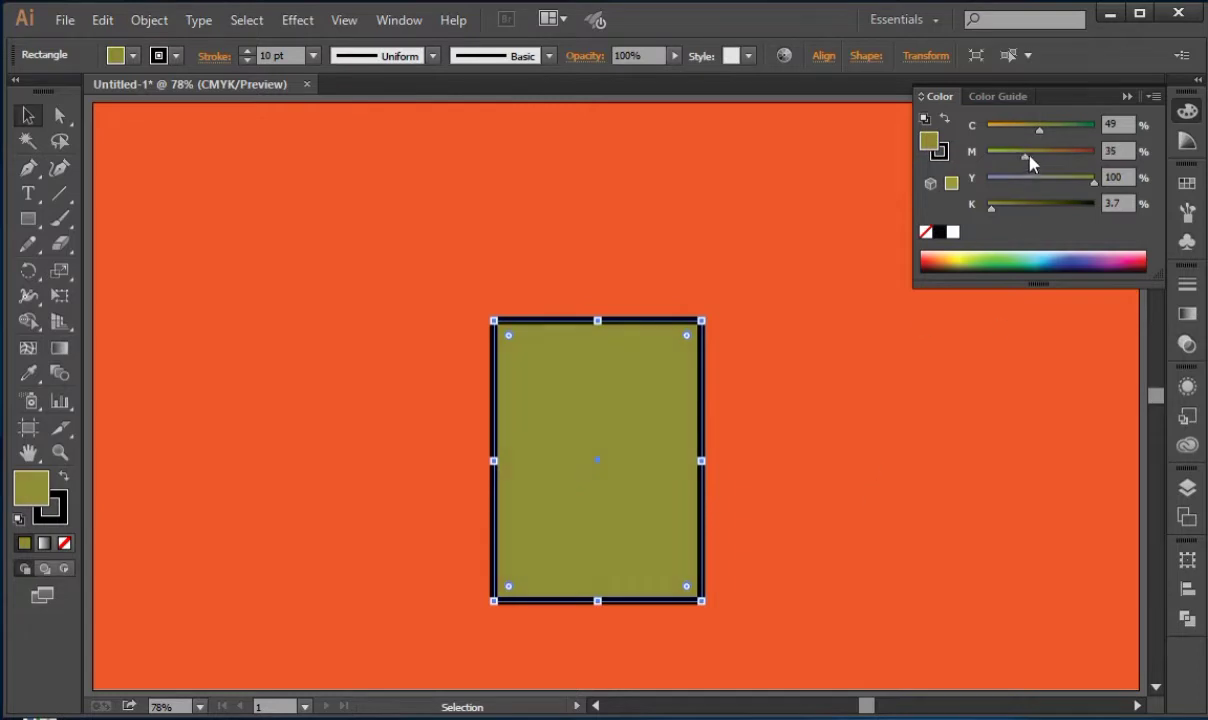
pyautogui.click(987, 391)
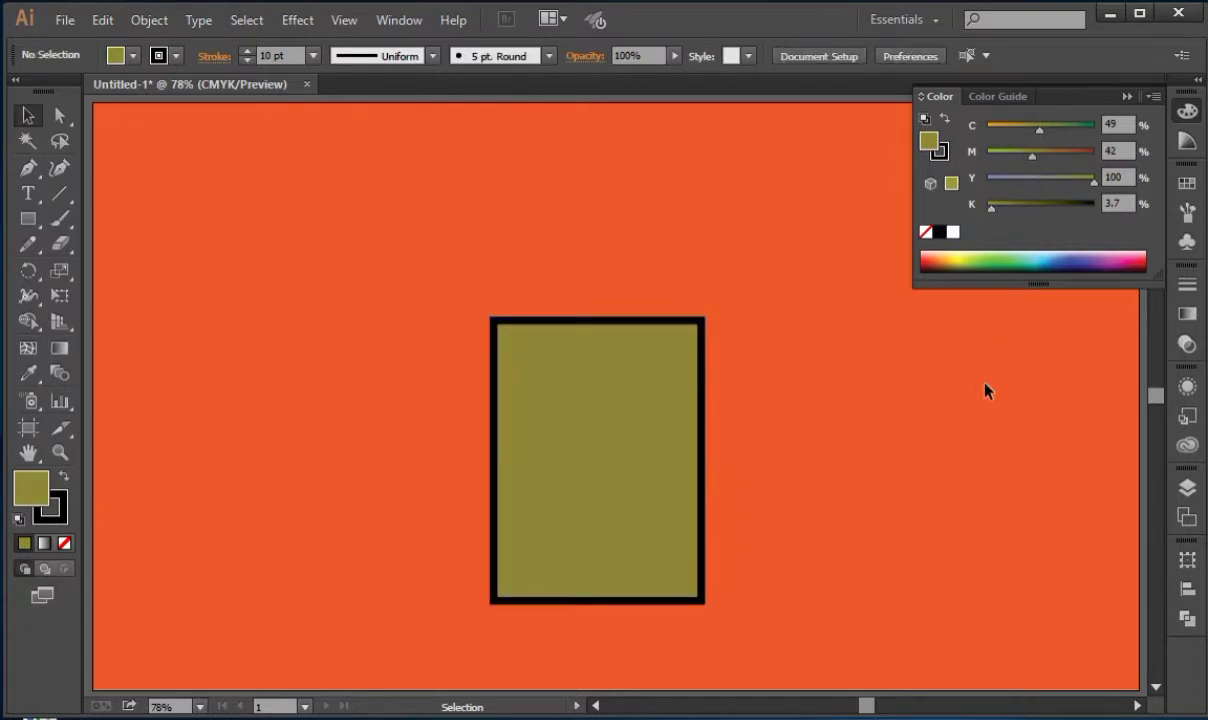
# Select the rectangle's bottom edge and scale it to about half its width, forming a tapered cup body.
pyautogui.click(60, 115)
pyautogui.click(582, 600)
pyautogui.click(60, 295)
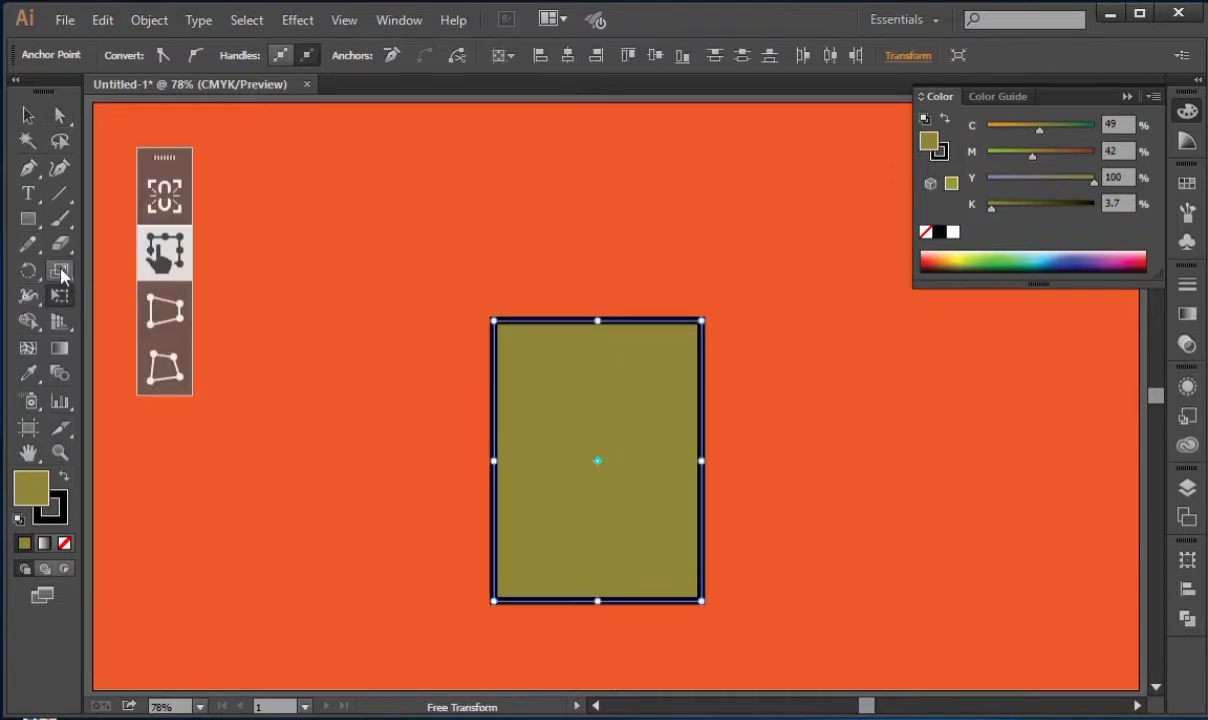
pyautogui.click(60, 270)
pyautogui.moveTo(492, 600); pyautogui.dragTo(550, 608)
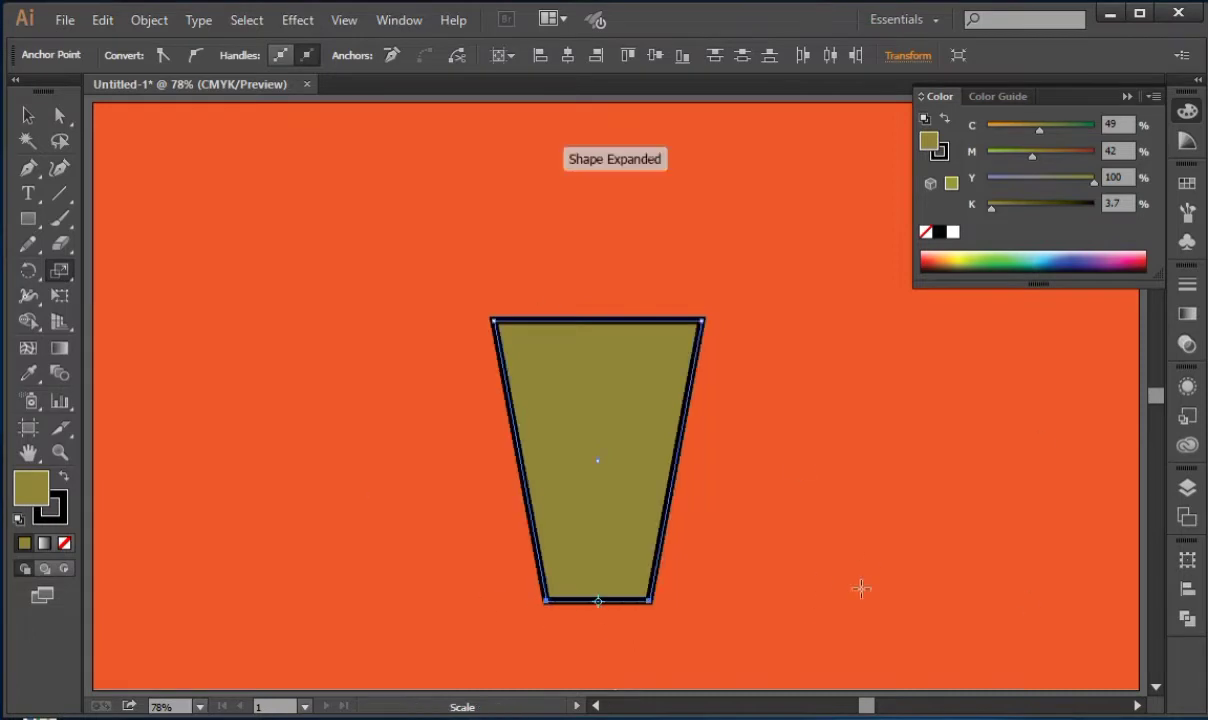
# Draw a thin horizontal rectangle just above the cup body, slightly wider than its upper edge.
pyautogui.press('m')
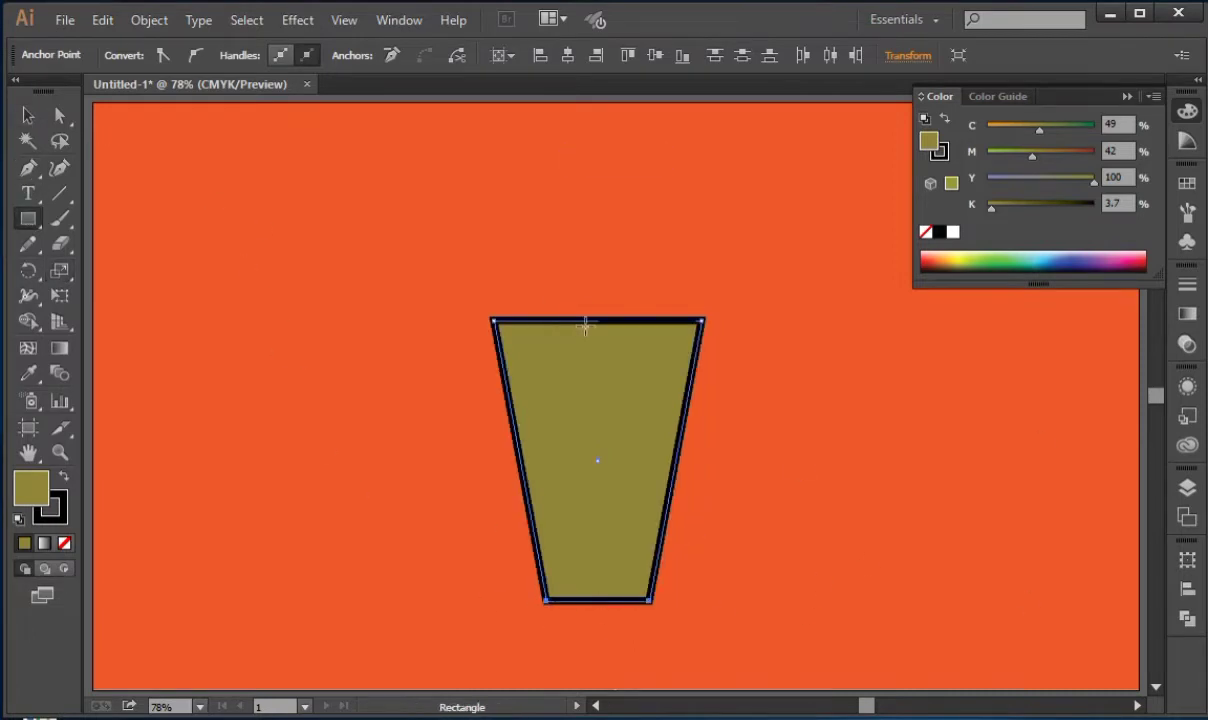
pyautogui.press('space')
pyautogui.moveTo(592, 318); pyautogui.dragTo(590, 351)
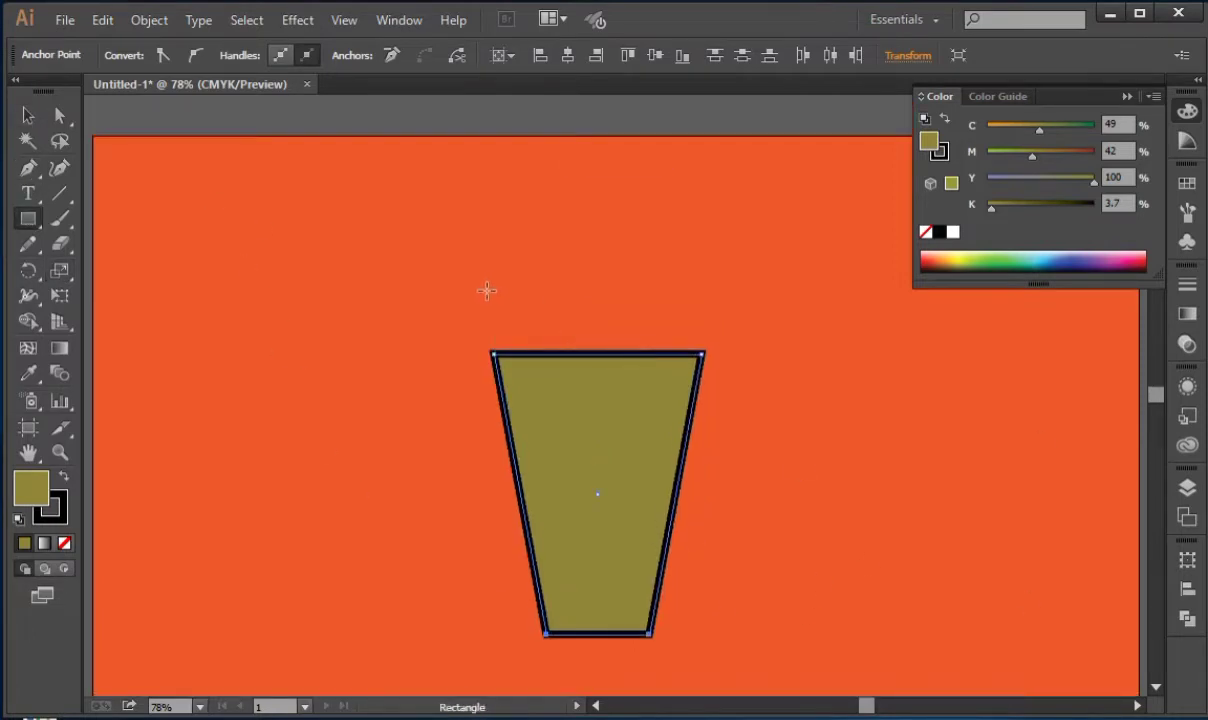
pyautogui.moveTo(459, 293)
pyautogui.mouseDown()
pyautogui.moveTo(736, 337)
pyautogui.moveTo(677, 359)
pyautogui.moveTo(644, 348)
pyautogui.moveTo(733, 344)
pyautogui.mouseUp()
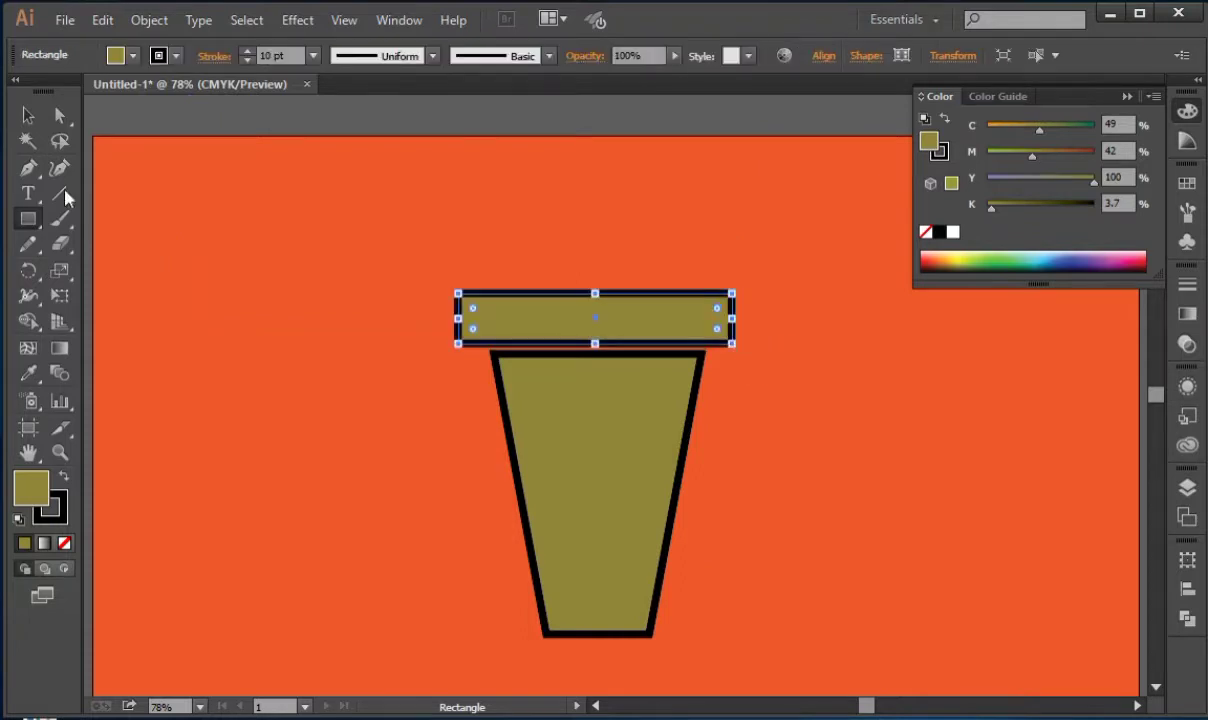
# Duplicate the thin rectangle straight up so the copy sits just above the original.
pyautogui.click(26, 117)
pyautogui.moveTo(563, 320); pyautogui.dragTo(563, 254)
pyautogui.click(712, 378)
# Widen the lower lid bar equally on both sides about its centre.
pyautogui.click(672, 312)
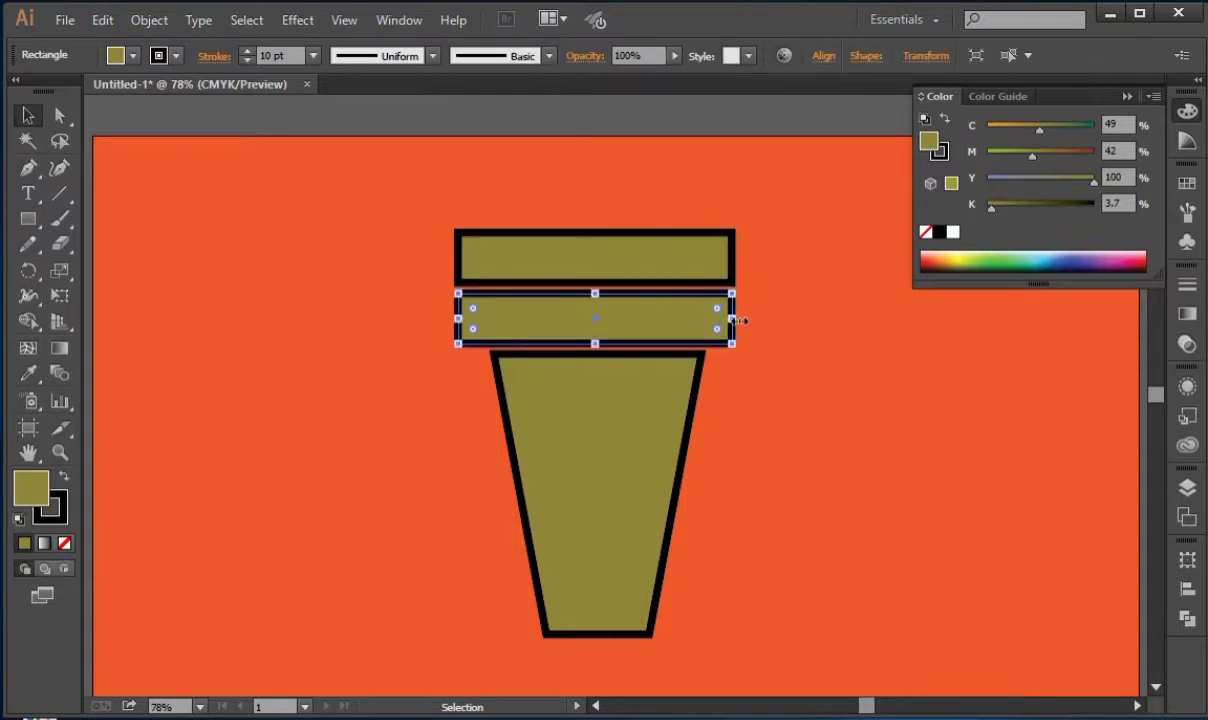
pyautogui.moveTo(735, 319); pyautogui.dragTo(757, 320)
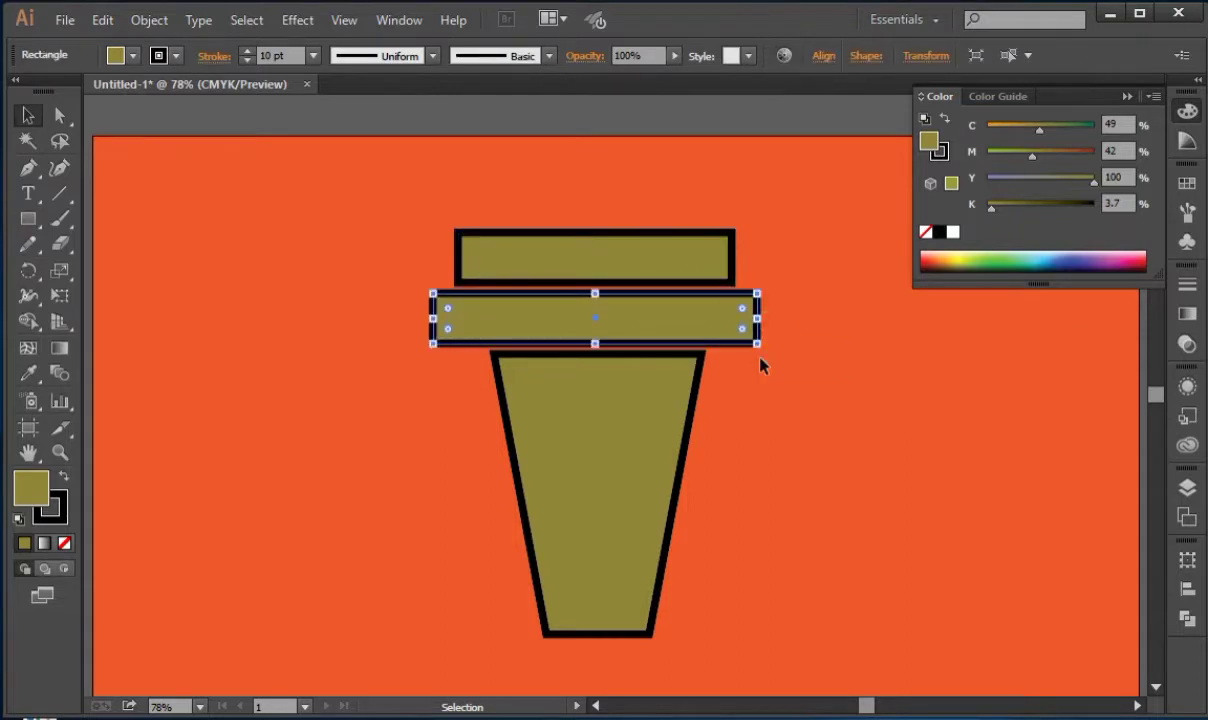
pyautogui.click(760, 358)
# Select both lid bars and align their centres horizontally.
pyautogui.moveTo(501, 208); pyautogui.dragTo(655, 340)
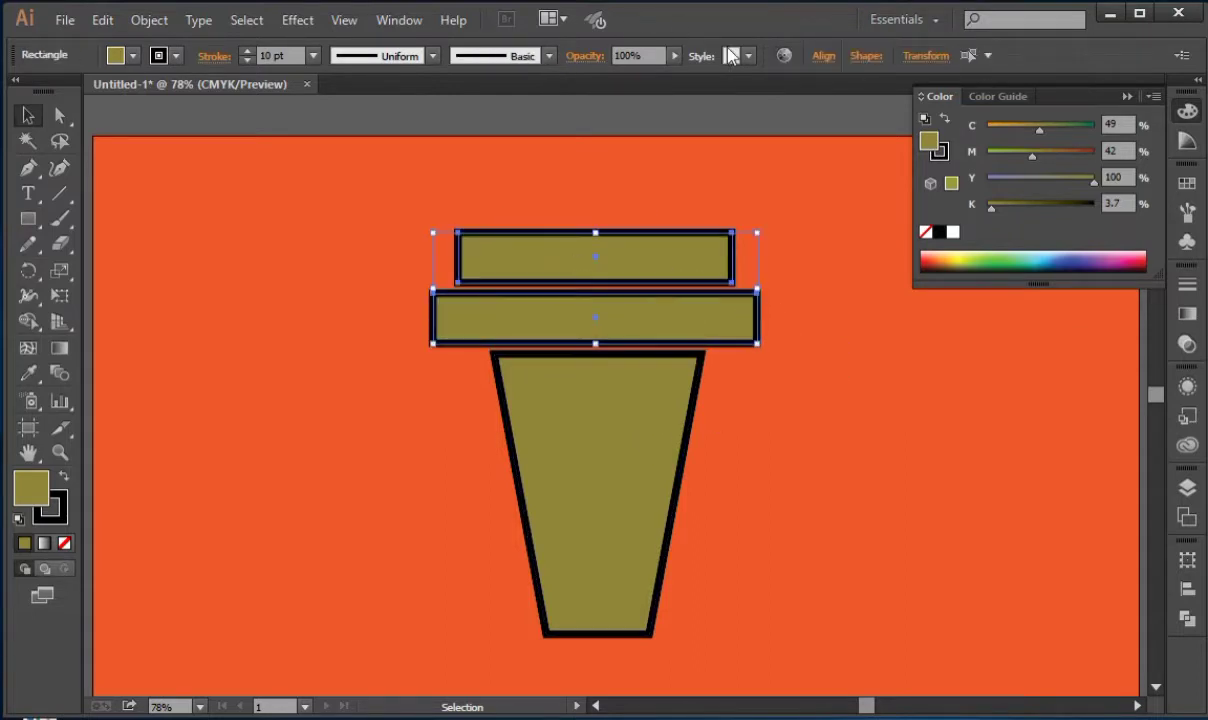
pyautogui.click(822, 56)
pyautogui.click(650, 110)
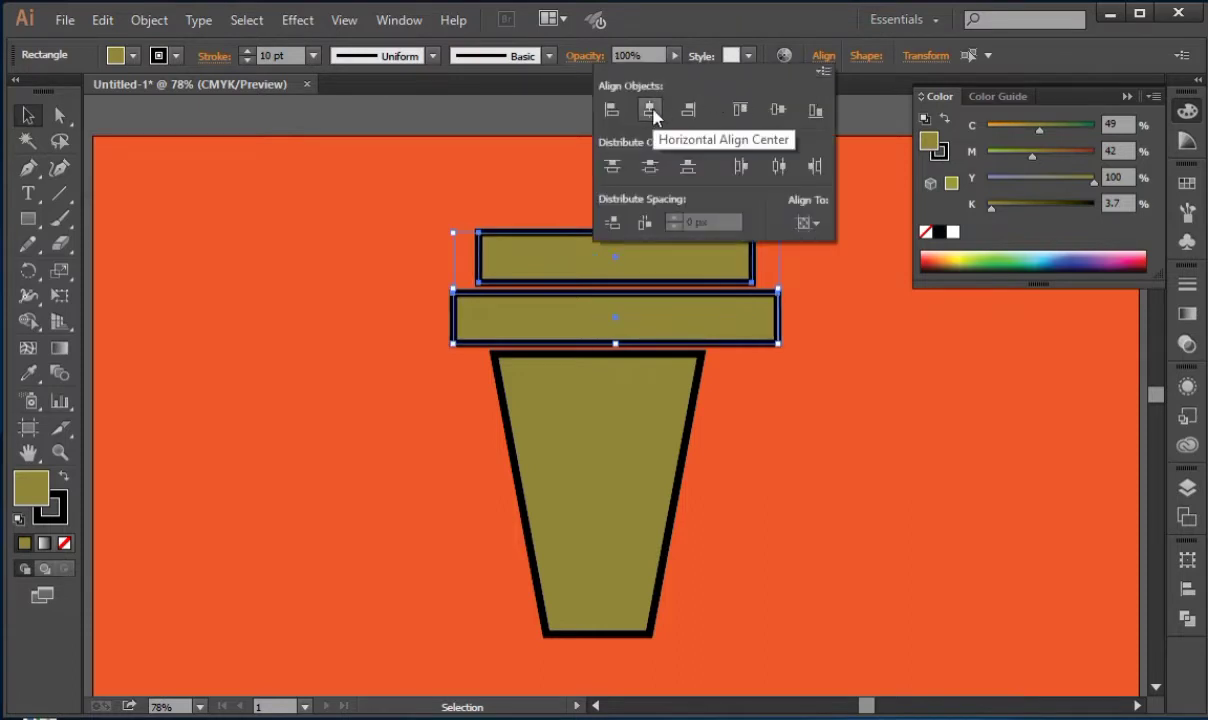
# Nudge both lid bars left to centre them over the cup and slightly down to meet its rim.
pyautogui.press('Left')
pyautogui.press('Left')
pyautogui.press('Left')
pyautogui.press('Left')
pyautogui.press('Left')
pyautogui.press('Left')
pyautogui.press('Left')
pyautogui.press('Left')
pyautogui.press('Left')
pyautogui.press('Left')
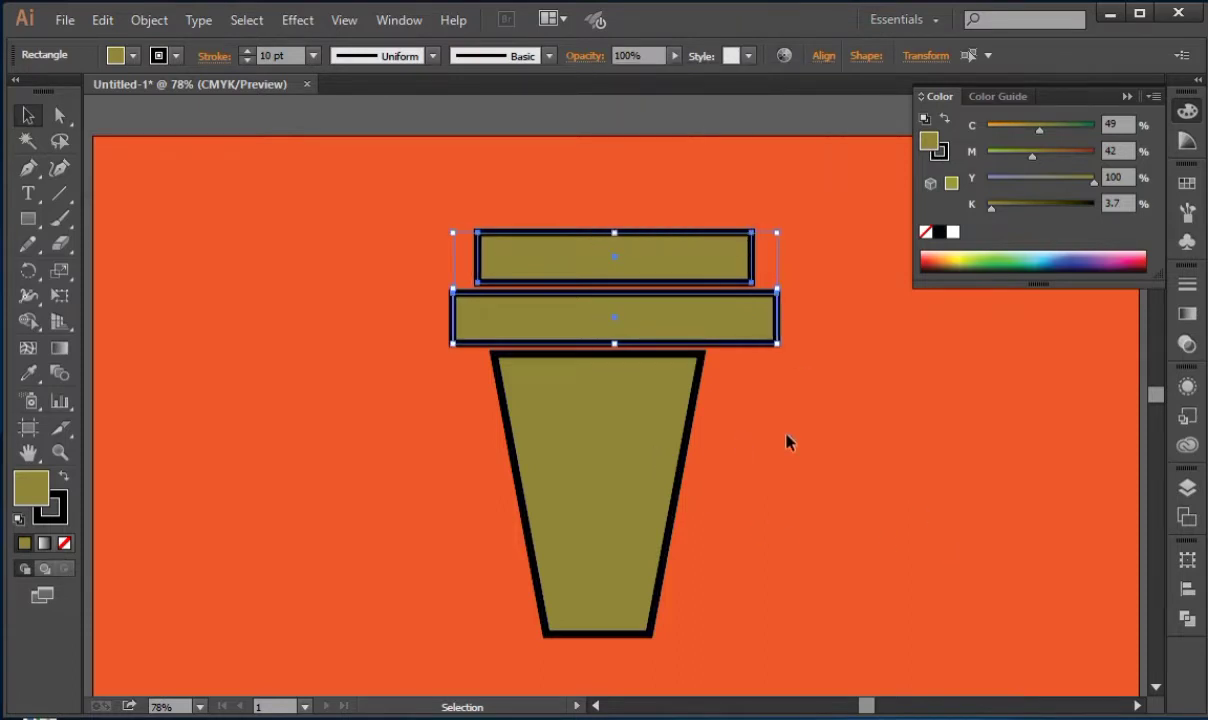
pyautogui.press('Left')
pyautogui.press('Left')
pyautogui.press('Left')
pyautogui.press('Left')
pyautogui.press('Left')
pyautogui.press('Left')
pyautogui.press('Left')
pyautogui.press('Left')
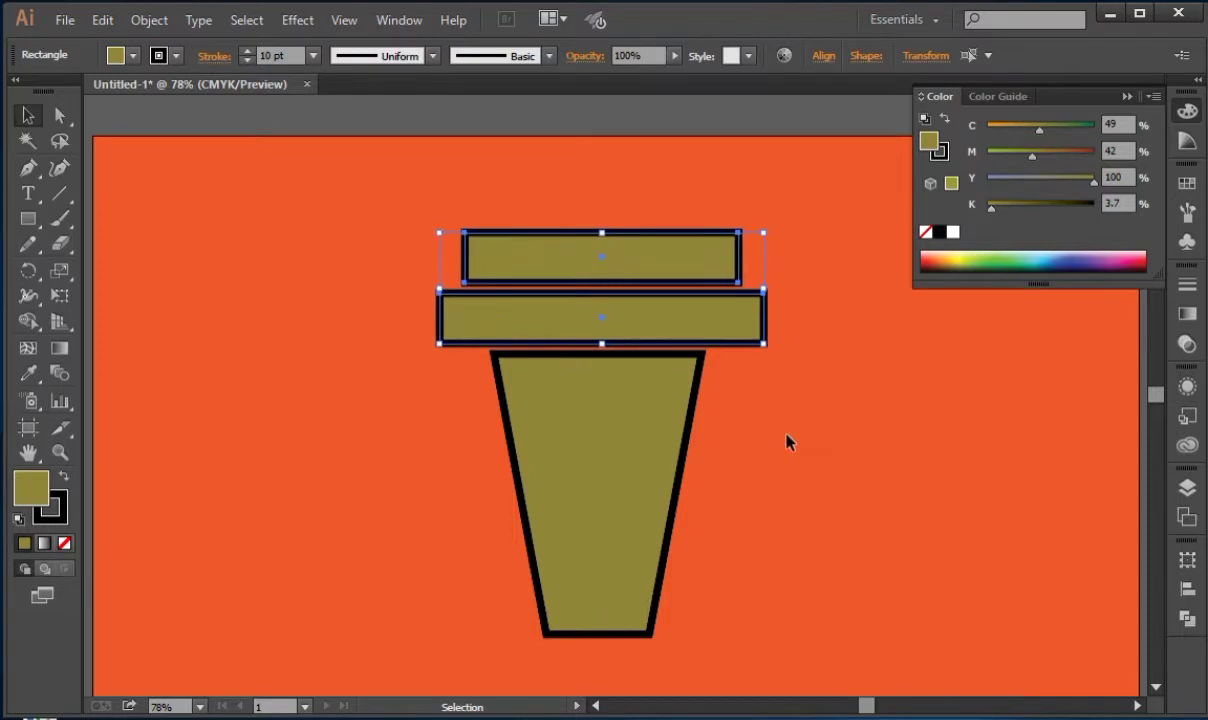
pyautogui.click(710, 388)
pyautogui.moveTo(692, 305); pyautogui.dragTo(690, 305)
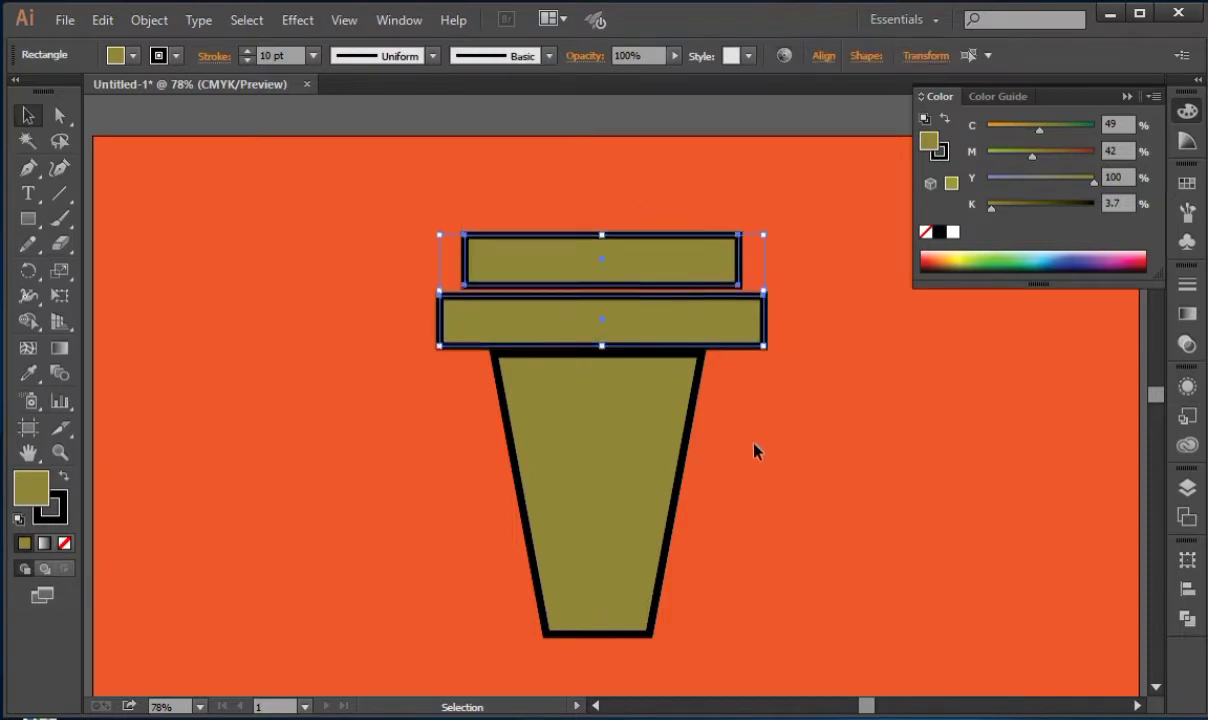
# Nudge the upper lid bar down until its outline overlaps the lower bar's top edge.
pyautogui.click(690, 264)
pyautogui.press('Down')
pyautogui.press('Down')
pyautogui.press('Down')
pyautogui.press('Down')
pyautogui.press('Down')
pyautogui.press('Down')
pyautogui.press('Down')
pyautogui.press('Down')
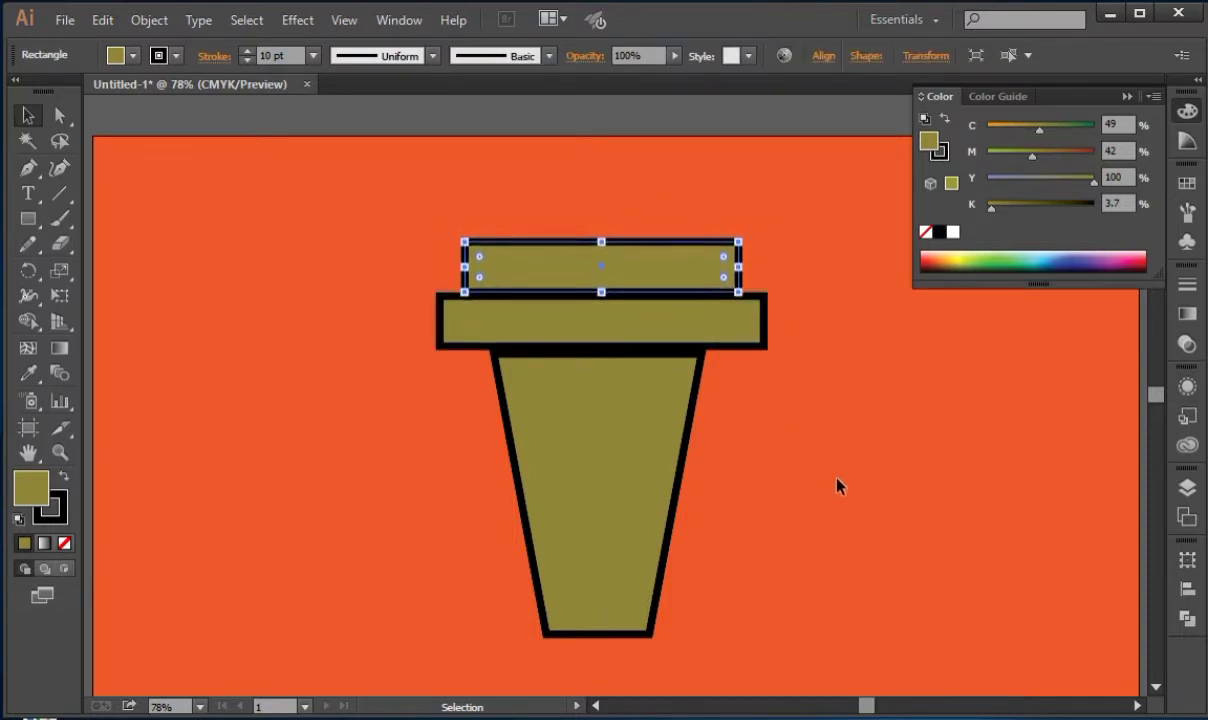
pyautogui.click(840, 485)
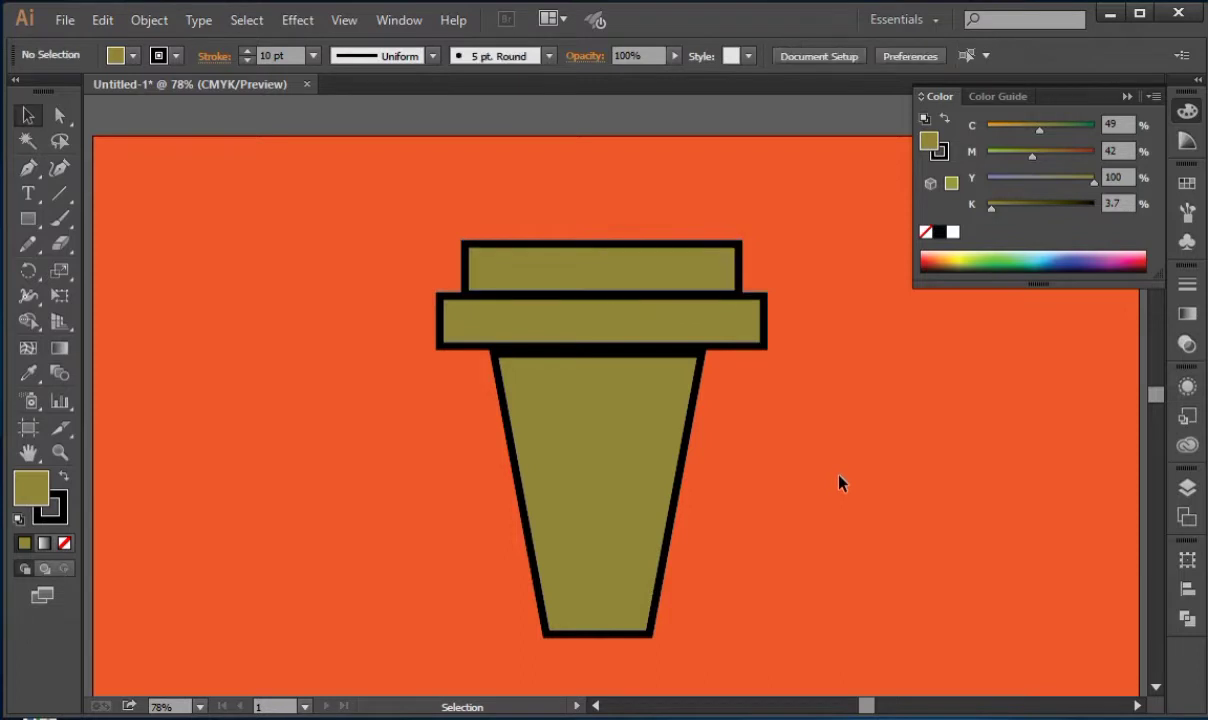
# Nudge the lower lid bar down onto the cup rim and the upper bar down to meet it.
pyautogui.click(650, 318)
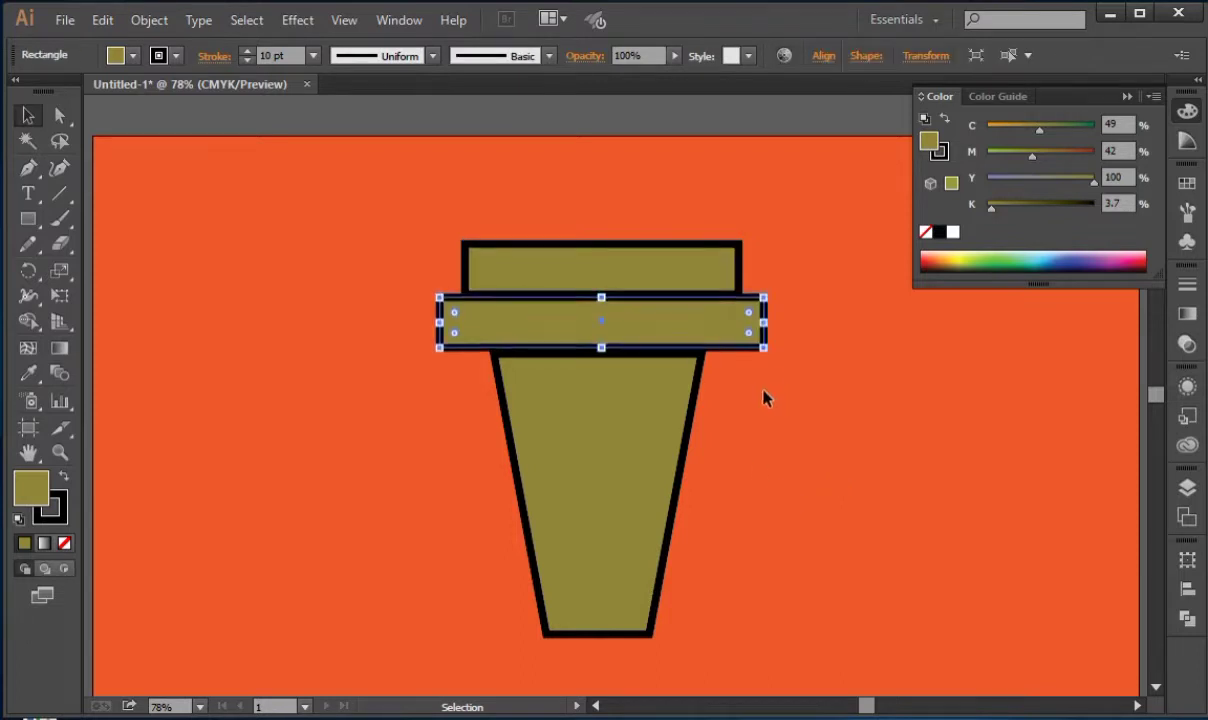
pyautogui.click(715, 270)
pyautogui.press('Down')
pyautogui.press('Down')
pyautogui.press('Down')
pyautogui.press('Down')
pyautogui.press('Down')
pyautogui.press('Down')
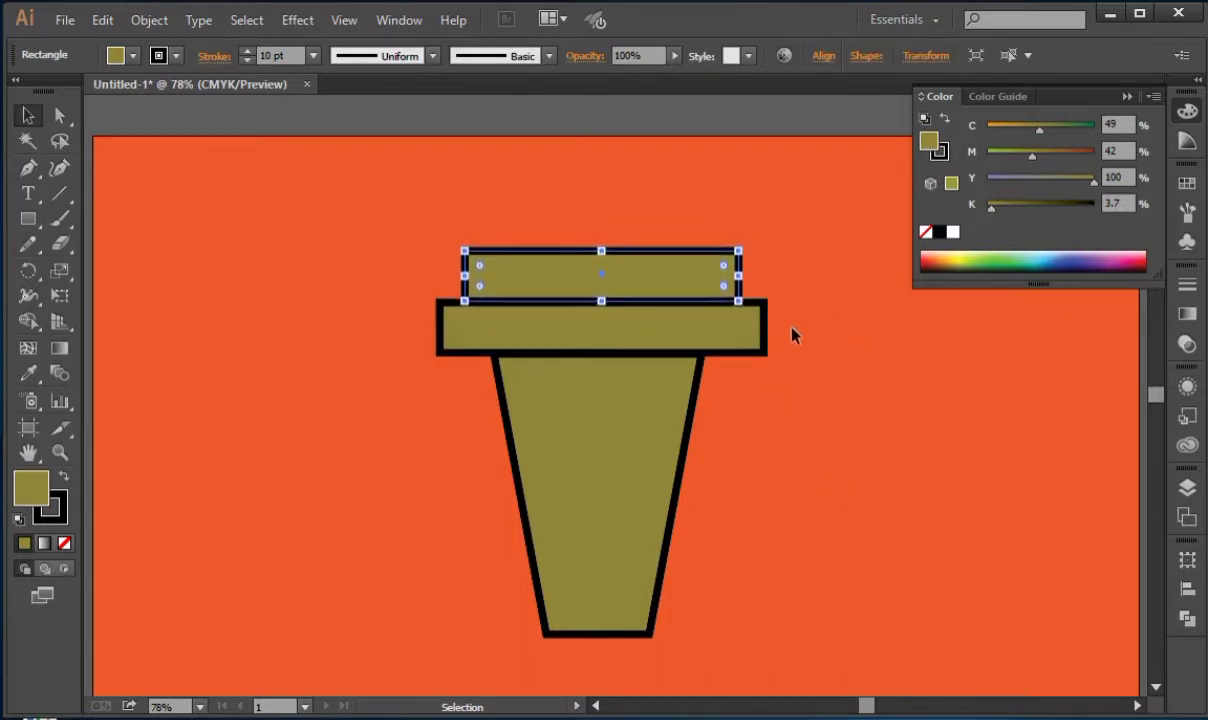
# Select both lid bars and reduce their combined height from the top edge to make a flat lid.
pyautogui.keyDown('shift'); pyautogui.click(763, 315); pyautogui.keyUp('shift')
pyautogui.moveTo(602, 252); pyautogui.dragTo(603, 329)
pyautogui.click(822, 445)
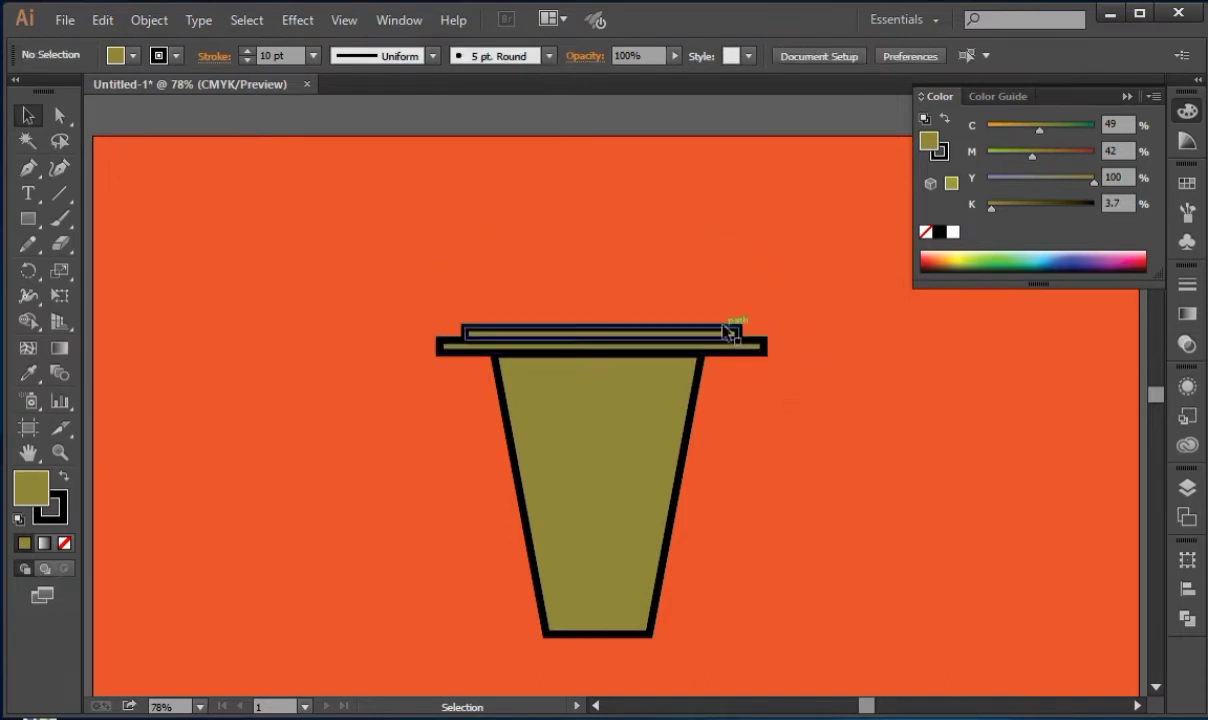
# Set the stroke weight of both lid bars to 5 pt.
pyautogui.hotkey('ctrl', 'z')
pyautogui.click(314, 58)
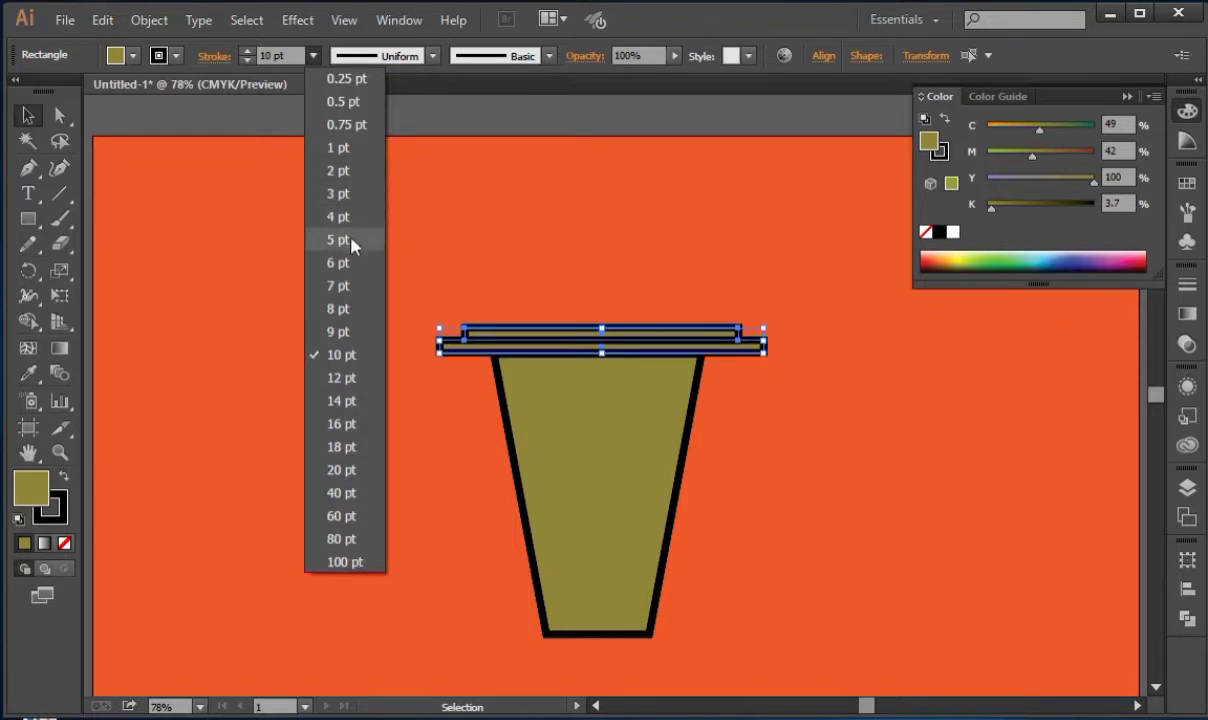
pyautogui.click(353, 241)
pyautogui.click(397, 245)
# Select the cup and both lid bars and centre them horizontally on the artboard.
pyautogui.hotkey('ctrl', 'a')
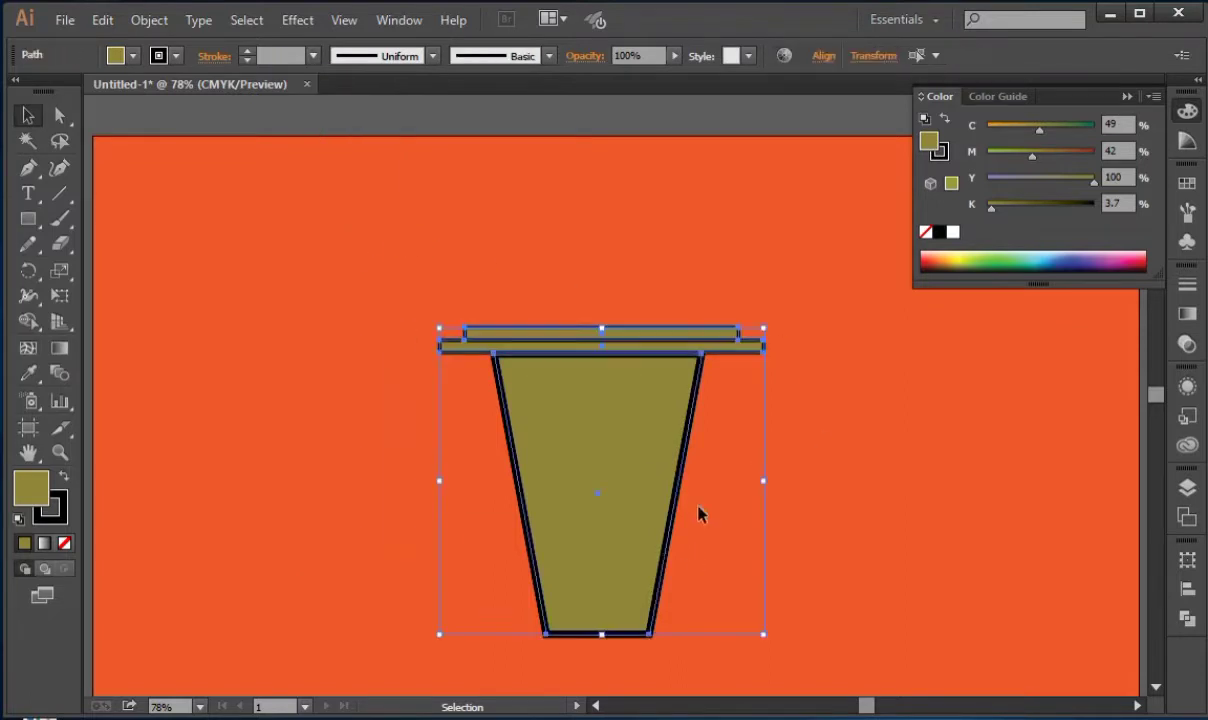
pyautogui.click(821, 56)
pyautogui.click(806, 223)
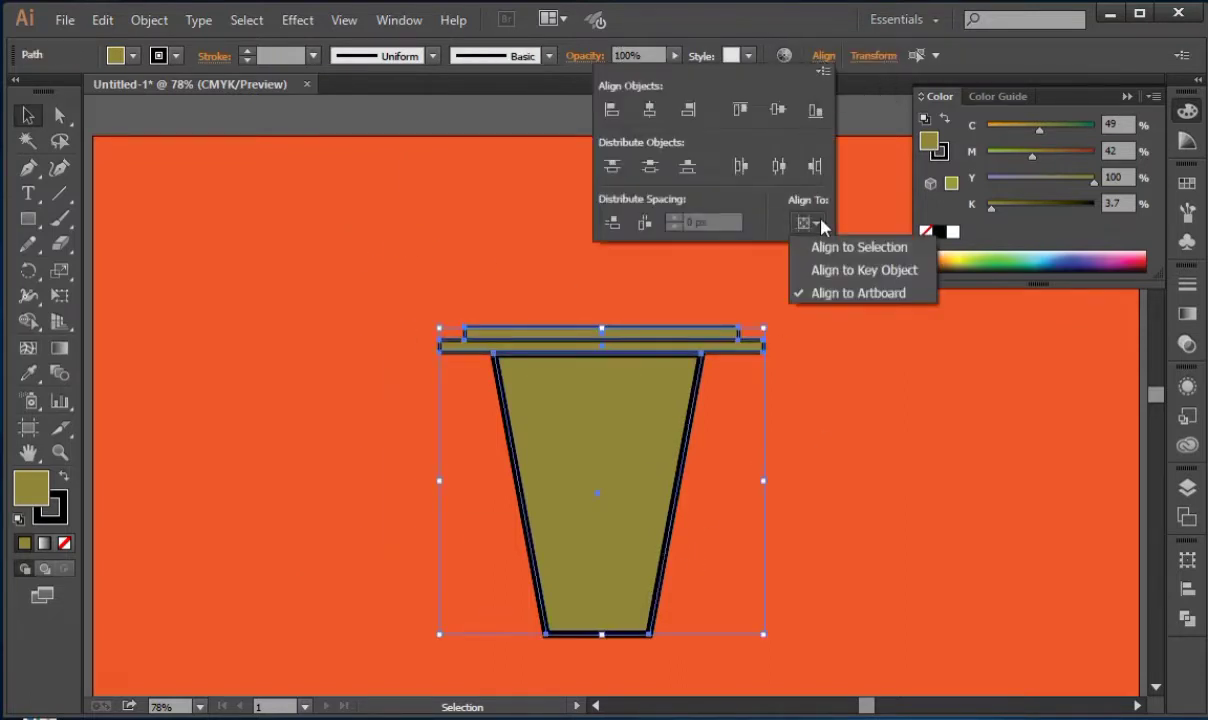
pyautogui.click(652, 105)
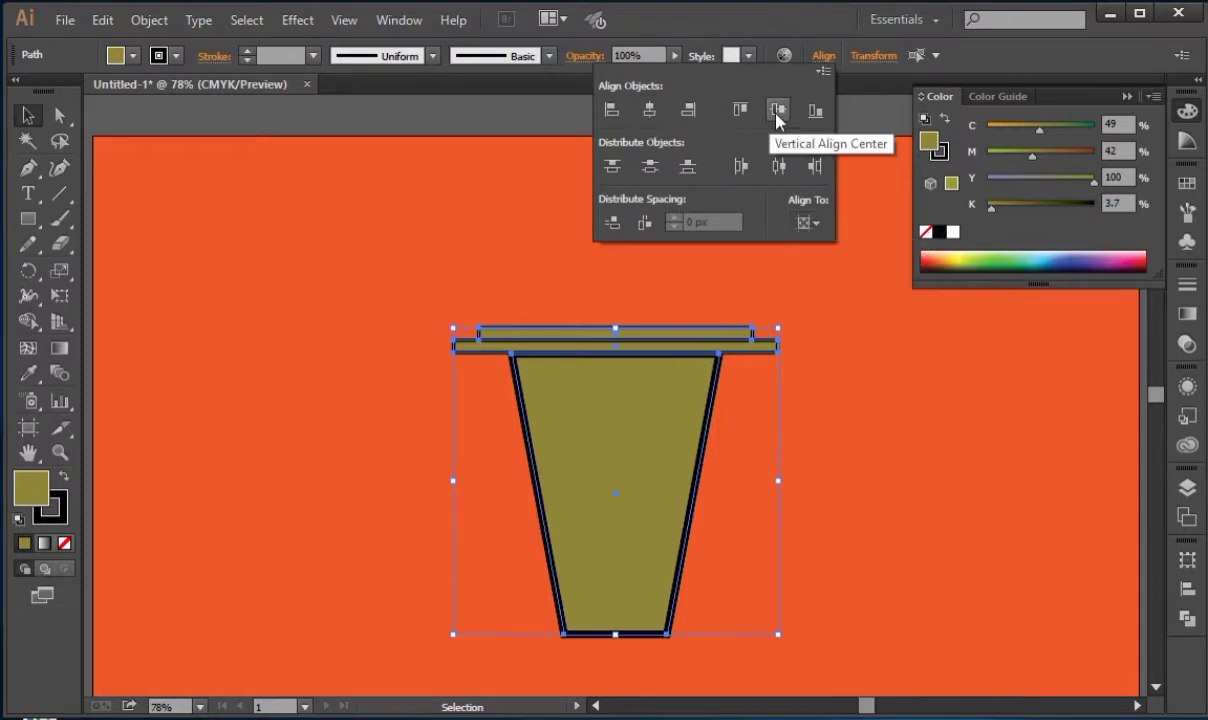
pyautogui.click(806, 224)
pyautogui.click(823, 272)
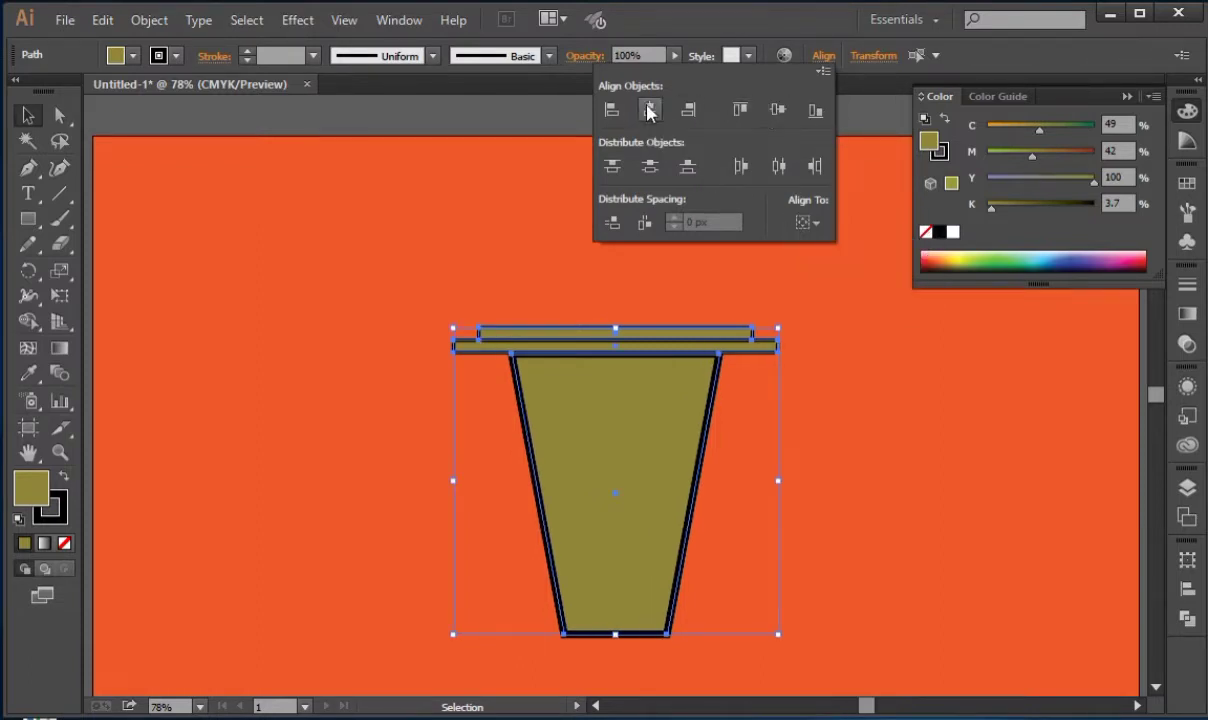
pyautogui.click(814, 326)
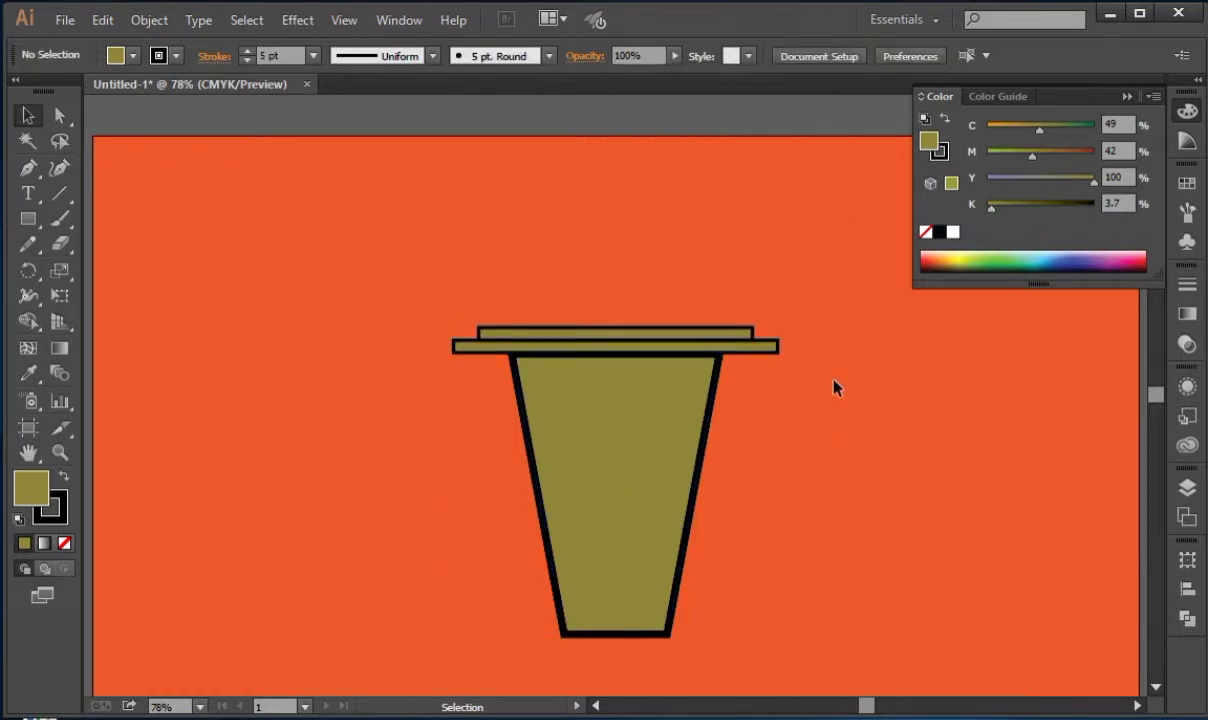
# Draw a circle with the Ellipse tool above the cup, about as wide as the cup's rim and overlapping the lid bars.
pyautogui.moveTo(28, 219); pyautogui.dragTo(121, 268)
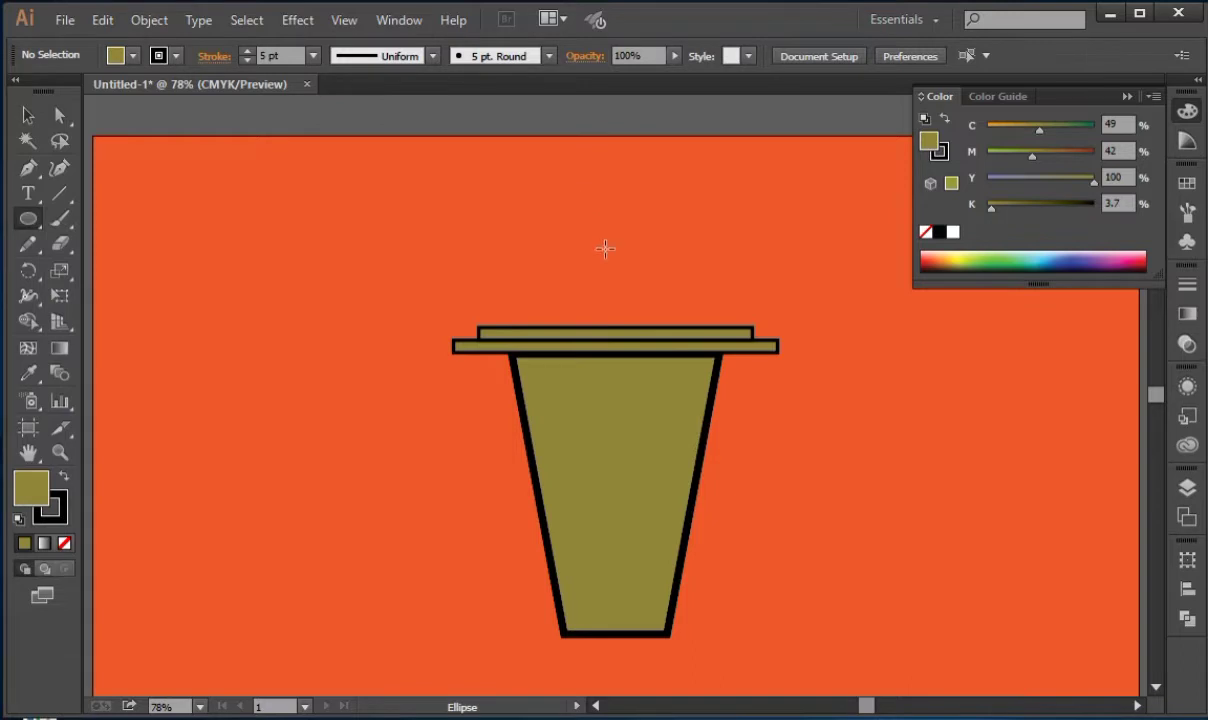
pyautogui.moveTo(605, 248); pyautogui.dragTo(699, 350)
pyautogui.click(1128, 97)
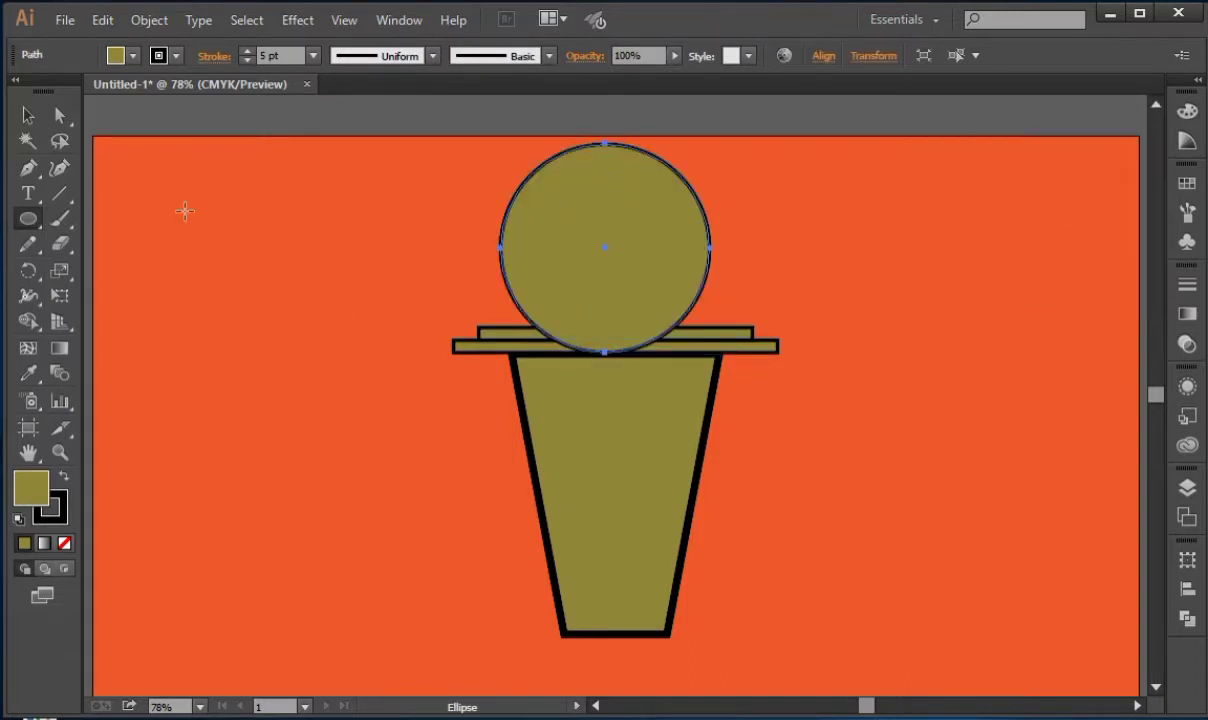
# Delete the circle's bottom anchor point to leave a half-circle dome, and centre it on the upper lid bar.
pyautogui.click(58, 116)
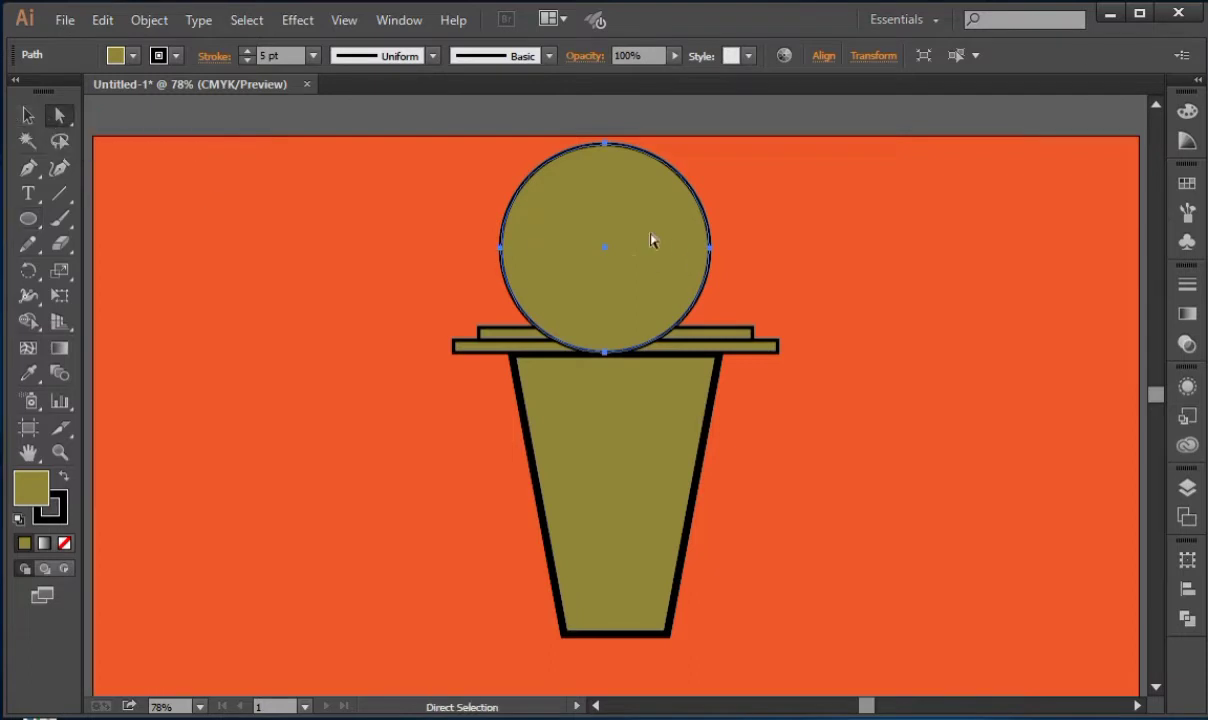
pyautogui.moveTo(551, 203); pyautogui.dragTo(645, 280)
pyautogui.press('Delete')
pyautogui.press('v')
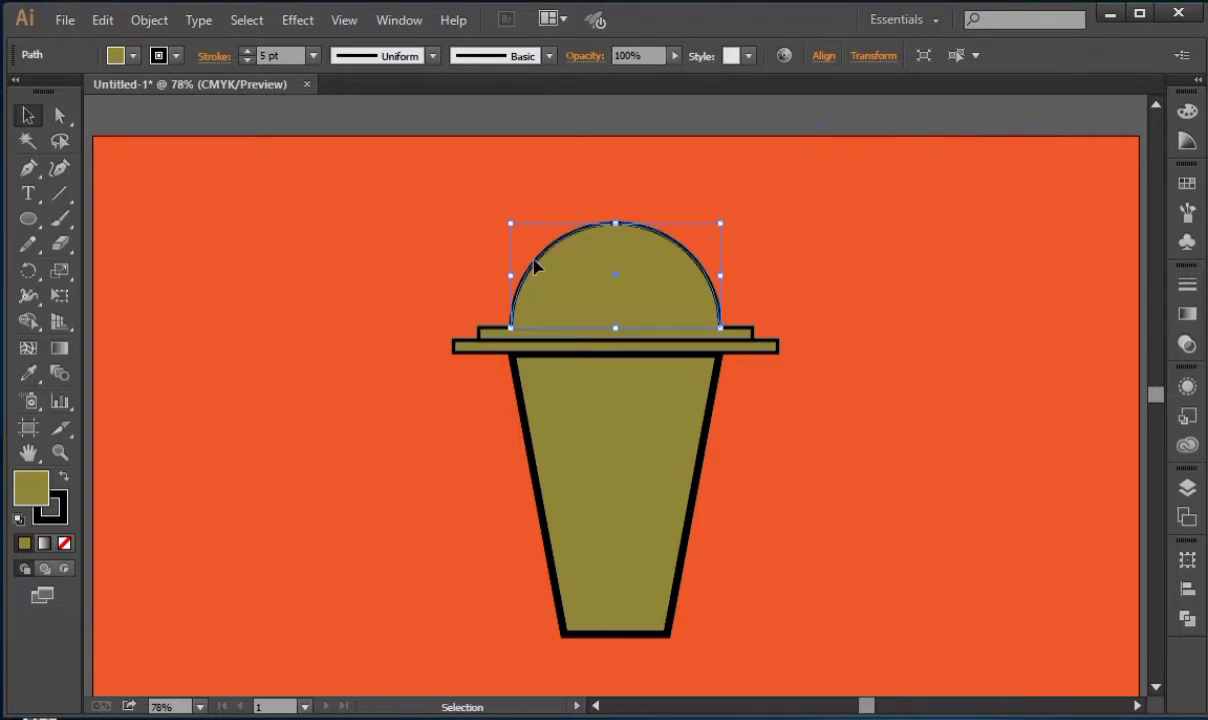
# Set the dome's stroke weight to 10 pt.
pyautogui.hotkey('ctrl', 'shift', 'a')
pyautogui.click(539, 270)
pyautogui.click(313, 56)
pyautogui.click(358, 360)
pyautogui.click(359, 364)
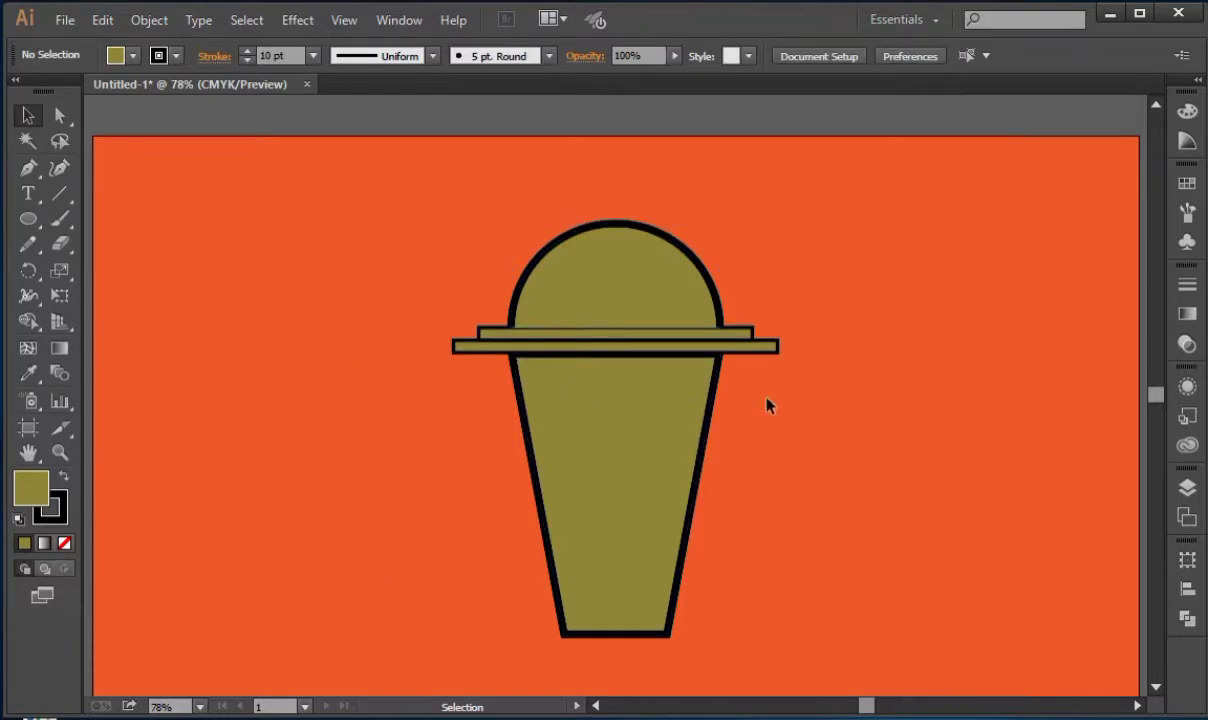
# Set both lid bars' stroke weight to 7 pt and nudge the dome slightly up.
pyautogui.click(682, 334)
pyautogui.keyDown('shift'); pyautogui.click(773, 352); pyautogui.keyUp('shift')
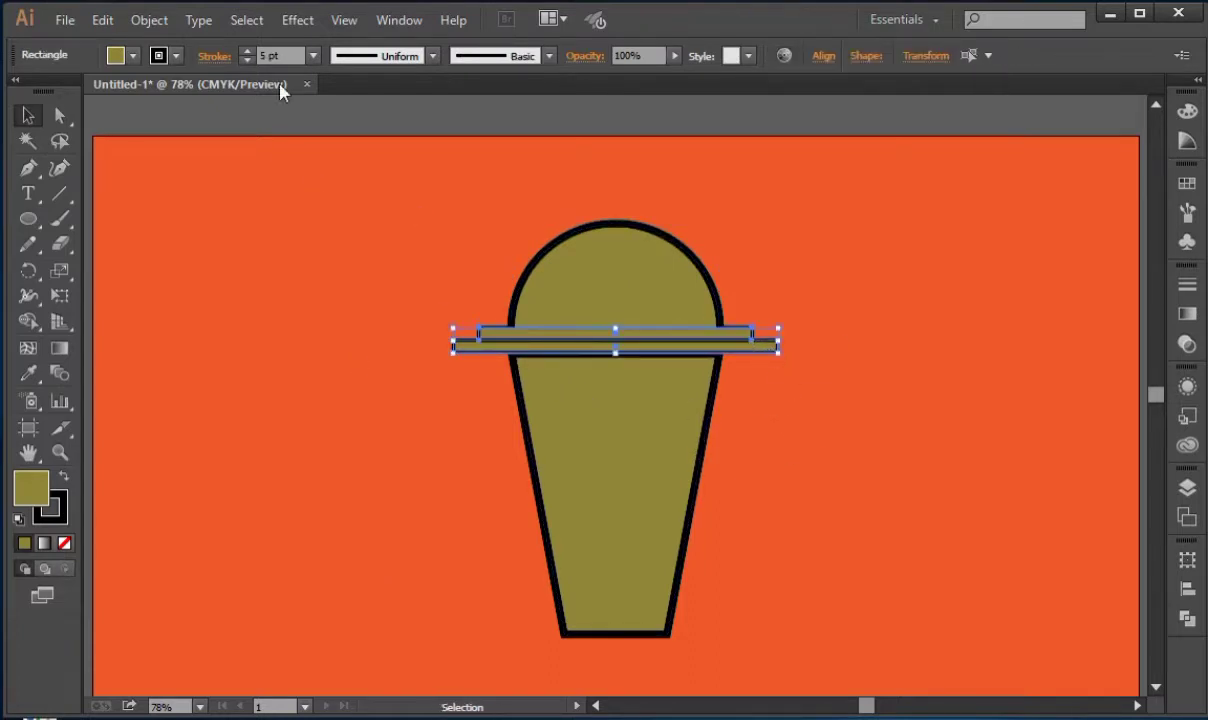
pyautogui.click(313, 56)
pyautogui.click(350, 280)
pyautogui.click(350, 282)
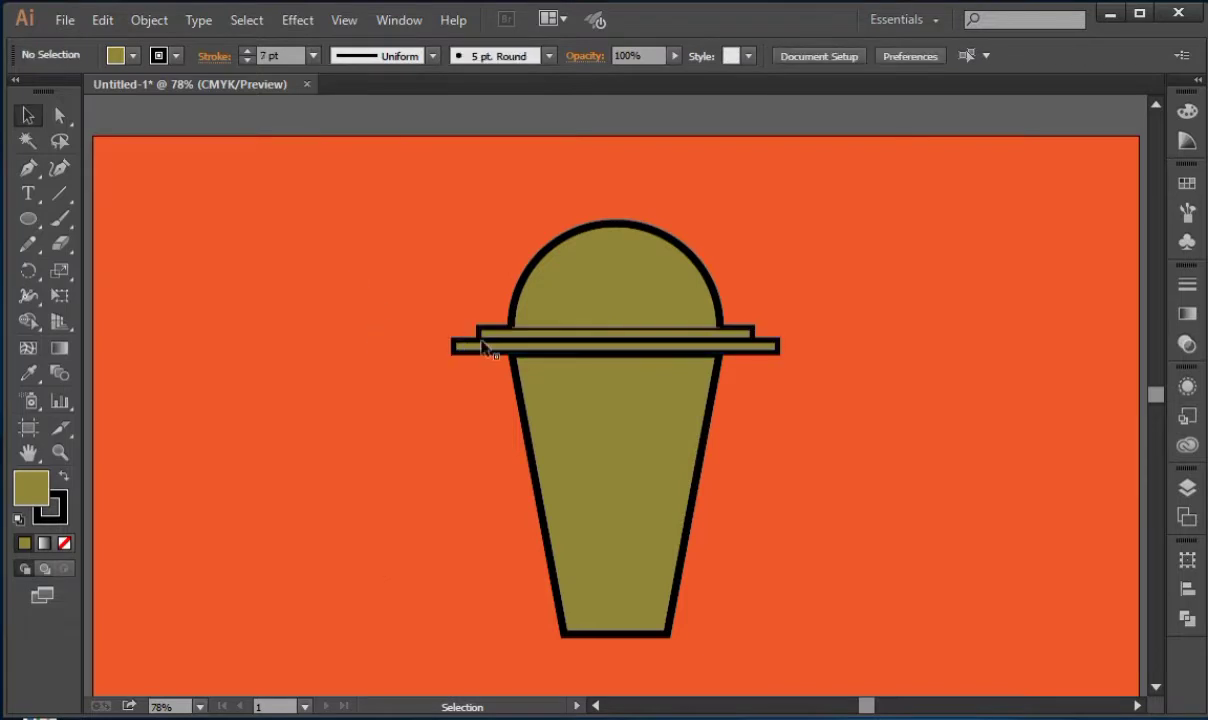
pyautogui.click(639, 302)
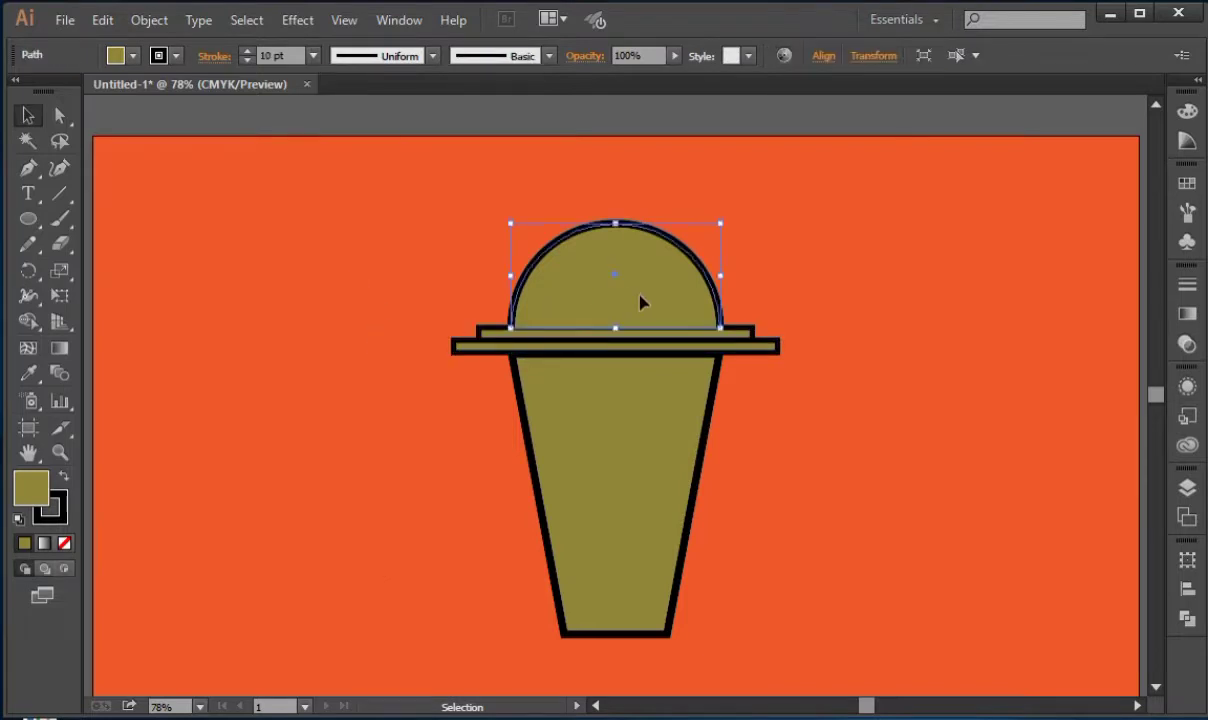
pyautogui.click(803, 316)
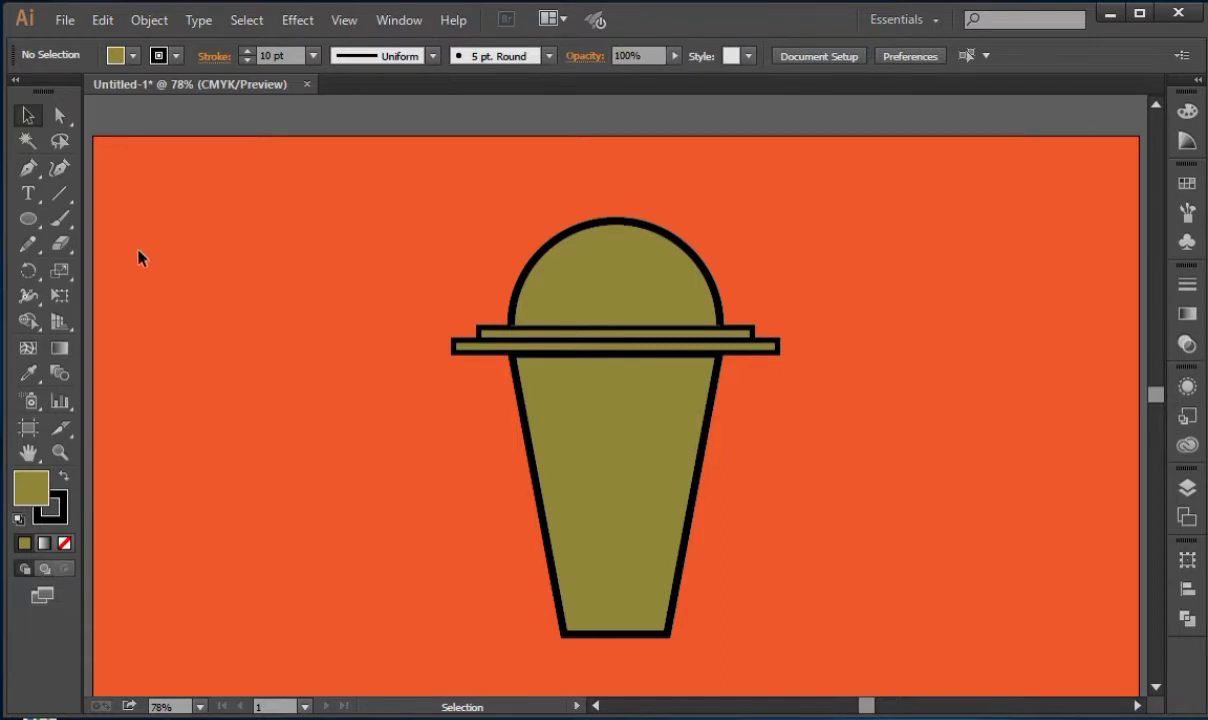
# Draw a wide, flat rectangle across the top of the dome, about as wide as the dome.
pyautogui.moveTo(28, 219); pyautogui.dragTo(58, 207)
pyautogui.moveTo(517, 200); pyautogui.dragTo(721, 243)
pyautogui.press('v')
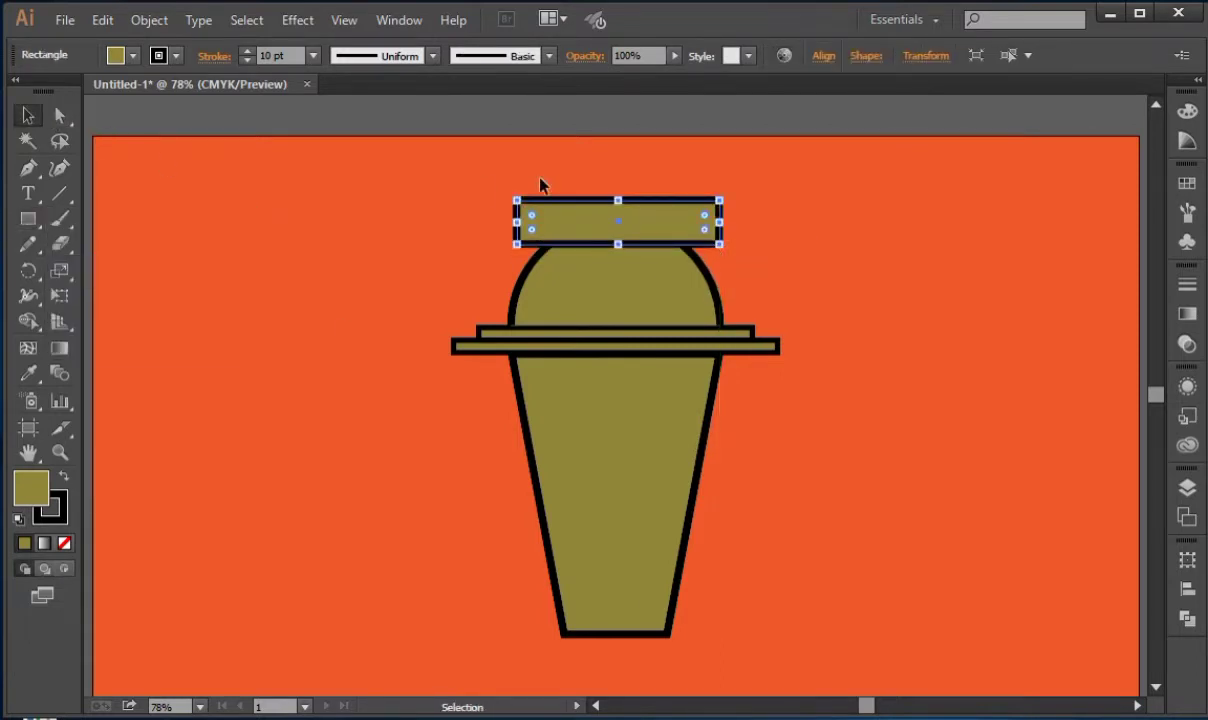
# Select the rectangle together with the dome and expand both into outlined shapes.
pyautogui.keyDown('shift'); pyautogui.click(668, 250); pyautogui.keyUp('shift')
pyautogui.click(152, 19)
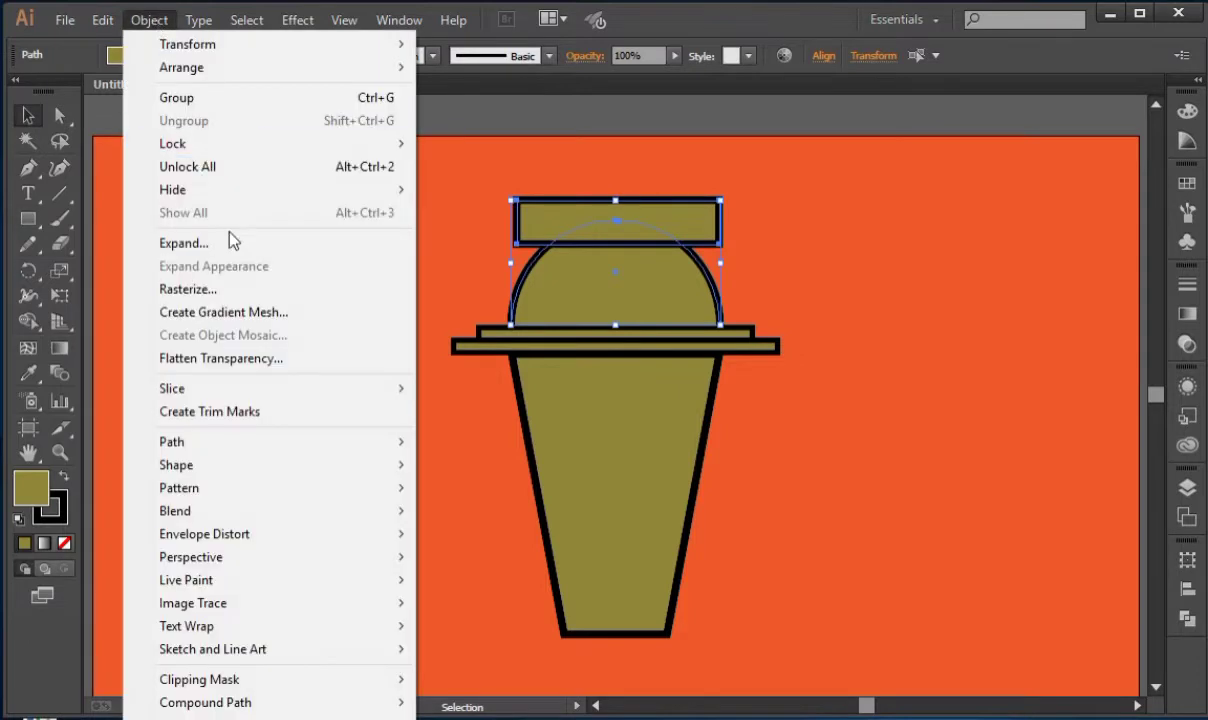
pyautogui.click(305, 240)
pyautogui.click(552, 536)
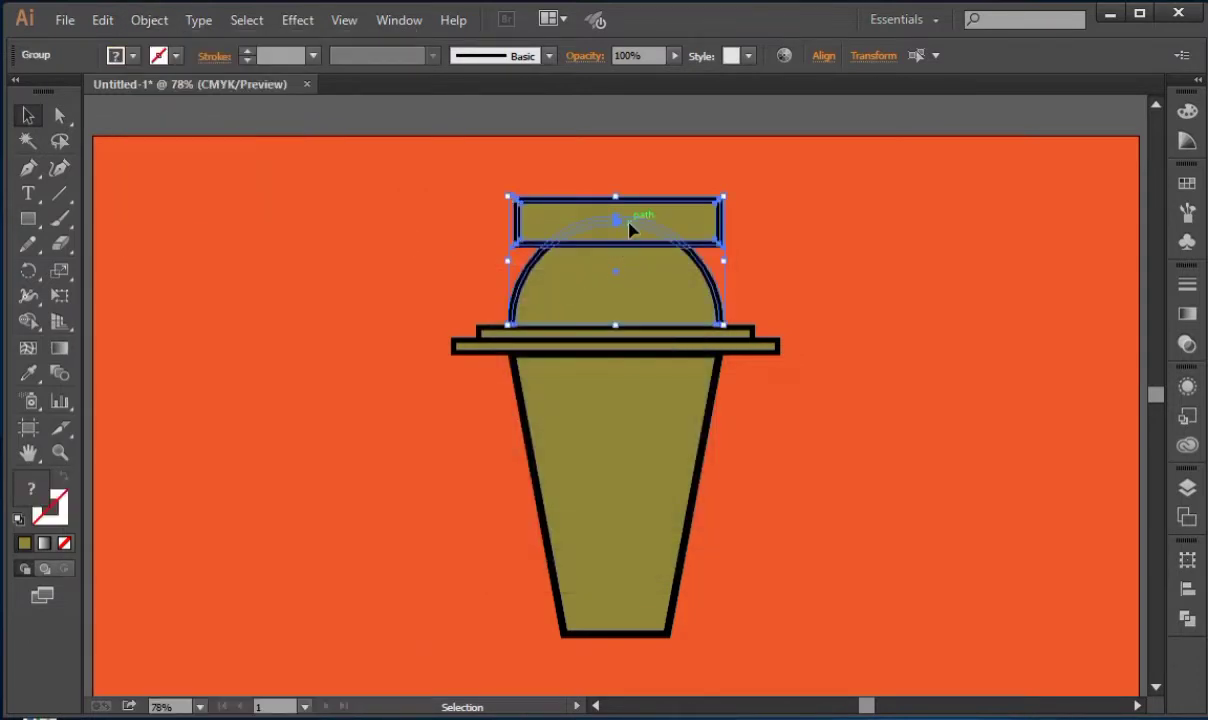
# Trim the dome with Shape Builder, removing the area above the rectangle's lower edge to leave a flat top.
pyautogui.click(29, 321)
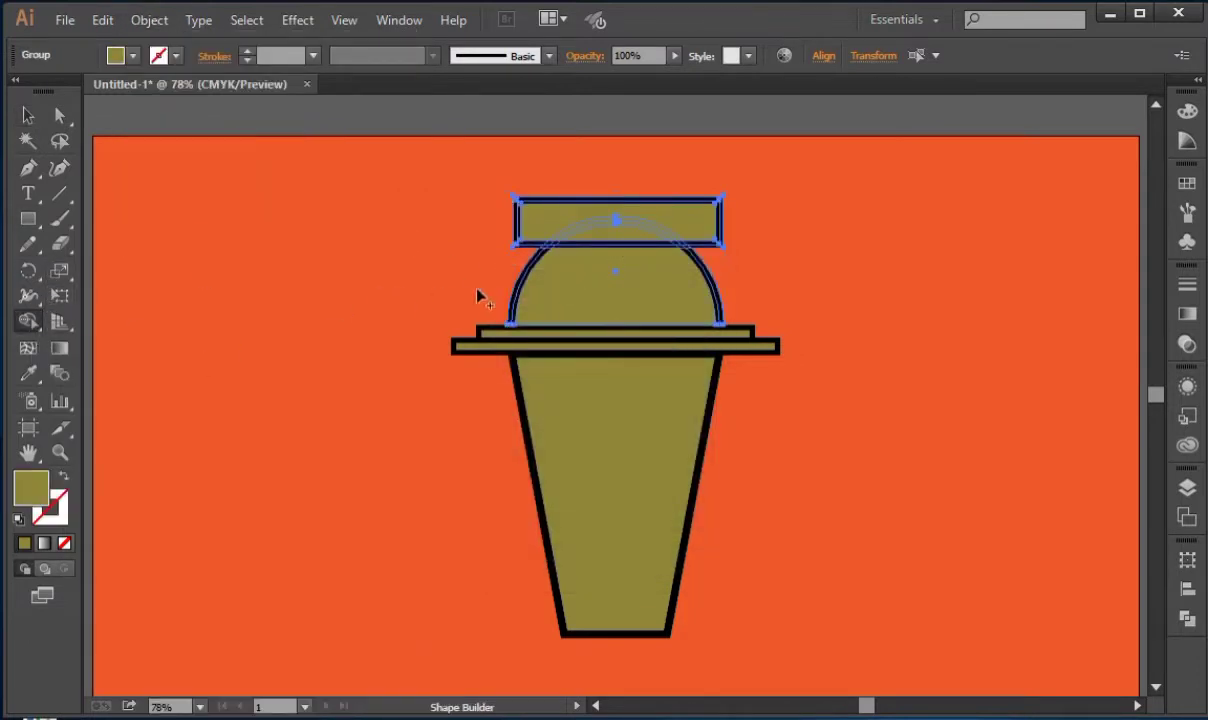
pyautogui.keyDown('alt'); pyautogui.click(627, 238); pyautogui.keyUp('alt')
pyautogui.moveTo(774, 248); pyautogui.dragTo(670, 218)
pyautogui.press('v')
pyautogui.click(249, 201)
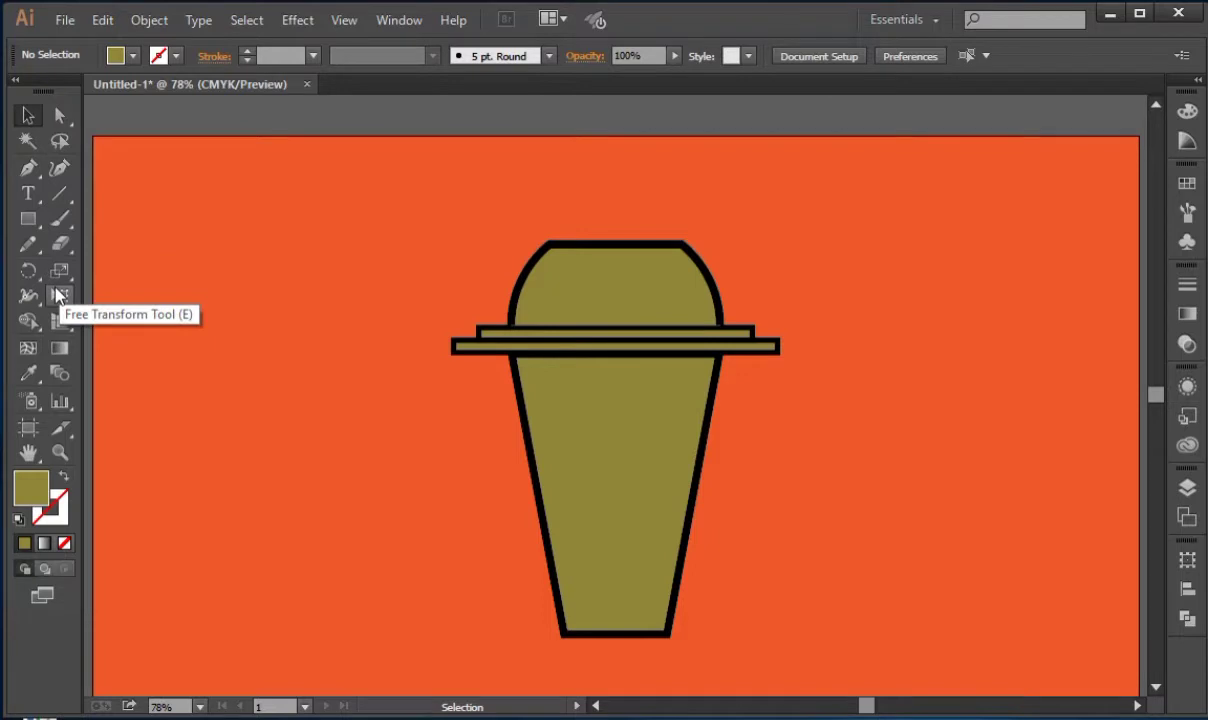
# Draw a horizontal line across the middle of the cup body, overhanging both sides, with a 10 pt black stroke.
pyautogui.click(60, 193)
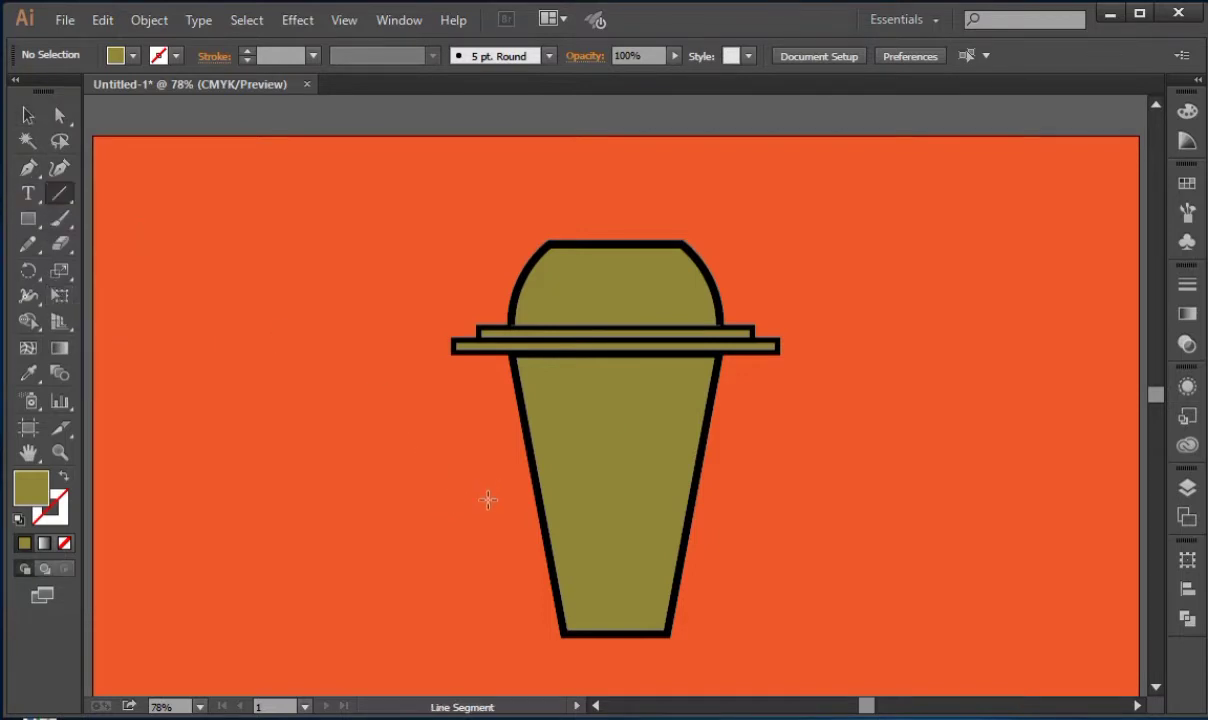
pyautogui.moveTo(486, 493)
pyautogui.mouseDown()
pyautogui.moveTo(828, 504)
pyautogui.moveTo(790, 493)
pyautogui.mouseUp()
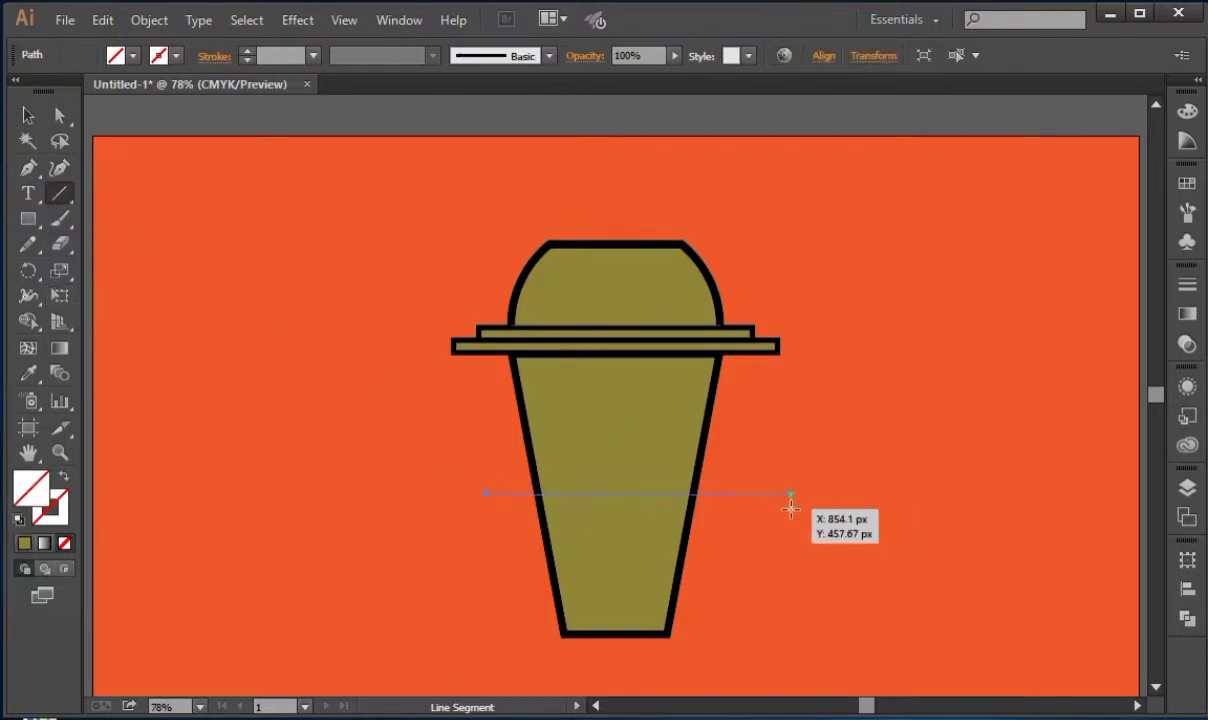
pyautogui.click(312, 56)
pyautogui.click(329, 352)
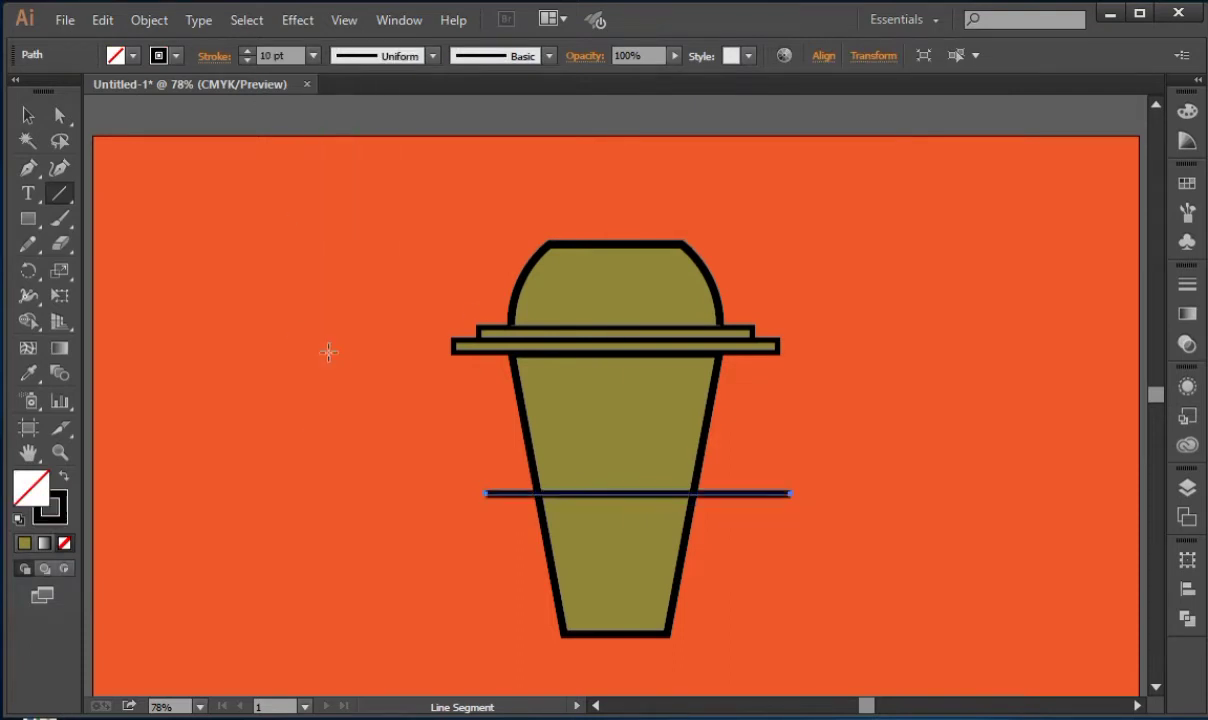
pyautogui.click(28, 115)
pyautogui.click(374, 278)
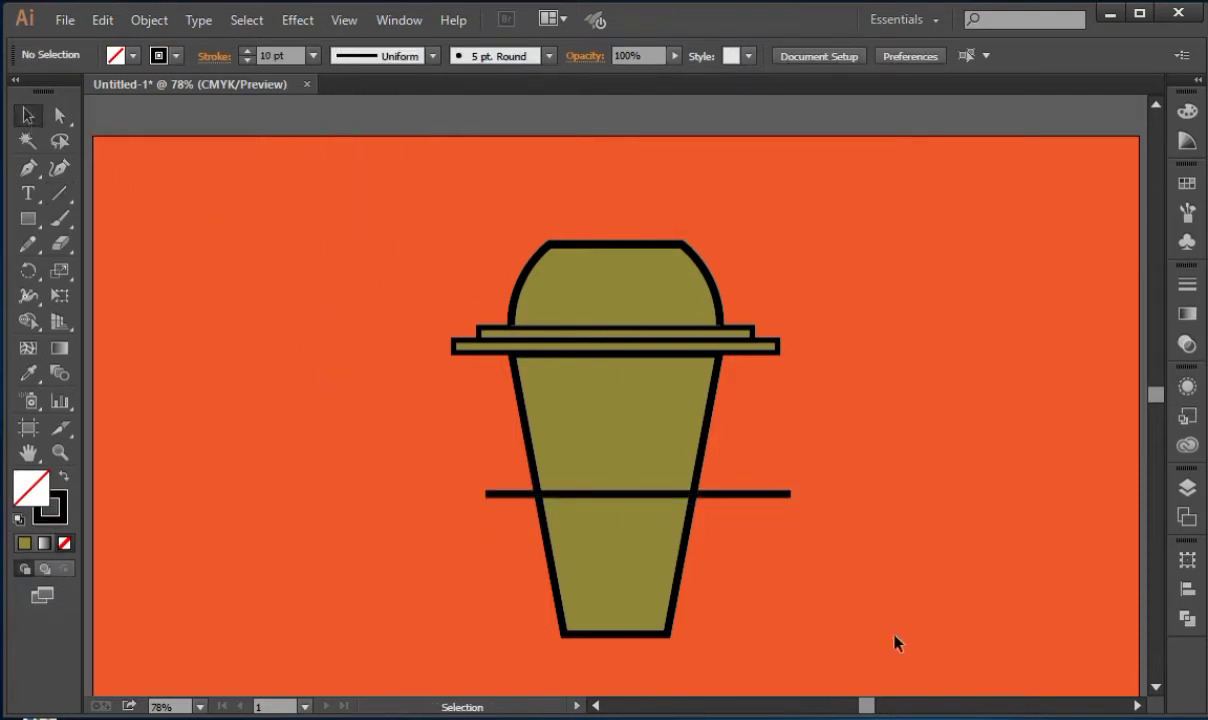
# Expand the horizontal line across the cup into a filled shape.
pyautogui.click(690, 494)
pyautogui.click(149, 20)
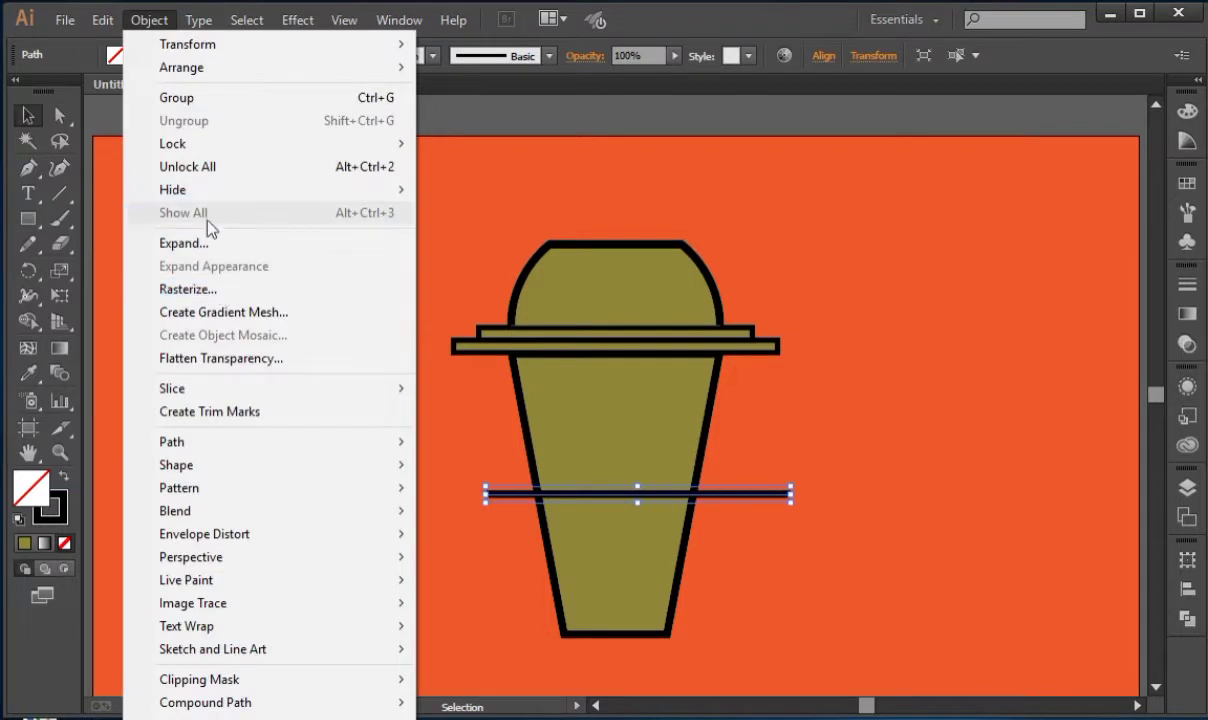
pyautogui.click(183, 243)
pyautogui.click(552, 537)
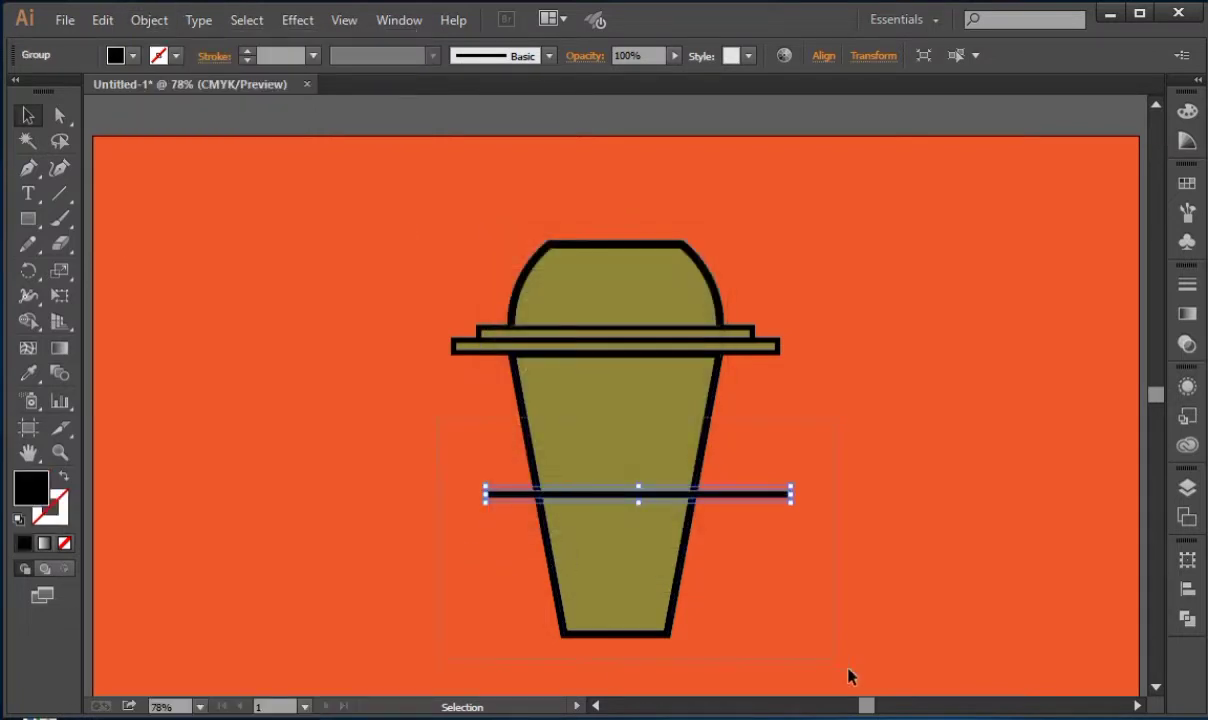
# Divide the cup body with the expanded line using Pathfinder Divide, and ungroup the resulting pieces.
pyautogui.moveTo(849, 674); pyautogui.dragTo(650, 470)
pyautogui.click(1185, 621)
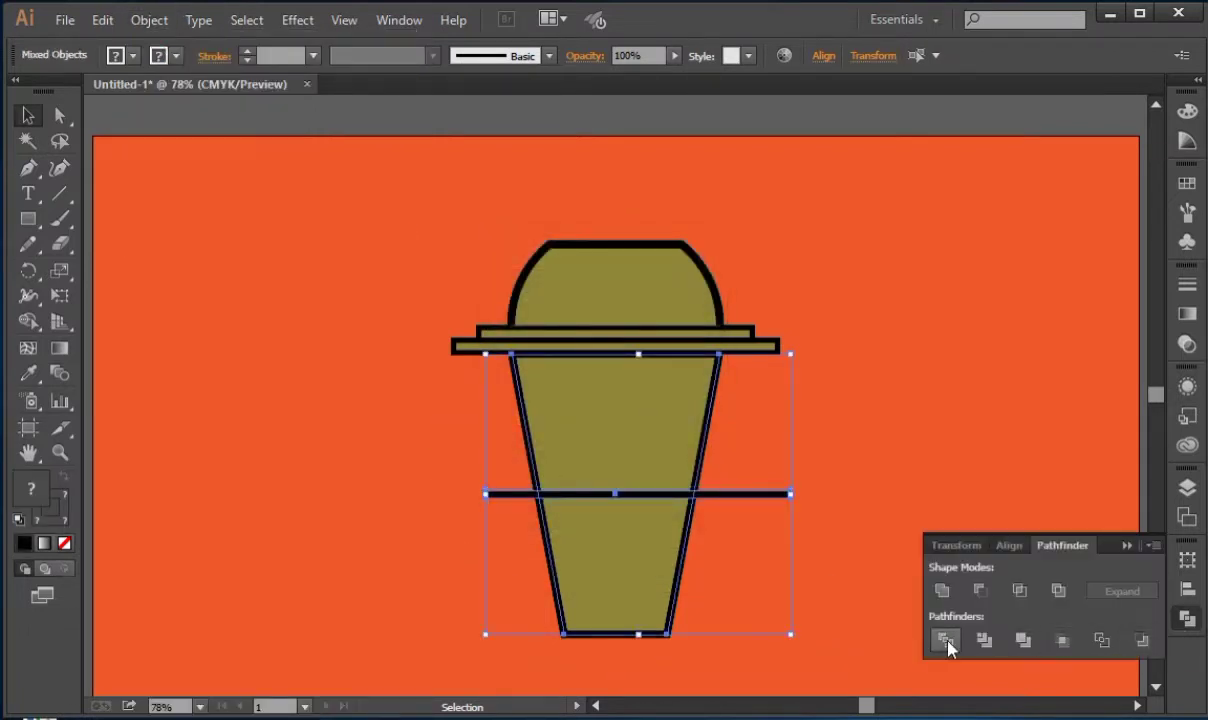
pyautogui.click(946, 640)
pyautogui.rightClick(659, 463)
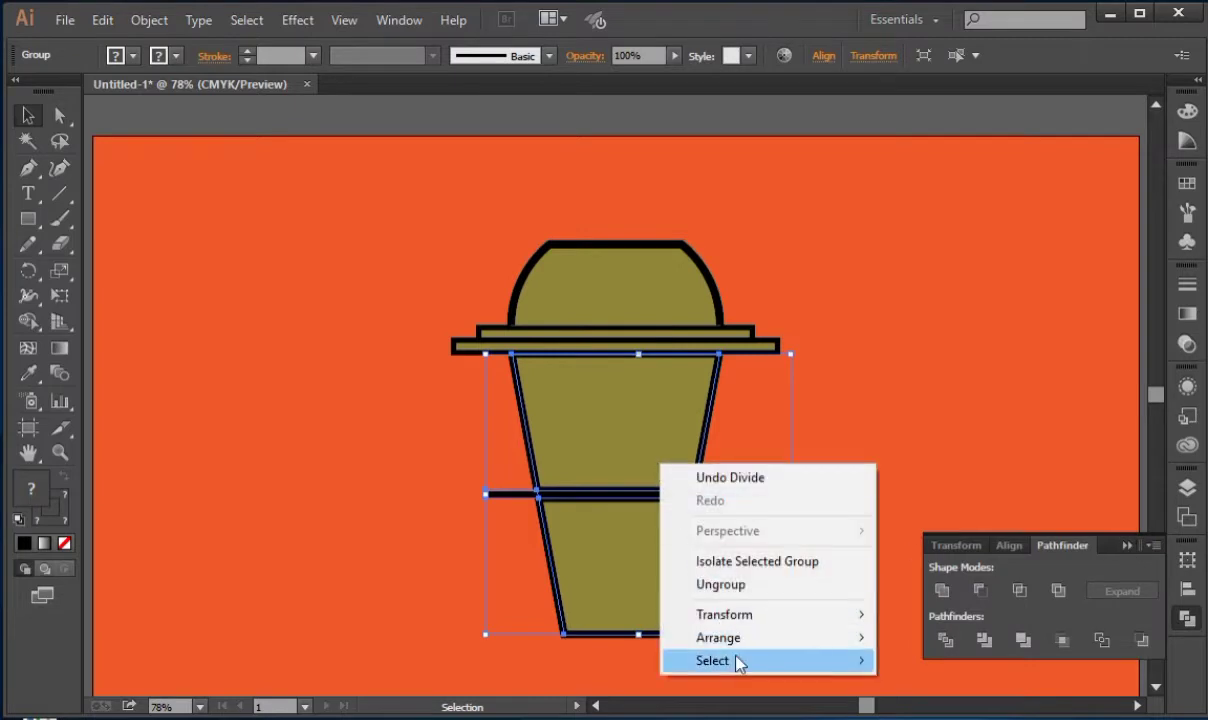
pyautogui.click(732, 585)
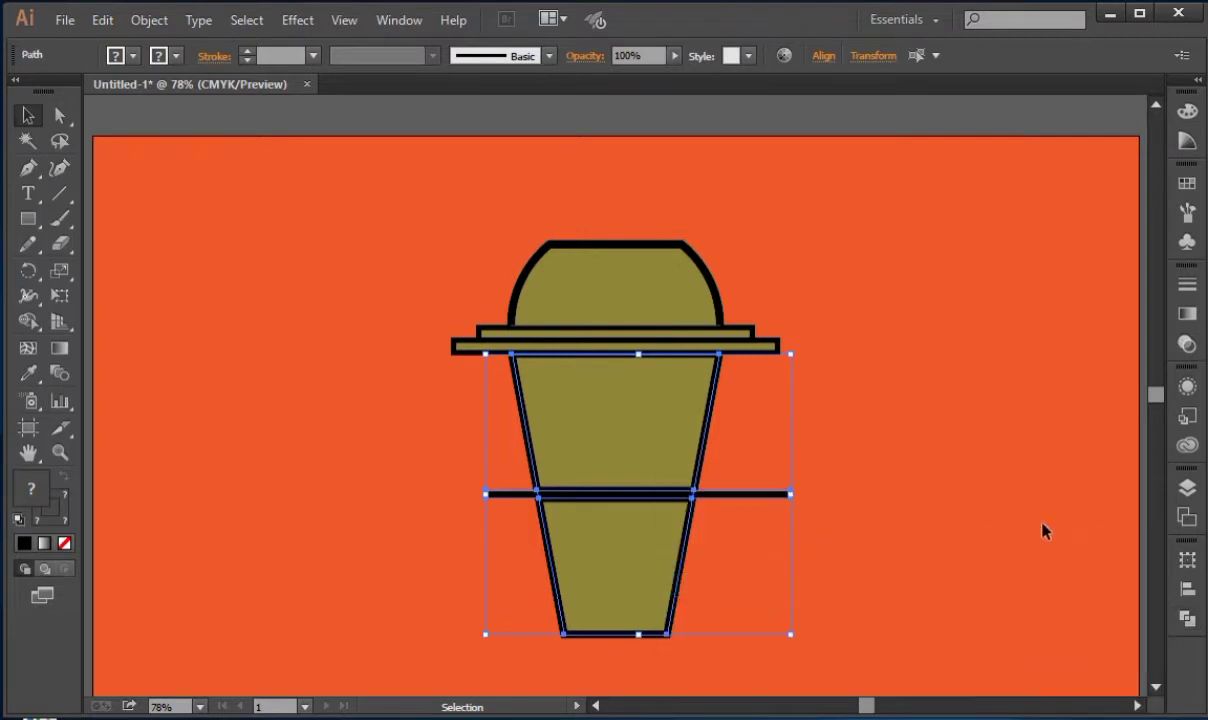
# Delete the pieces of the divided line that overhang the cup's sides.
pyautogui.click(1043, 528)
pyautogui.click(508, 497)
pyautogui.press('Delete')
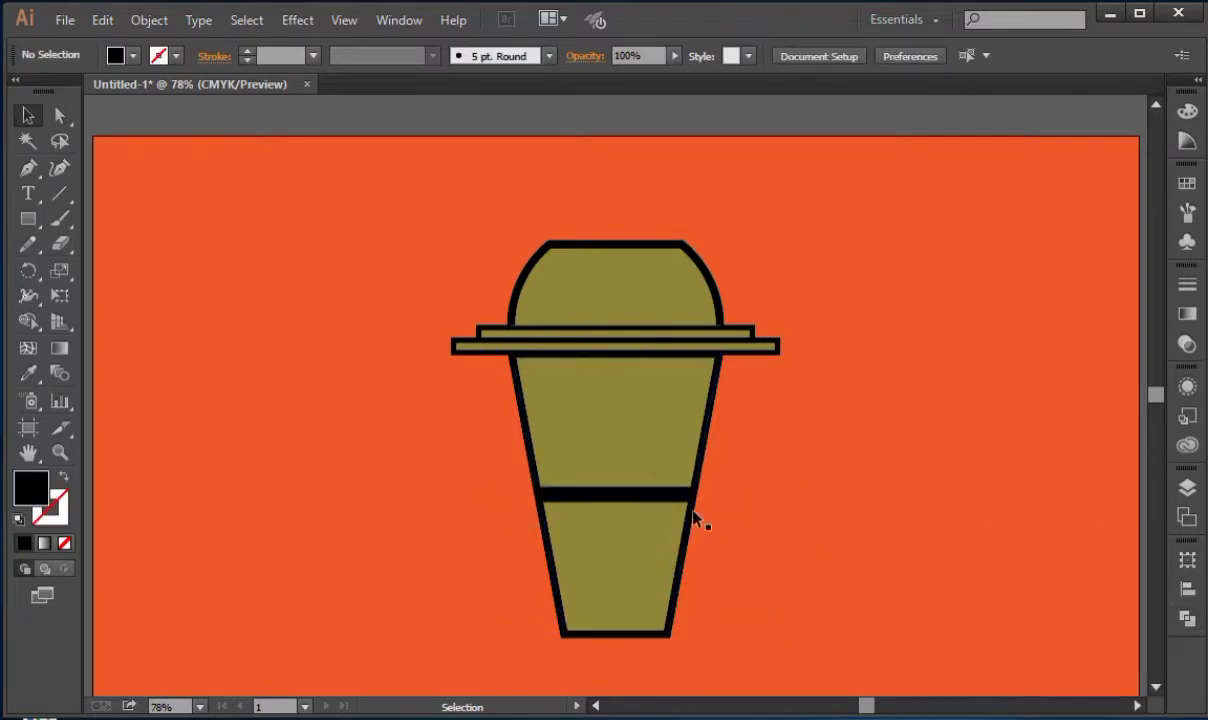
# Move the thin black strip out from between the upper and lower cup sections and delete it.
pyautogui.click(688, 496)
pyautogui.moveTo(655, 502); pyautogui.dragTo(655, 574)
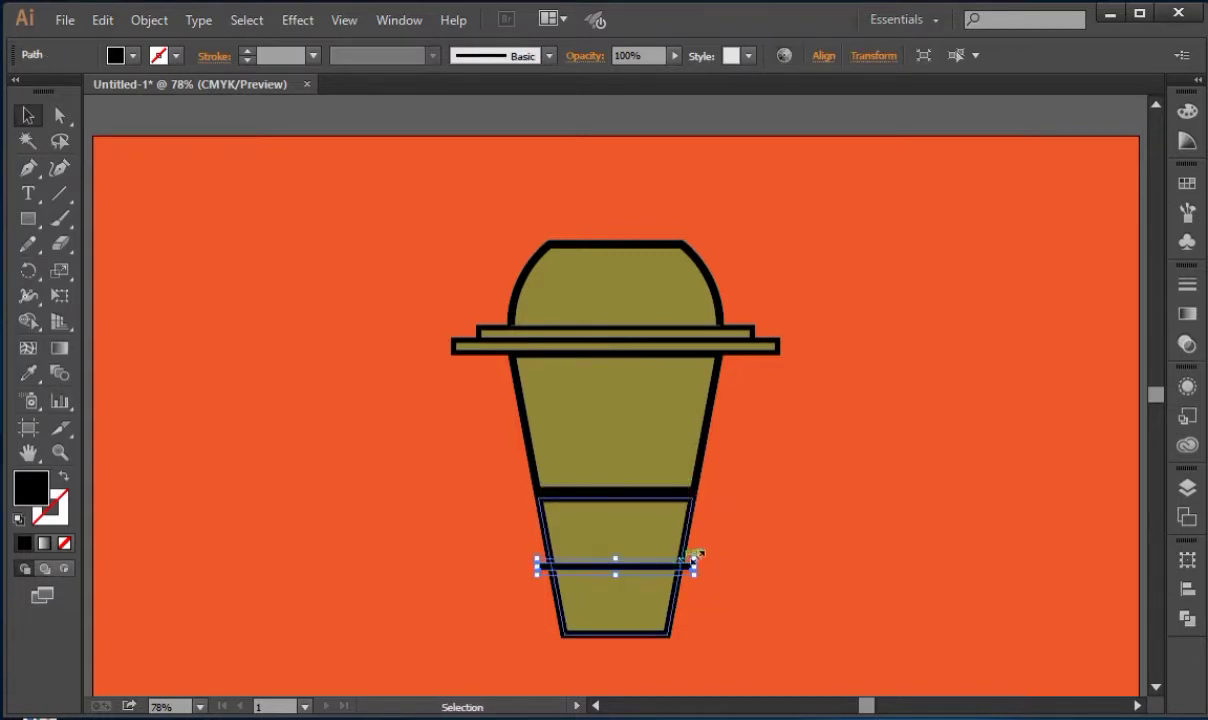
pyautogui.click(669, 490)
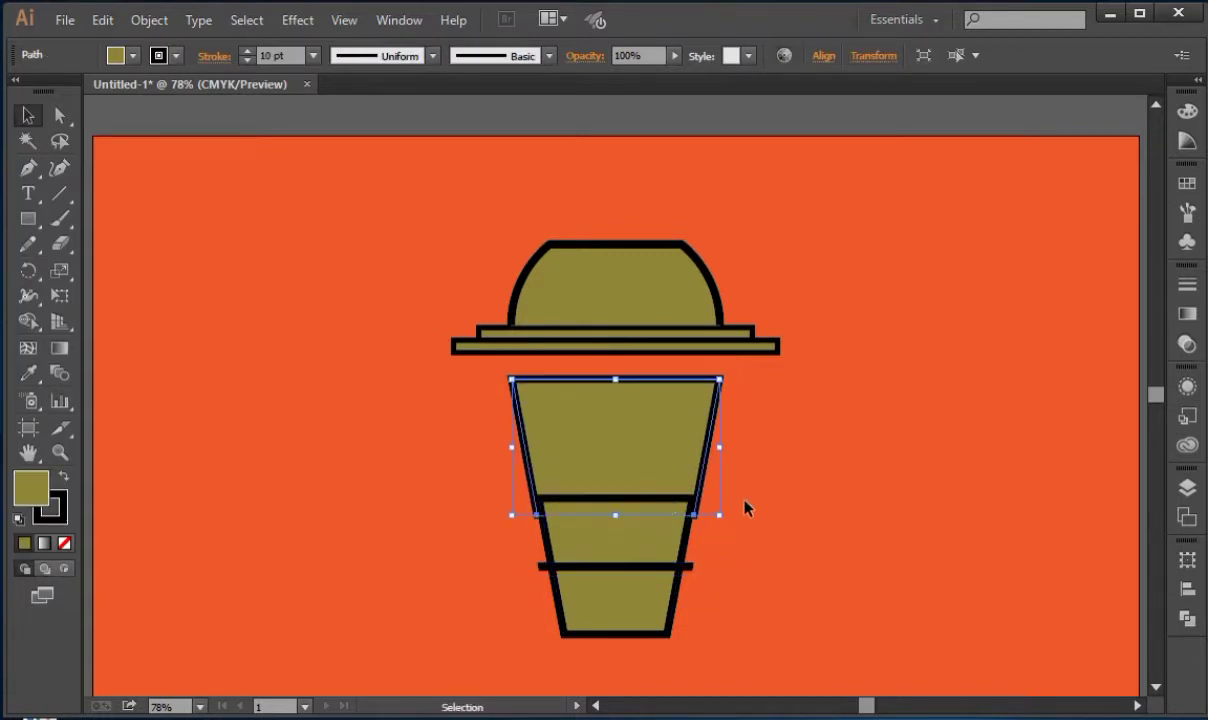
pyautogui.click(583, 567)
pyautogui.press('Delete')
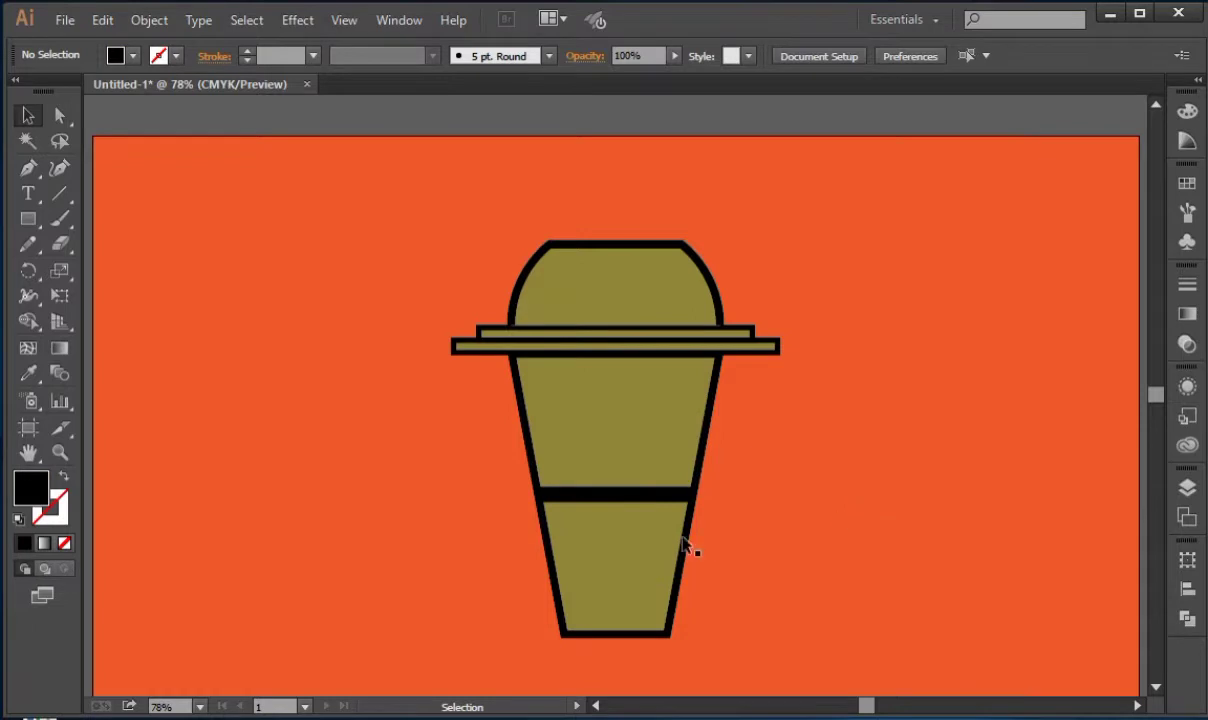
# Reset the lid and upper cup section to the default white fill and black stroke, and set the stroke weight to 10 pt.
pyautogui.click(590, 568)
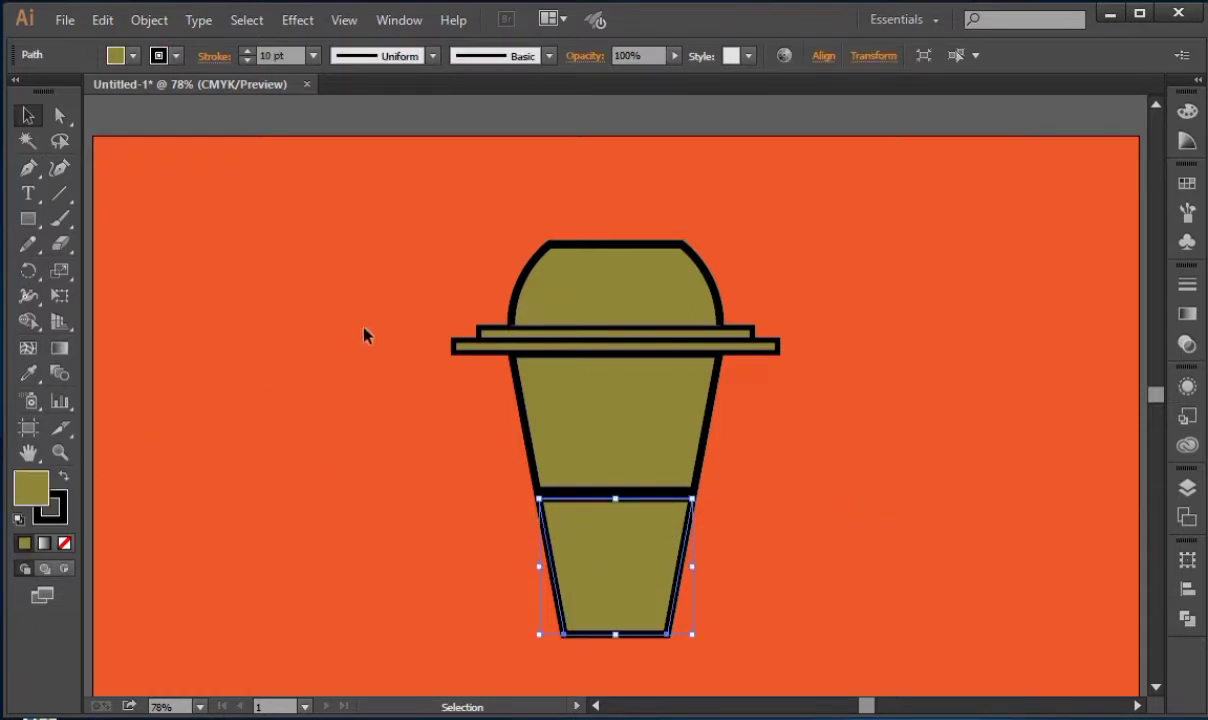
pyautogui.moveTo(380, 288); pyautogui.dragTo(855, 457)
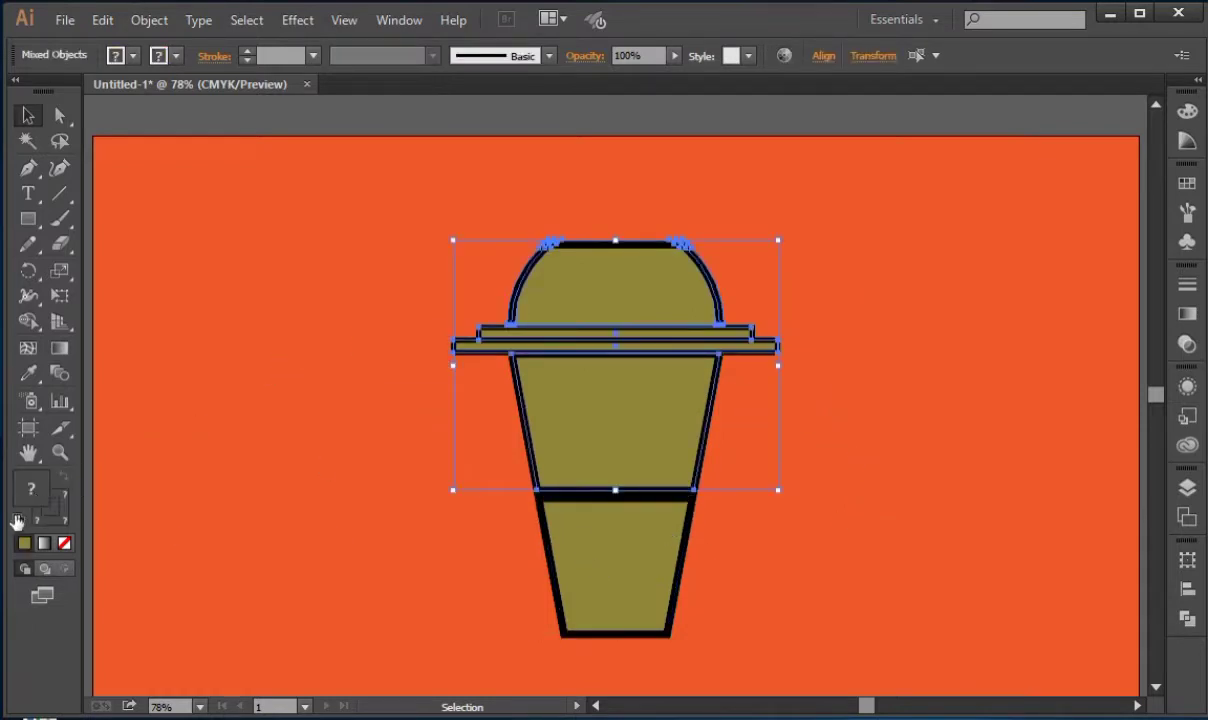
pyautogui.click(17, 521)
pyautogui.click(313, 56)
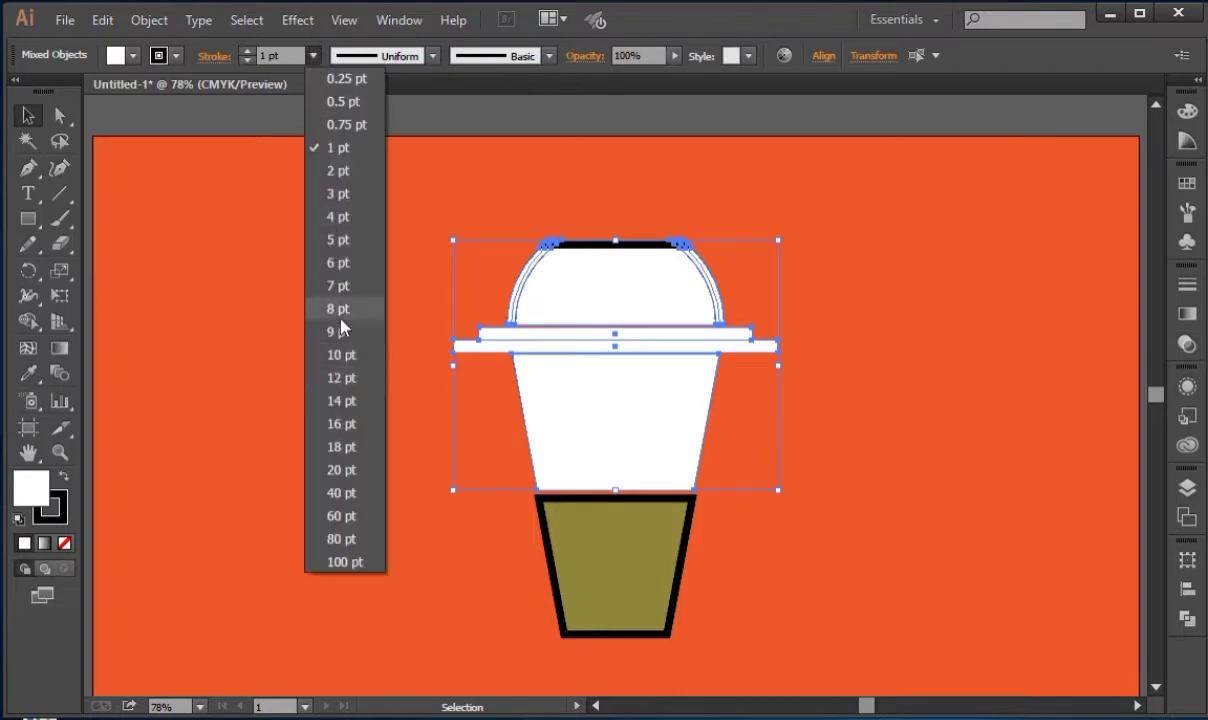
pyautogui.click(341, 354)
pyautogui.click(281, 341)
pyautogui.moveTo(530, 263); pyautogui.dragTo(709, 237)
pyautogui.hotkey('ctrl', 'z')
pyautogui.click(750, 400)
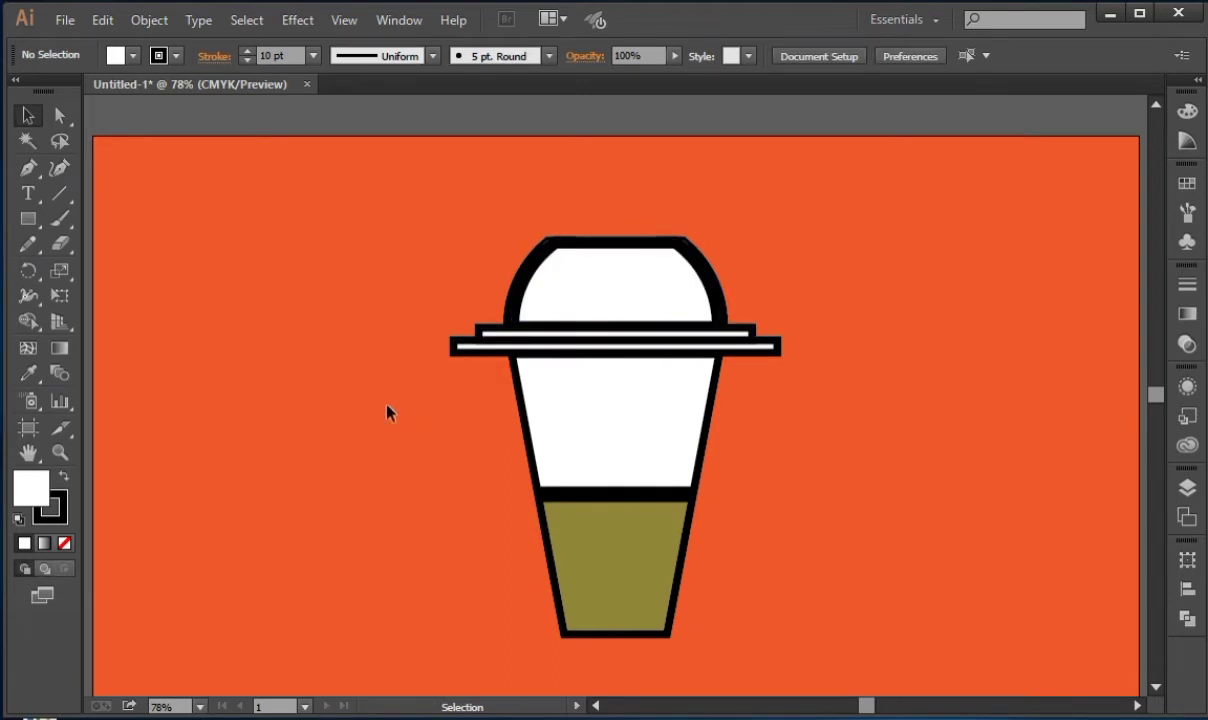
# Fill the lid parts and the upper cup section with green 1CA35F.
pyautogui.moveTo(412, 221); pyautogui.dragTo(898, 426)
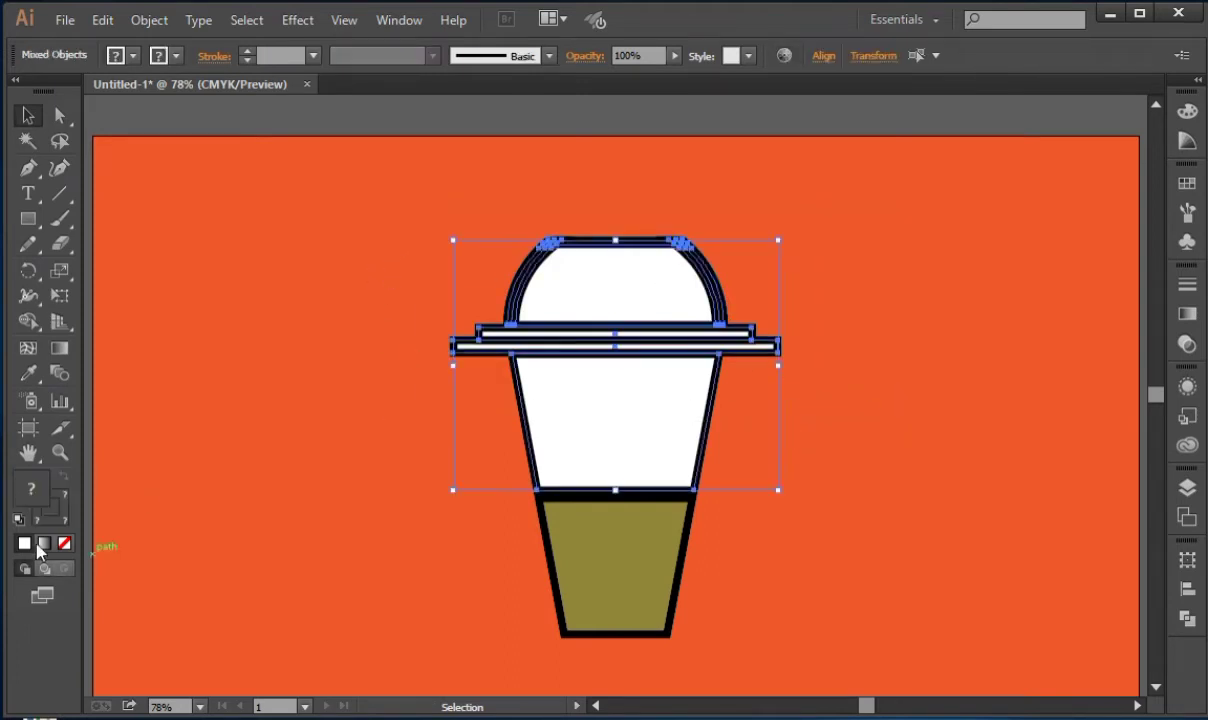
pyautogui.doubleClick(25, 490)
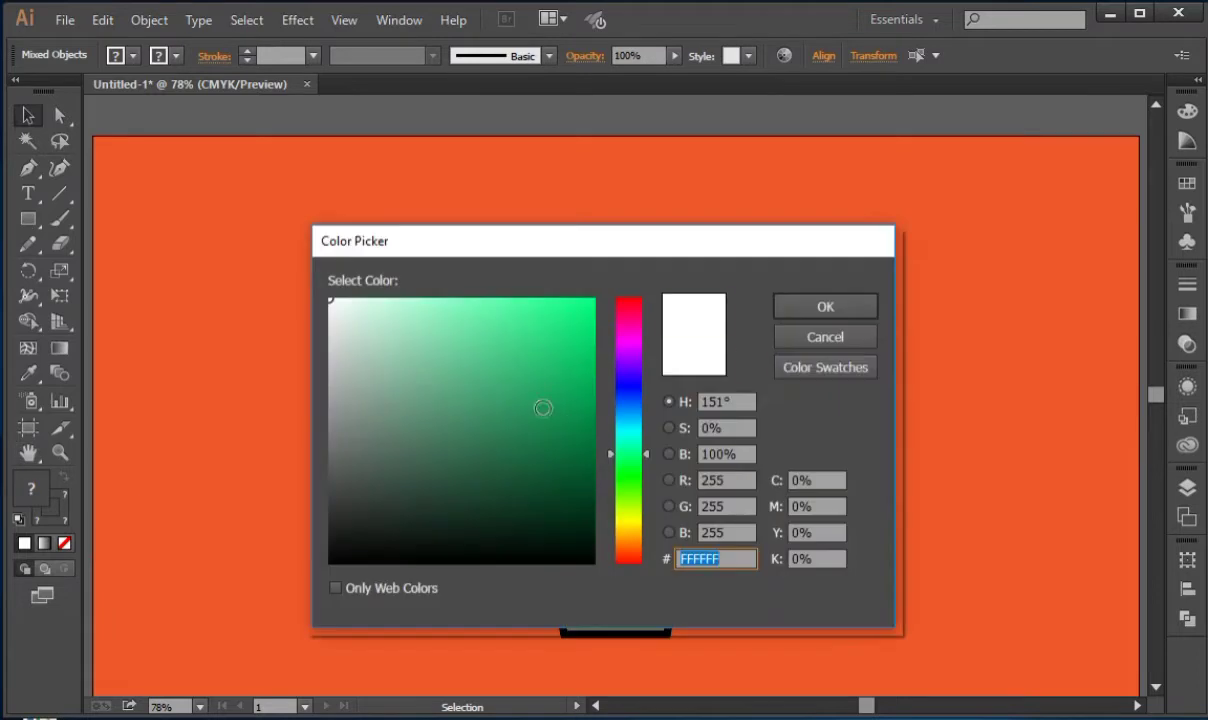
pyautogui.write('1CA362')
pyautogui.click(822, 380)
pyautogui.click(822, 313)
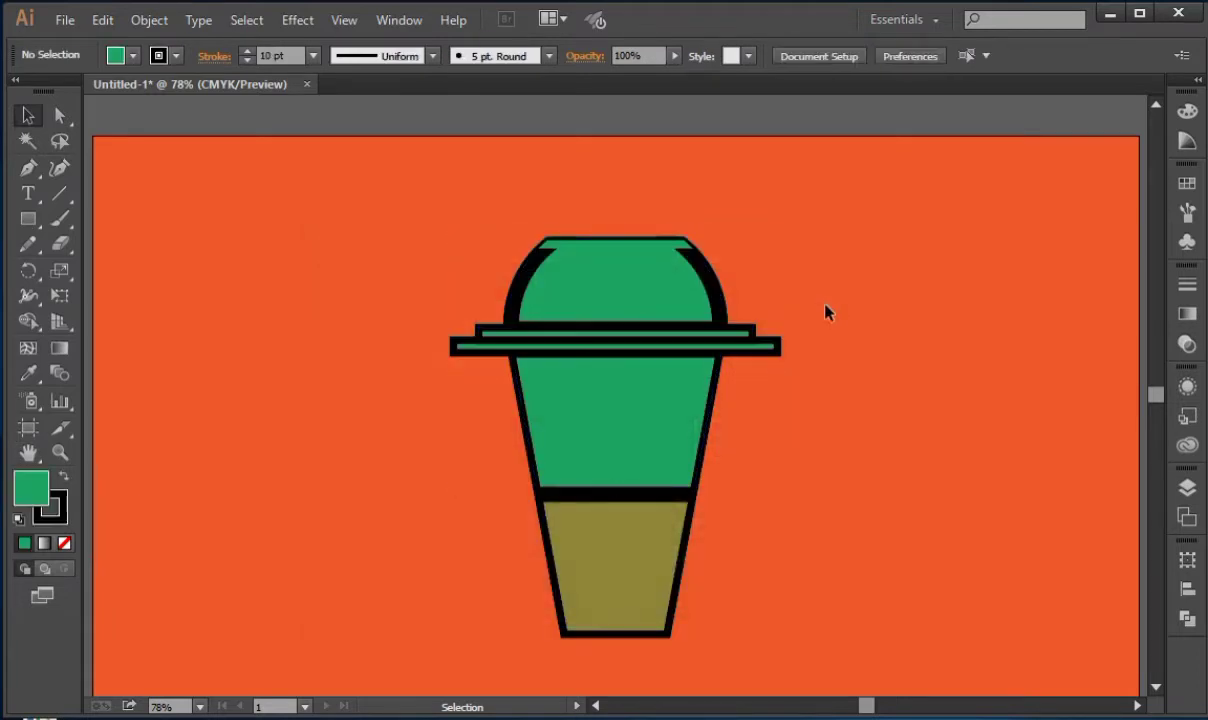
# Recolour the strip along the lid's flat top by sampling the lid's black outline with the Eyedropper.
pyautogui.click(678, 241)
pyautogui.click(36, 375)
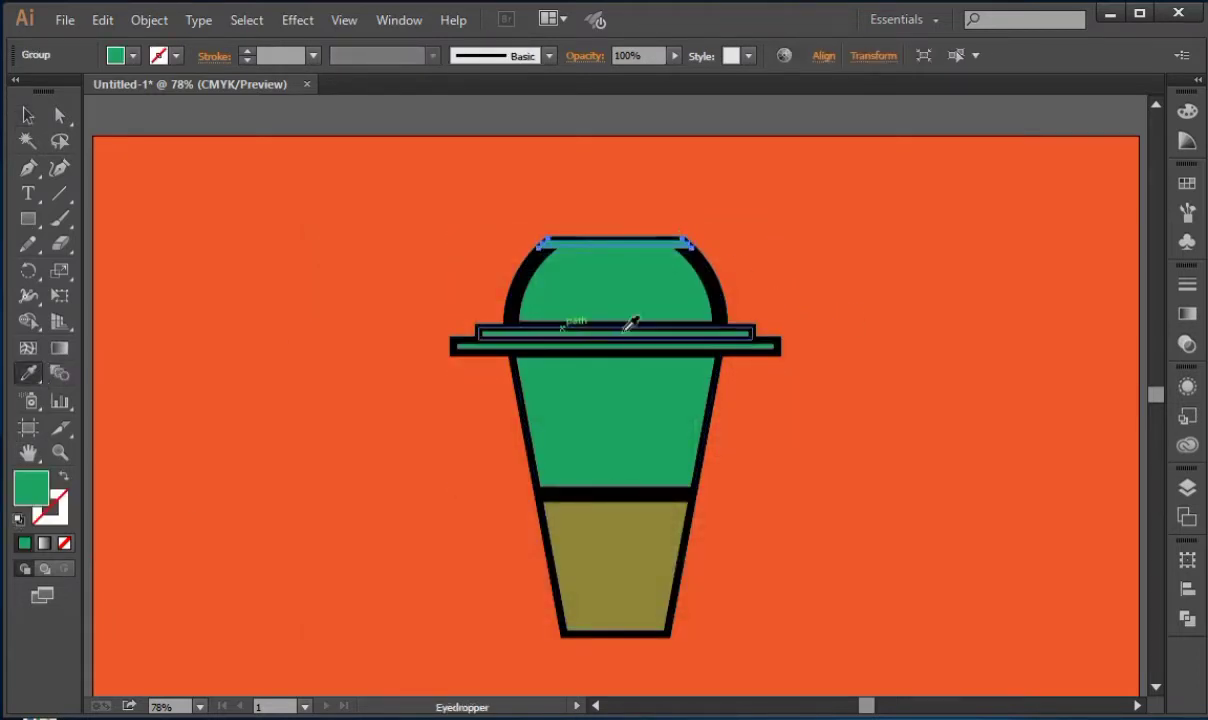
pyautogui.click(716, 298)
pyautogui.press('v')
pyautogui.click(216, 202)
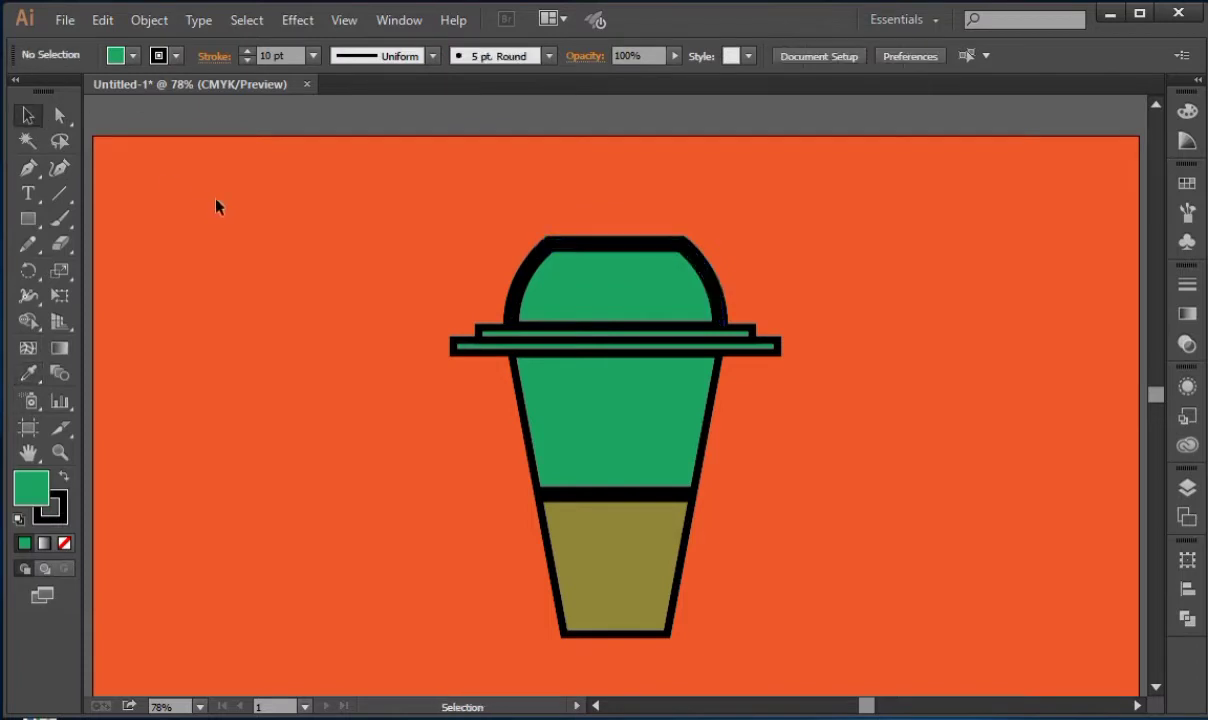
# Fill the lid dome, both rim bars and the upper cup section with yellow DBCB1B.
pyautogui.click(628, 296)
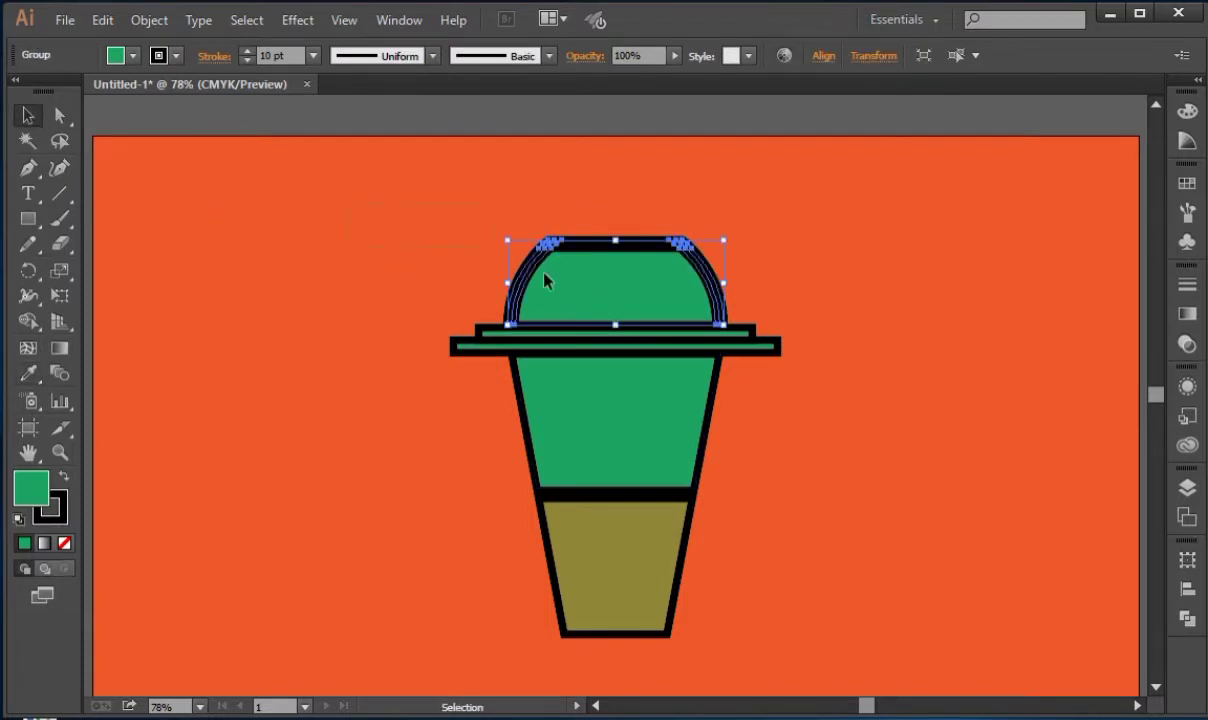
pyautogui.click(515, 171)
pyautogui.click(593, 305)
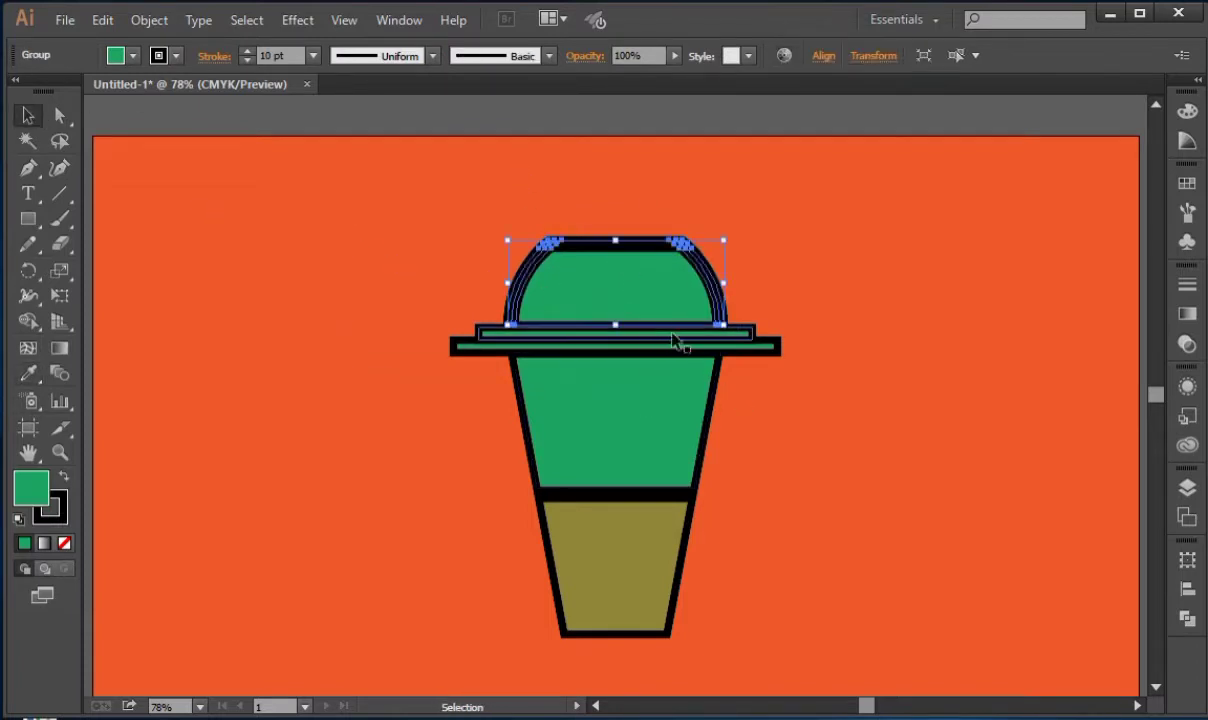
pyautogui.keyDown('shift'); pyautogui.click(675, 341); pyautogui.keyUp('shift')
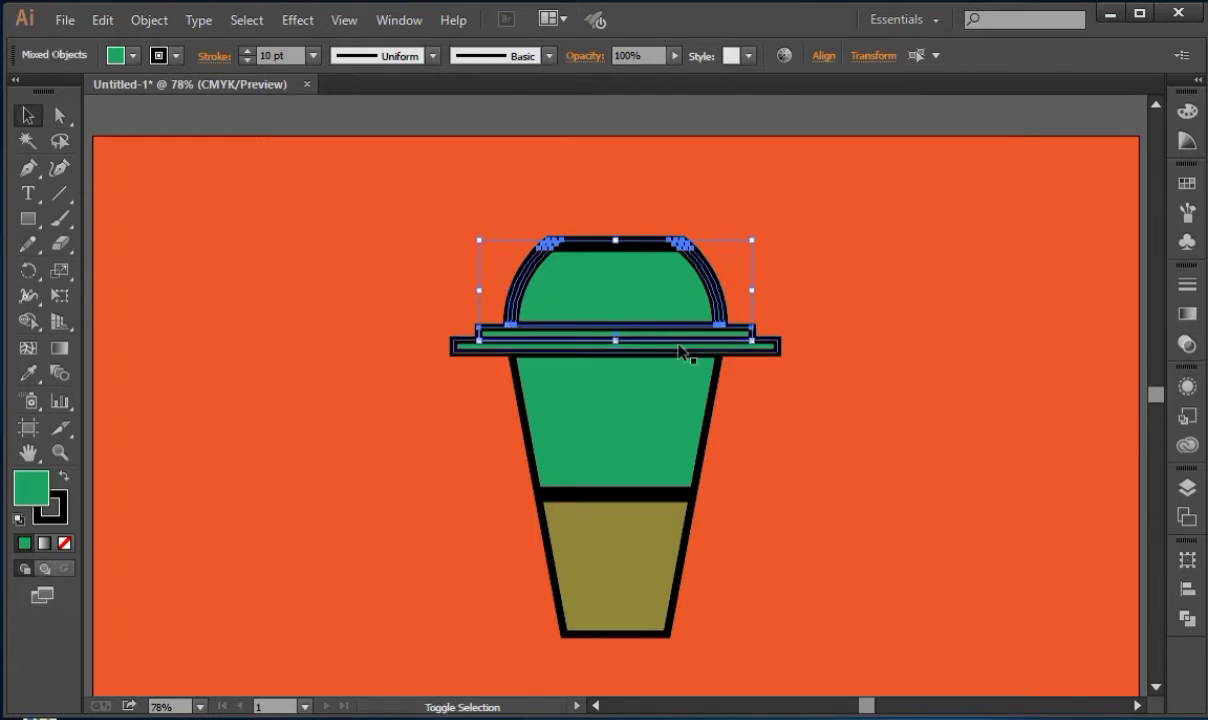
pyautogui.keyDown('shift'); pyautogui.click(641, 425); pyautogui.keyUp('shift')
pyautogui.doubleClick(22, 494)
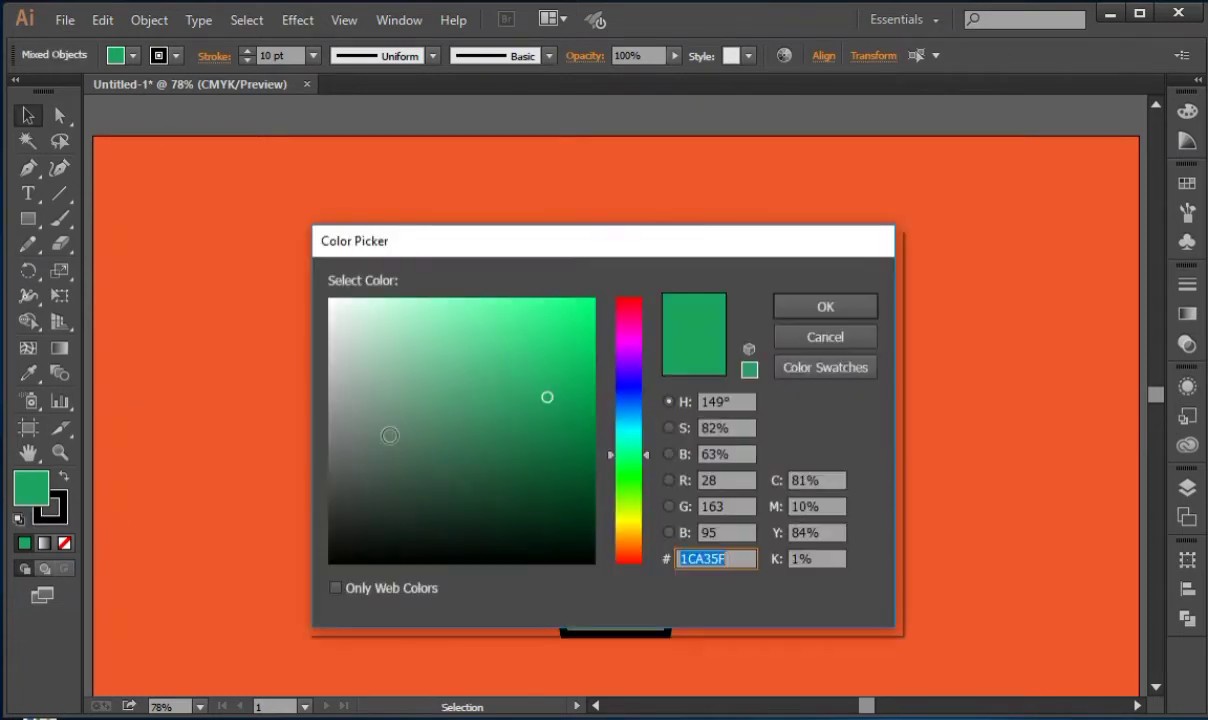
pyautogui.write('DBCB1B')
pyautogui.click(833, 313)
pyautogui.click(836, 312)
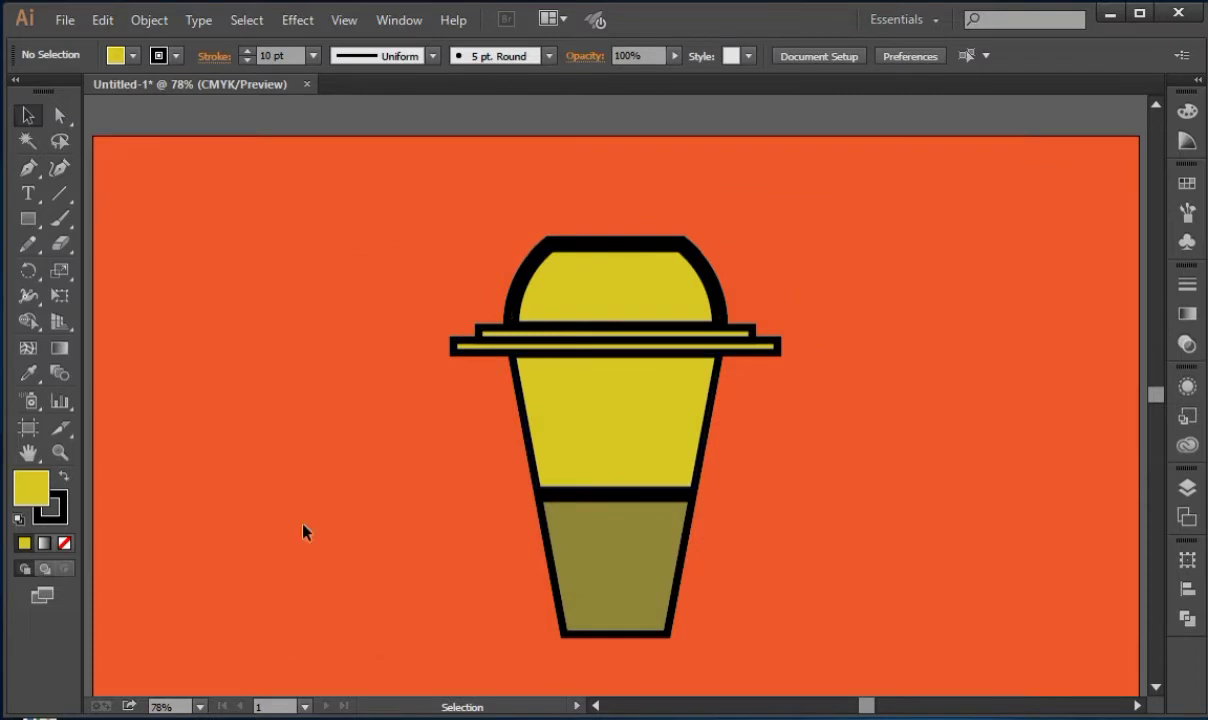
# Change the lower cup section's fill to a brighter mustard yellow, slightly darker than the upper section.
pyautogui.click(678, 612)
pyautogui.doubleClick(30, 490)
pyautogui.moveTo(491, 415); pyautogui.dragTo(520, 361)
pyautogui.click(830, 315)
pyautogui.click(897, 415)
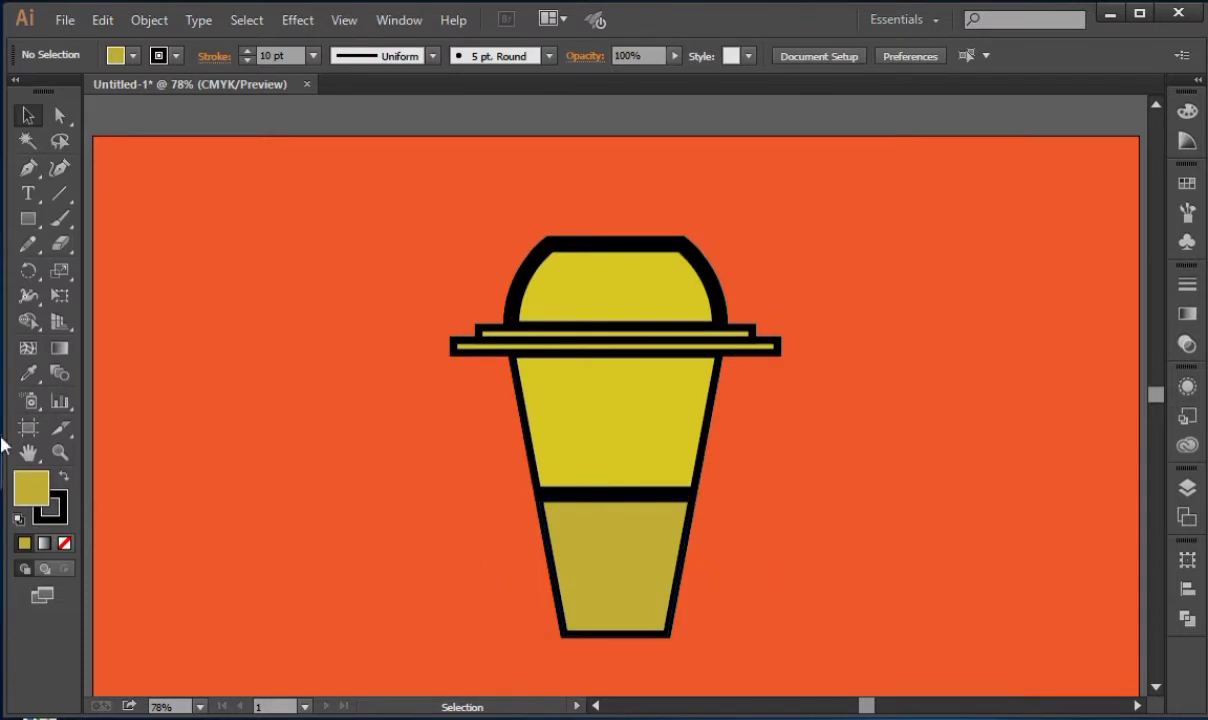
# Draw a small upright mustard rectangle with a black outline and centre it over the cup's dividing line.
pyautogui.click(24, 219)
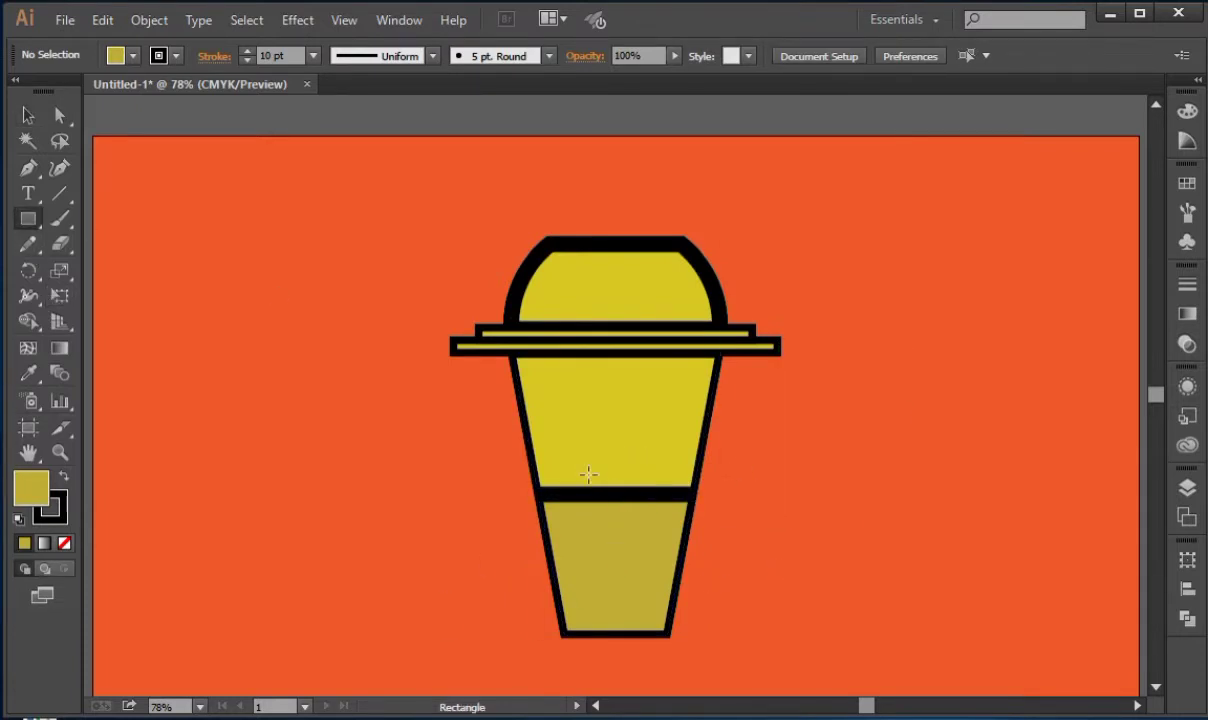
pyautogui.moveTo(617, 500); pyautogui.dragTo(620, 440)
pyautogui.click(20, 116)
pyautogui.click(718, 488)
pyautogui.click(646, 483)
pyautogui.moveTo(650, 488); pyautogui.dragTo(639, 490)
pyautogui.click(757, 463)
pyautogui.click(636, 526)
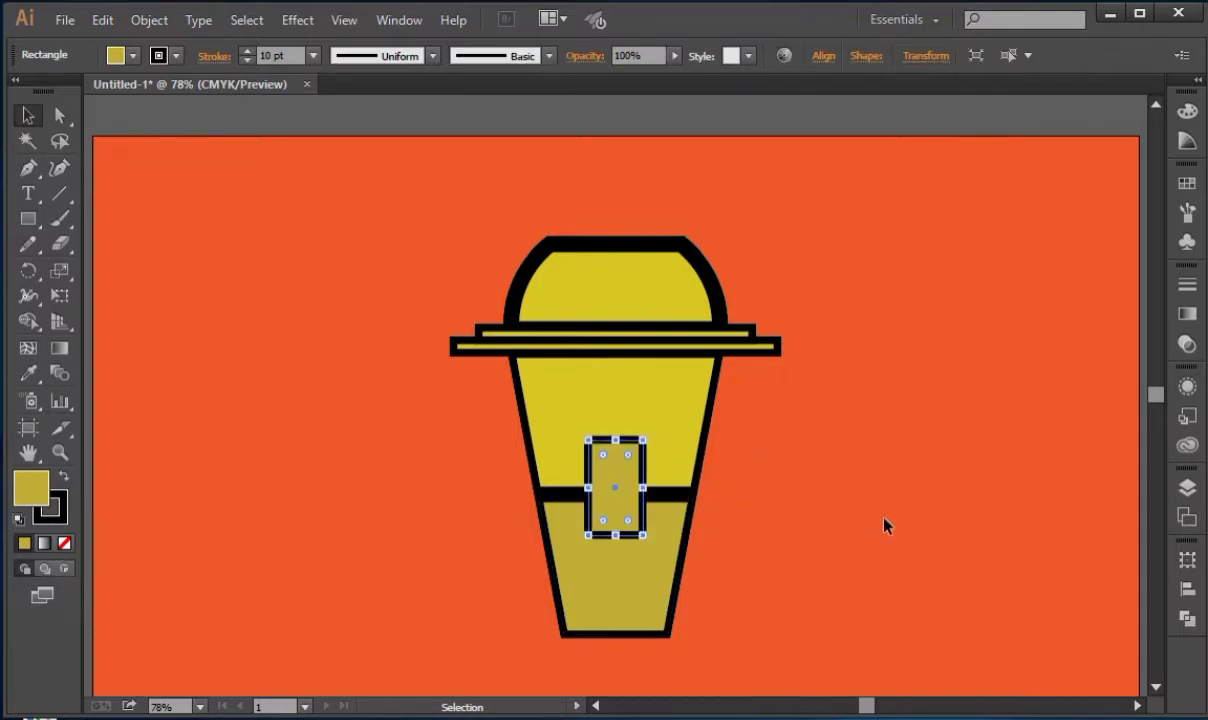
pyautogui.click(978, 503)
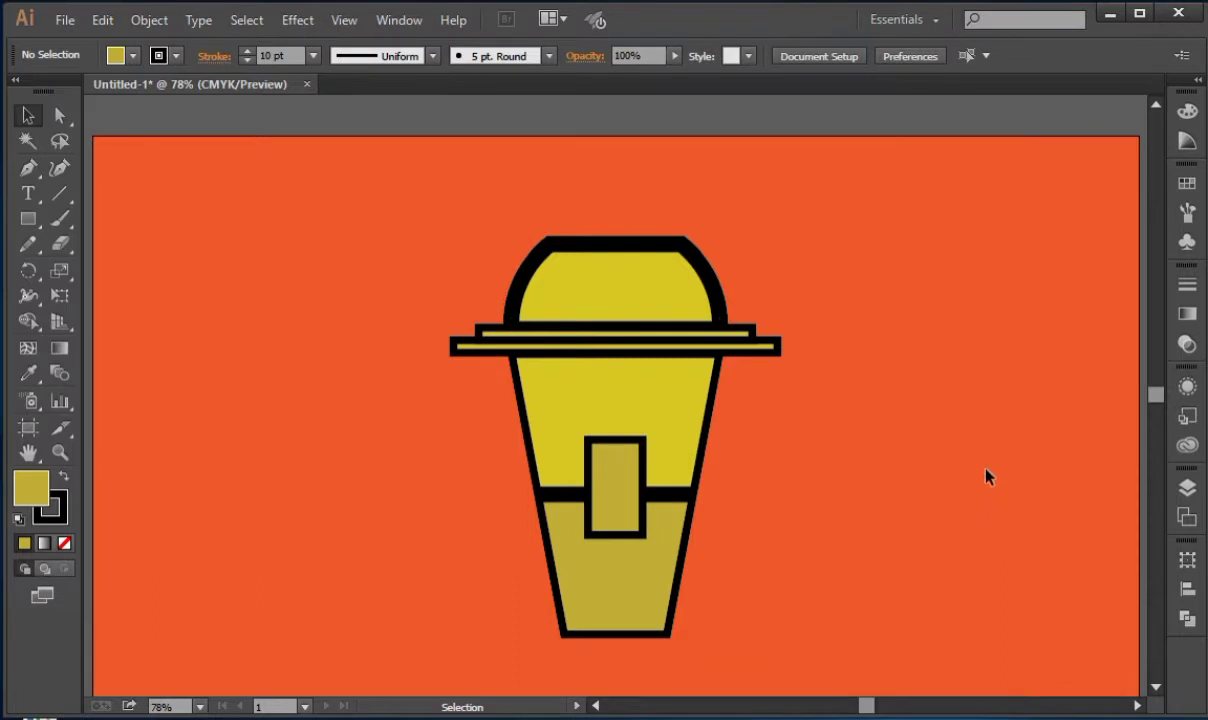
# Draw a tall, narrow rectangle beside the cup and round its ends fully with a corner radius of about 23.72 px.
pyautogui.click(28, 219)
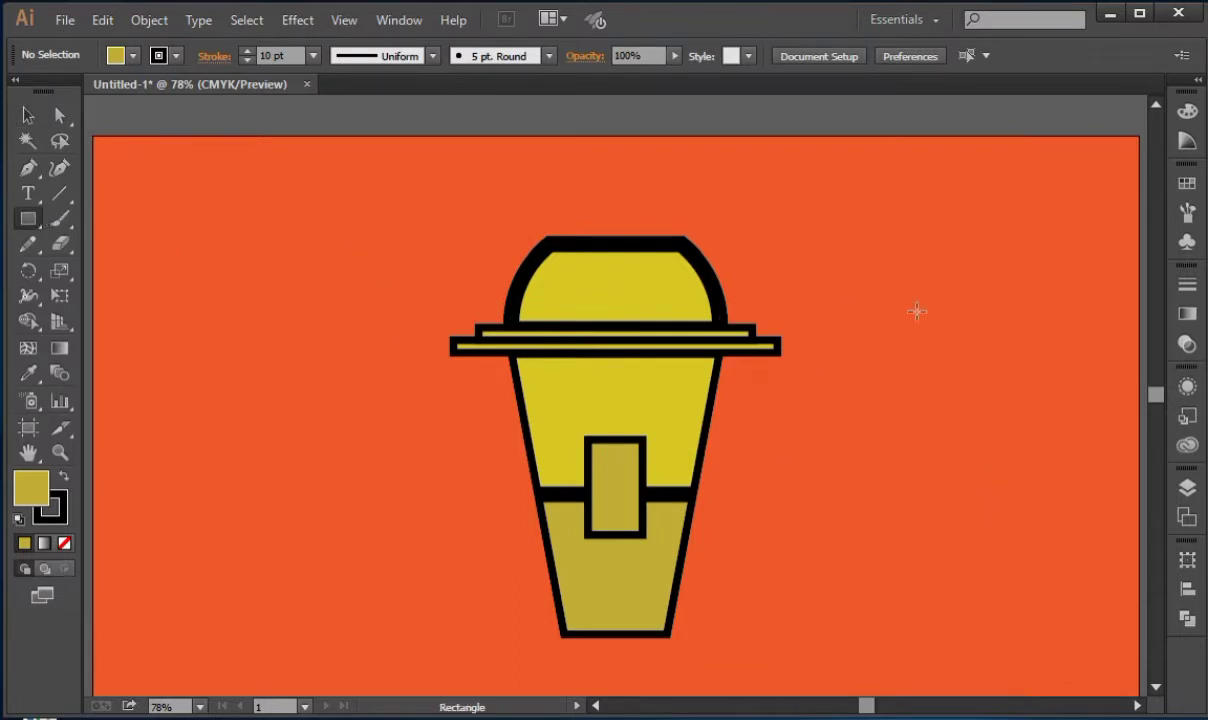
pyautogui.moveTo(897, 272); pyautogui.dragTo(935, 588)
pyautogui.press('a')
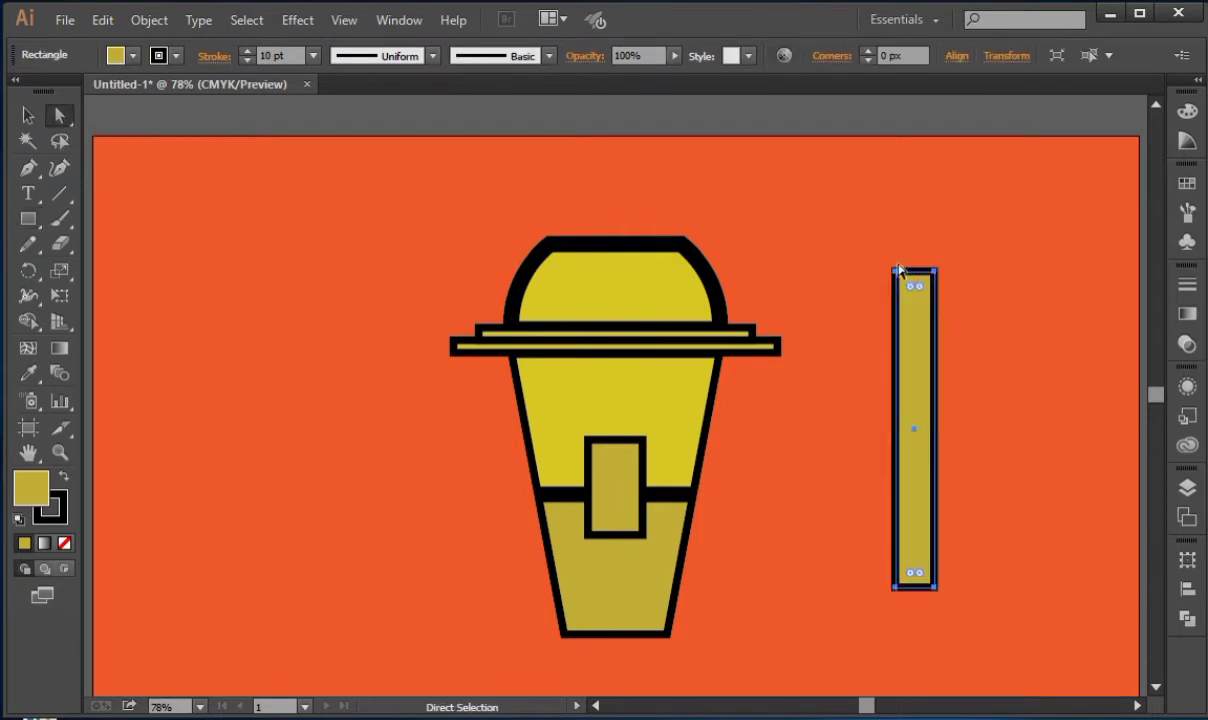
pyautogui.moveTo(914, 286); pyautogui.dragTo(916, 330)
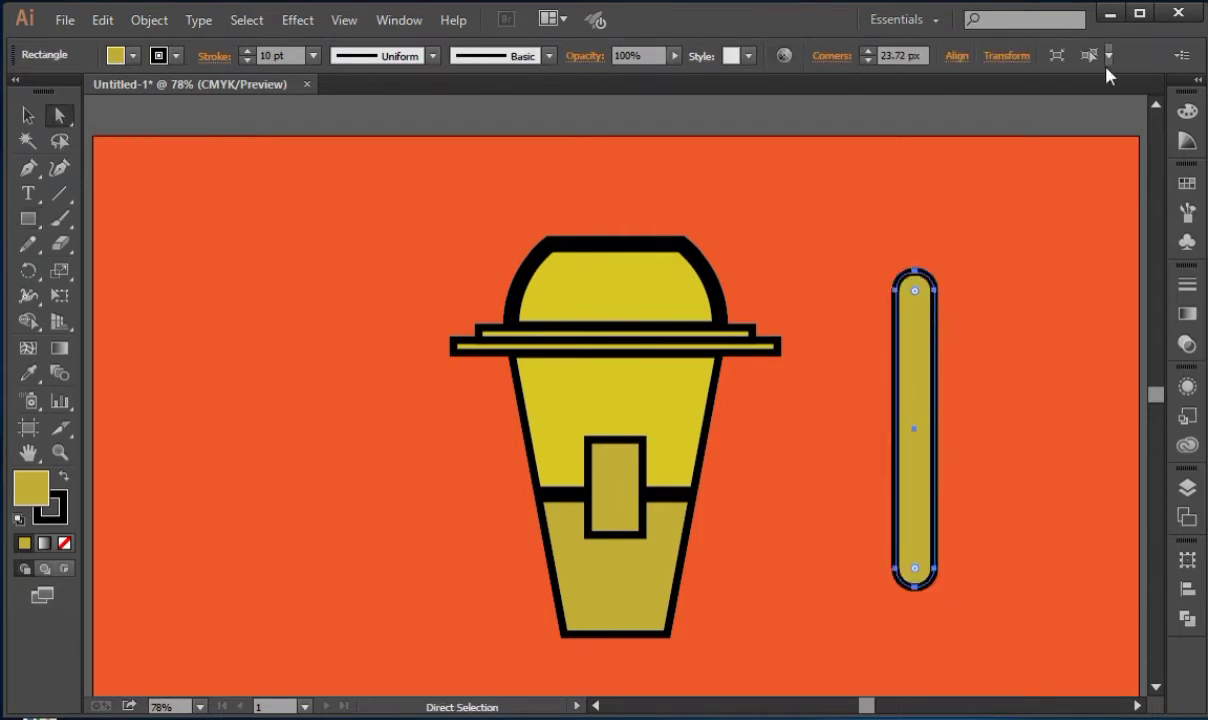
# Give the rounded bar beside the cup a black fill and remove its stroke.
pyautogui.click(1187, 111)
pyautogui.click(938, 234)
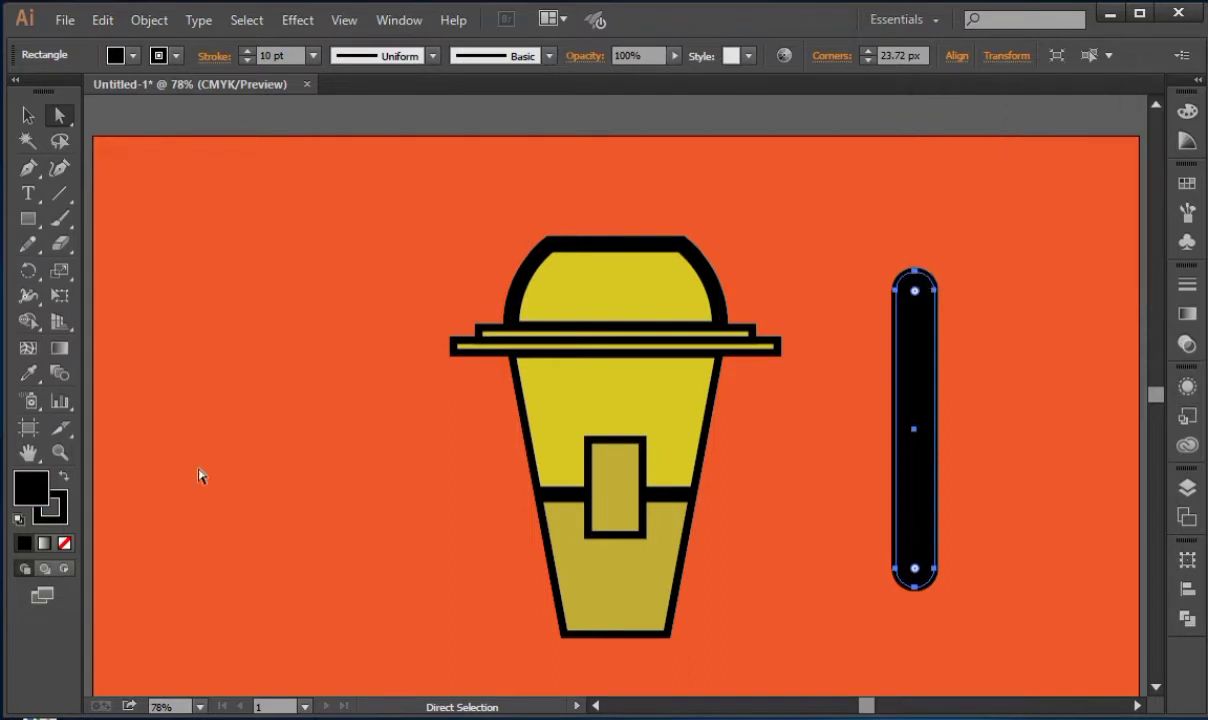
pyautogui.click(65, 521)
pyautogui.click(1128, 101)
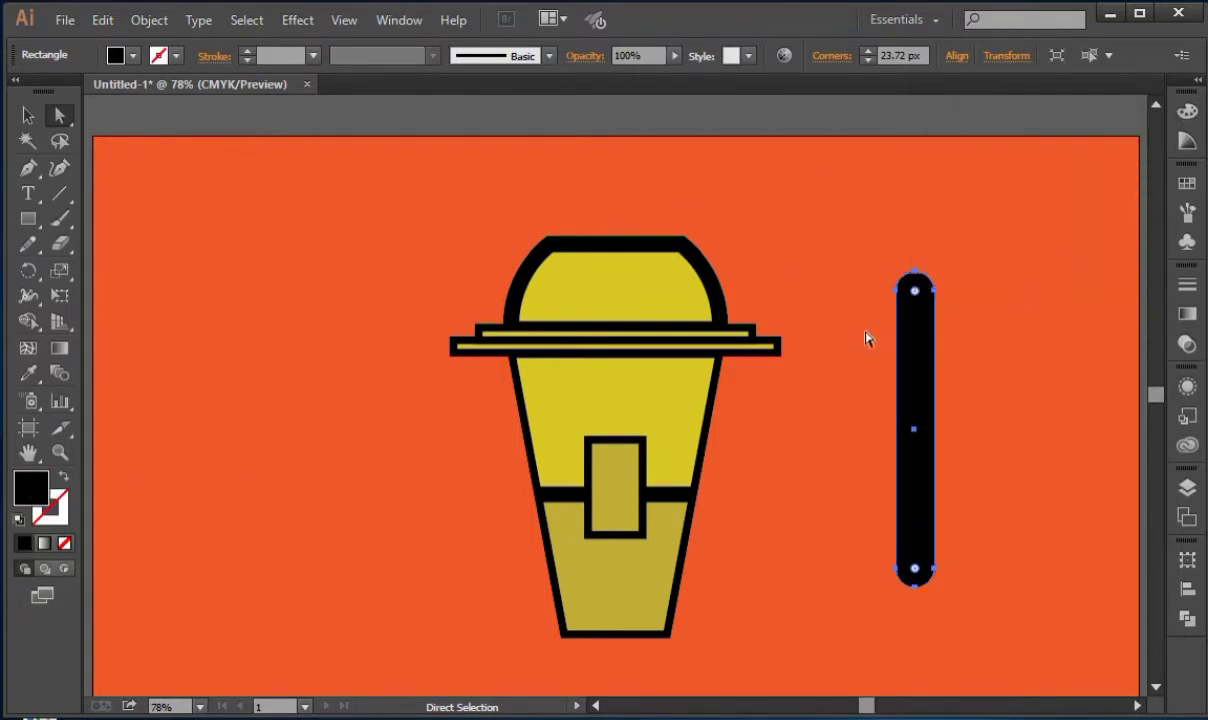
# Move the black bar onto the cup's centre line so it rises above the lid as a straw, and send it to back.
pyautogui.moveTo(924, 340); pyautogui.dragTo(624, 246)
pyautogui.rightClick(634, 253)
pyautogui.moveTo(714, 551)
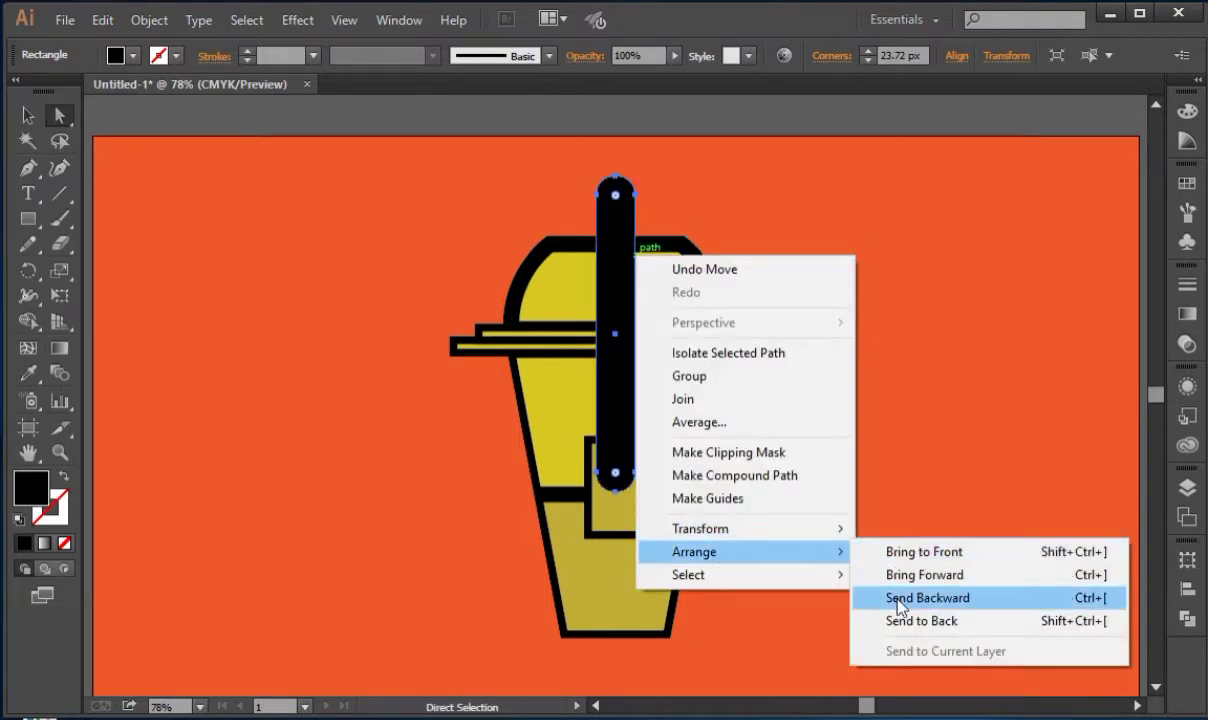
pyautogui.click(885, 597)
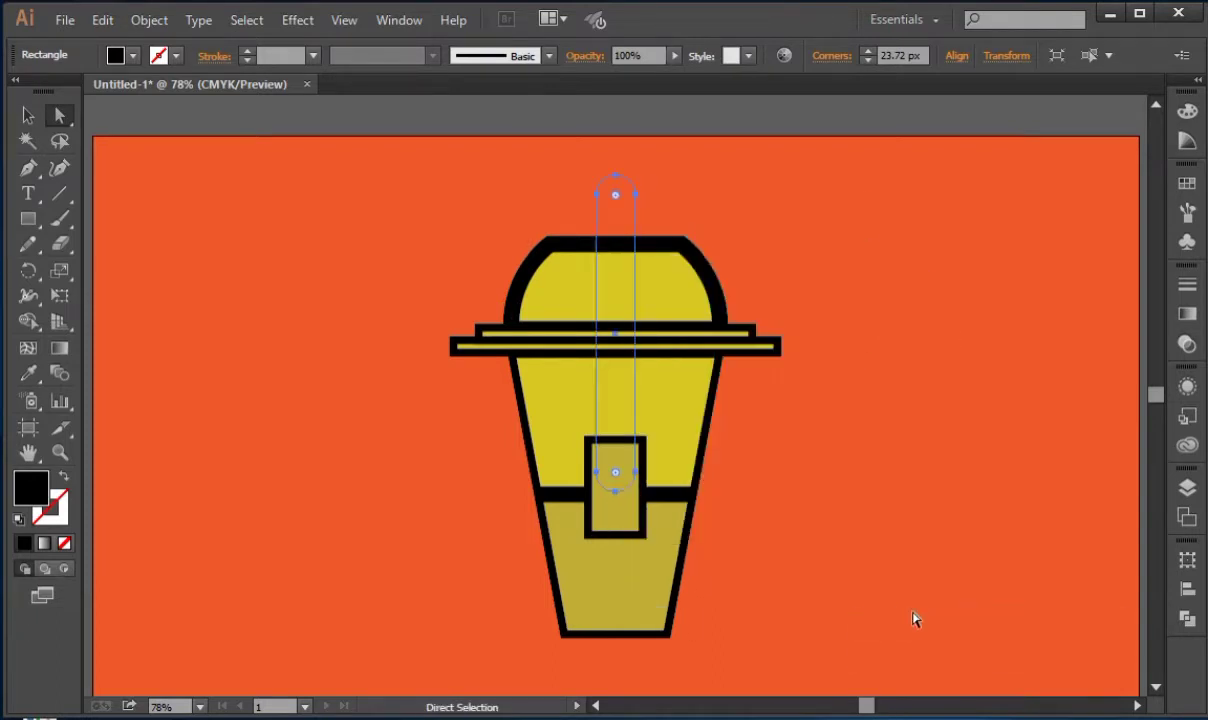
# Select the cup, lid and label pieces together and bring them to front, ahead of the straw.
pyautogui.click(790, 255)
pyautogui.moveTo(529, 240); pyautogui.dragTo(628, 558)
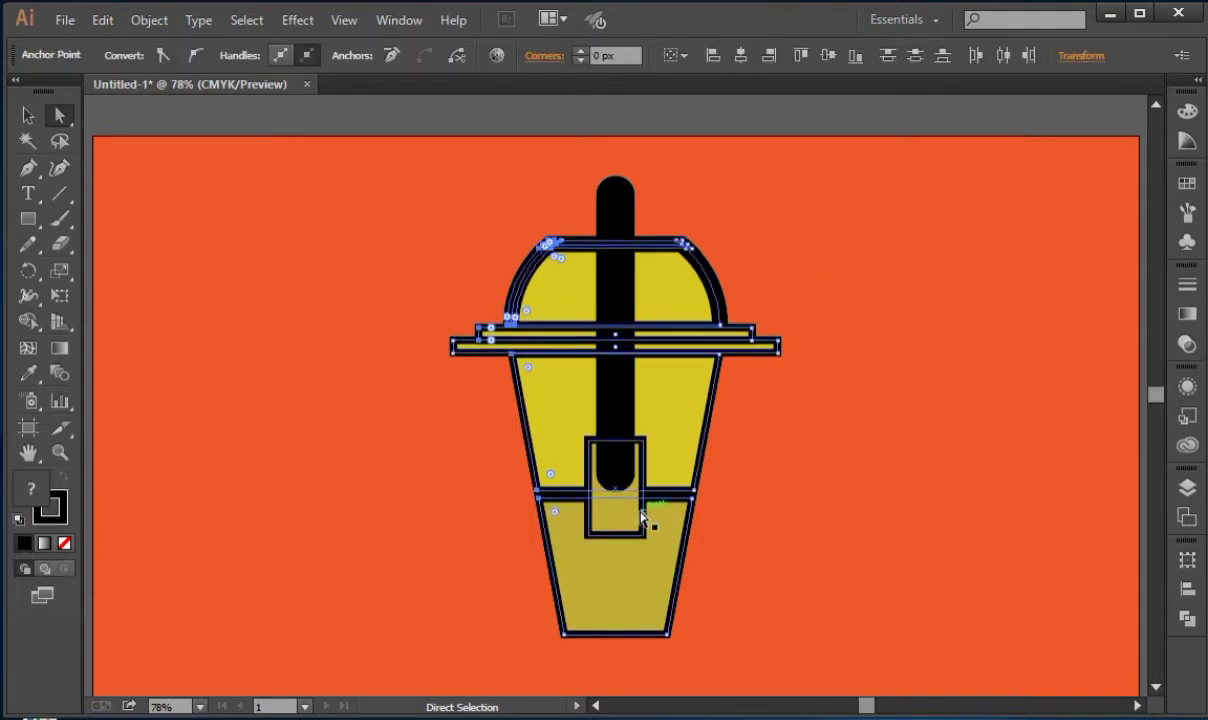
pyautogui.rightClick(641, 516)
pyautogui.rightClick(698, 257)
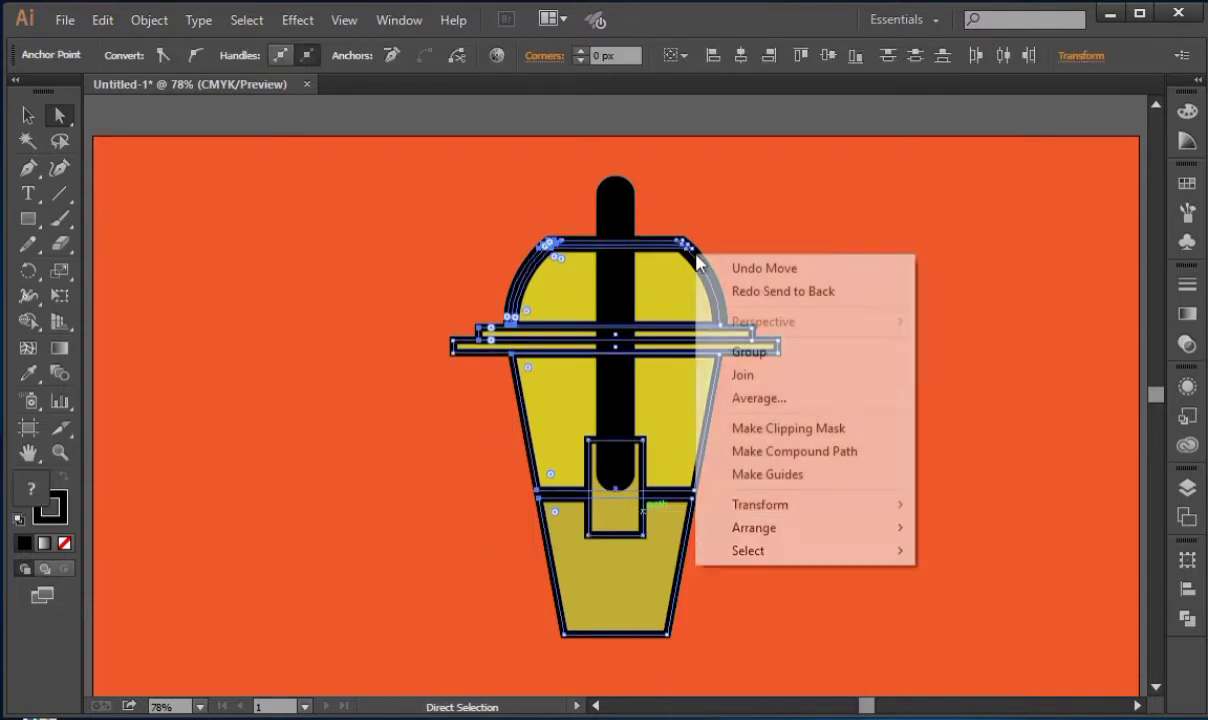
pyautogui.moveTo(775, 528)
pyautogui.click(949, 536)
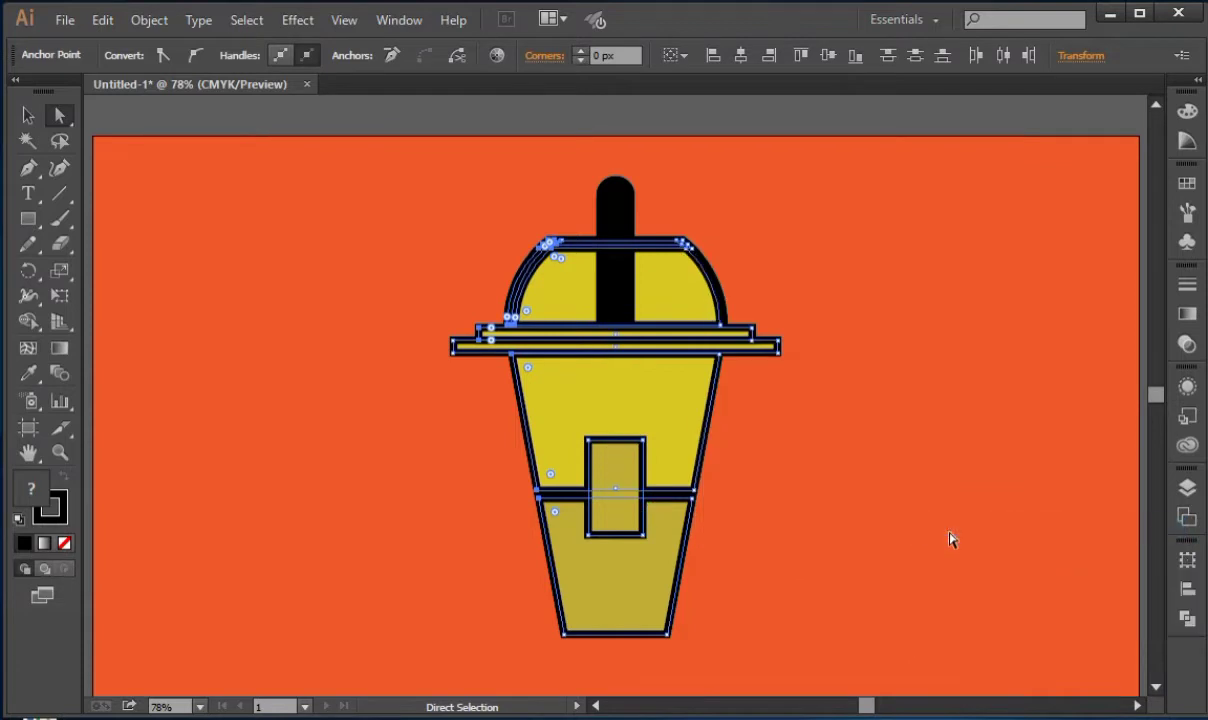
pyautogui.click(949, 539)
pyautogui.click(615, 202)
# Try to rearrange the lid dome's stacking order so that it covers the straw.
pyautogui.click(680, 297)
pyautogui.rightClick(680, 297)
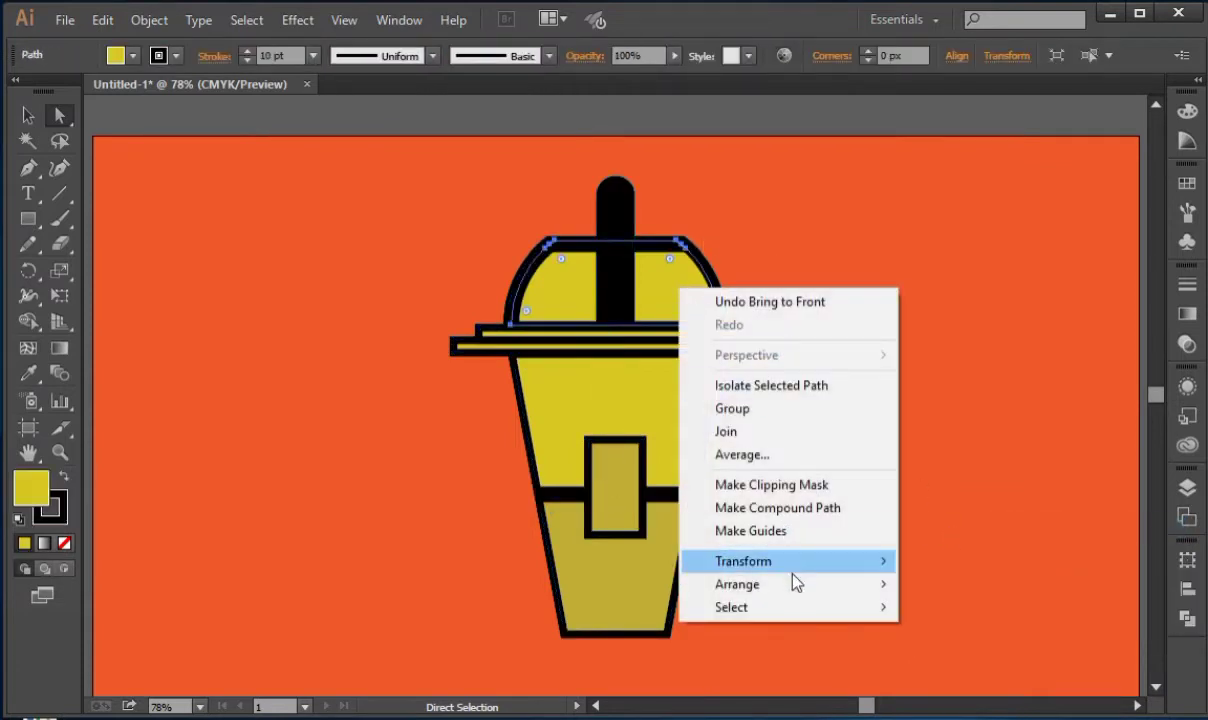
pyautogui.moveTo(790, 658)
pyautogui.click(919, 658)
pyautogui.click(871, 480)
pyautogui.click(666, 292)
pyautogui.rightClick(666, 292)
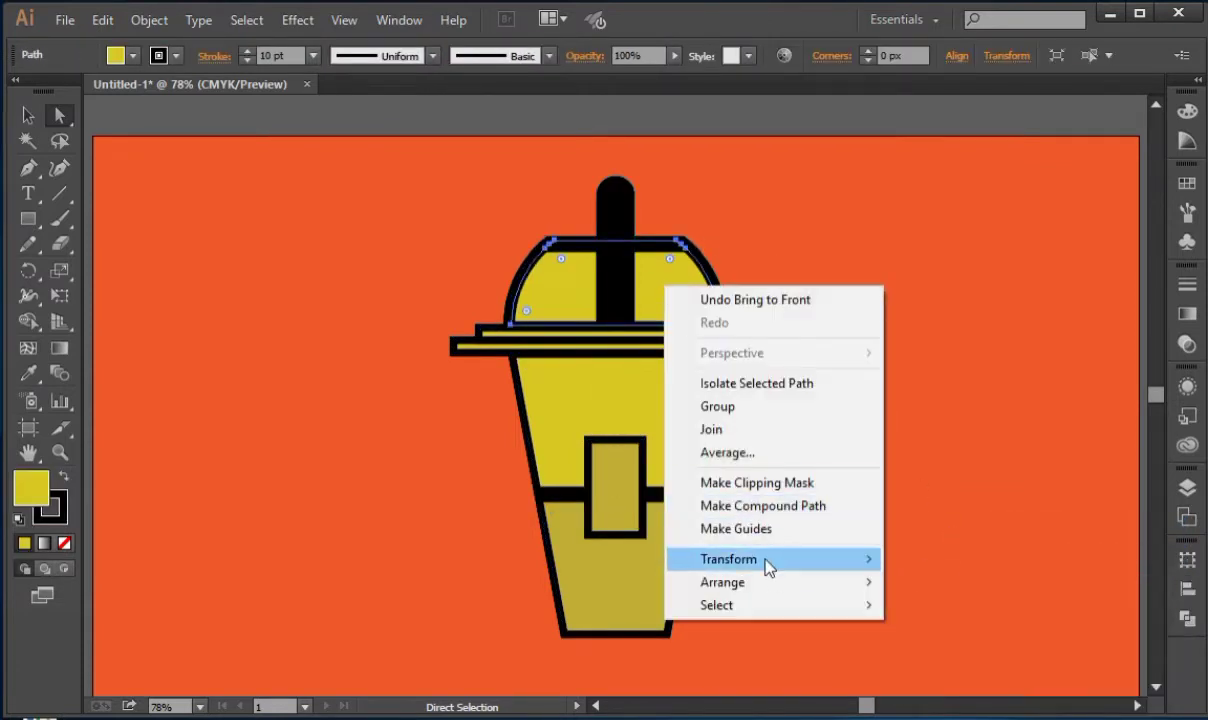
pyautogui.moveTo(779, 580)
pyautogui.click(884, 566)
pyautogui.click(884, 566)
# Send the black straw to the back of the stacking order.
pyautogui.click(615, 195)
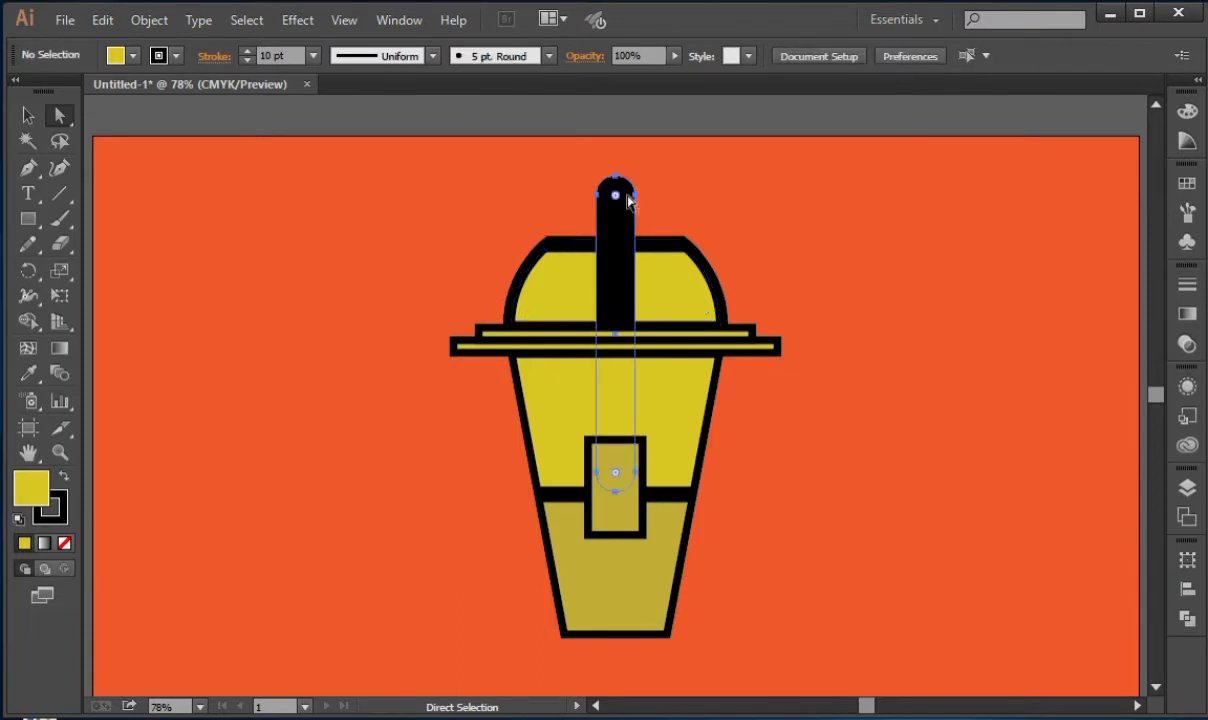
pyautogui.rightClick(618, 194)
pyautogui.moveTo(718, 490)
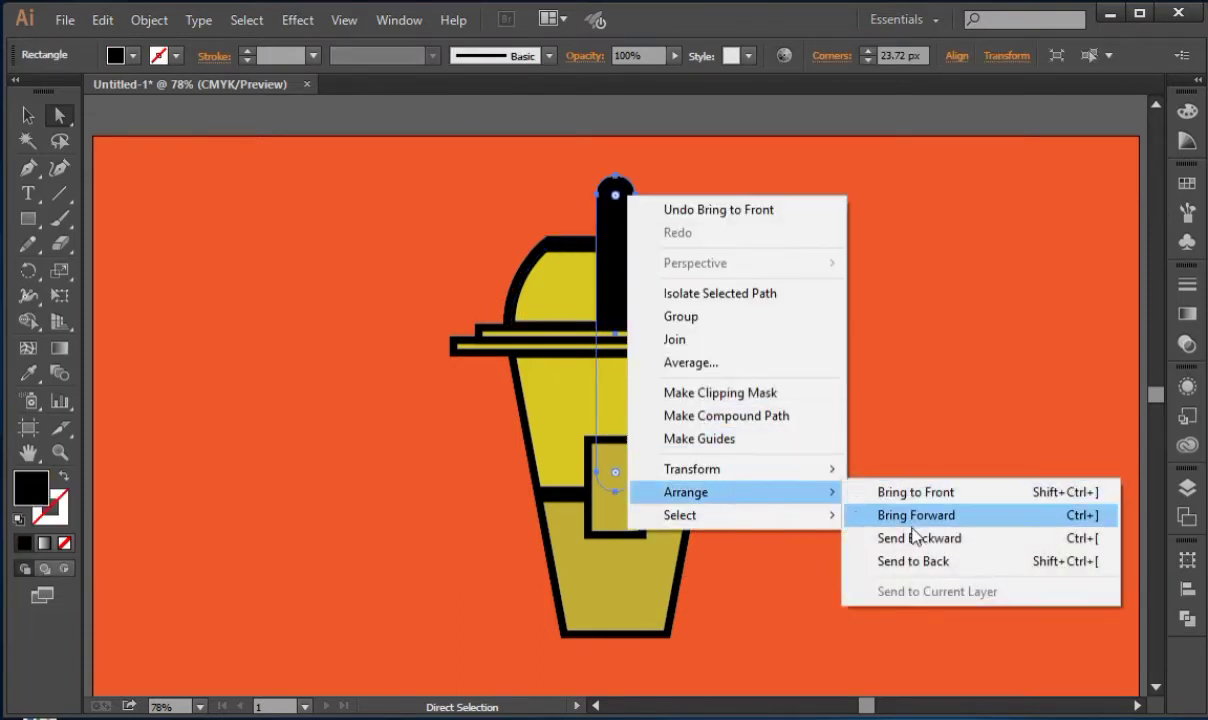
pyautogui.click(840, 461)
# Move the orange background rectangle off the artboard to the empty area below it.
pyautogui.hotkey('ctrl', '-')
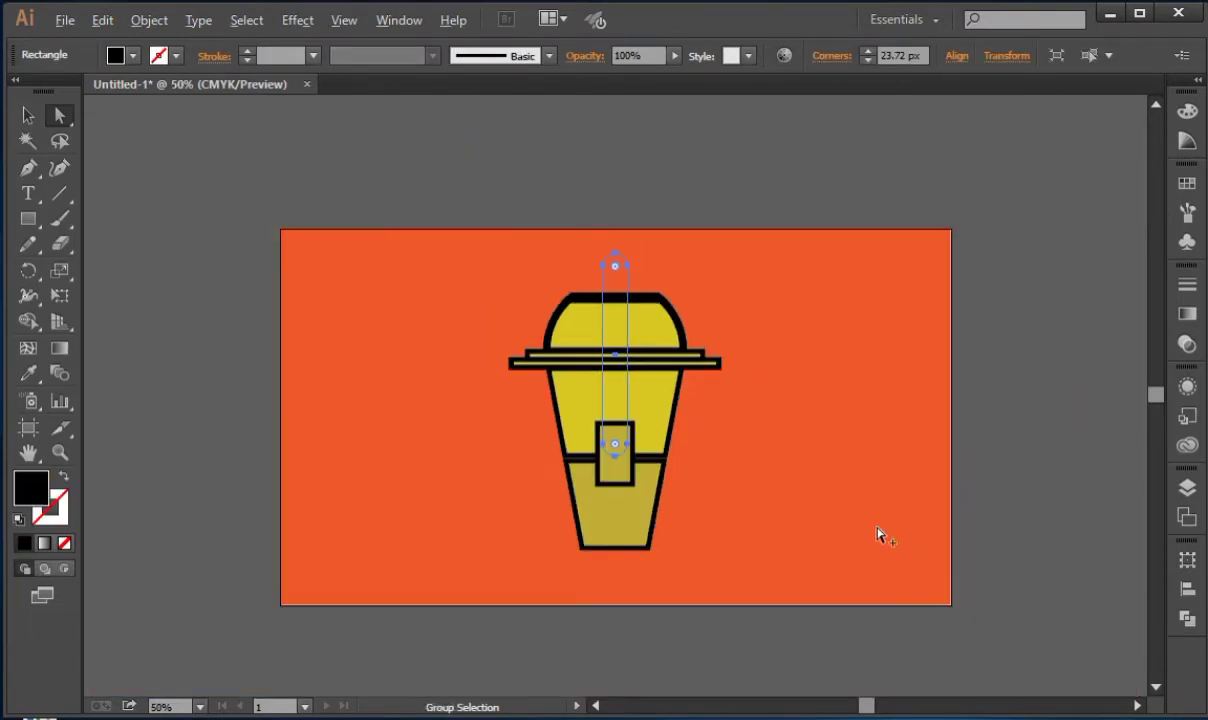
pyautogui.click(877, 534)
pyautogui.moveTo(883, 323); pyautogui.dragTo(918, 413)
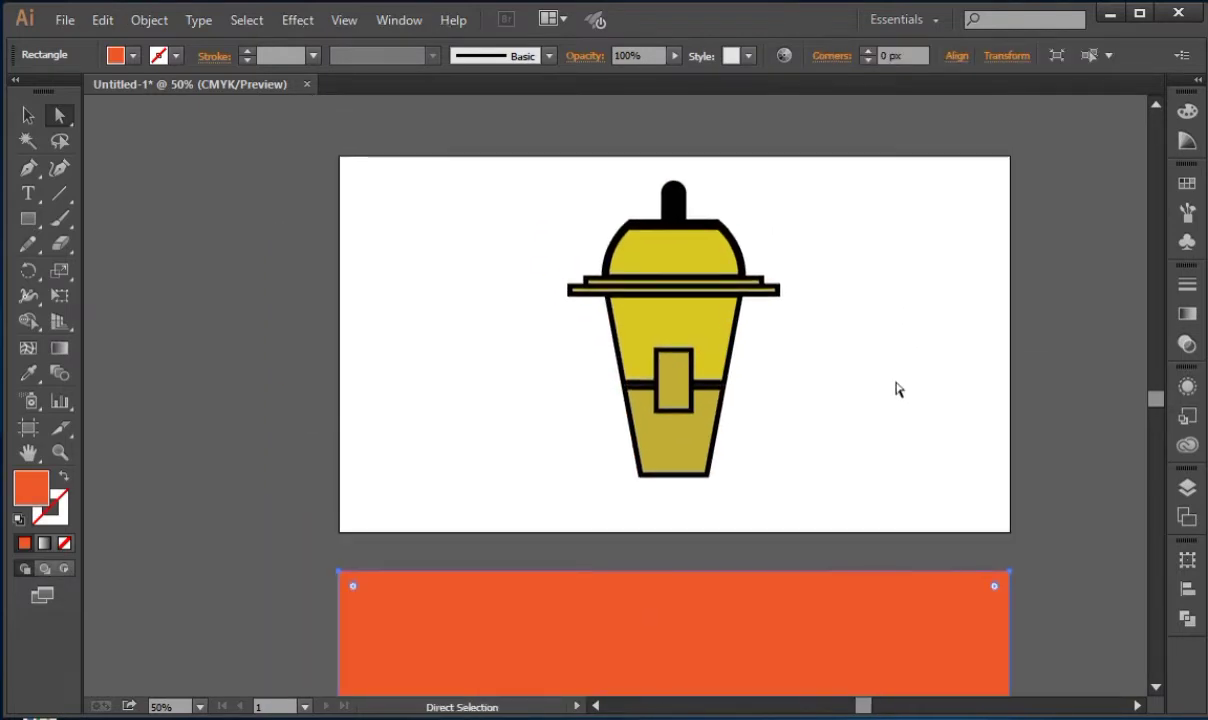
pyautogui.moveTo(680, 184); pyautogui.dragTo(930, 190)
pyautogui.hotkey('ctrl', 'z')
pyautogui.press('v')
pyautogui.click(480, 230)
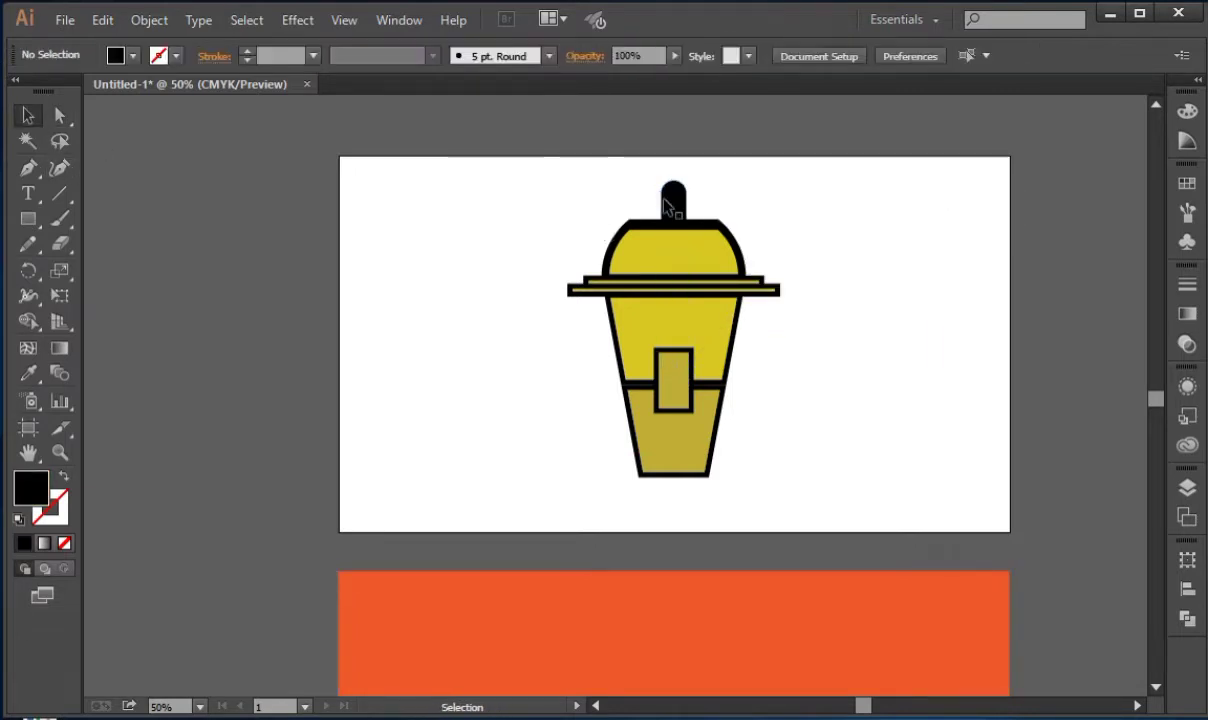
# Move the black straw out to the right of the cup and lower its opacity to 39%.
pyautogui.moveTo(671, 204); pyautogui.dragTo(853, 214)
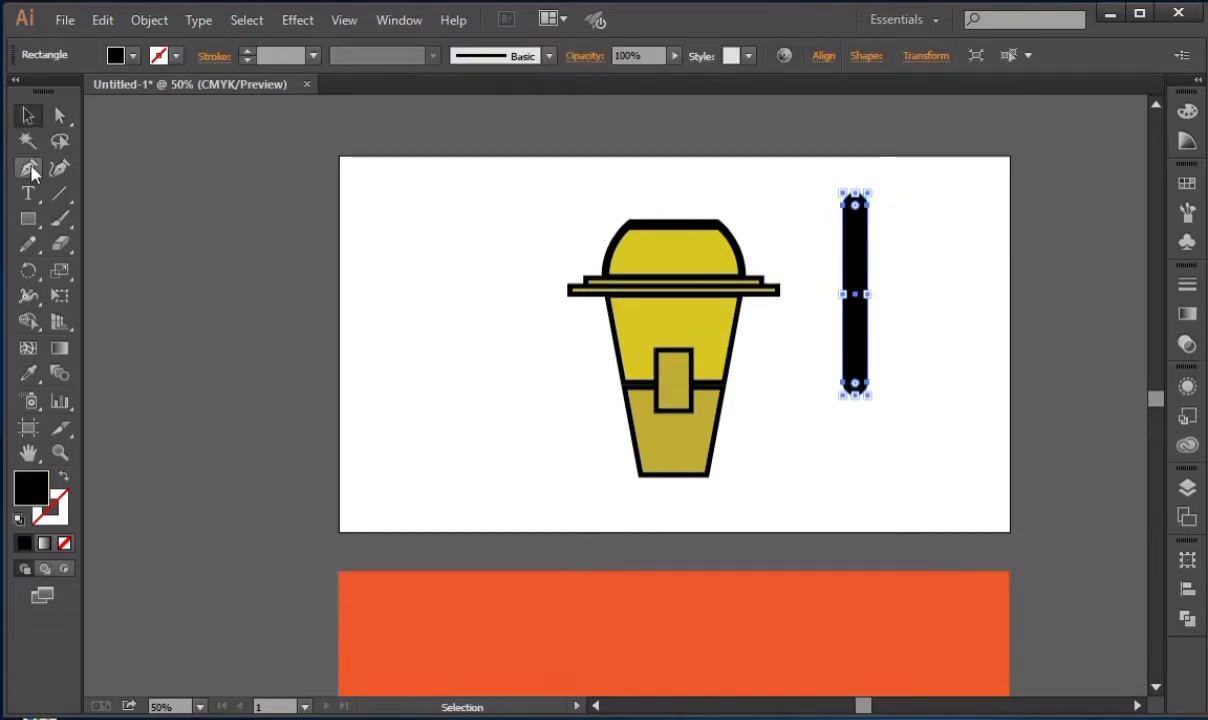
pyautogui.click(675, 56)
pyautogui.moveTo(620, 82); pyautogui.dragTo(617, 78)
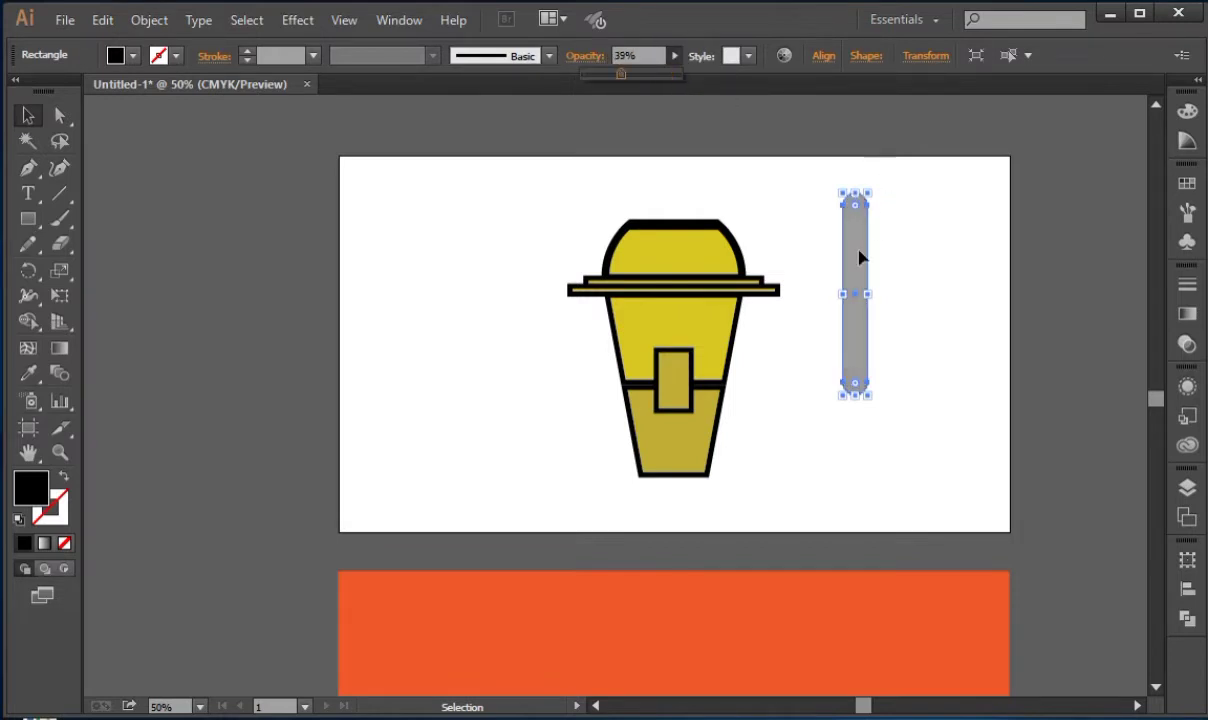
# Make the straw slightly narrower and reshape its corners so that both ends are fully rounded.
pyautogui.click(60, 117)
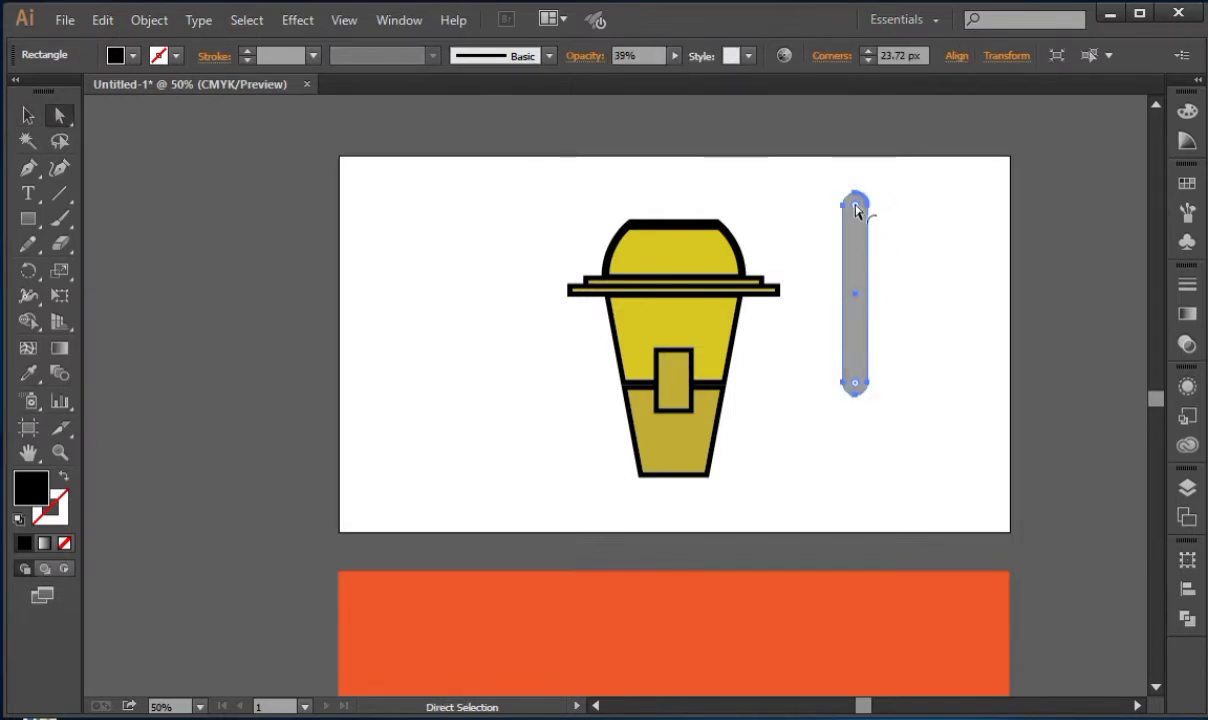
pyautogui.moveTo(856, 209); pyautogui.dragTo(850, 190)
pyautogui.press('v')
pyautogui.moveTo(866, 297); pyautogui.dragTo(865, 295)
pyautogui.click(60, 117)
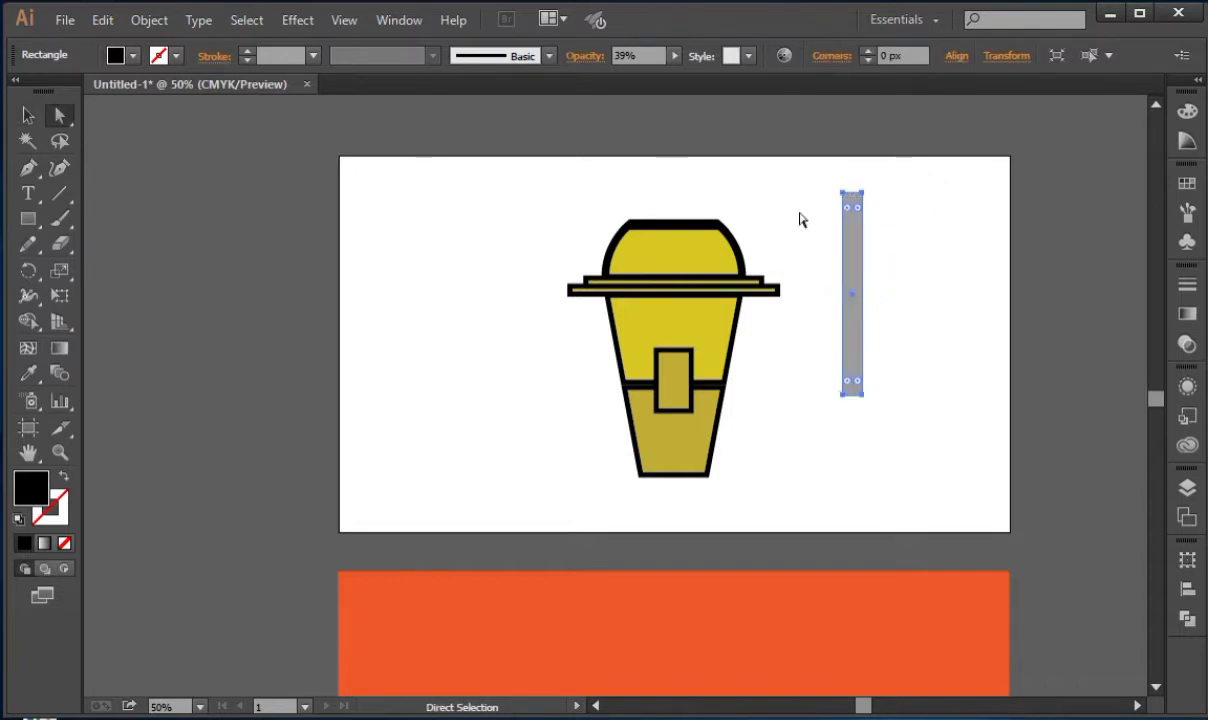
pyautogui.press('v')
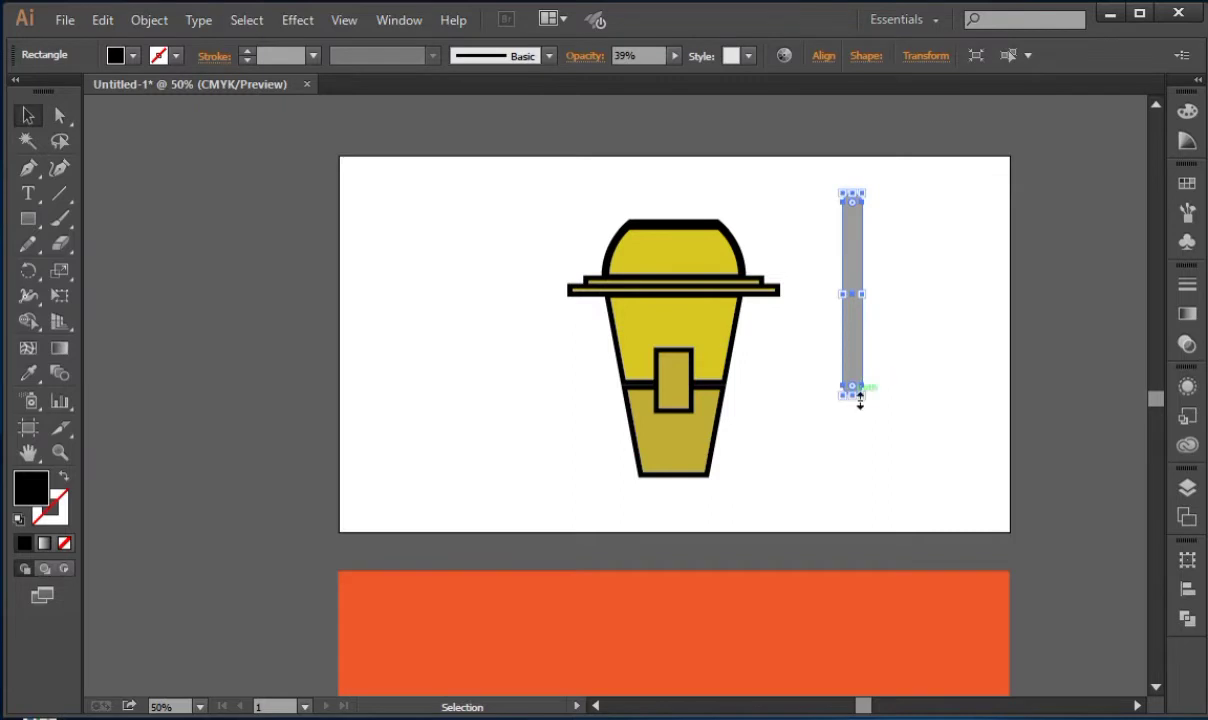
# Tilt the straw to the left and place it in the cup, behind all the other pieces.
pyautogui.moveTo(859, 407); pyautogui.dragTo(670, 323)
pyautogui.hotkey('ctrl', 'shift', '[')
pyautogui.click(775, 312)
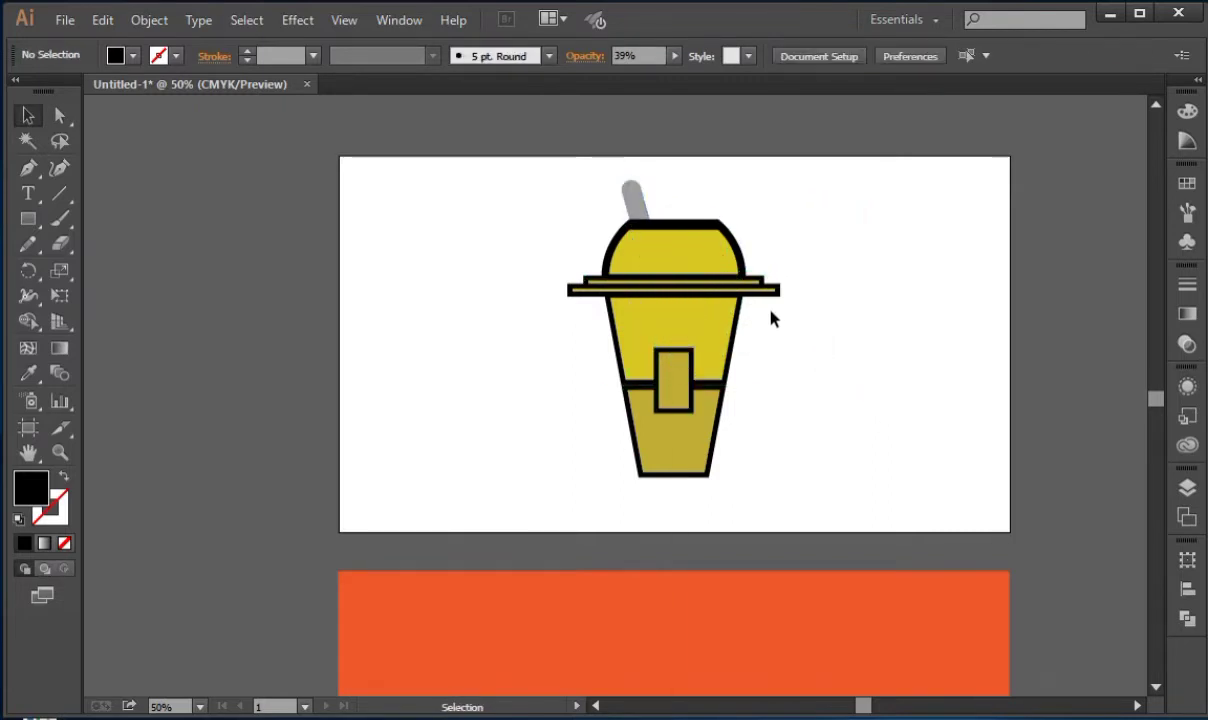
# Bring the tilted translucent straw in front of the lid, cup body and label.
pyautogui.click(645, 199)
pyautogui.rightClick(637, 189)
pyautogui.moveTo(723, 485)
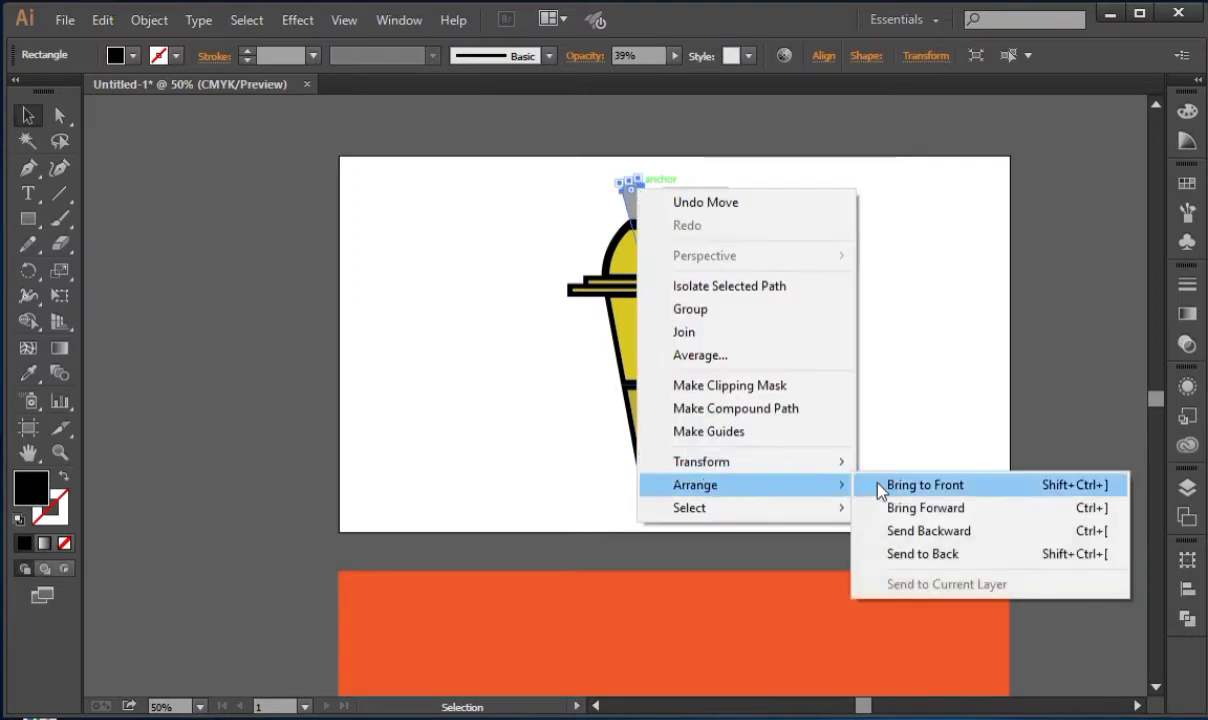
pyautogui.click(899, 508)
pyautogui.click(893, 238)
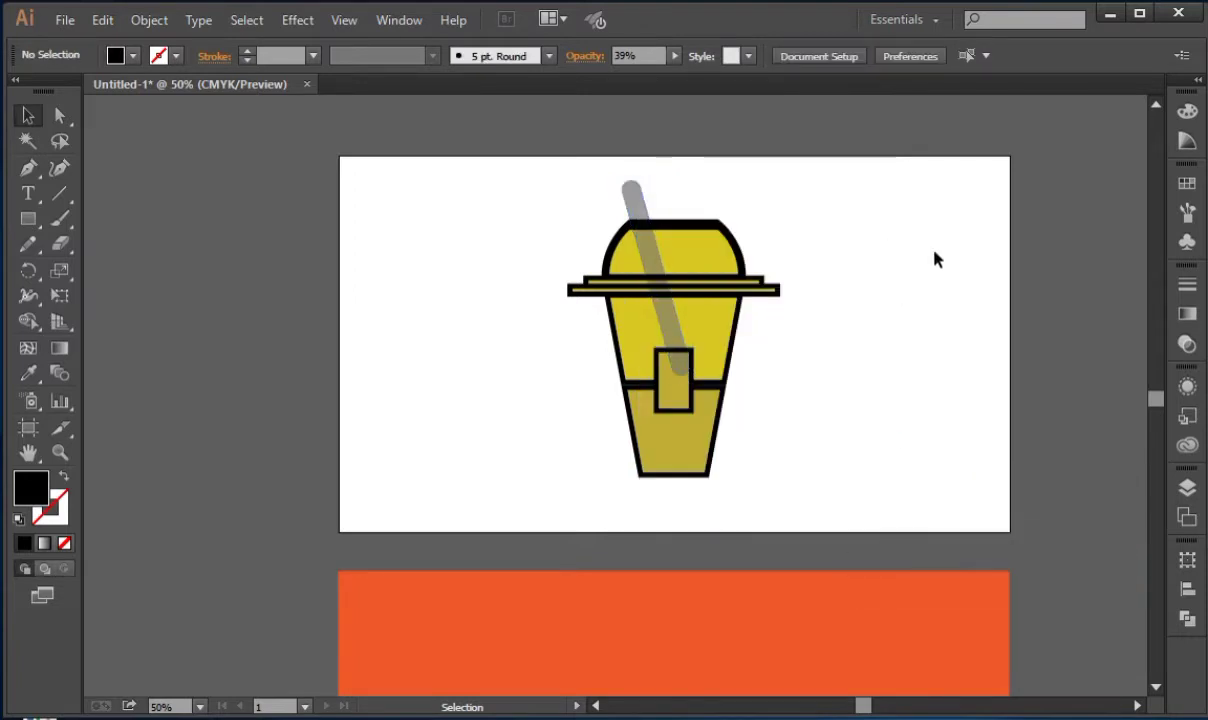
# Draw a horizontal line across the straw at the level of the lid dome's top edge.
pyautogui.click(626, 208)
pyautogui.hotkey('ctrl', '+')
pyautogui.hotkey('ctrl', '+')
pyautogui.hotkey('ctrl', '+')
pyautogui.moveTo(812, 181); pyautogui.dragTo(690, 605)
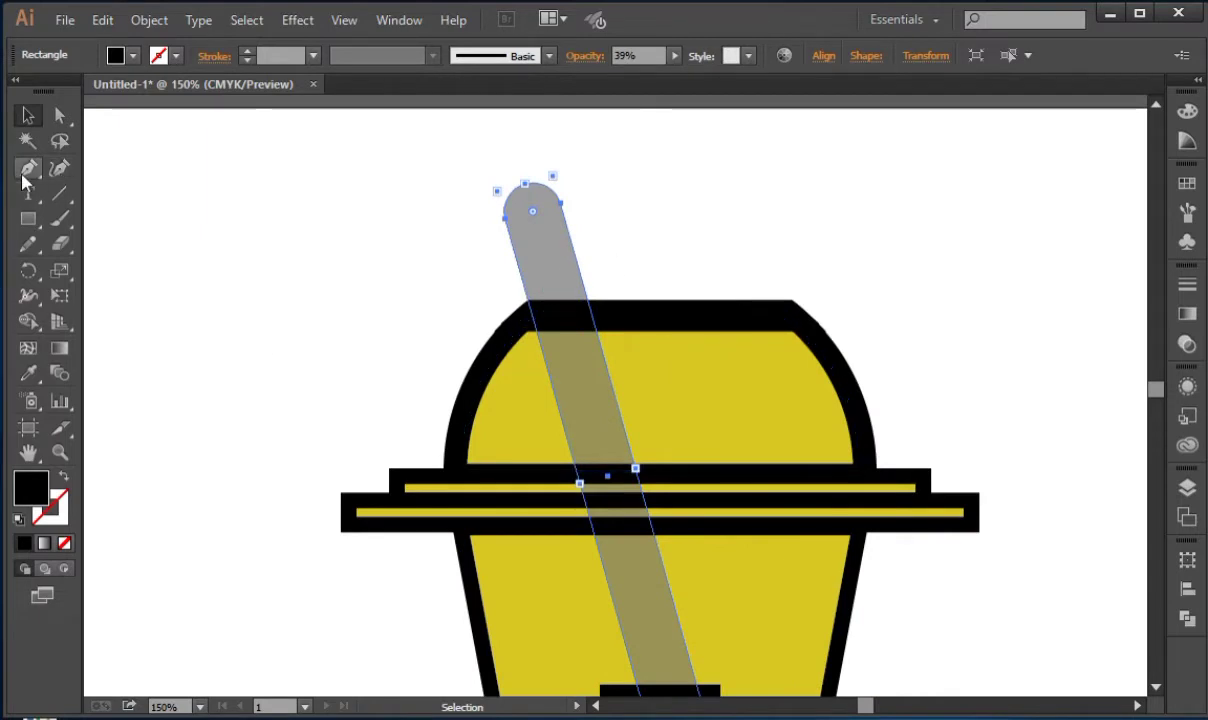
pyautogui.click(59, 193)
pyautogui.moveTo(488, 310); pyautogui.dragTo(661, 310)
pyautogui.click(486, 310)
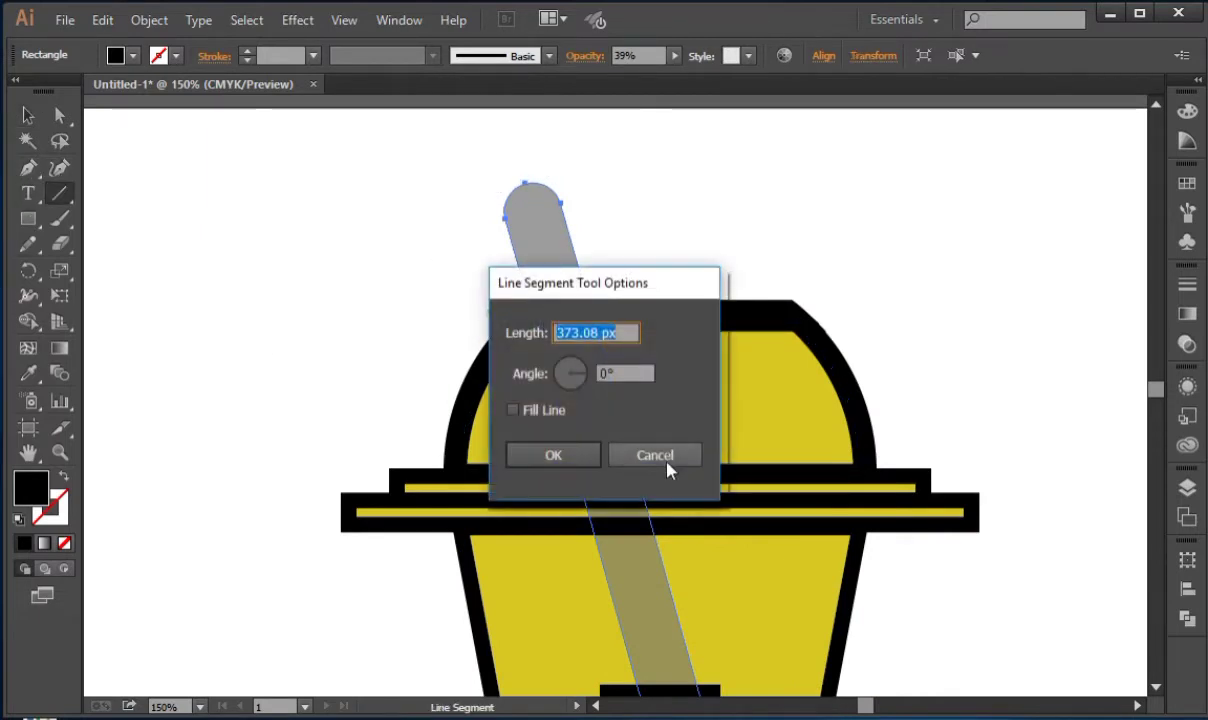
pyautogui.click(655, 456)
pyautogui.moveTo(474, 307); pyautogui.dragTo(655, 307)
# Divide the straw along the horizontal line with Pathfinder and ungroup the resulting pieces.
pyautogui.click(28, 115)
pyautogui.keyDown('shift'); pyautogui.click(538, 247); pyautogui.keyUp('shift')
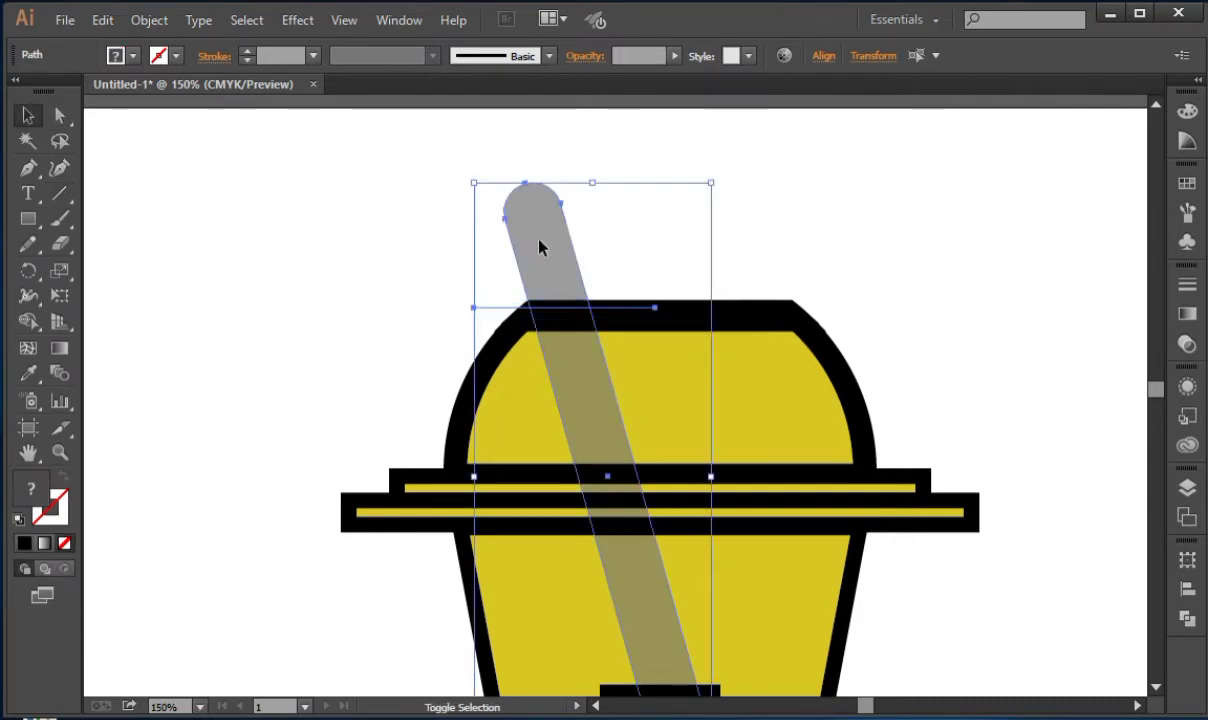
pyautogui.hotkey('ctrl', 'shift', 'F9')
pyautogui.click(943, 640)
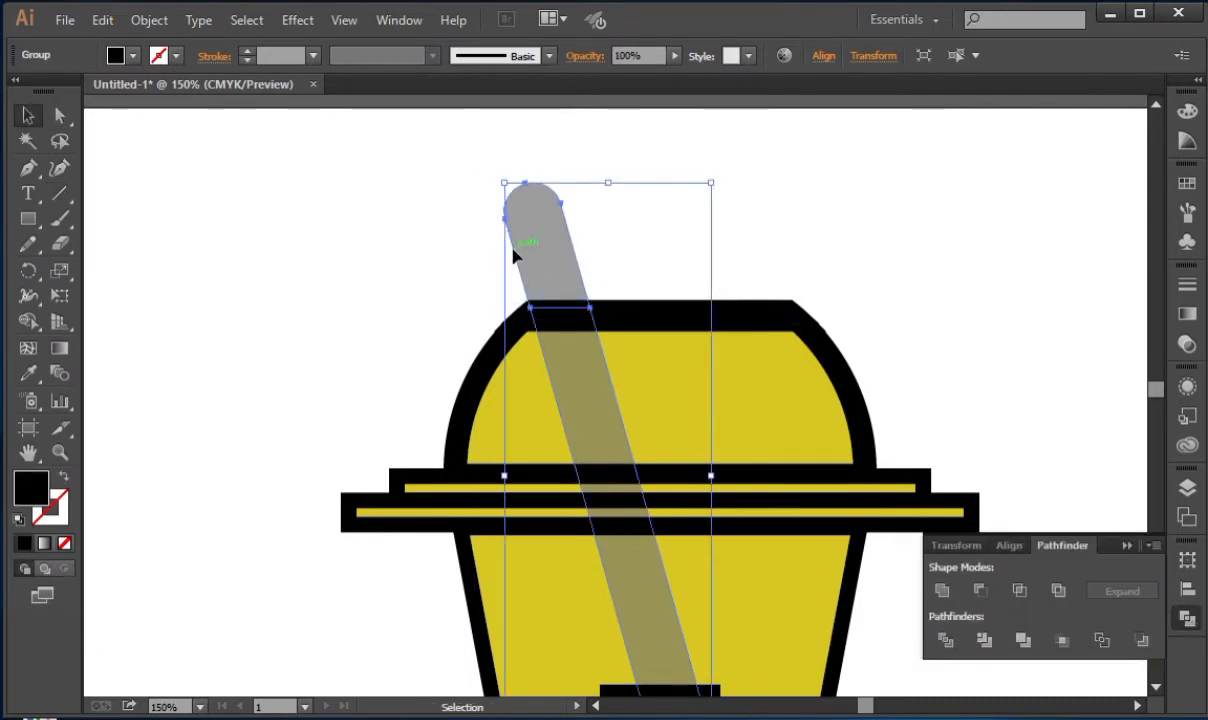
pyautogui.rightClick(566, 249)
pyautogui.click(626, 369)
pyautogui.click(1125, 547)
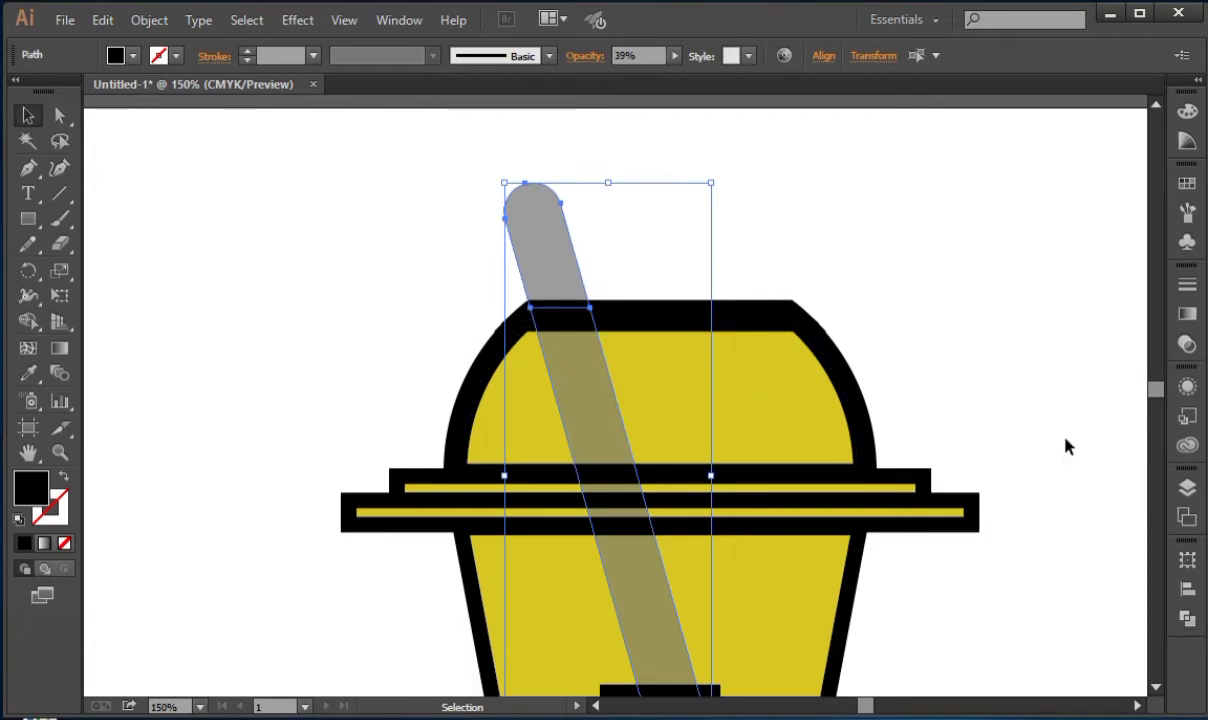
# Set the opacity of the straw's upper piece, above the lid, to 100%.
pyautogui.click(560, 270)
pyautogui.click(461, 303)
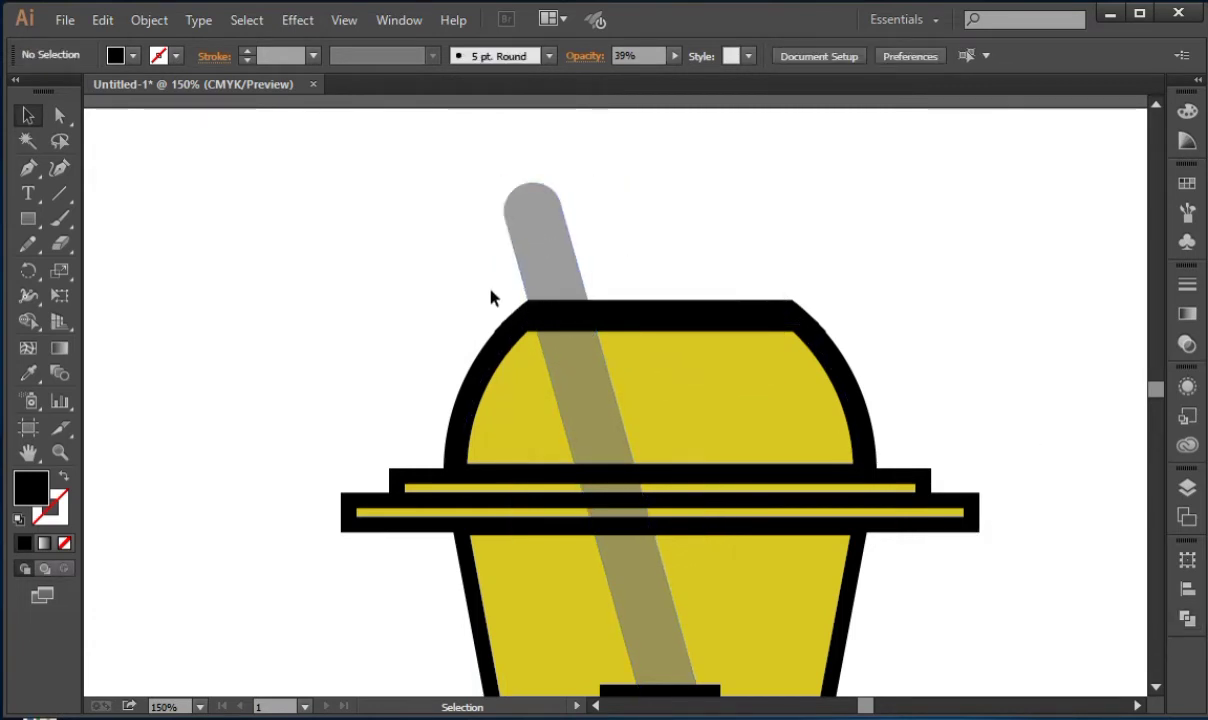
pyautogui.click(537, 280)
pyautogui.press('F6')
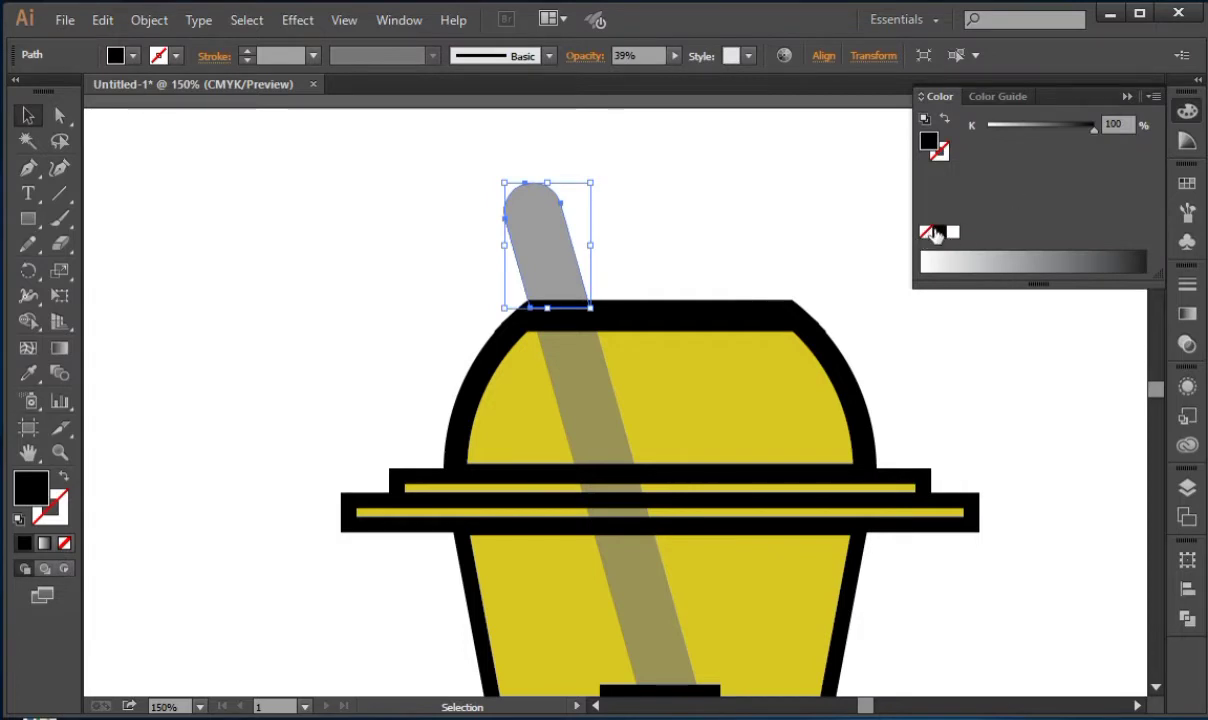
pyautogui.press('F6')
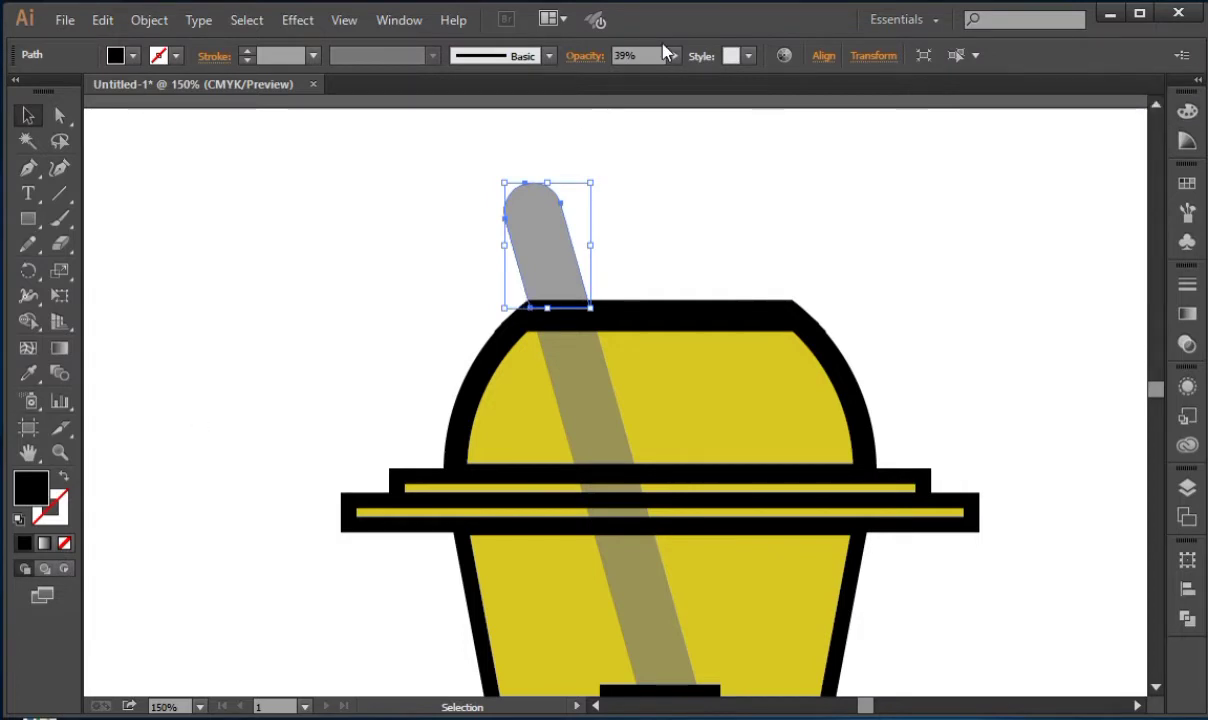
pyautogui.moveTo(672, 88); pyautogui.dragTo(747, 108)
pyautogui.click(98, 150)
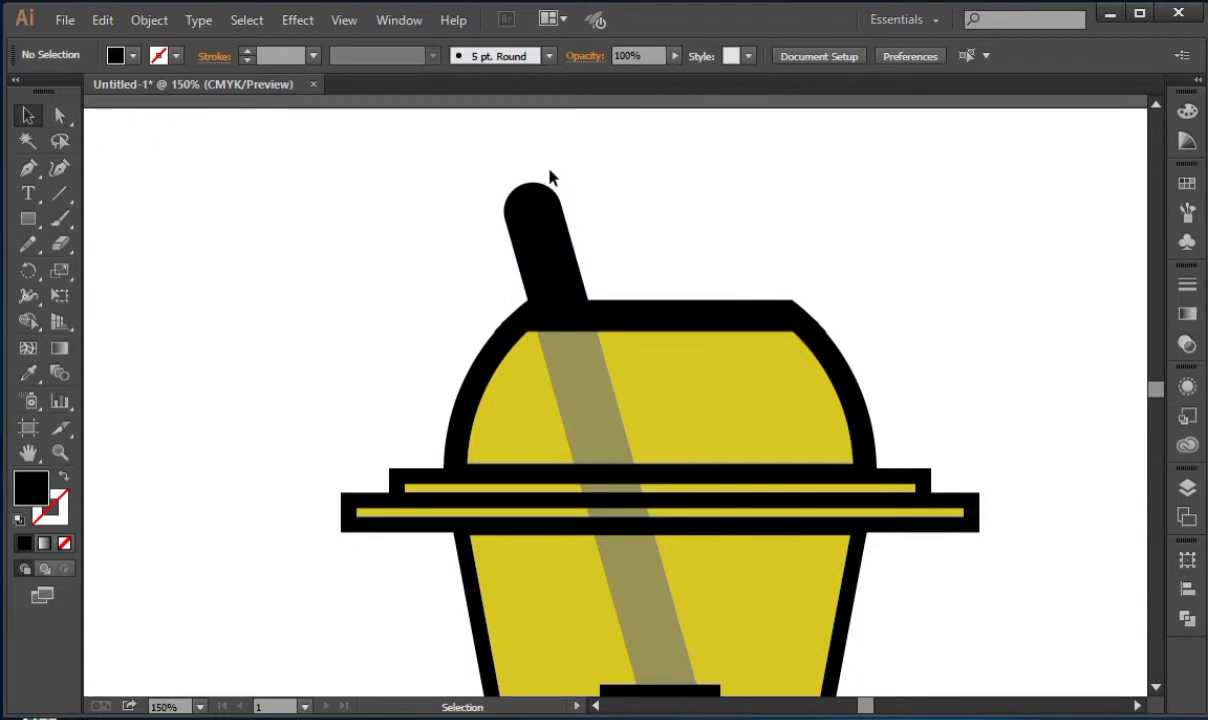
# Bring the label rectangle to the front so that it covers the lower end of the straw.
pyautogui.hotkey('ctrl', '-')
pyautogui.hotkey('ctrl', '-')
pyautogui.hotkey('ctrl', '-')
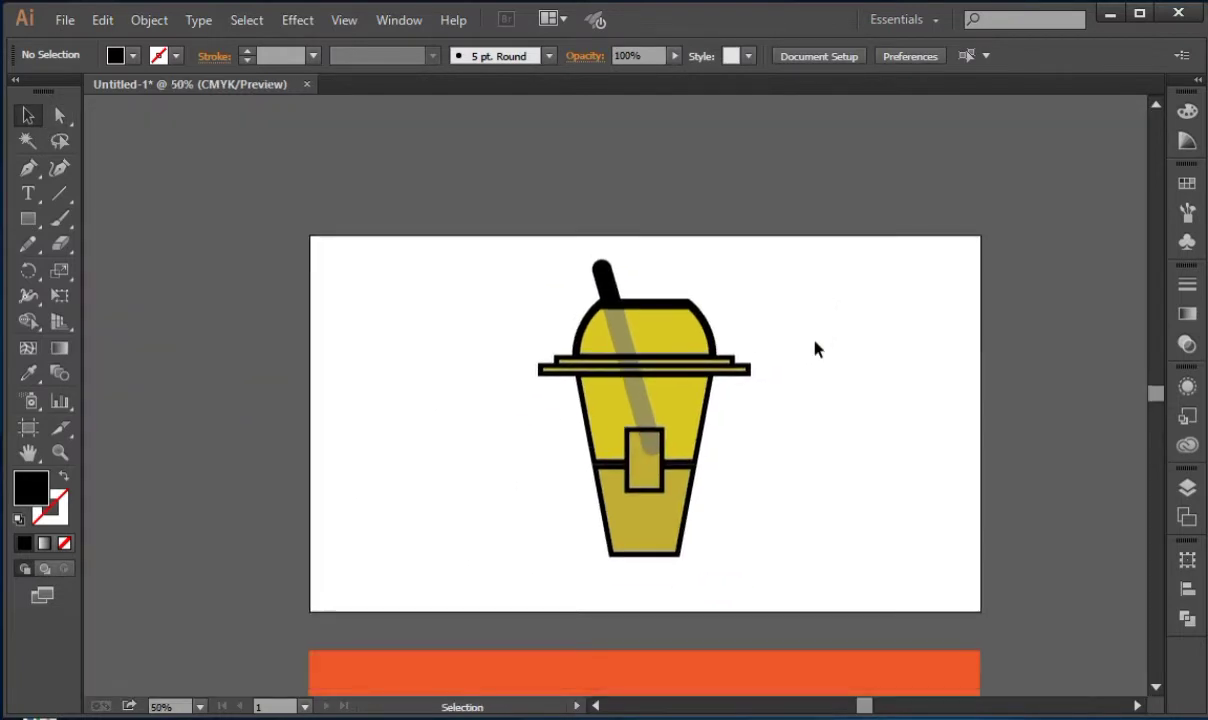
pyautogui.hotkey('ctrl', '+')
pyautogui.hotkey('ctrl', '+')
pyautogui.rightClick(676, 532)
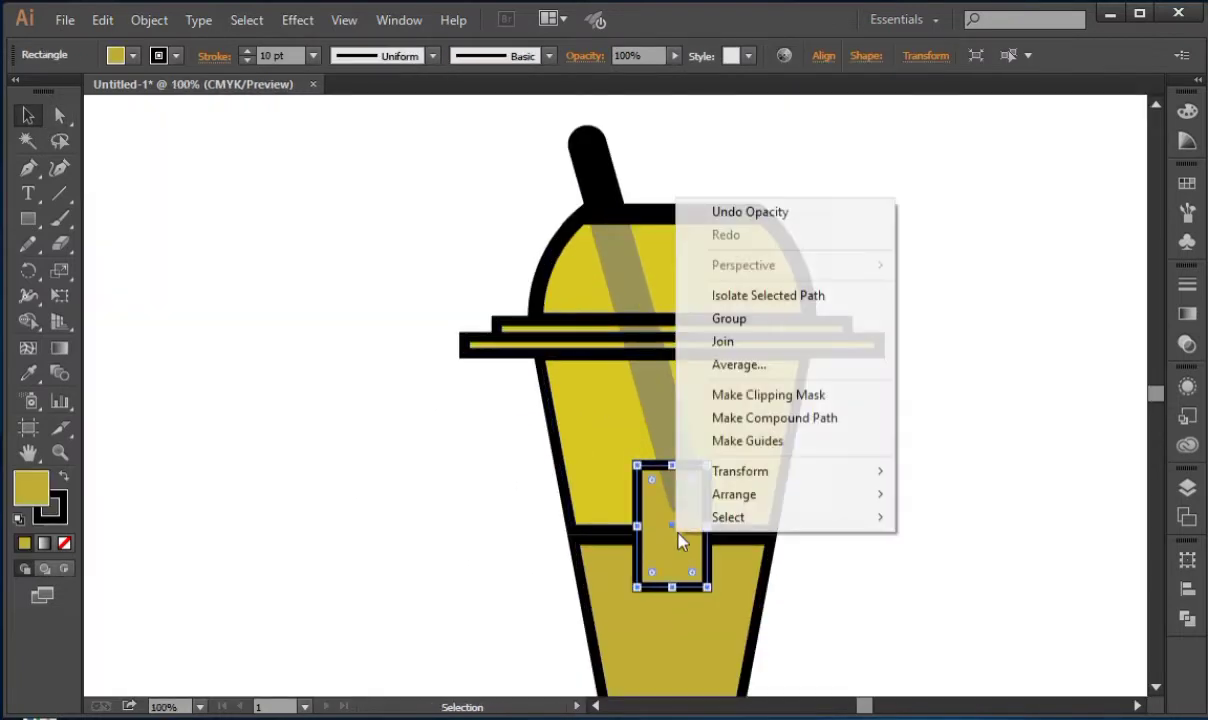
pyautogui.moveTo(748, 497)
pyautogui.click(968, 500)
pyautogui.click(812, 437)
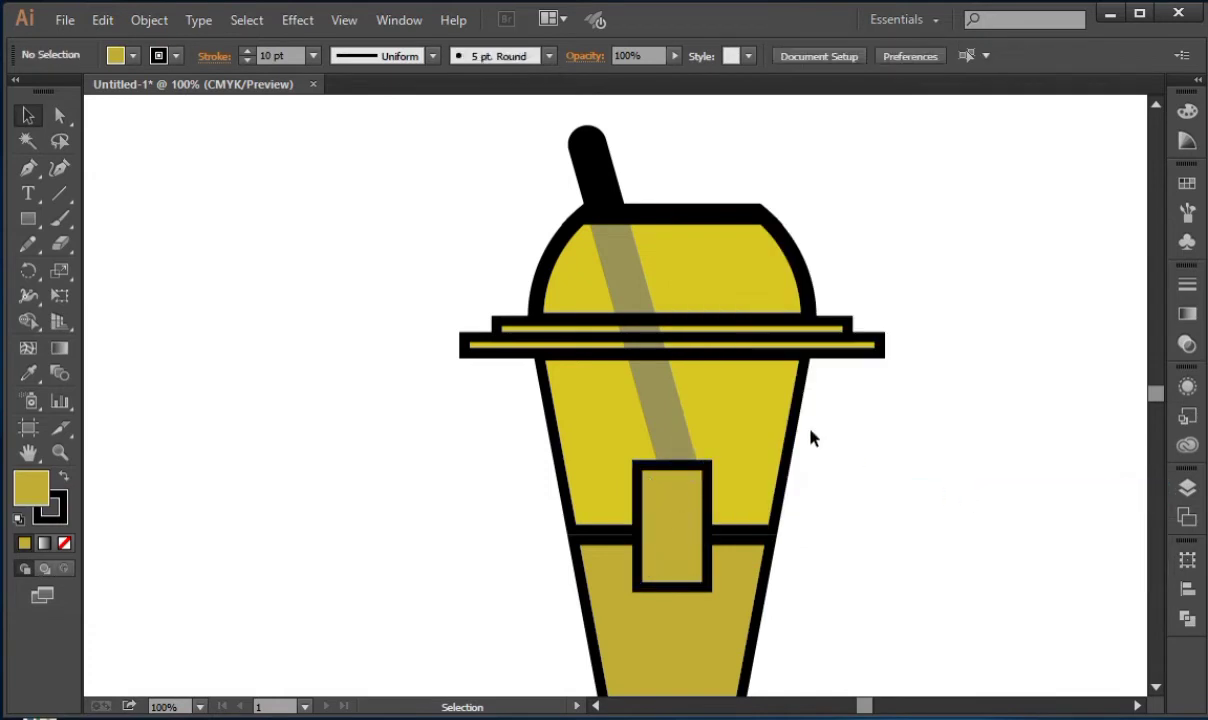
# Select both straw pieces together and nudge them slightly to the left.
pyautogui.click(676, 408)
pyautogui.keyDown('shift'); pyautogui.click(590, 155); pyautogui.keyUp('shift')
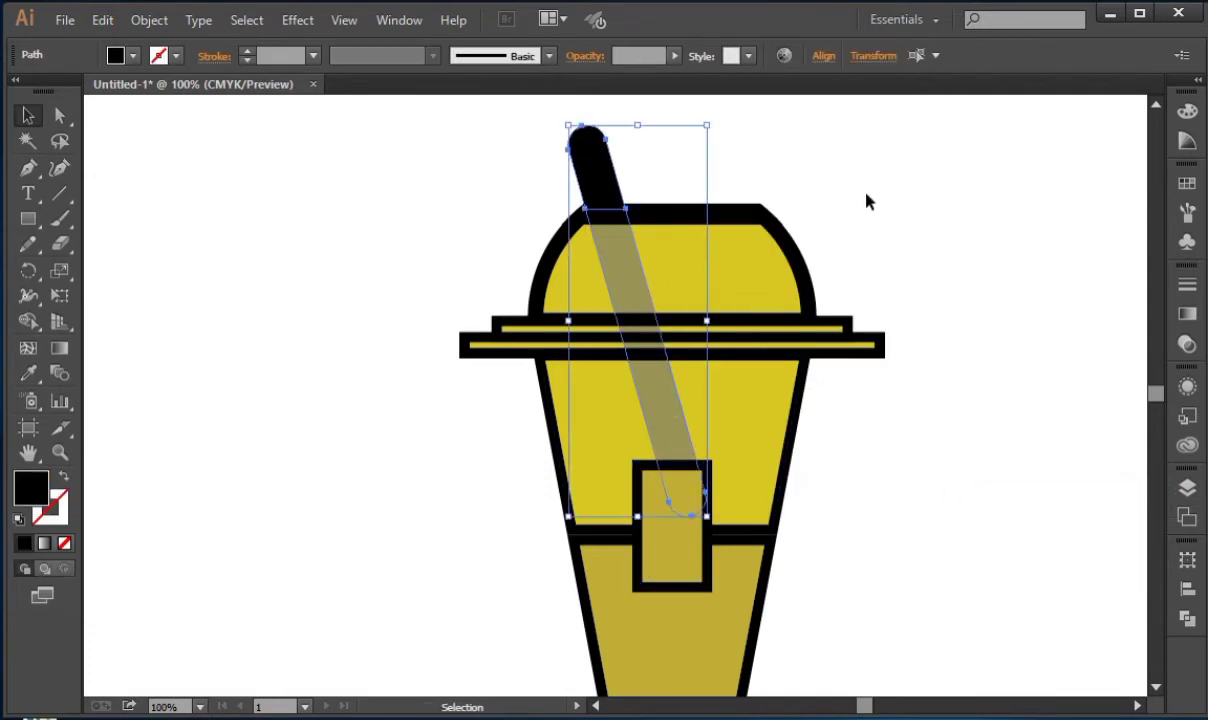
pyautogui.click(950, 280)
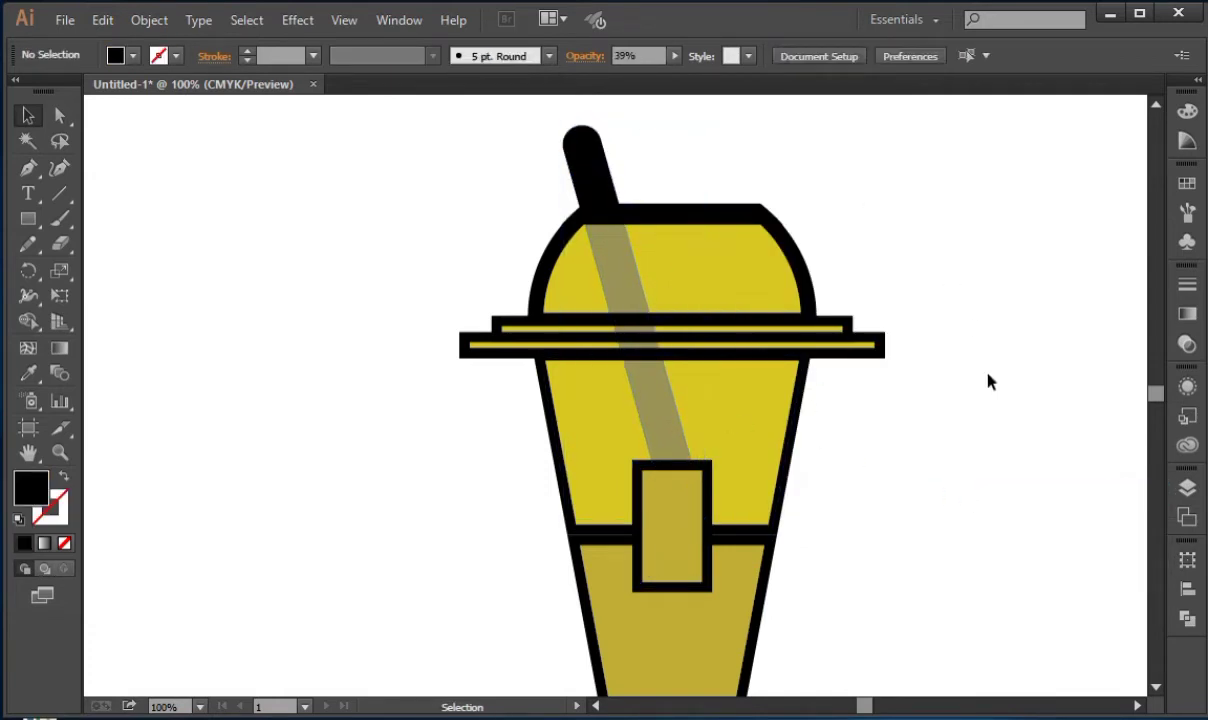
# Change the label rectangle's fill to the darker mustard A8942F.
pyautogui.moveTo(1013, 474); pyautogui.dragTo(1013, 428)
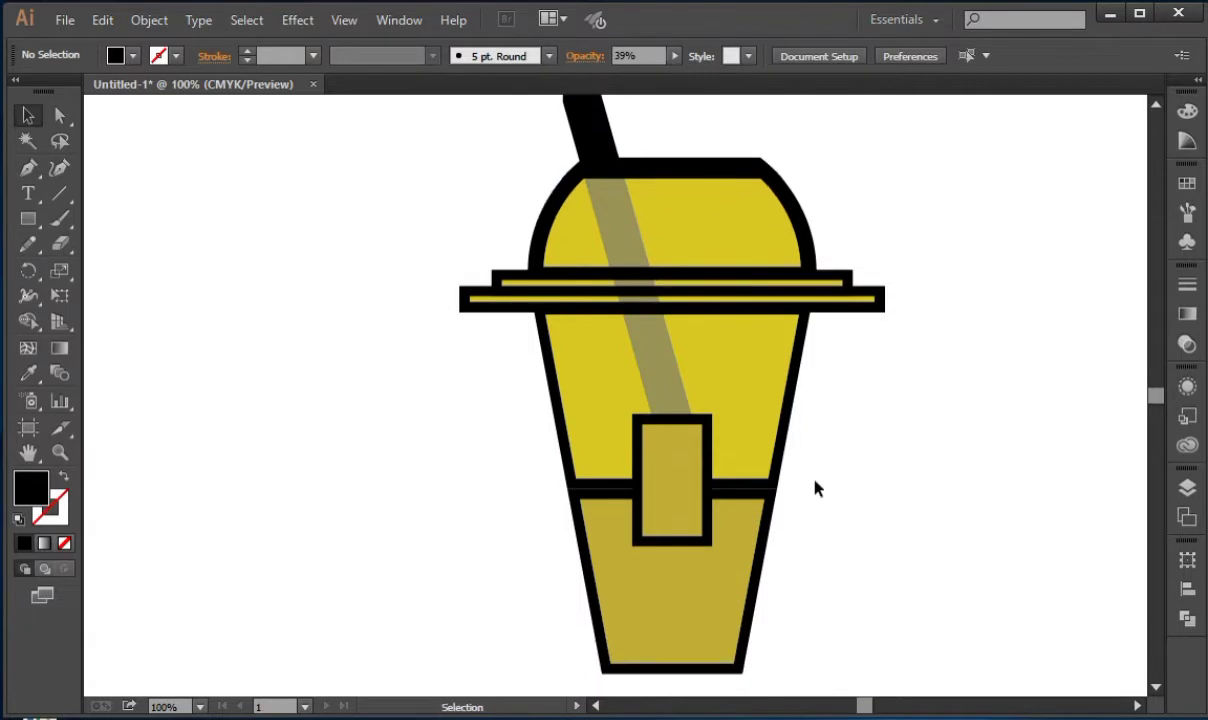
pyautogui.click(672, 478)
pyautogui.doubleClick(31, 488)
pyautogui.click(520, 386)
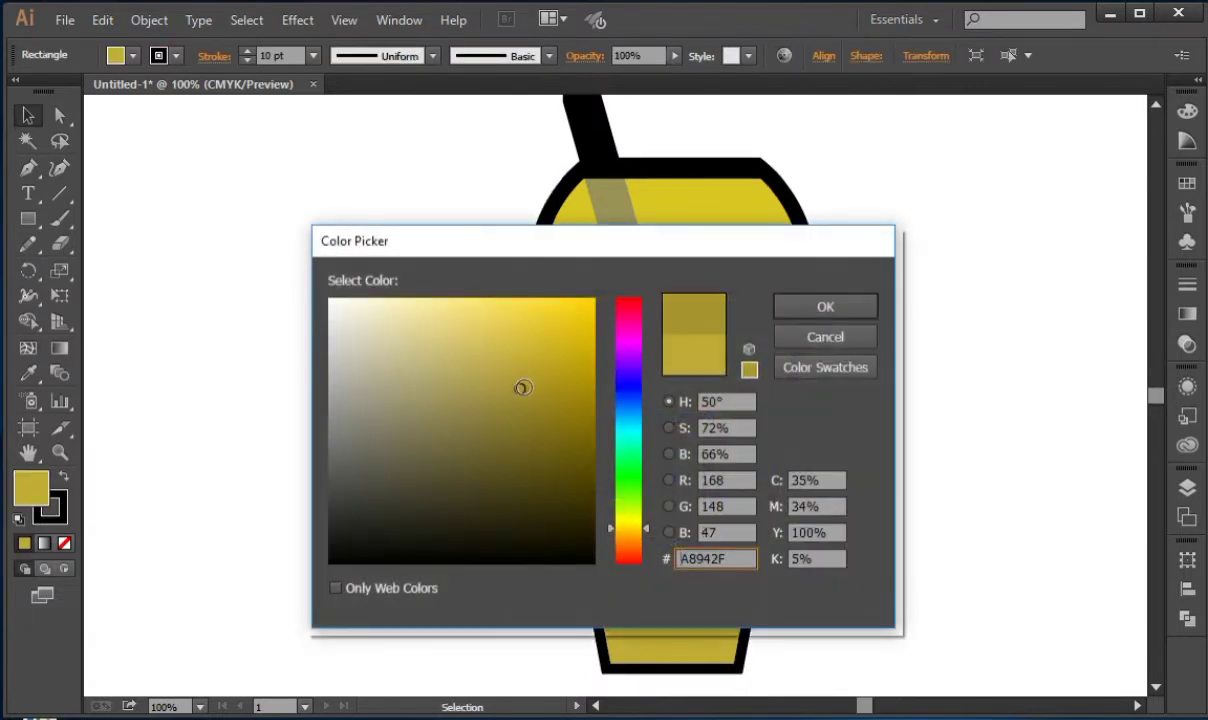
pyautogui.click(825, 307)
pyautogui.click(933, 399)
# Fill the cup's lower section with a darker olive-brown (C 41.27, M 40.74, Y 100, K 12.9).
pyautogui.click(755, 555)
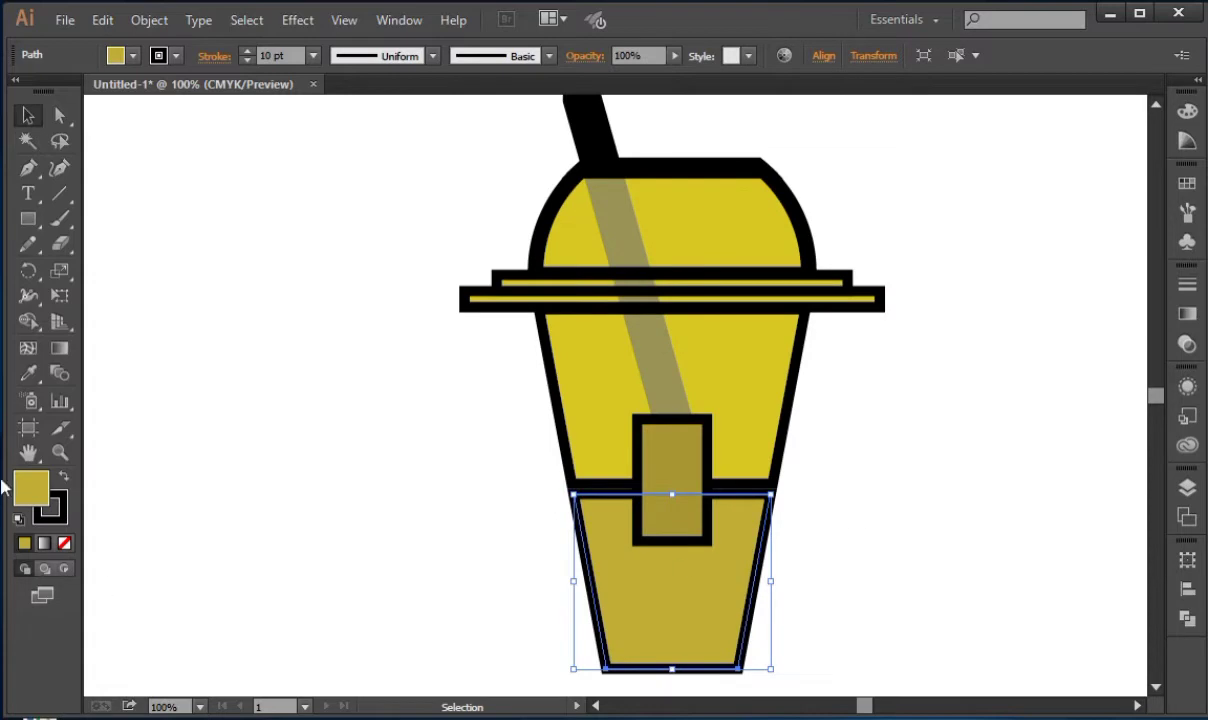
pyautogui.doubleClick(43, 498)
pyautogui.click(542, 410)
pyautogui.click(825, 307)
pyautogui.click(917, 474)
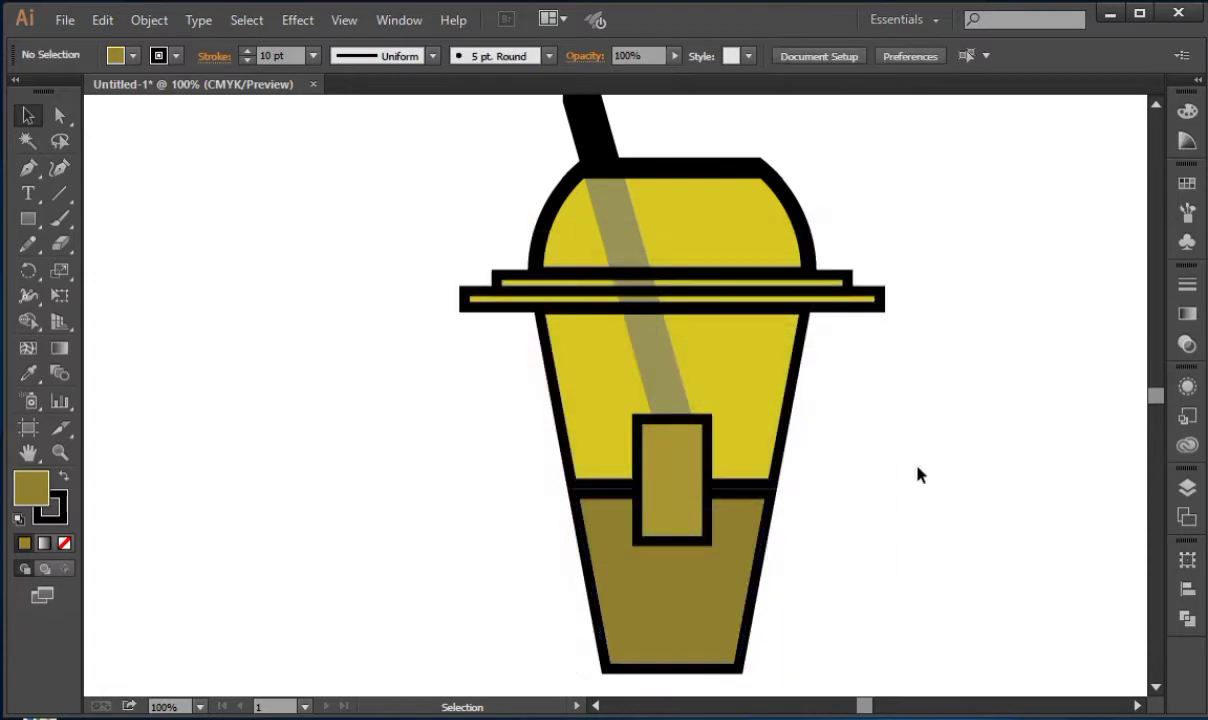
# Turn the lower section's fill dark brown by reducing cyan to 11% and raising the black value.
pyautogui.click(668, 583)
pyautogui.click(1187, 111)
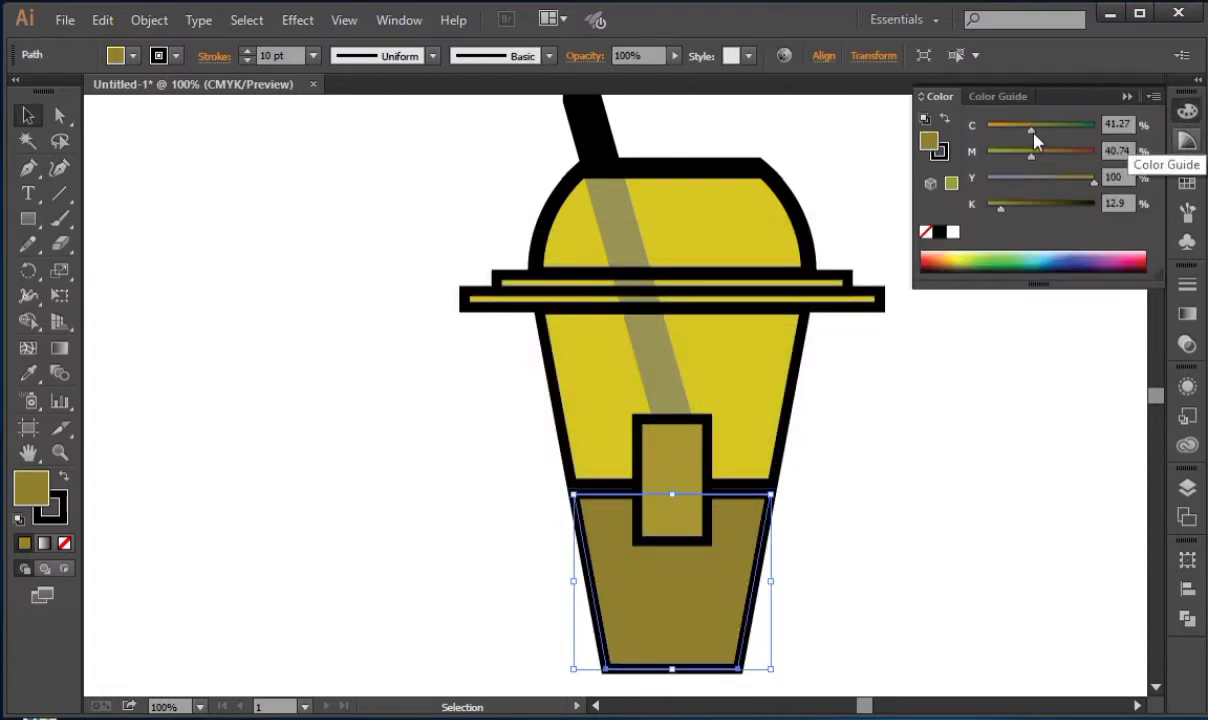
pyautogui.moveTo(1036, 131); pyautogui.dragTo(998, 131)
pyautogui.moveTo(1002, 208); pyautogui.dragTo(1033, 208)
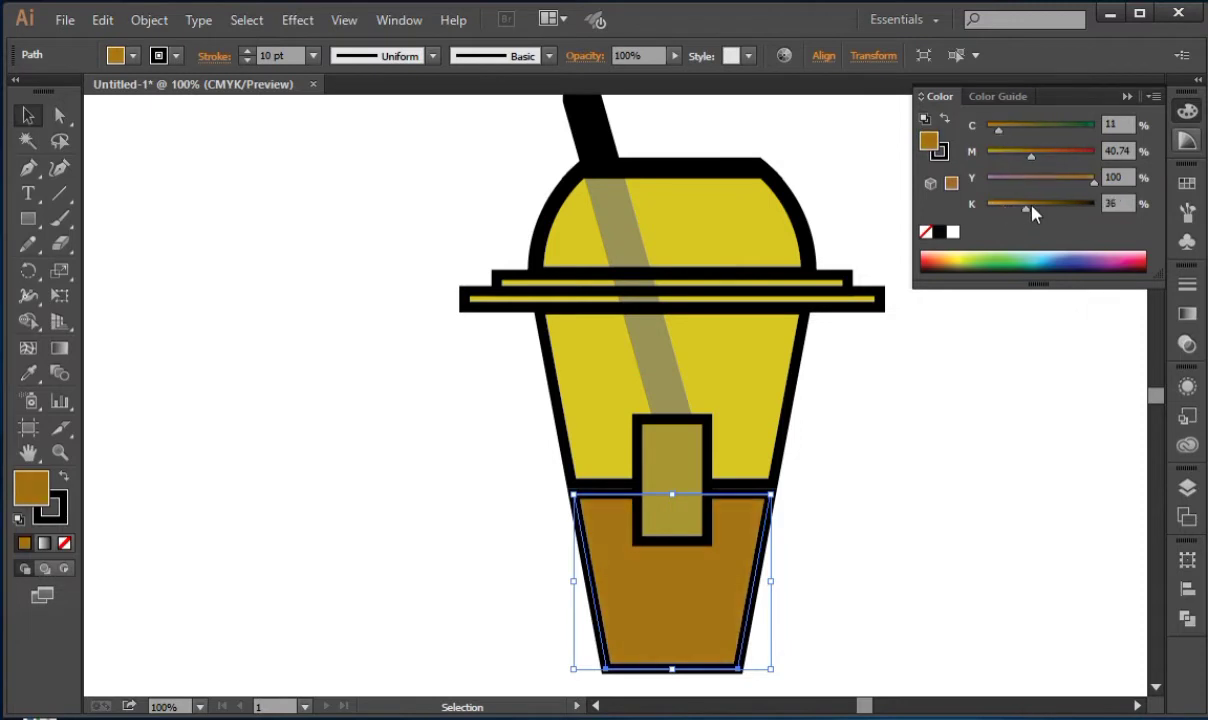
pyautogui.click(860, 380)
# Shift the label's fill towards olive green by raising its cyan to 49%.
pyautogui.click(663, 461)
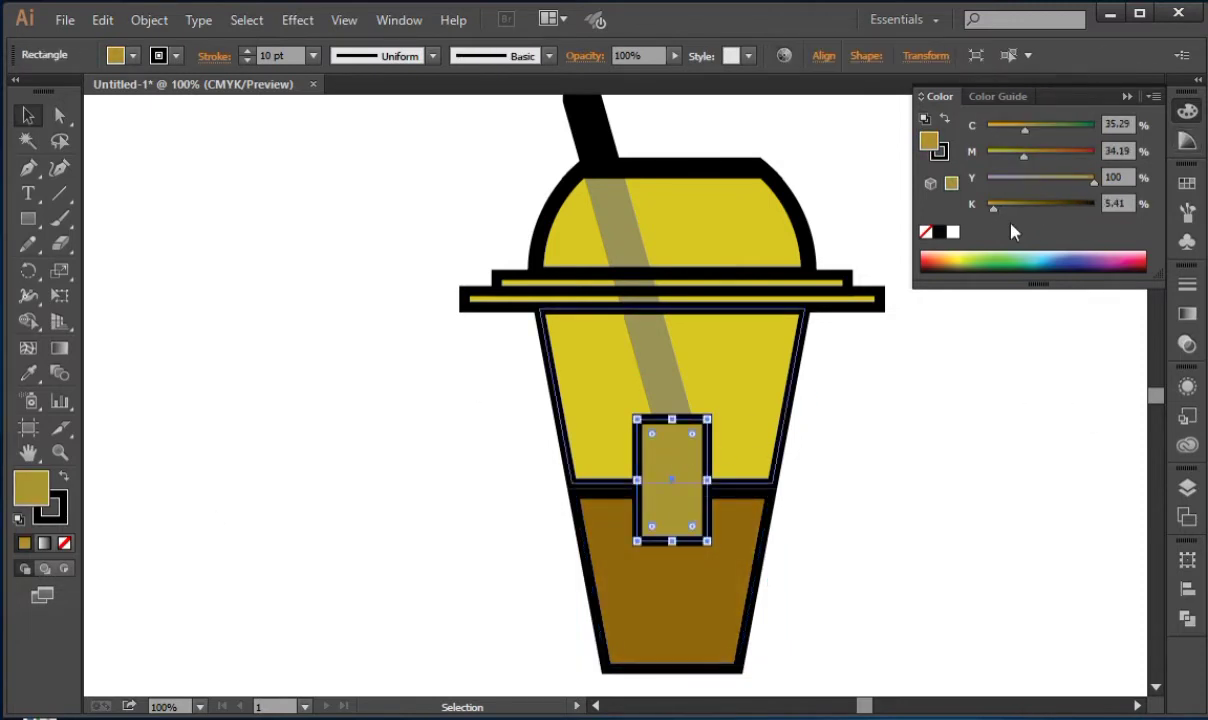
pyautogui.moveTo(1027, 132); pyautogui.dragTo(1040, 131)
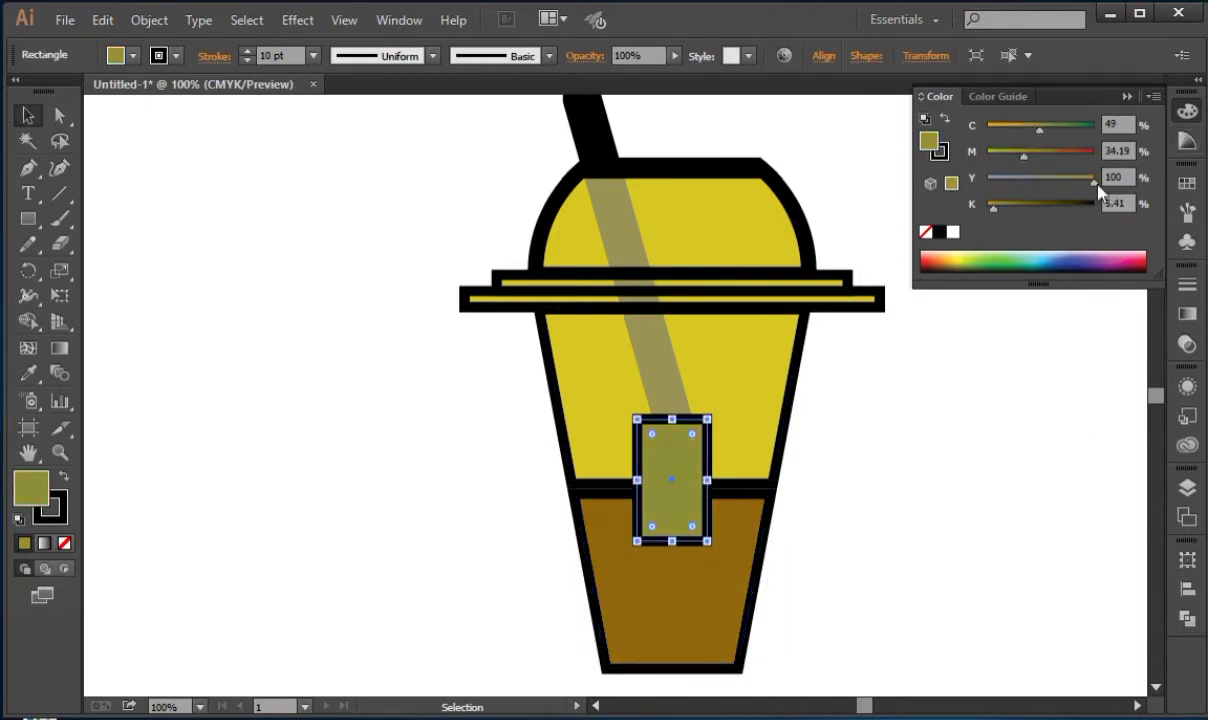
pyautogui.hotkey('ctrl', 'shift', 'a')
pyautogui.click(1127, 96)
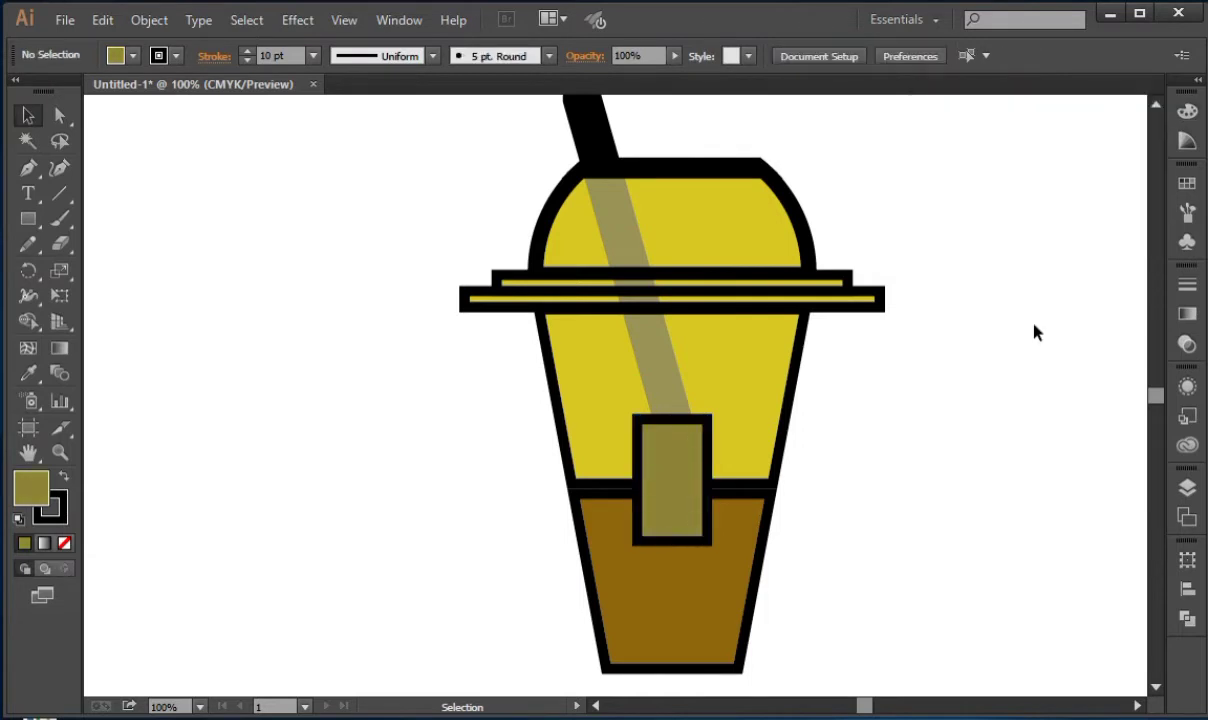
# Try to draw a short curved stroke inside the lid dome near its right edge with the Pen tool.
pyautogui.click(28, 219)
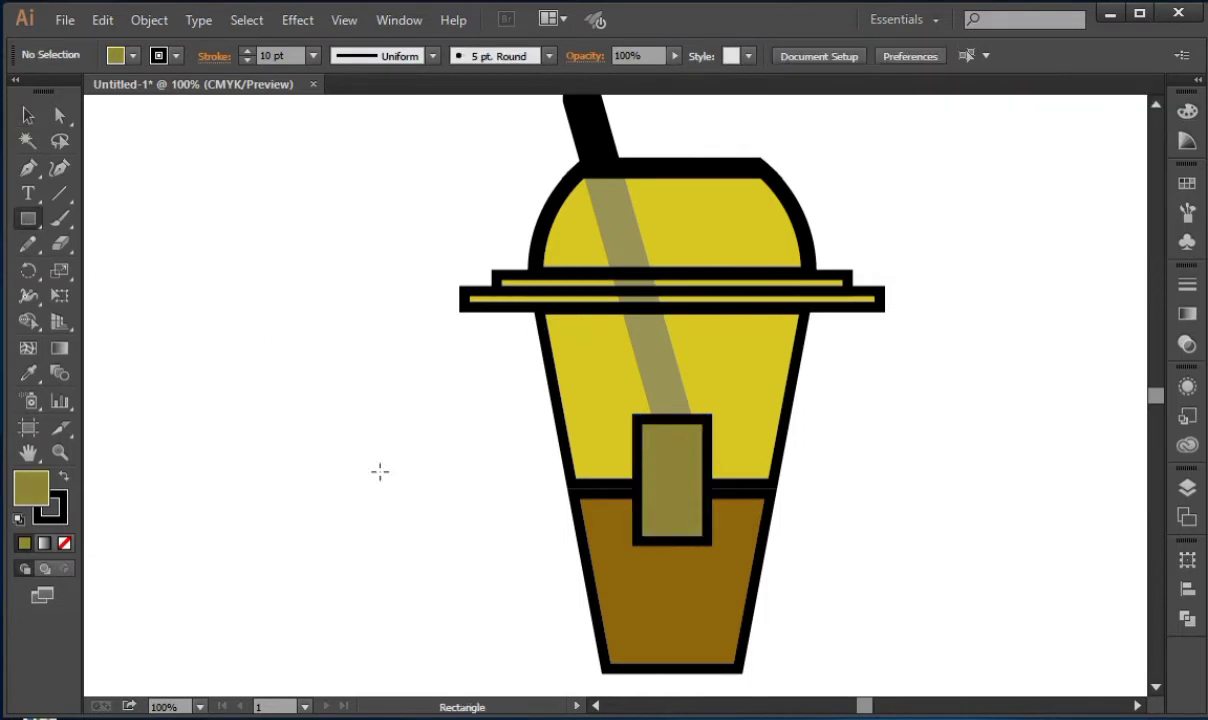
pyautogui.press('p')
pyautogui.hotkey('ctrl', '=')
pyautogui.hotkey('ctrl', '=')
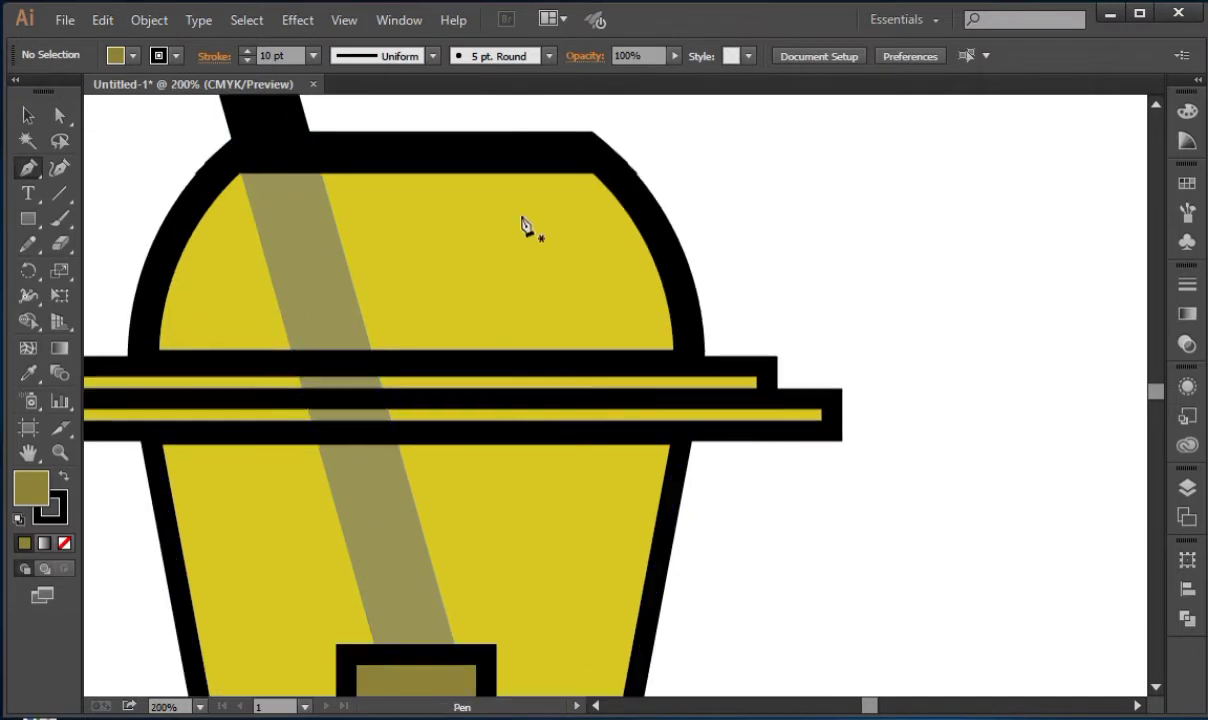
pyautogui.moveTo(585, 214); pyautogui.dragTo(612, 292)
pyautogui.click(621, 296)
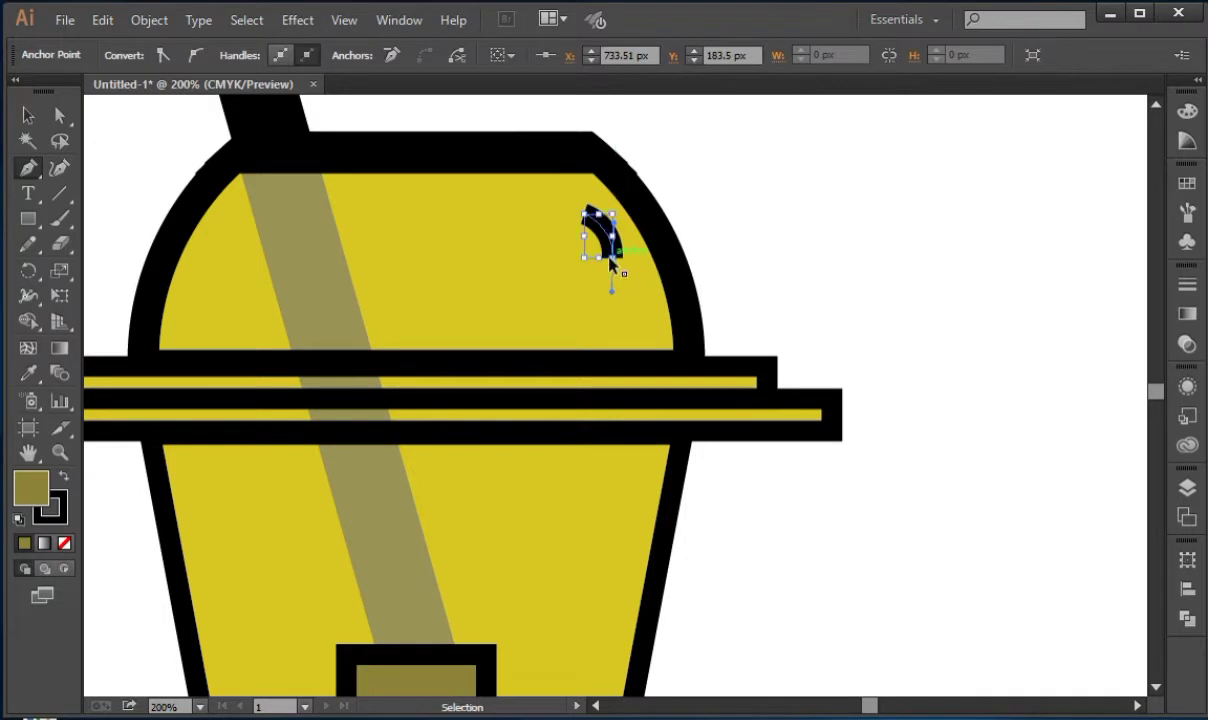
pyautogui.hotkey('ctrl', 'z')
# Undo the stray path start and draw an unfilled black curved stroke following the lid dome's right inner edge with the Pen tool.
pyautogui.hotkey('ctrl', '=')
pyautogui.hotkey('ctrl', '=')
pyautogui.hotkey('ctrl', '=')
pyautogui.moveTo(647, 121); pyautogui.dragTo(633, 475)
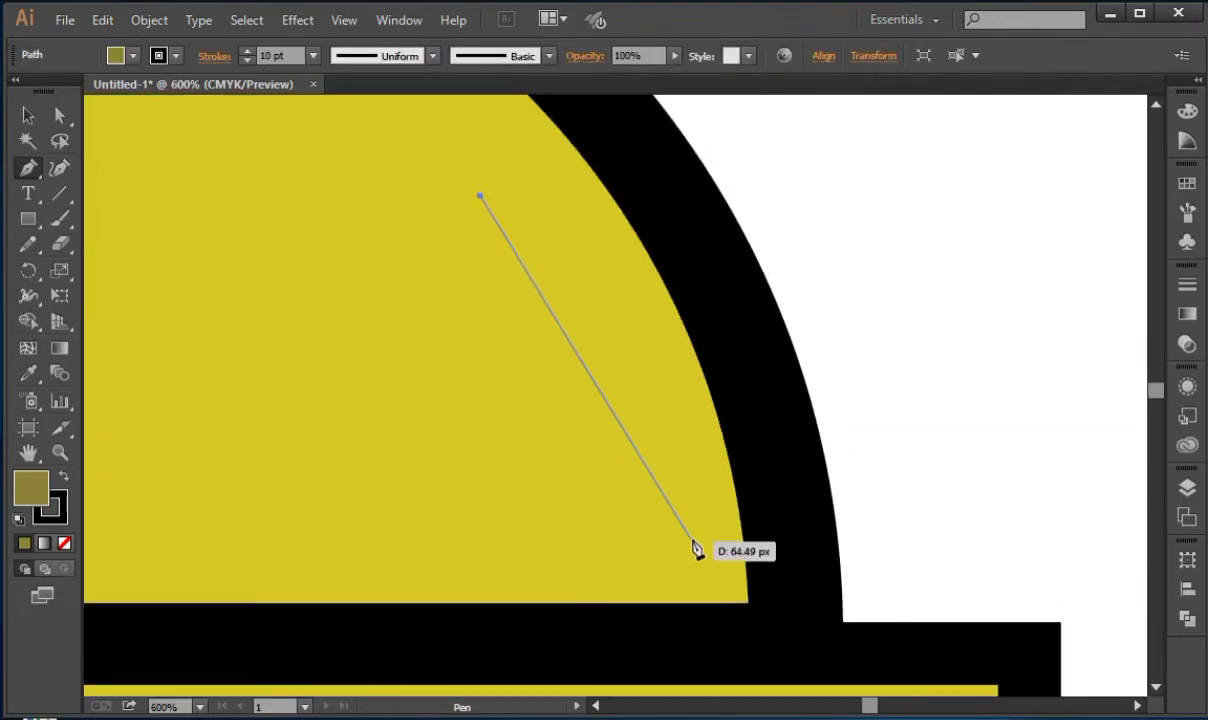
pyautogui.hotkey('ctrl', 'z')
pyautogui.moveTo(647, 388); pyautogui.dragTo(671, 426)
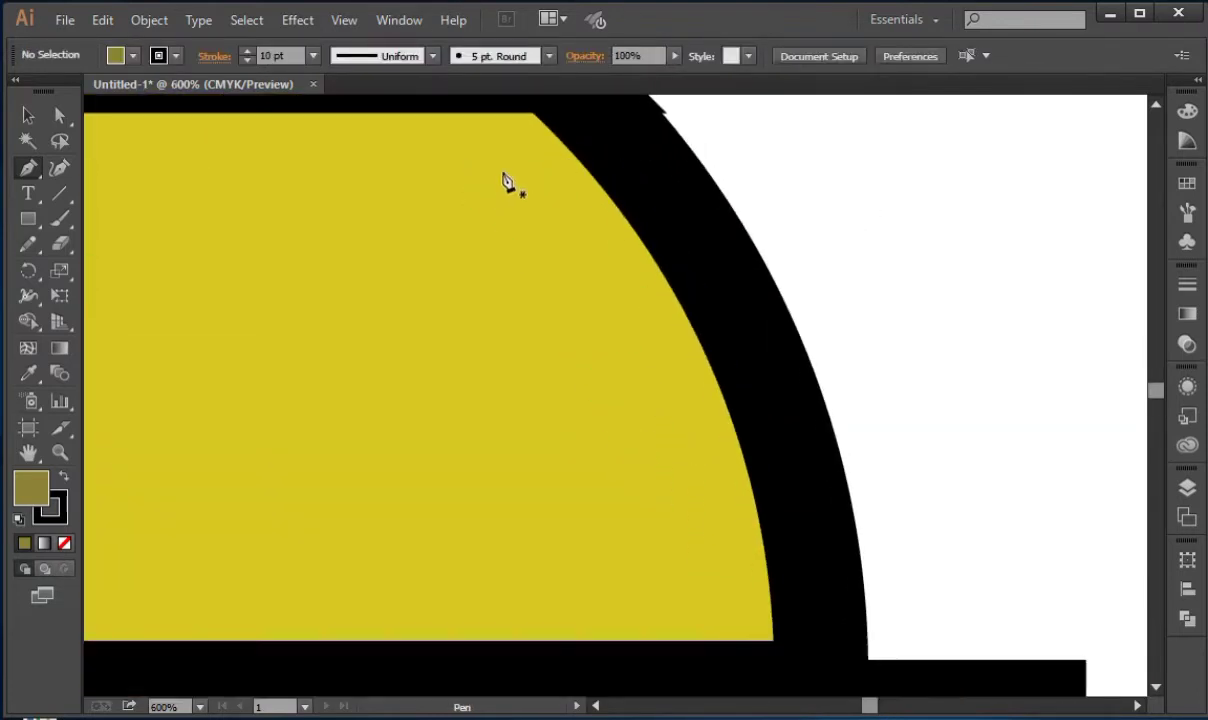
pyautogui.click(503, 177)
pyautogui.moveTo(708, 597); pyautogui.dragTo(547, 458)
pyautogui.press('/')
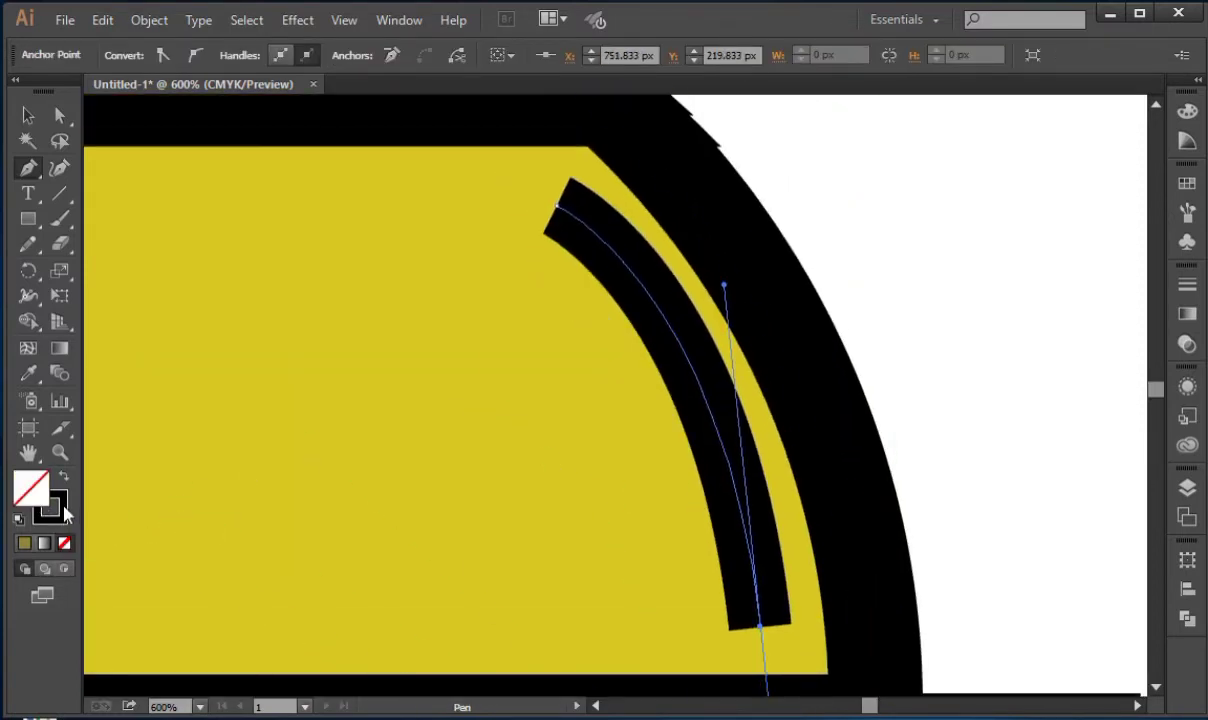
pyautogui.click(63, 510)
pyautogui.press('v')
pyautogui.hotkey('ctrl', 'shift', 'a')
# Give the curved stroke inside the lid dome round end caps.
pyautogui.click(768, 251)
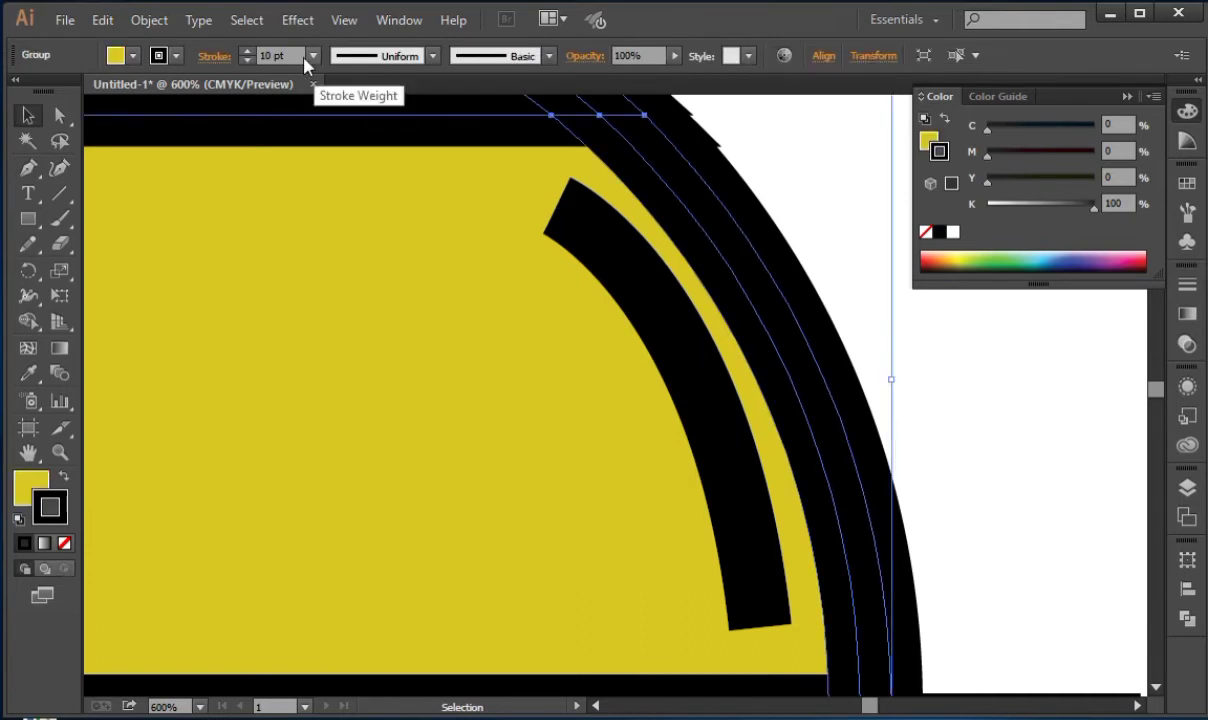
pyautogui.click(639, 313)
pyautogui.click(213, 56)
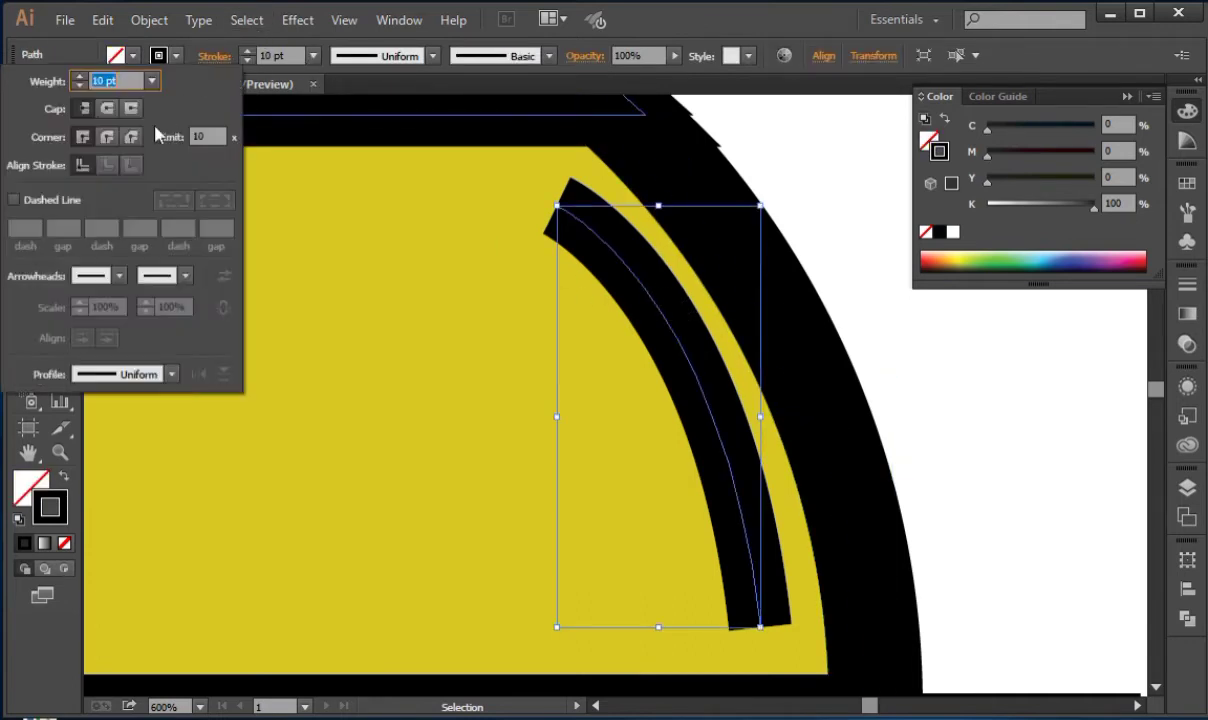
pyautogui.click(107, 108)
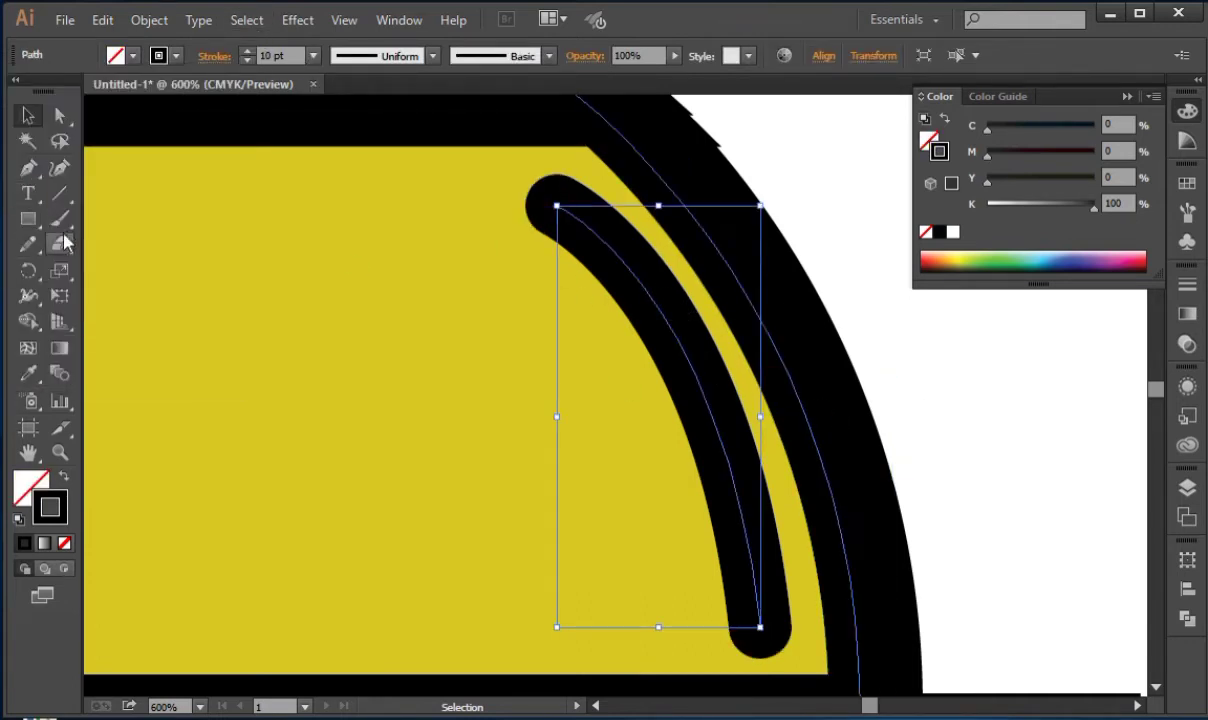
# Cut the curved stroke about three quarters of the way down with the Scissors tool.
pyautogui.moveTo(63, 240); pyautogui.dragTo(112, 242)
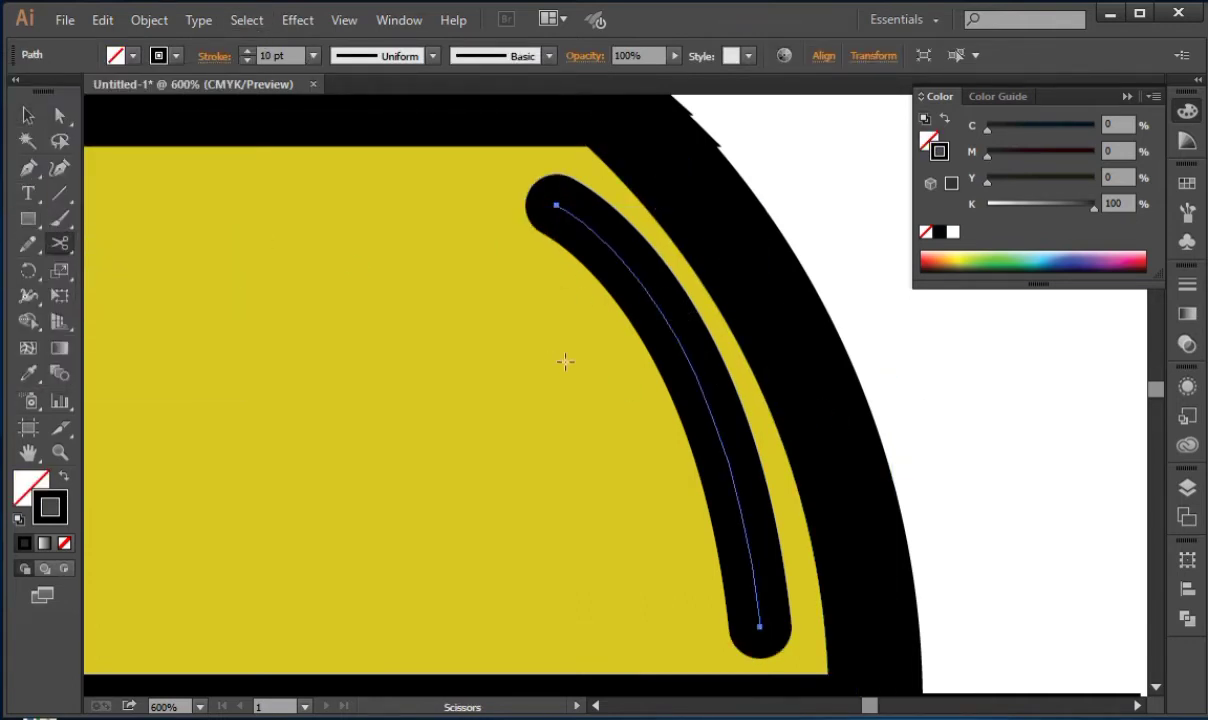
pyautogui.click(740, 500)
pyautogui.scroll(-2, 960, 480)
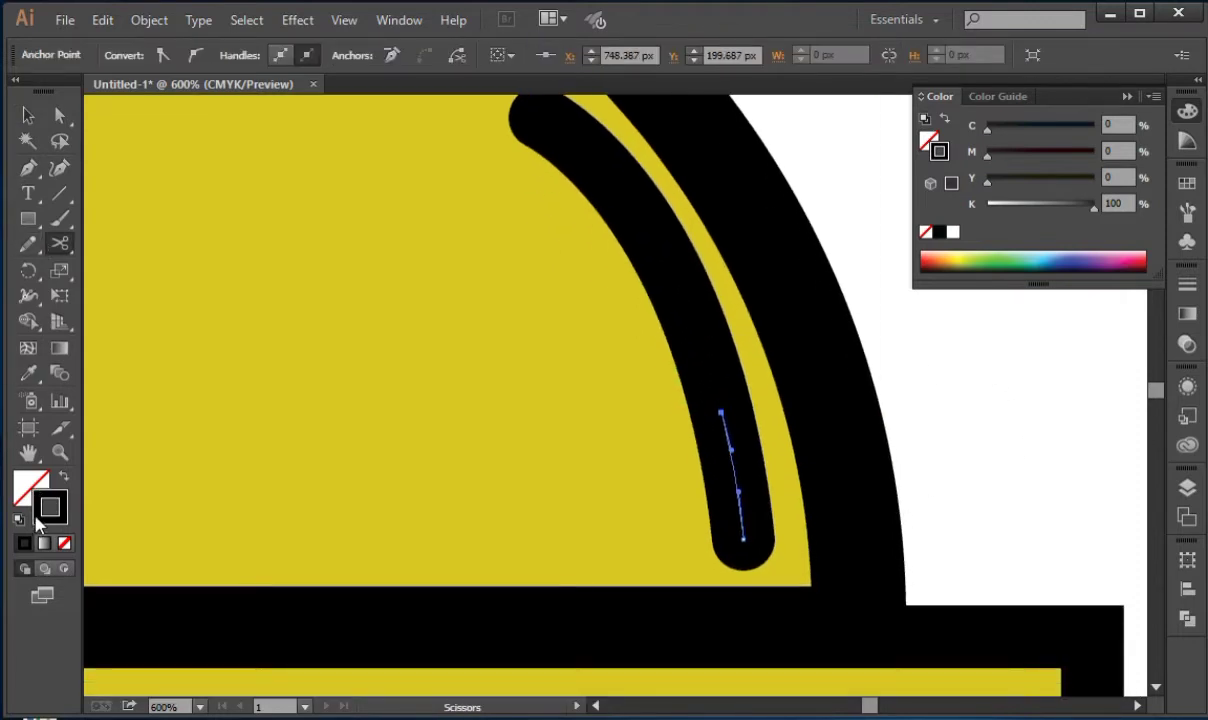
# Set the stroke colour of both pieces of the cut curve to white.
pyautogui.click(953, 233)
pyautogui.click(35, 113)
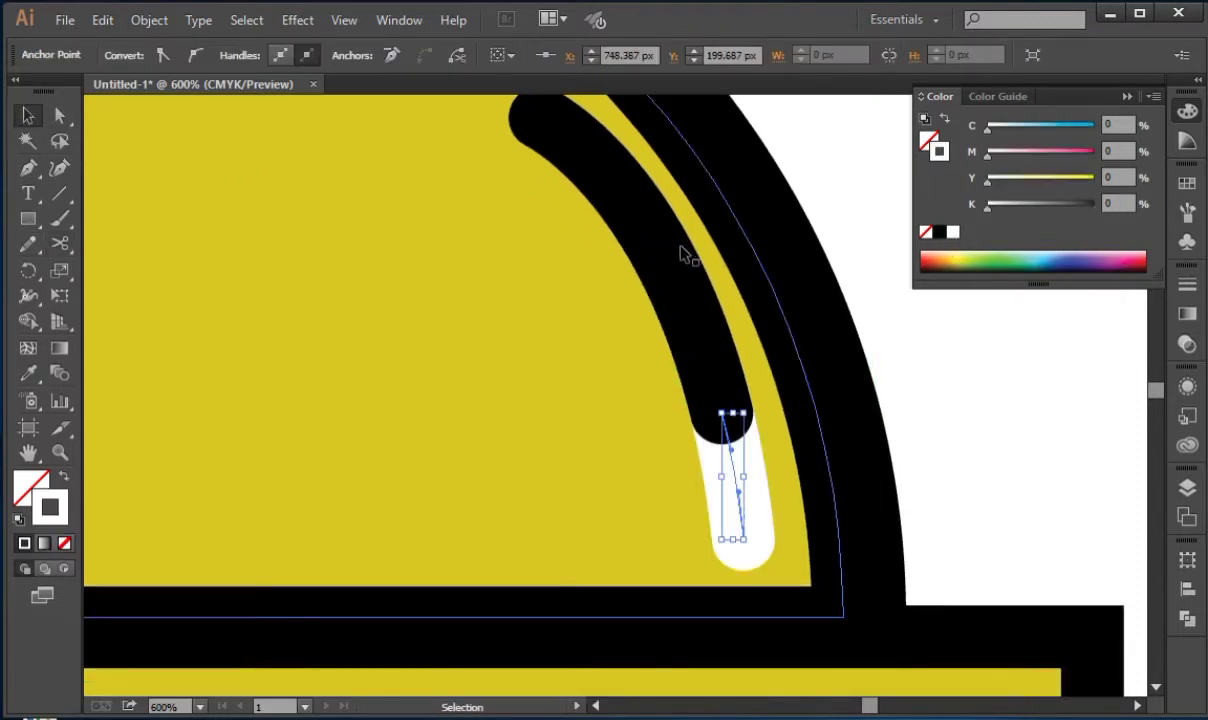
pyautogui.click(661, 245)
pyautogui.click(953, 232)
pyautogui.click(890, 300)
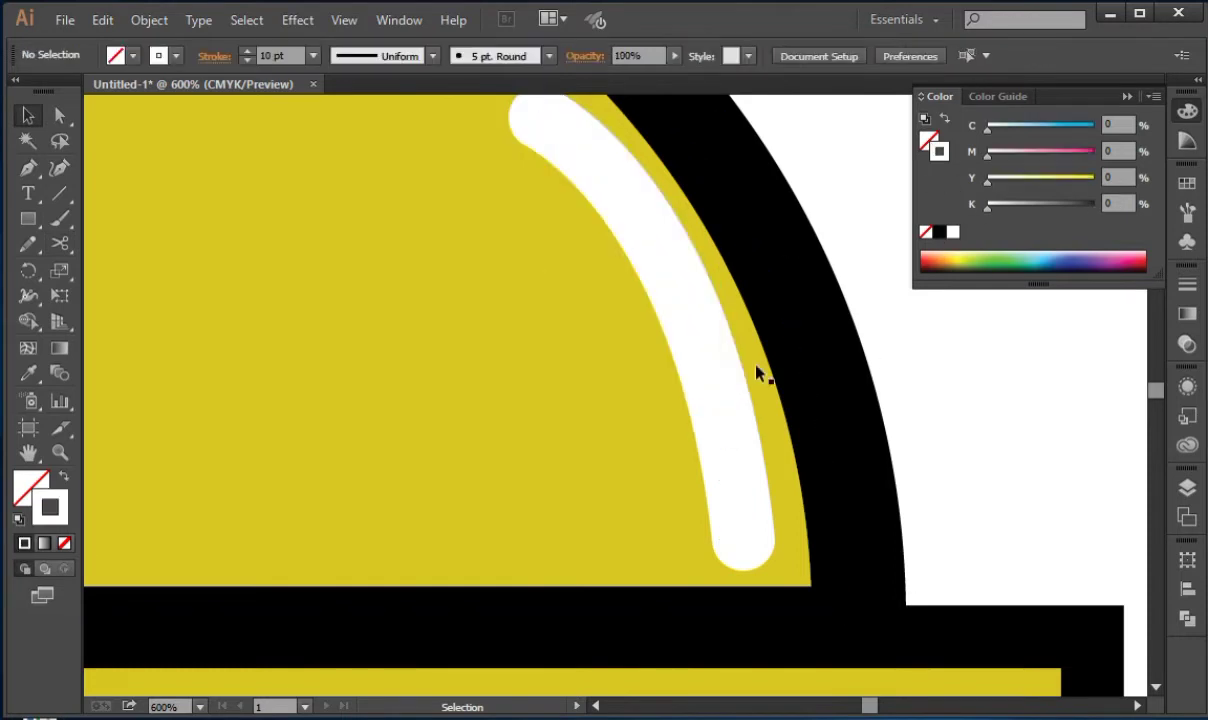
# Shorten the long piece from its lower end and scale the short piece down to separate the two highlights.
pyautogui.click(704, 333)
pyautogui.moveTo(720, 415); pyautogui.dragTo(712, 378)
pyautogui.click(745, 530)
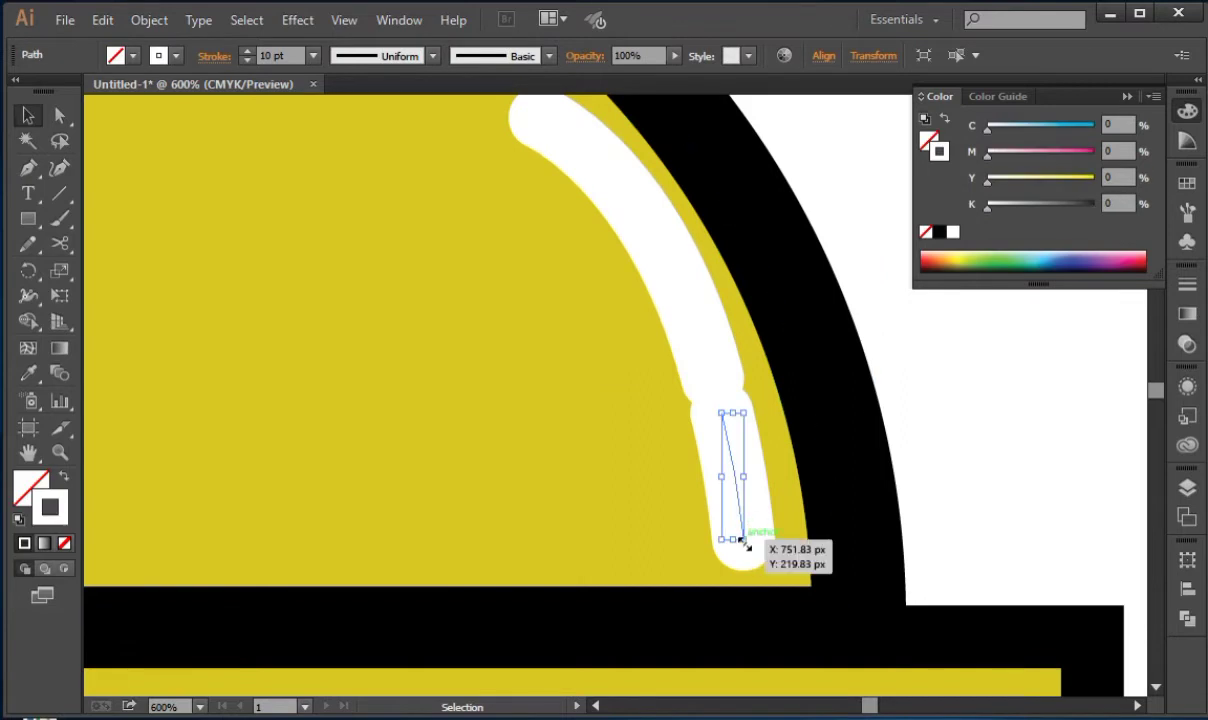
pyautogui.moveTo(745, 540)
pyautogui.mouseDown()
pyautogui.moveTo(763, 526)
pyautogui.moveTo(744, 527)
pyautogui.mouseUp()
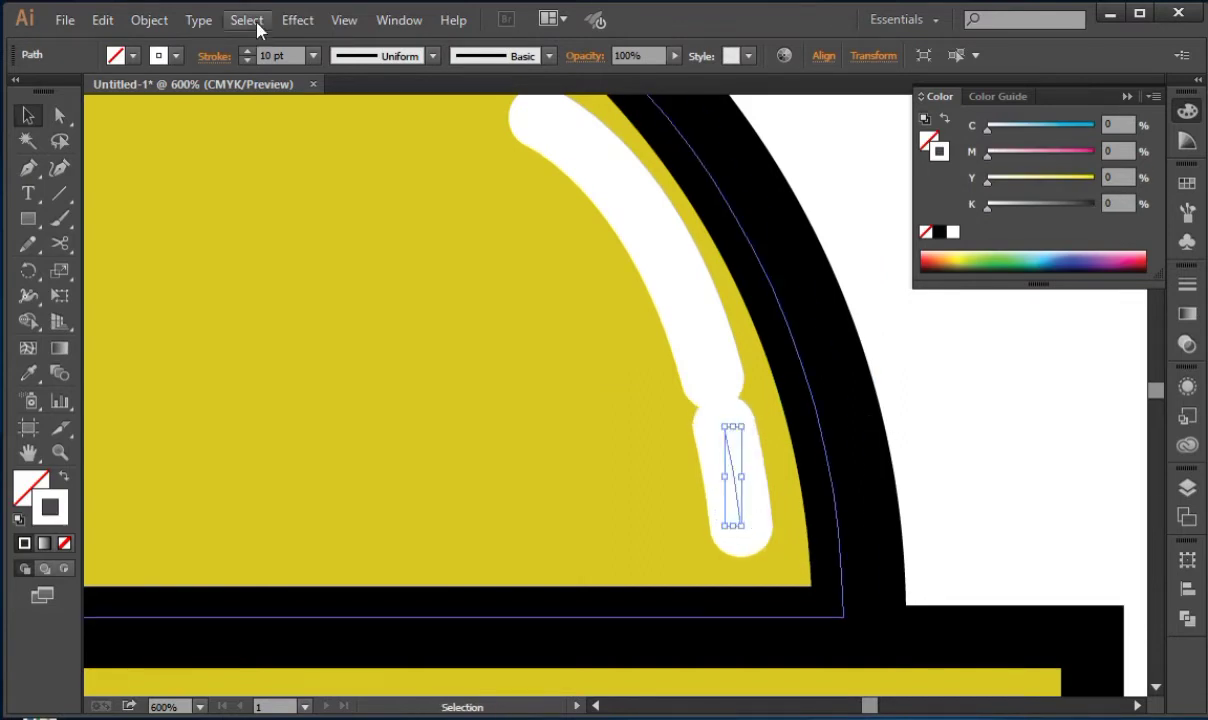
# Set the stroke weight of the long dome highlight to 4 pt and of the short one to 3 pt.
pyautogui.click(313, 55)
pyautogui.click(322, 250)
pyautogui.click(655, 258)
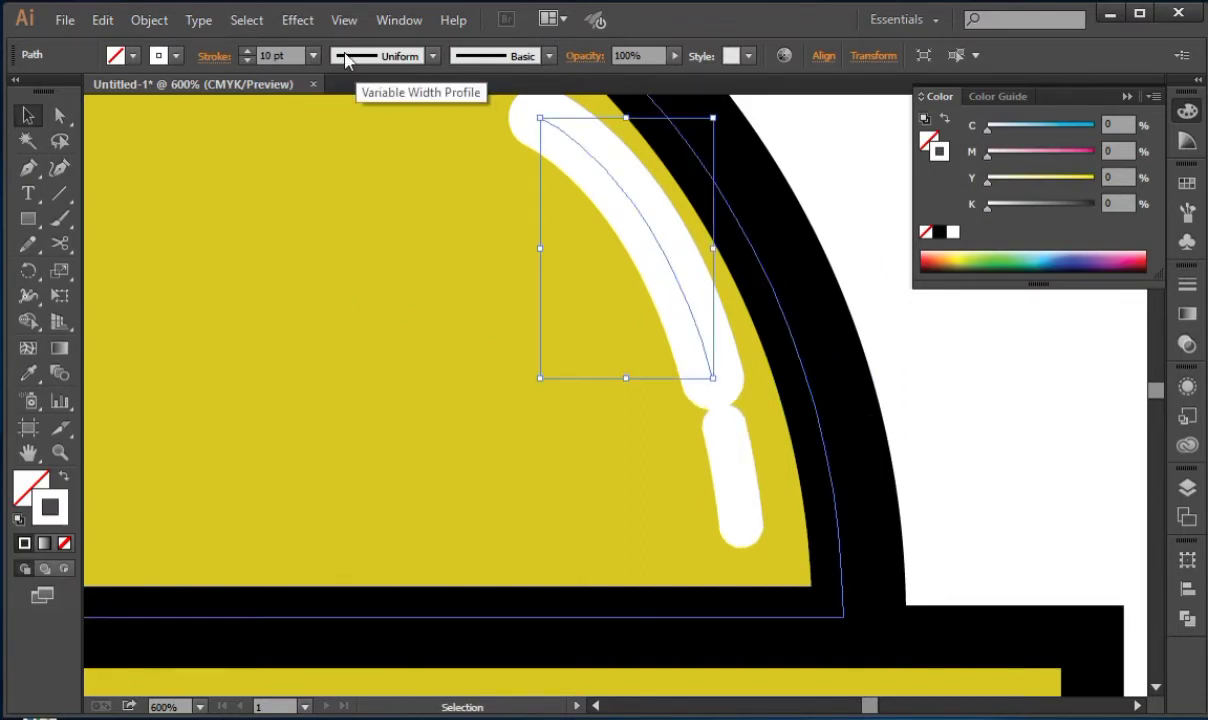
pyautogui.click(313, 55)
pyautogui.click(340, 216)
pyautogui.click(729, 385)
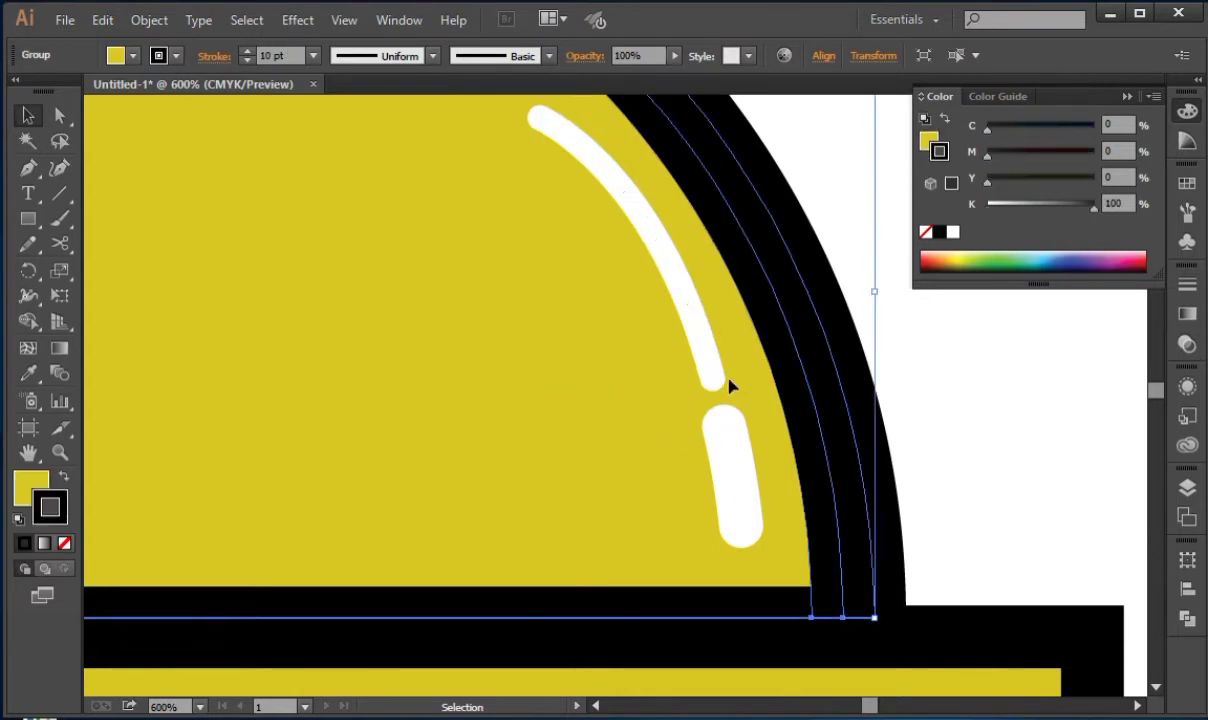
pyautogui.click(732, 437)
pyautogui.click(313, 55)
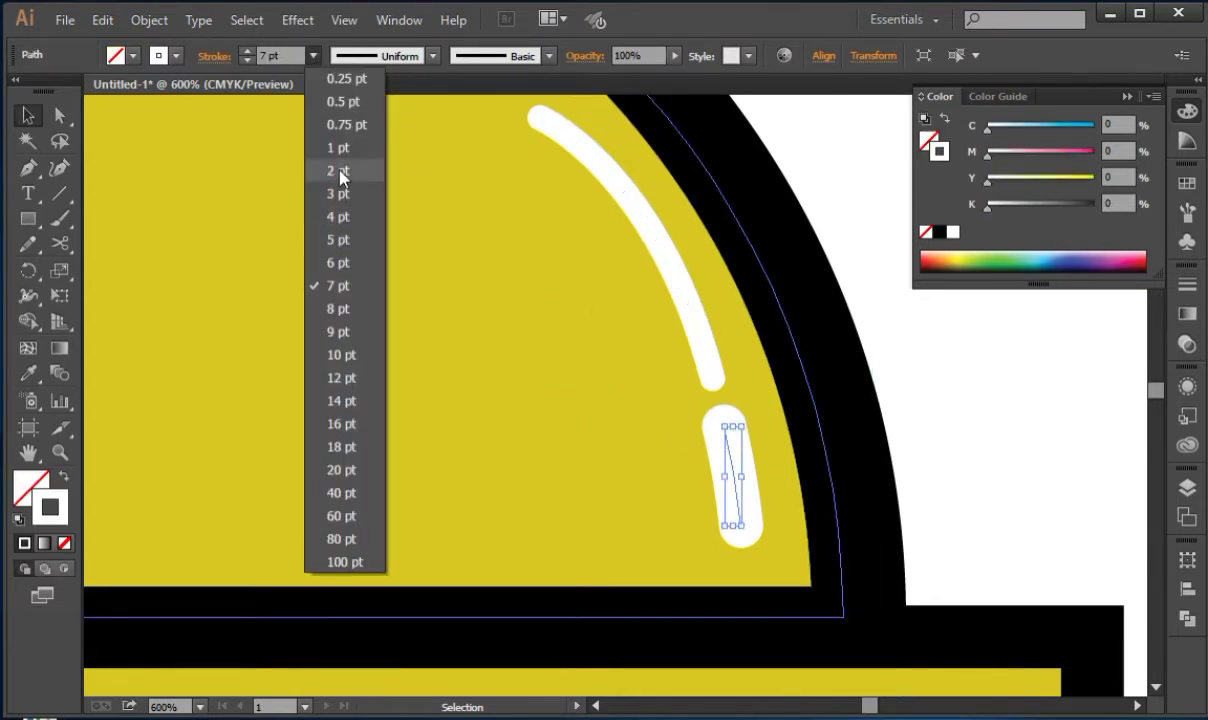
pyautogui.click(330, 190)
pyautogui.click(1007, 347)
# Draw two straight white highlights along the yellow cup body's right inner edge, the upper one about 51 px long, with a gap between them.
pyautogui.hotkey('ctrl', '-')
pyautogui.hotkey('ctrl', '-')
pyautogui.moveTo(878, 364); pyautogui.dragTo(812, 159)
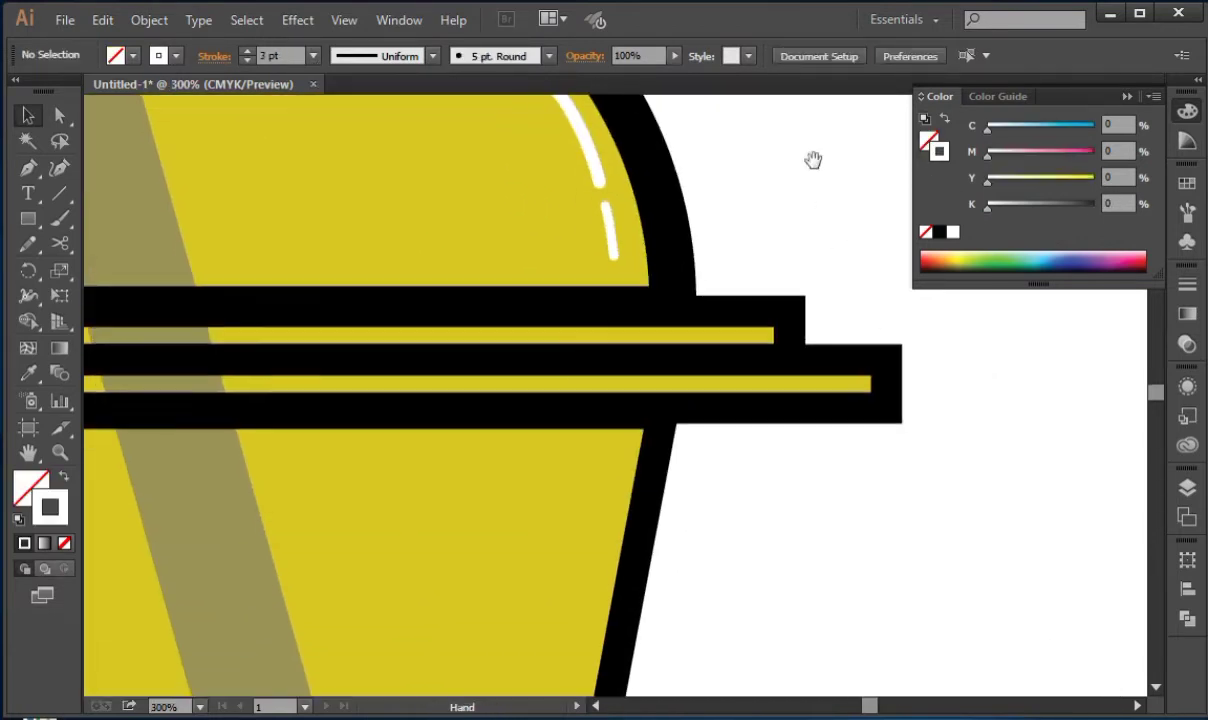
pyautogui.moveTo(767, 387); pyautogui.dragTo(857, 180)
pyautogui.press('p')
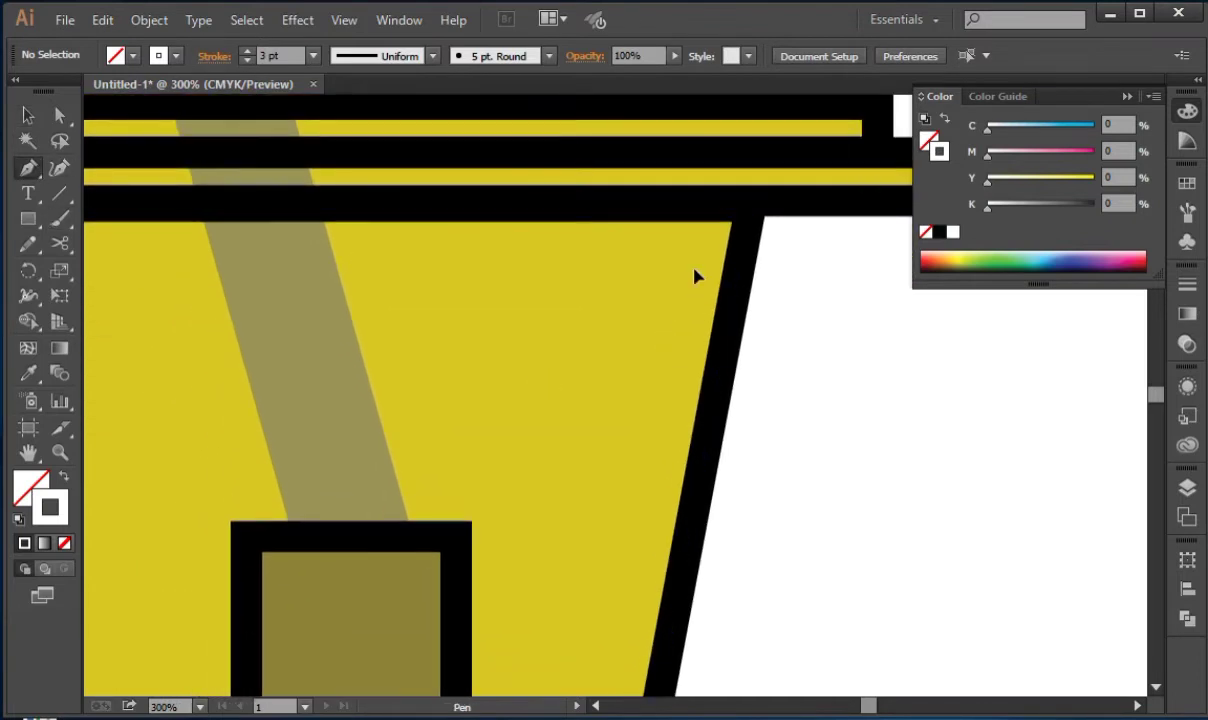
pyautogui.moveTo(697, 277); pyautogui.dragTo(705, 145)
pyautogui.click(702, 137)
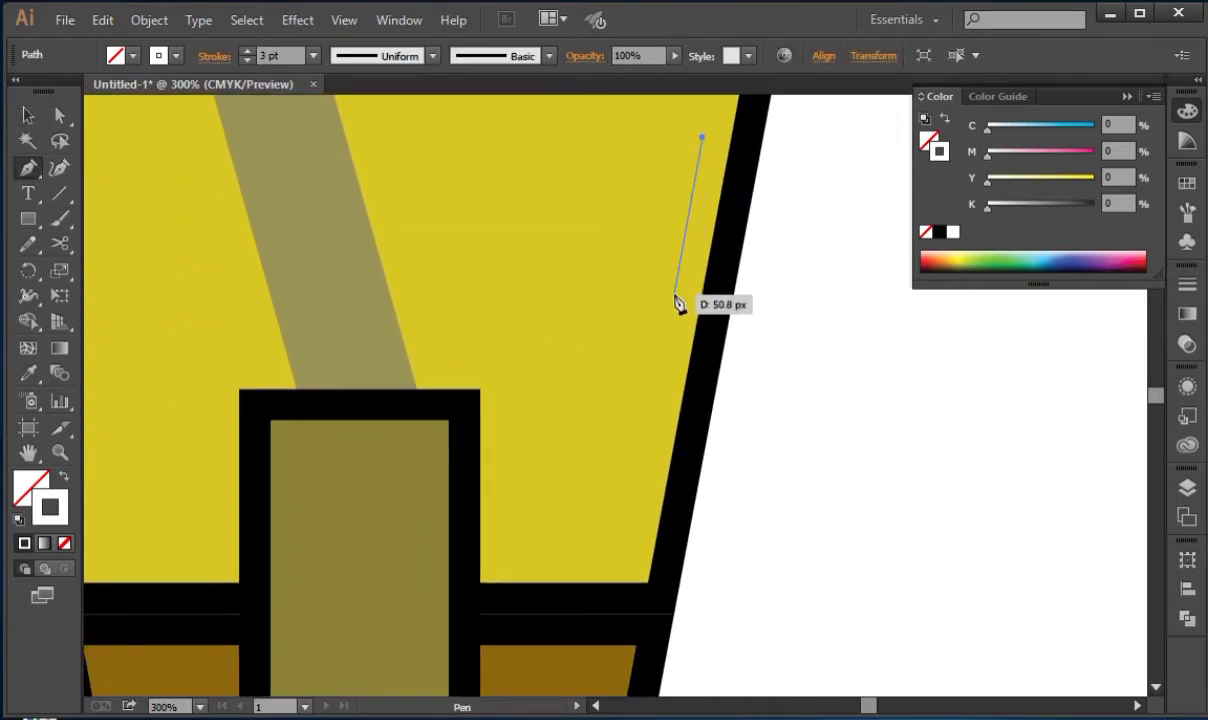
pyautogui.click(674, 295)
pyautogui.keyDown('ctrl'); pyautogui.click(655, 410); pyautogui.keyUp('ctrl')
pyautogui.click(655, 405)
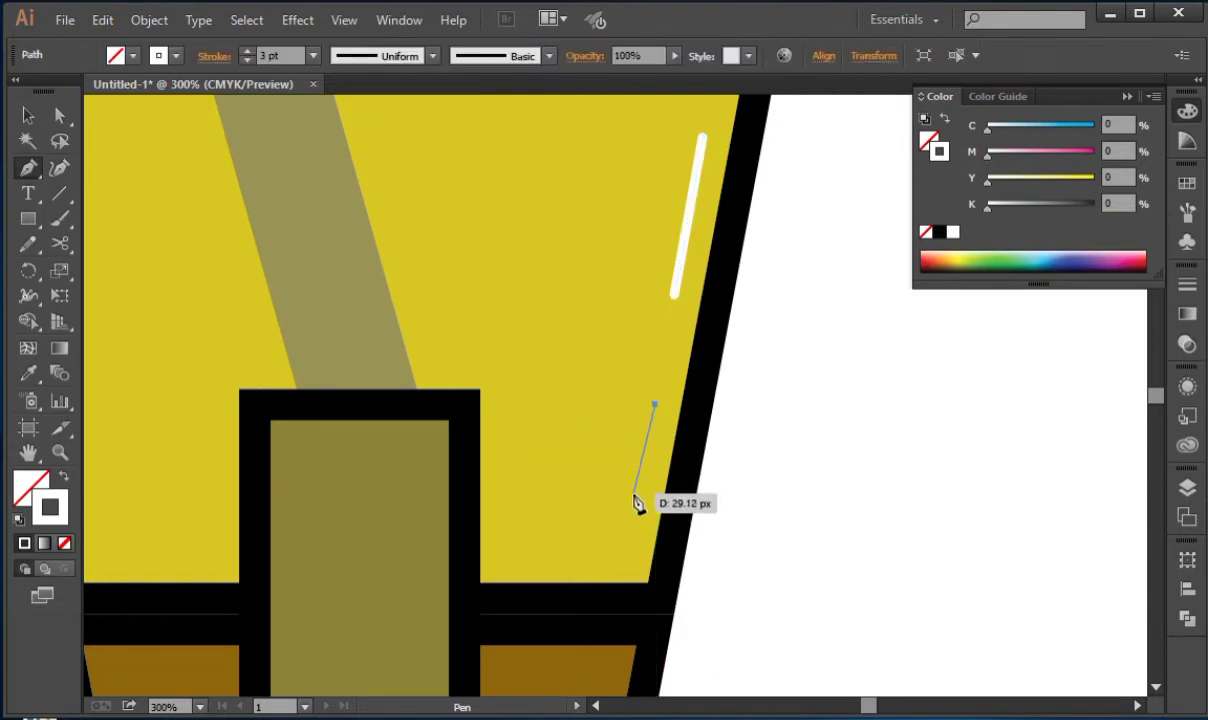
pyautogui.click(629, 514)
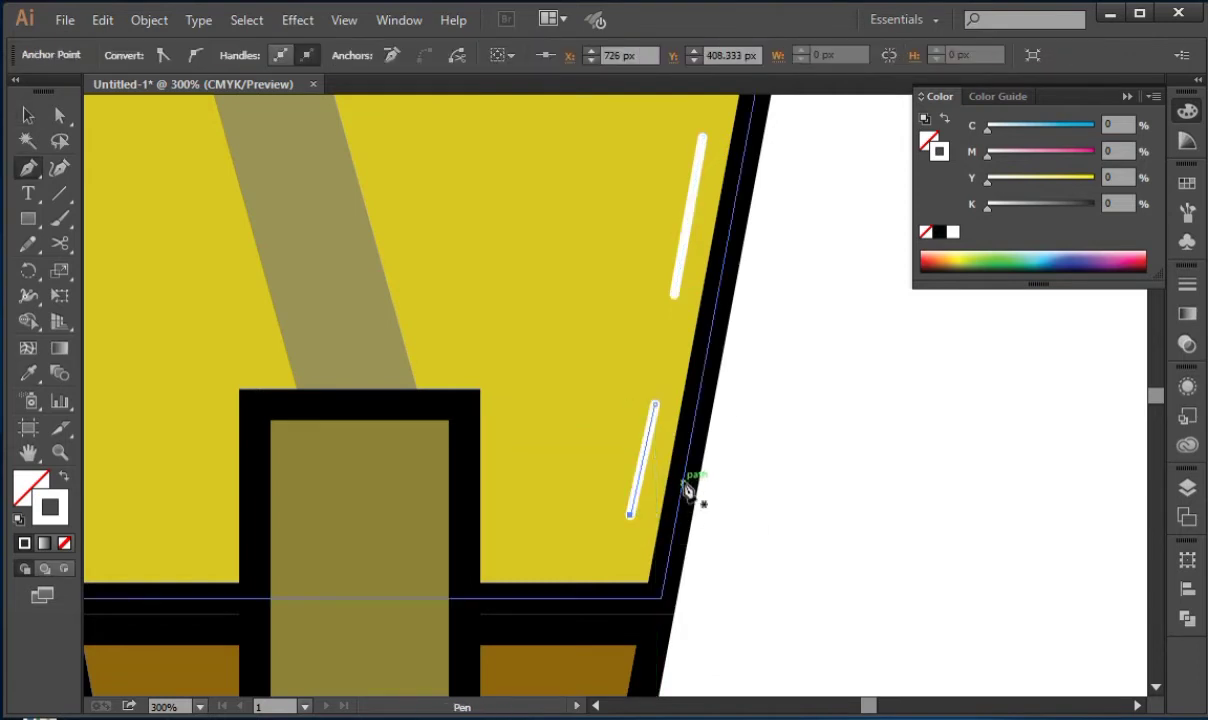
# Draw a long and a shorter white highlight line along the brown section's right inner edge, with a small gap between them.
pyautogui.scroll(-5, 663, 372)
pyautogui.keyDown('ctrl'); pyautogui.click(660, 400); pyautogui.keyUp('ctrl')
pyautogui.click(664, 434)
pyautogui.scroll(-4, 655, 475)
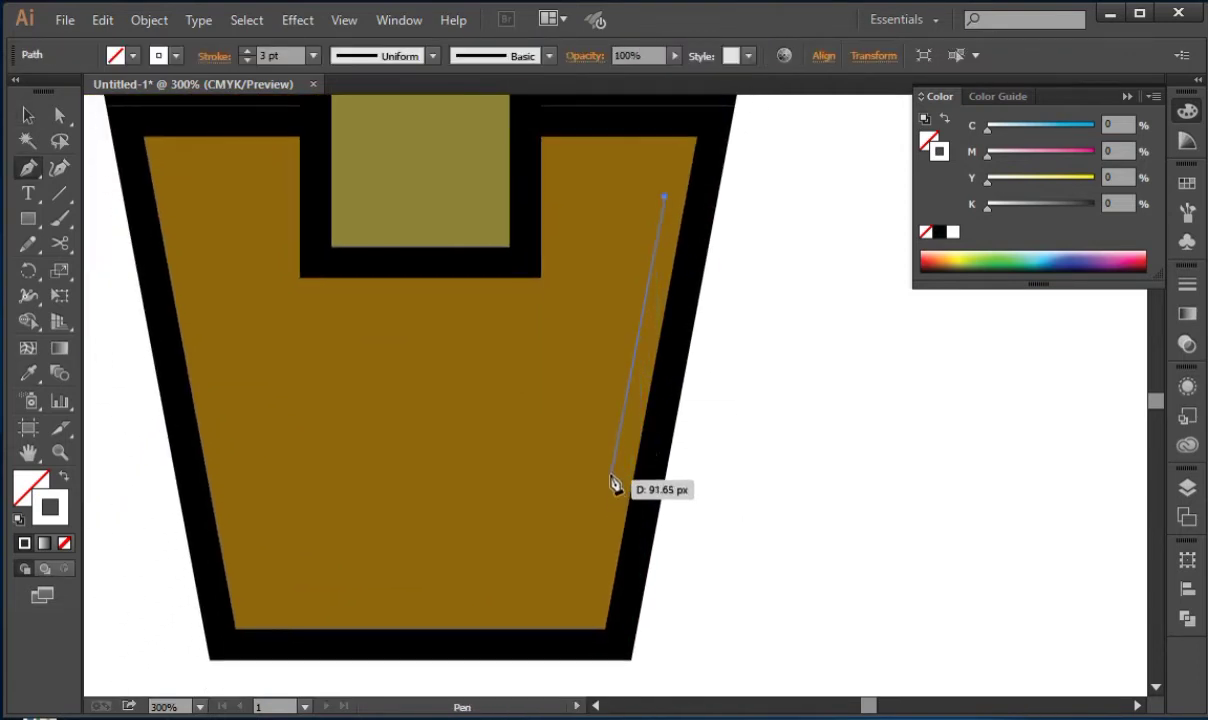
pyautogui.click(616, 461)
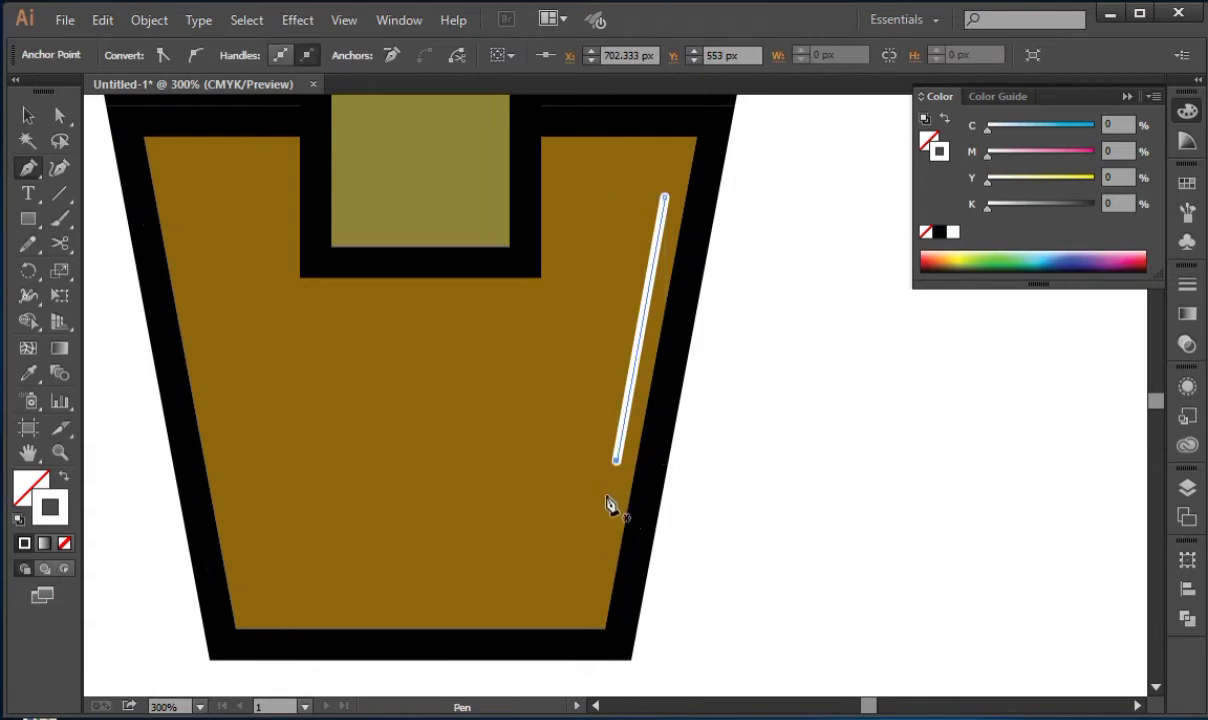
pyautogui.keyDown('ctrl'); pyautogui.click(606, 497); pyautogui.keyUp('ctrl')
pyautogui.click(604, 495)
pyautogui.click(597, 585)
pyautogui.press('v')
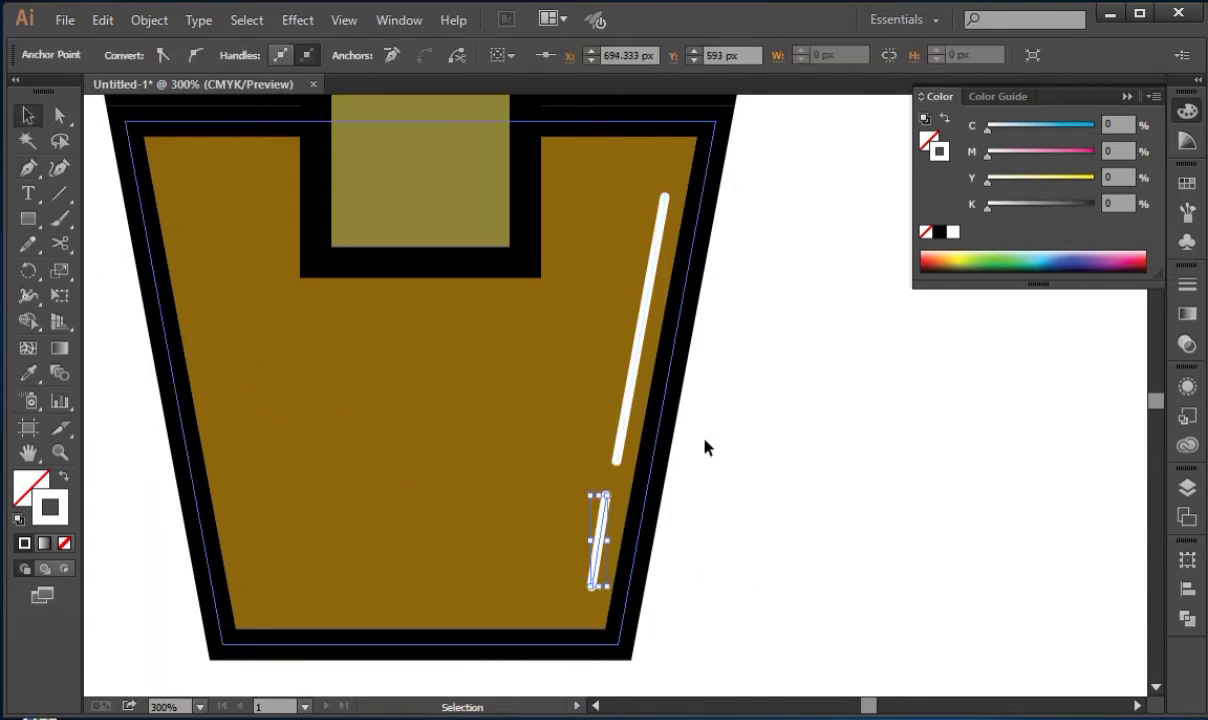
pyautogui.click(704, 447)
# Nudge the short highlight on the brown section slightly up and right, in line with the long one.
pyautogui.hscroll(-2, 884, 476)
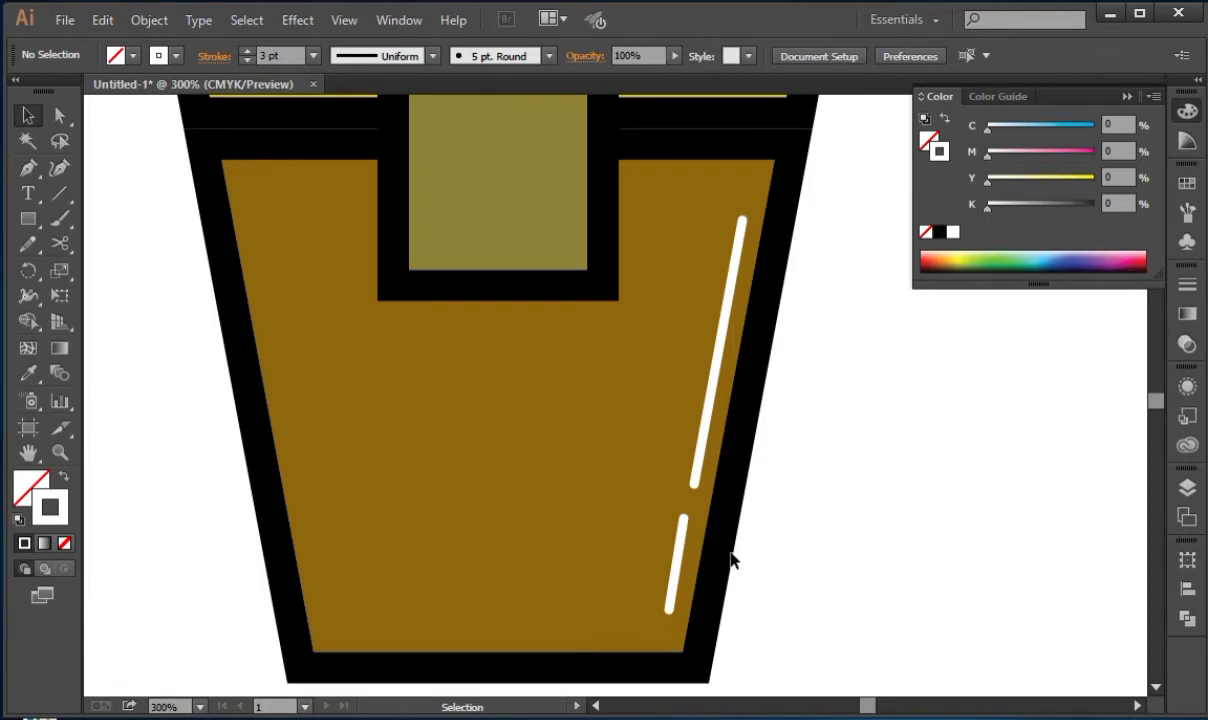
pyautogui.click(679, 550)
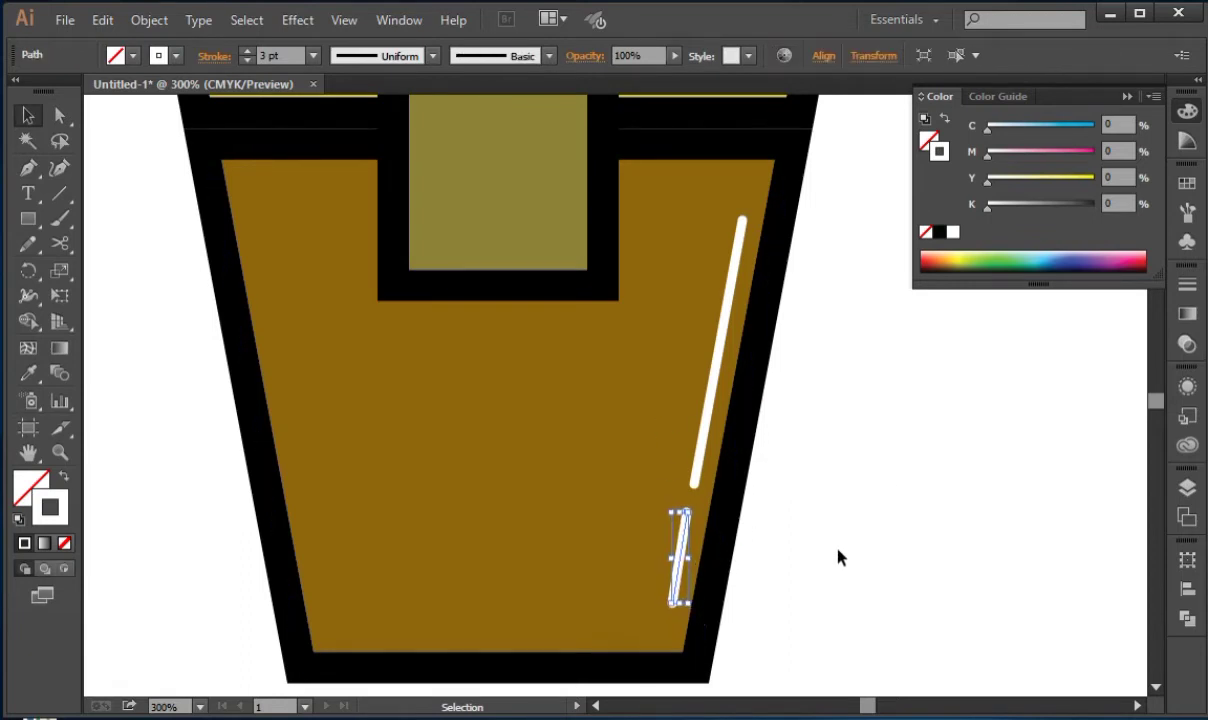
pyautogui.click(839, 558)
# Draw a rectangle across the bottom of the brown section, between the cup's side outlines.
pyautogui.scroll(-3, 839, 558)
pyautogui.hscroll(-2, 871, 396)
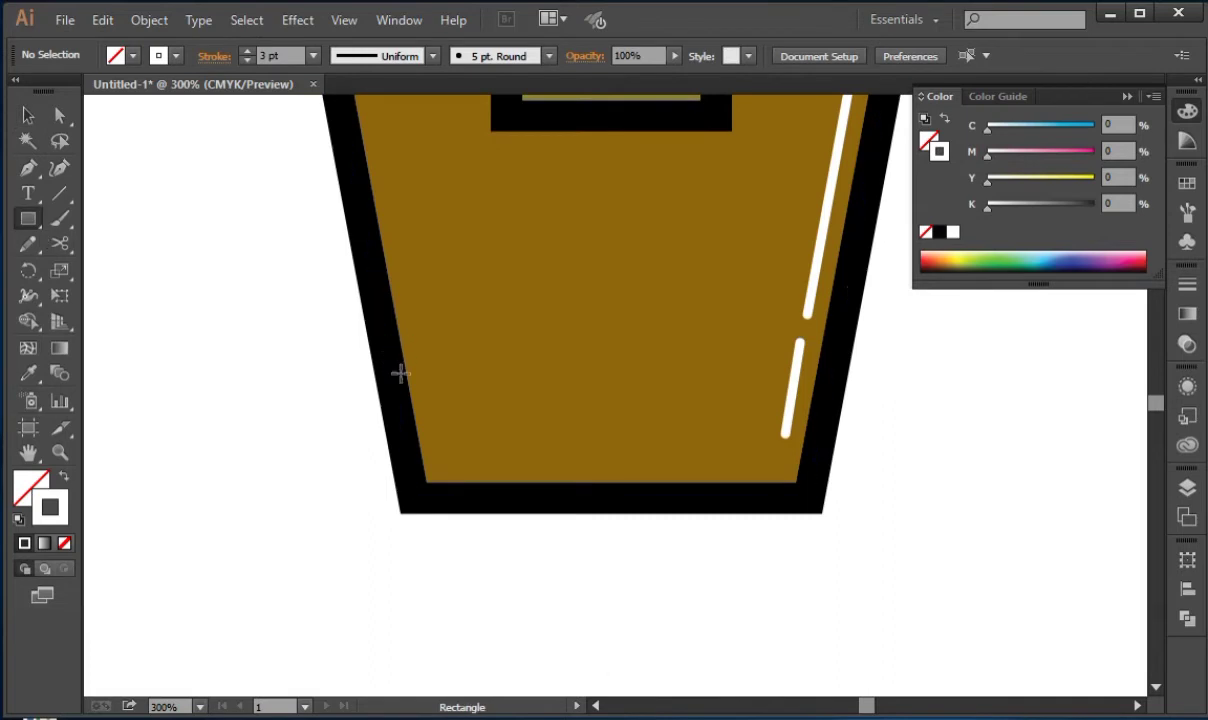
pyautogui.moveTo(392, 375); pyautogui.dragTo(808, 497)
# Shift the rectangle's lower-left corner inward and upper-right corner outward so its sides follow the cup's taper.
pyautogui.press('a')
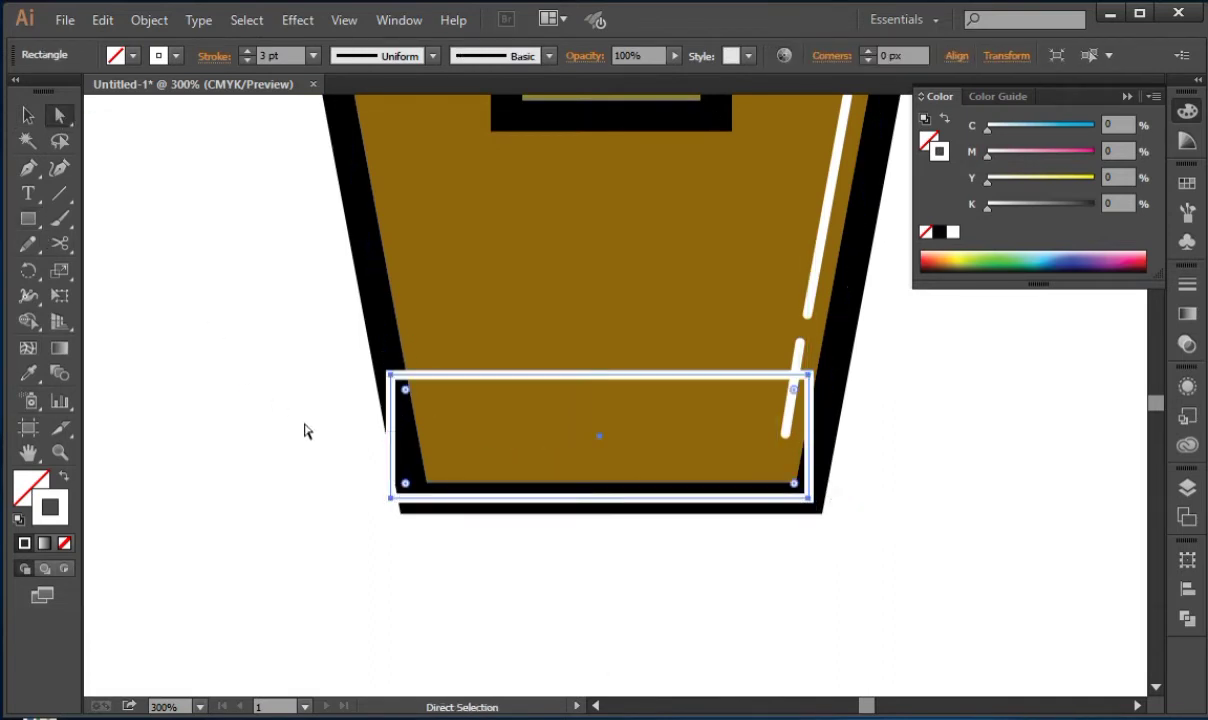
pyautogui.click(391, 497)
pyautogui.press('Right')
pyautogui.press('Right')
pyautogui.press('Right')
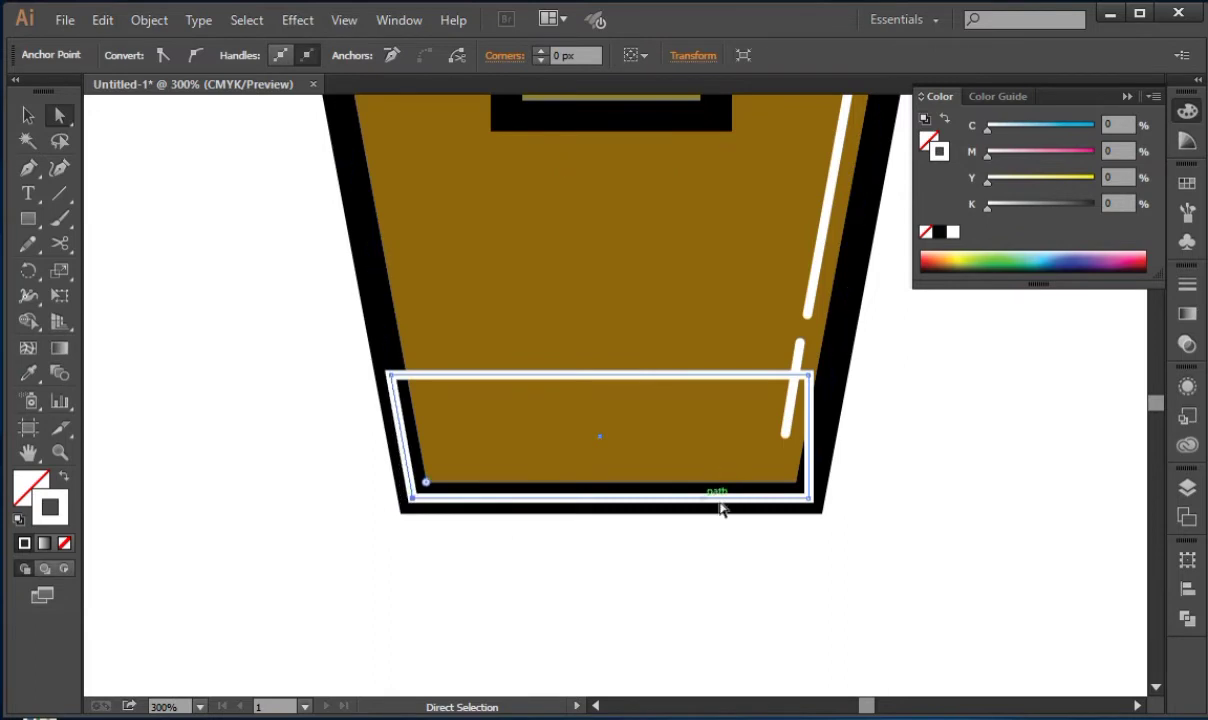
pyautogui.click(796, 389)
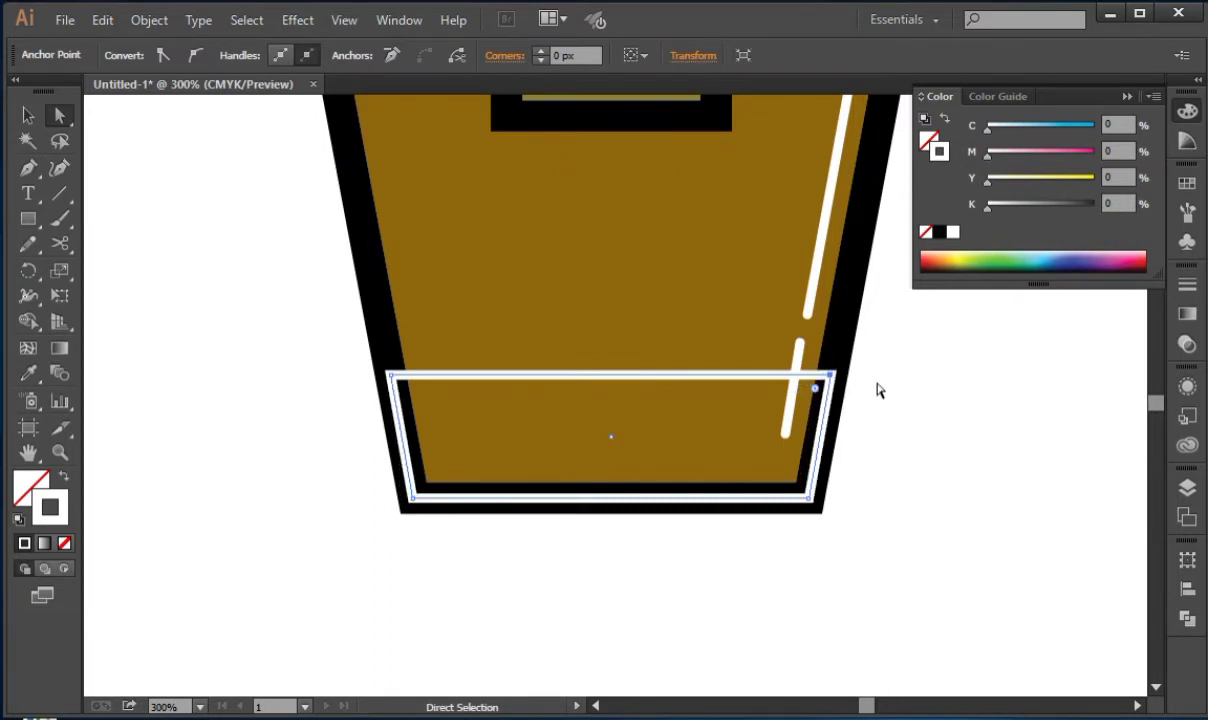
# Copy the brown section's appearance onto the base band and remove the band's outline.
pyautogui.press('i')
pyautogui.click(488, 318)
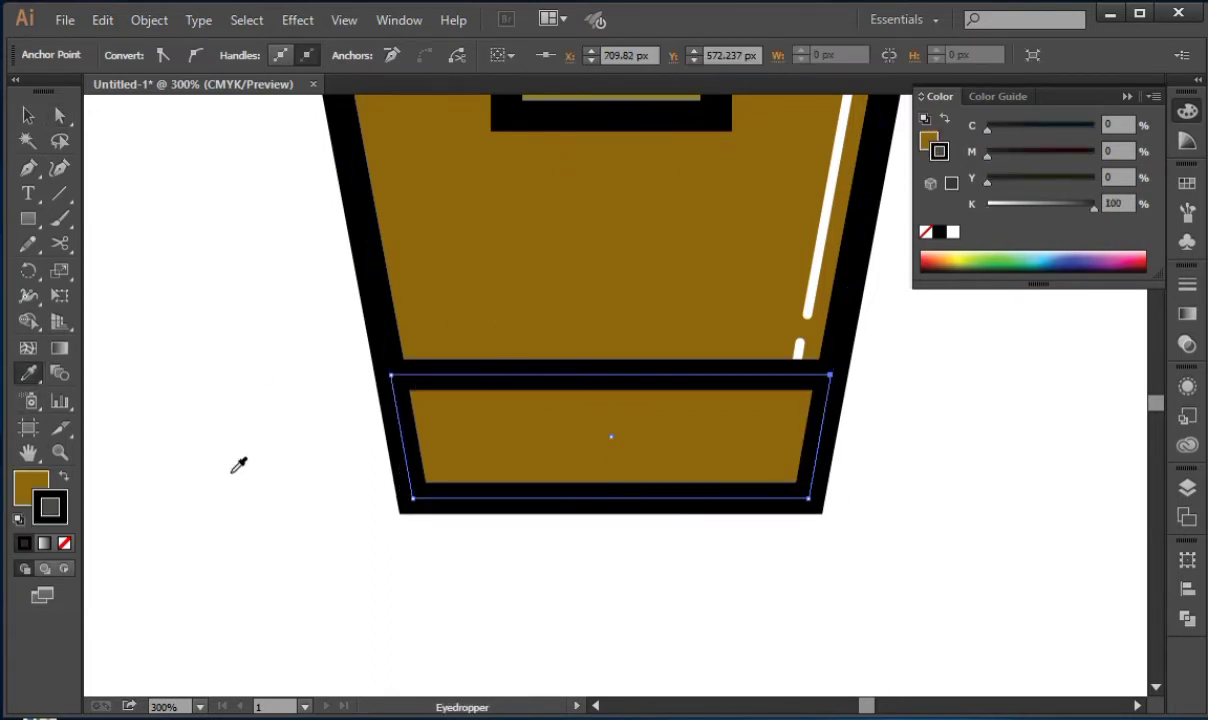
pyautogui.click(60, 545)
pyautogui.press('x')
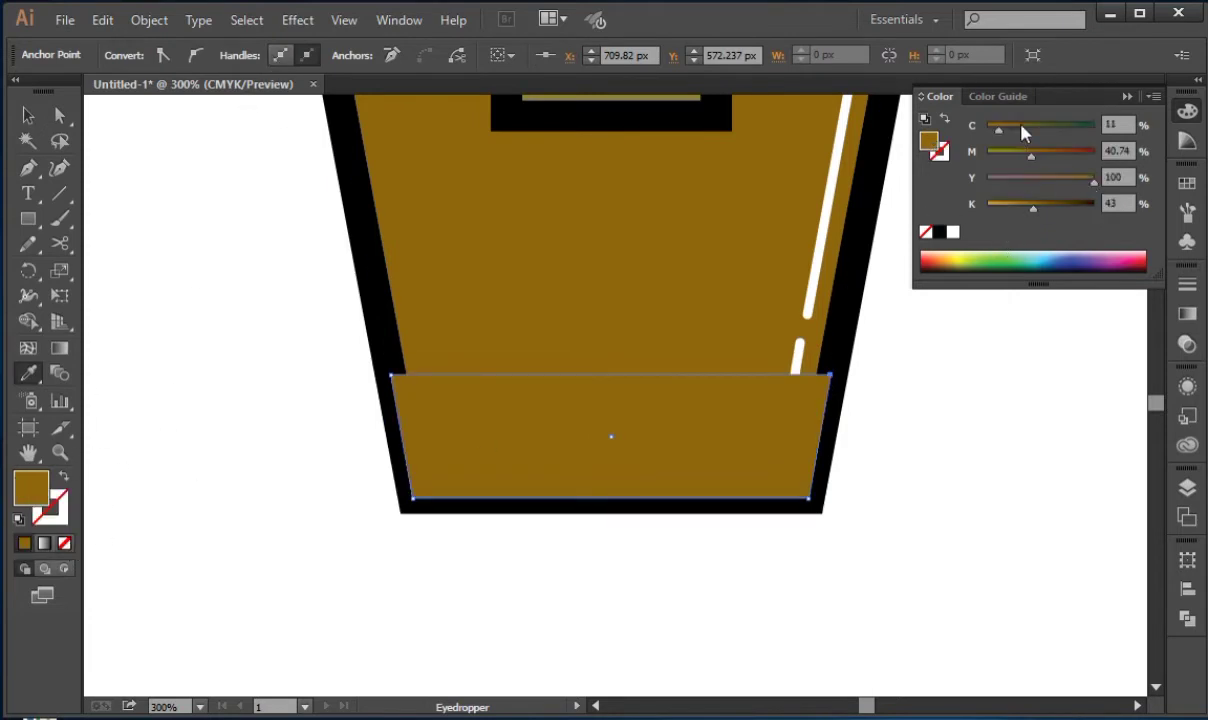
# Turn the base band's fill dark olive by raising its cyan to 47%.
pyautogui.moveTo(1023, 130); pyautogui.dragTo(1040, 129)
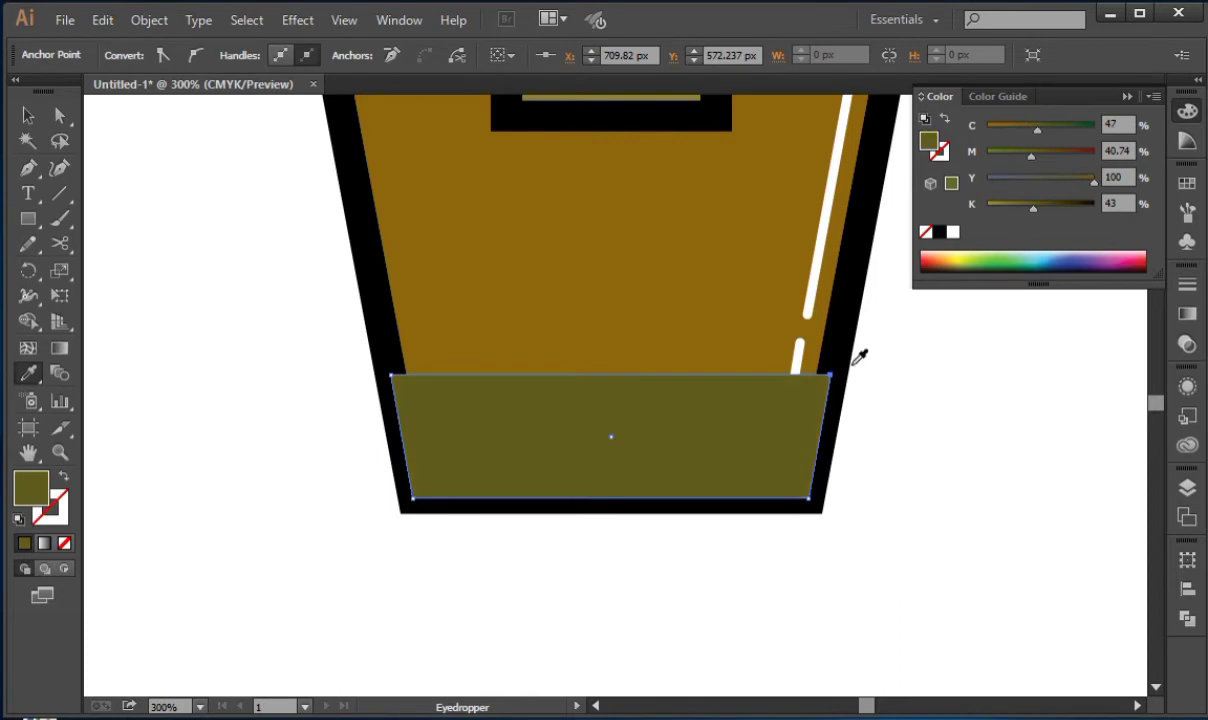
pyautogui.click(28, 115)
pyautogui.click(545, 524)
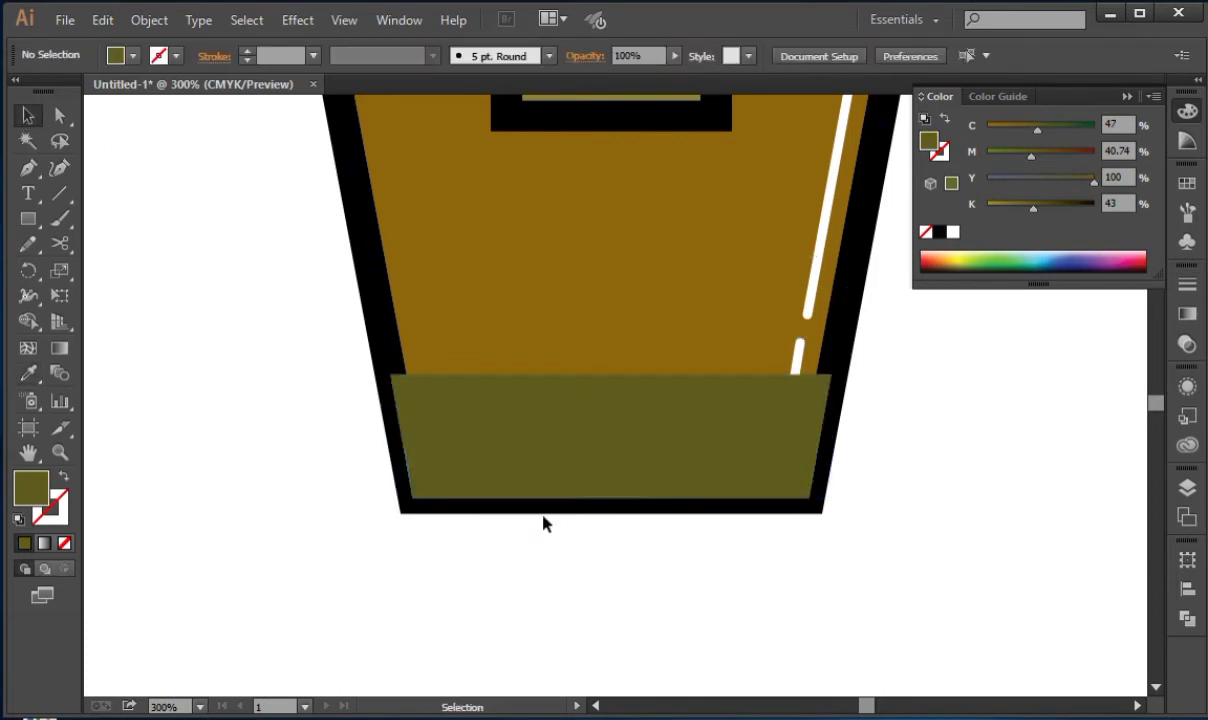
# Give the olive base band a black 2 pt outline.
pyautogui.click(405, 345)
pyautogui.click(437, 437)
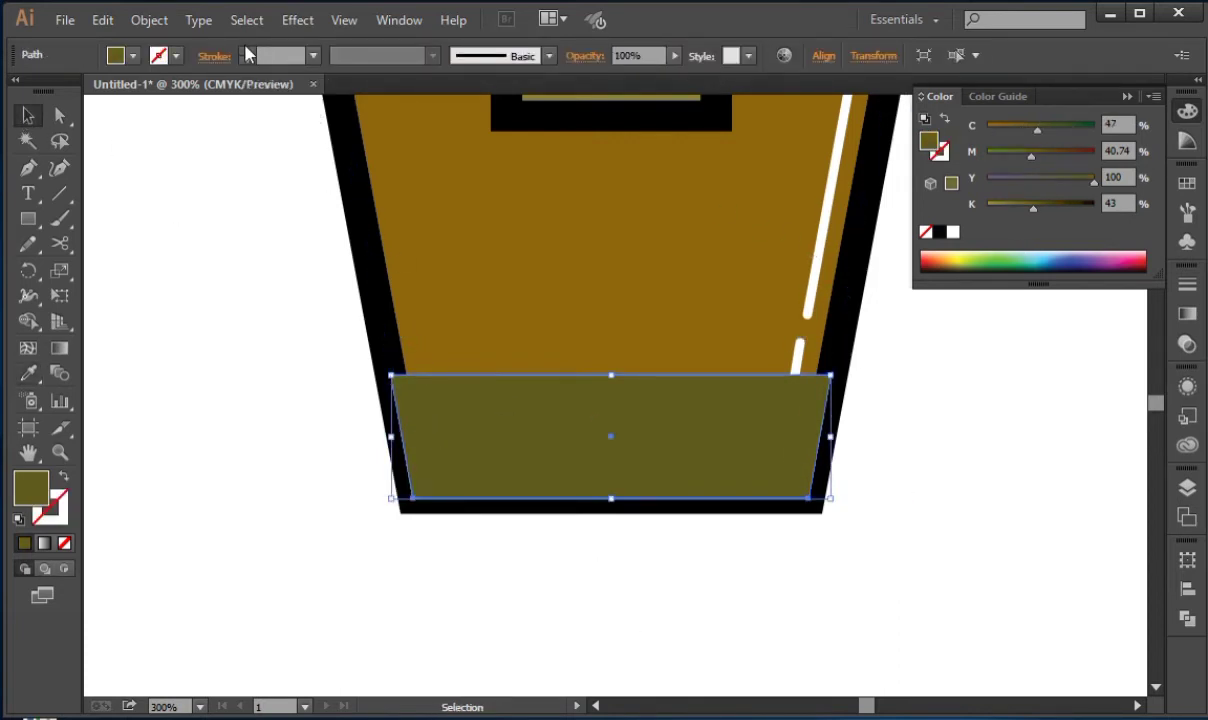
pyautogui.click(246, 50)
pyautogui.click(246, 50)
pyautogui.click(246, 60)
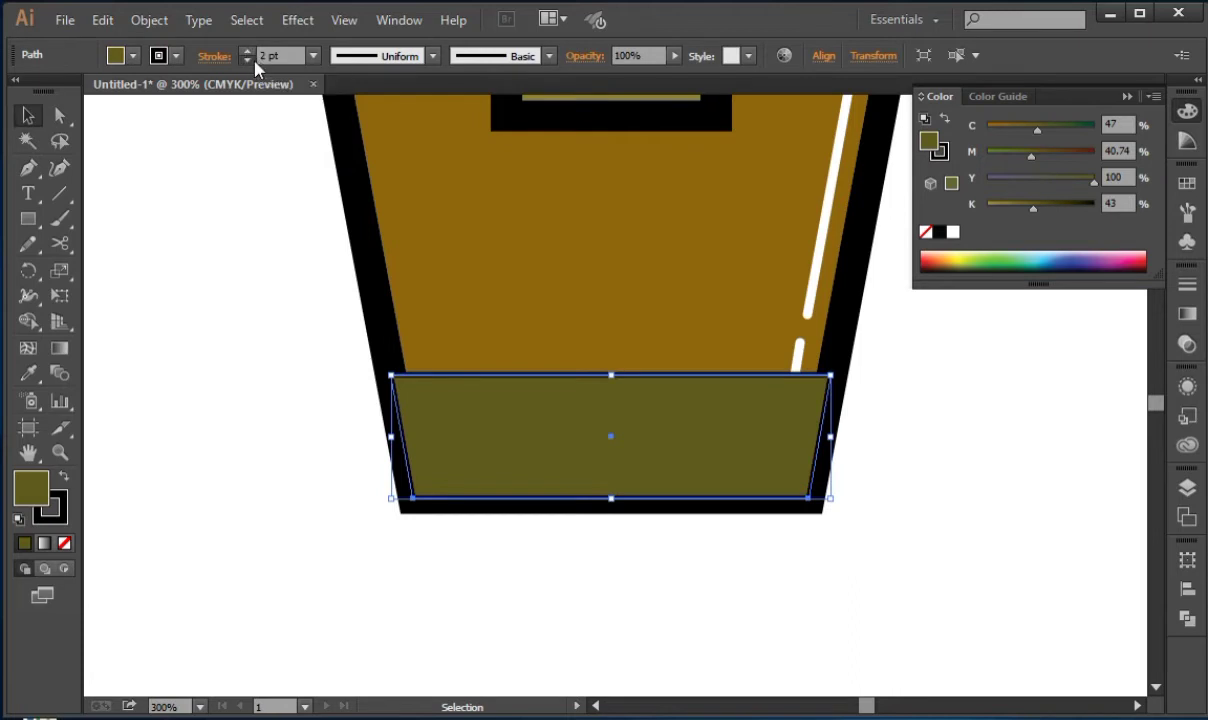
# Remove the olive base band's outline and narrow the band from both sides to fit between the cup's inner walls.
pyautogui.click(246, 60)
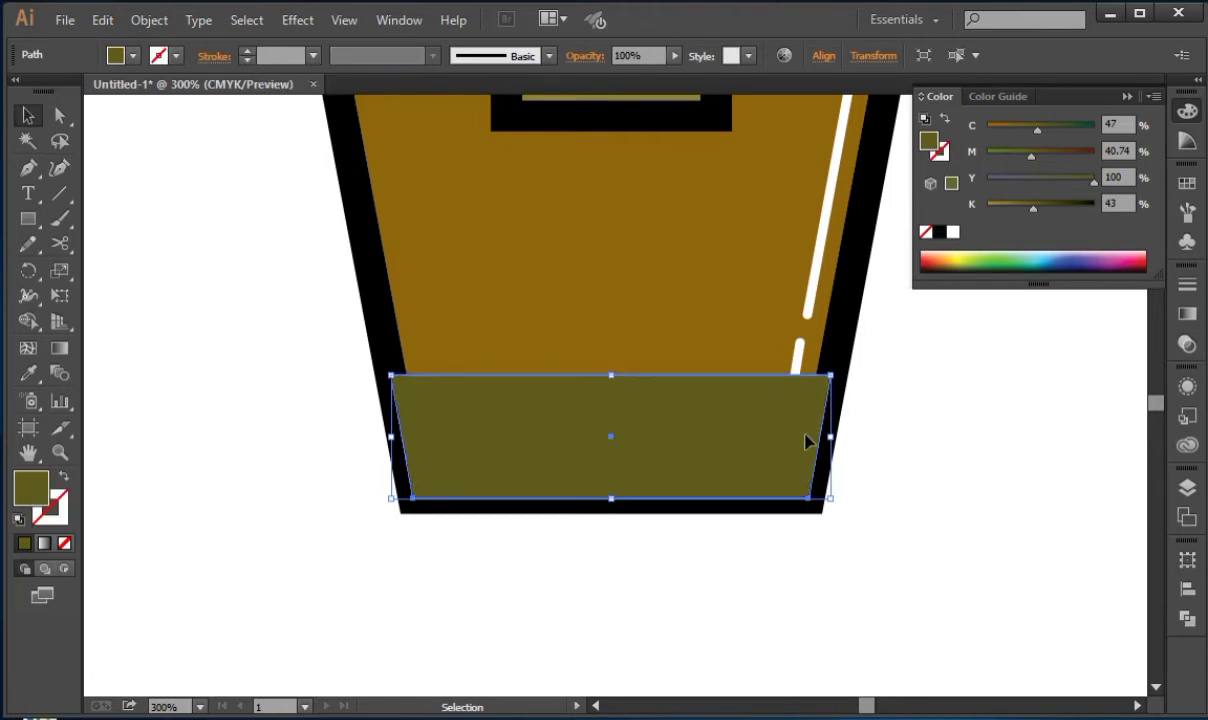
pyautogui.moveTo(829, 443); pyautogui.dragTo(818, 436)
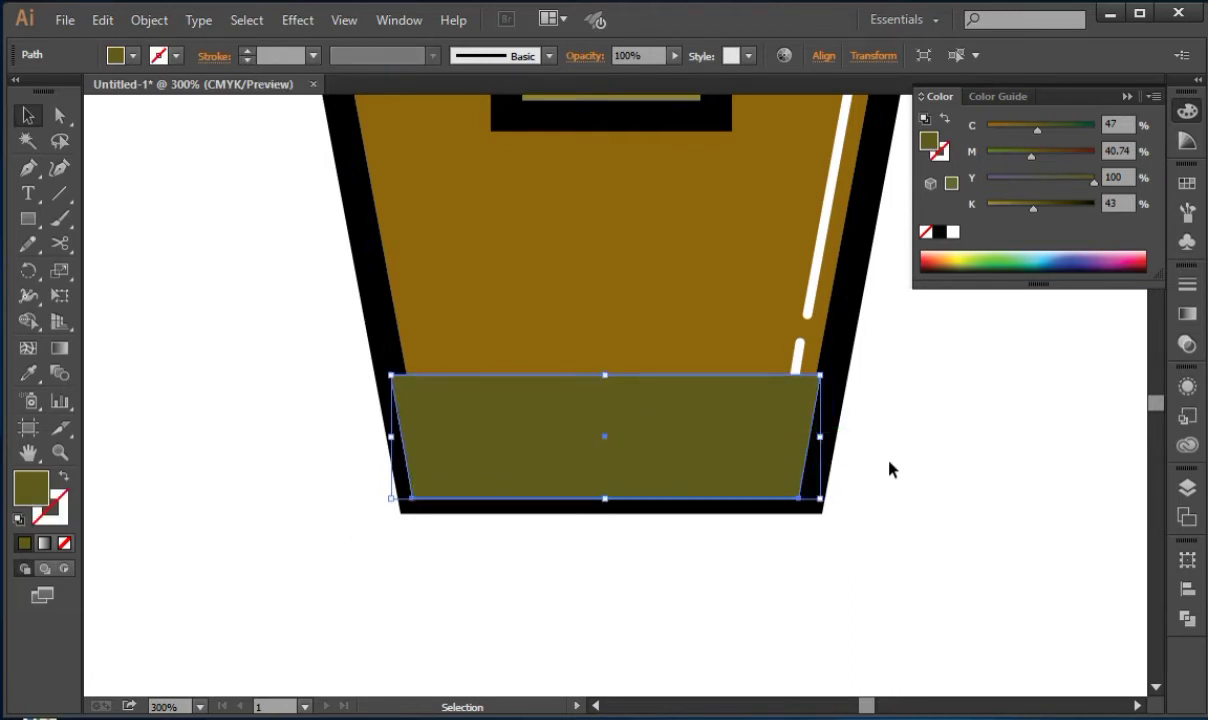
pyautogui.click(890, 466)
pyautogui.keyDown('ctrl'); pyautogui.click(736, 413); pyautogui.keyUp('ctrl')
pyautogui.scroll(2, 736, 413)
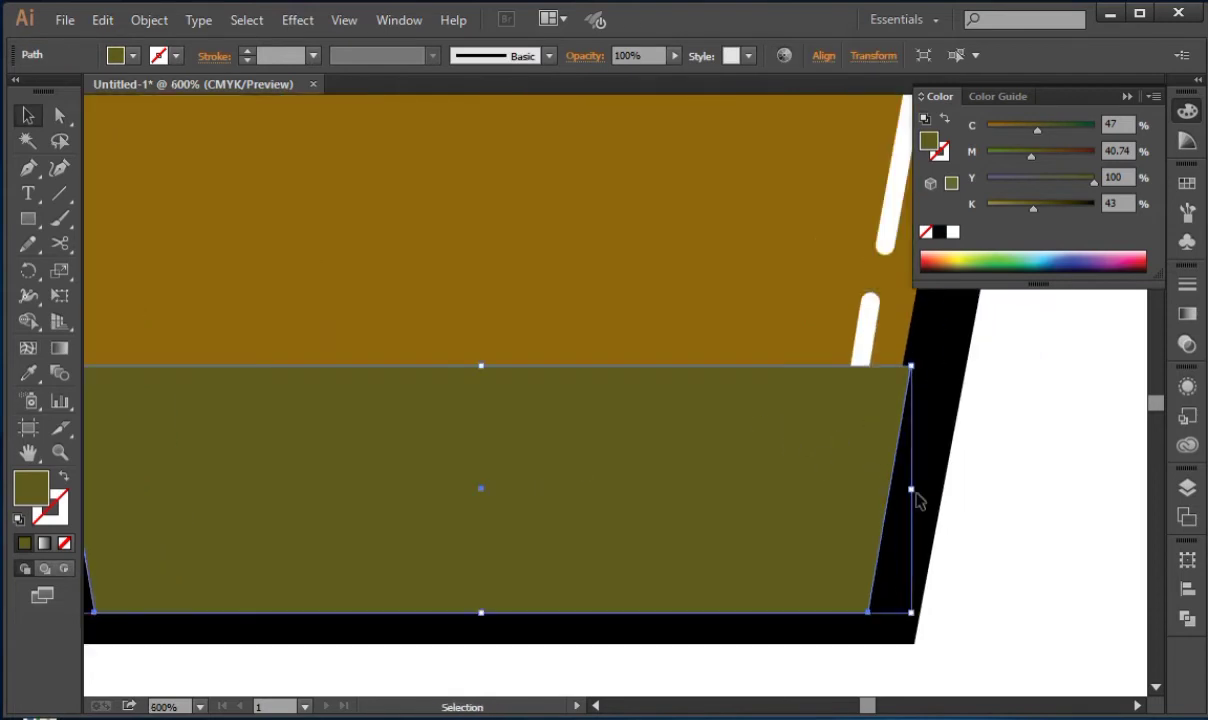
pyautogui.moveTo(912, 497); pyautogui.dragTo(914, 489)
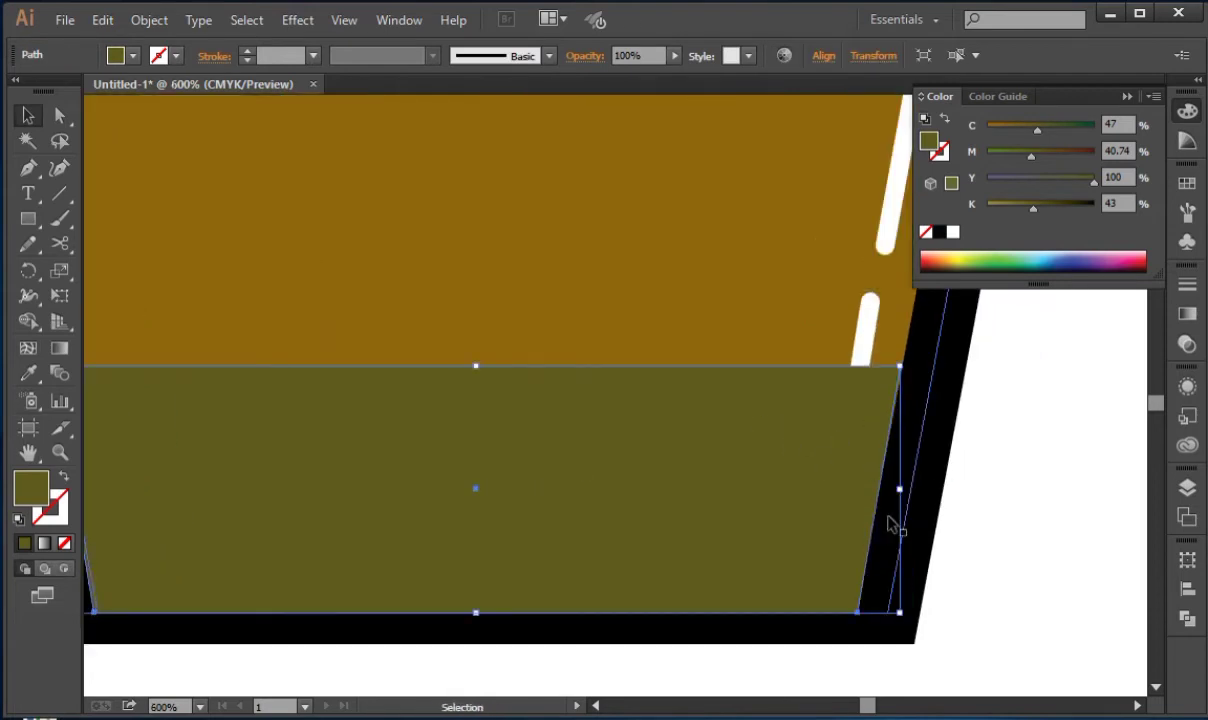
pyautogui.moveTo(769, 546); pyautogui.dragTo(1051, 546)
pyautogui.moveTo(335, 490); pyautogui.dragTo(364, 488)
pyautogui.click(286, 515)
pyautogui.scroll(-3, 286, 518)
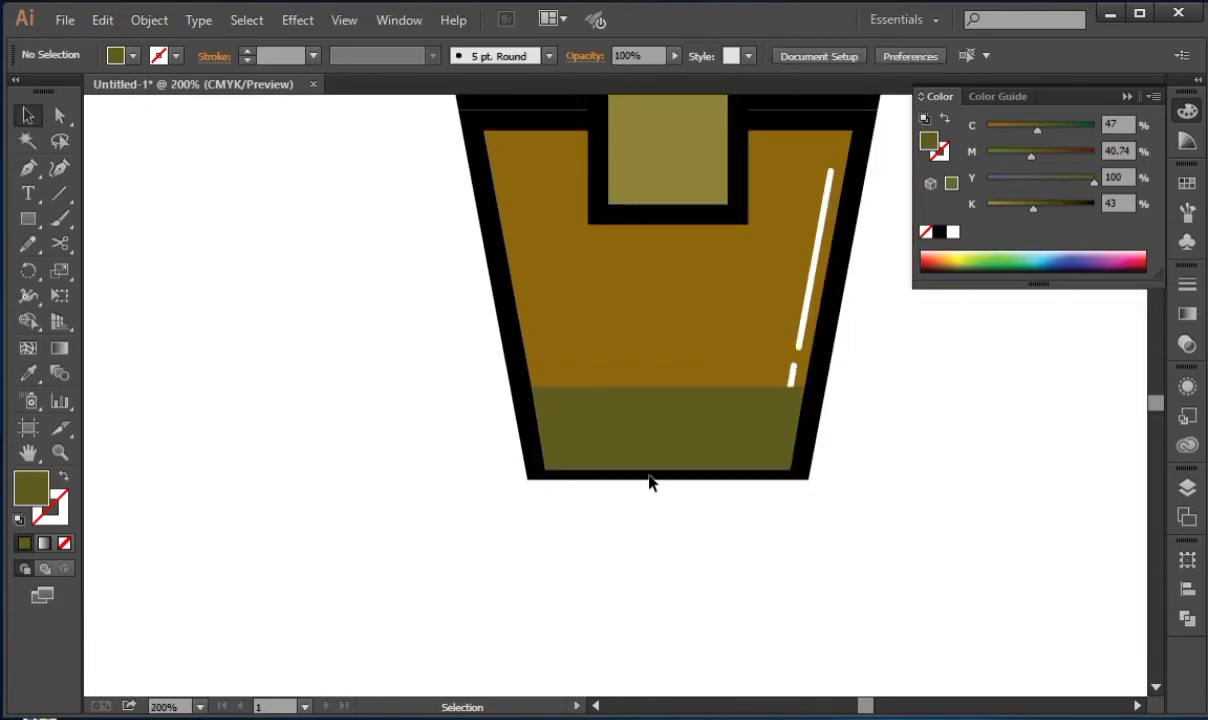
# Nudge the long and short white highlights on the brown section upward along the cup's side.
pyautogui.rightClick(789, 368)
pyautogui.click(876, 346)
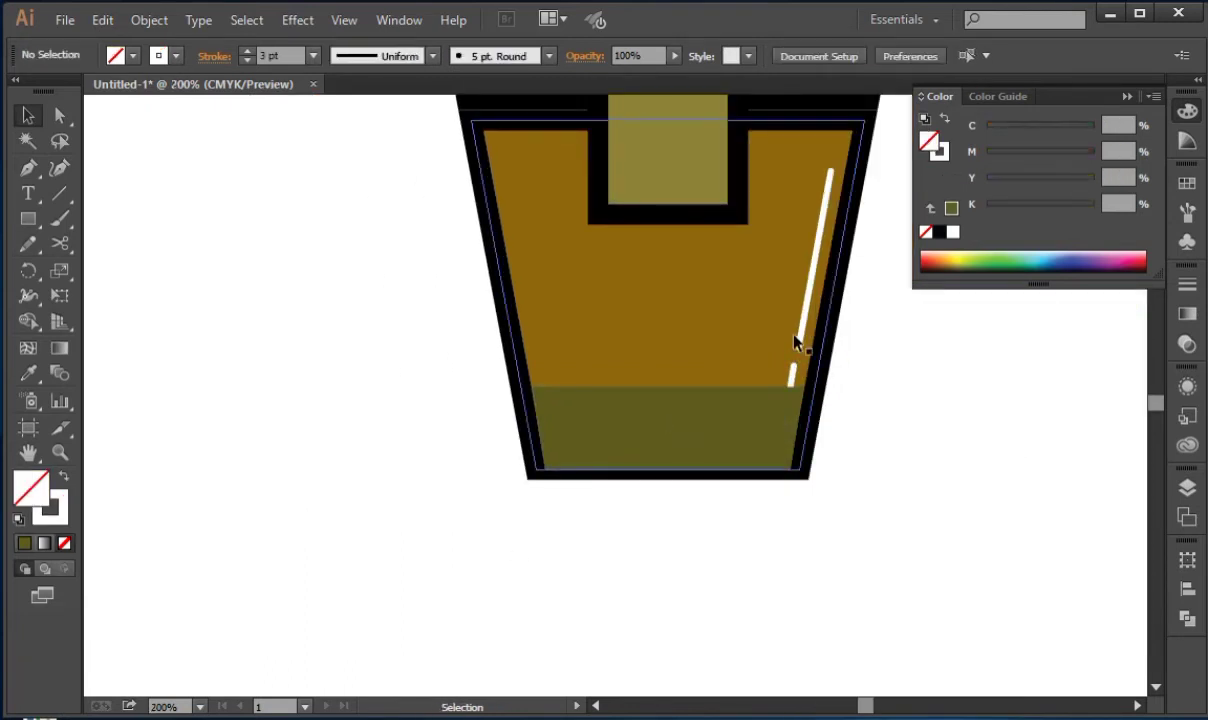
pyautogui.click(799, 340)
pyautogui.press('Up')
pyautogui.press('Up')
pyautogui.press('Up')
pyautogui.press('Up')
pyautogui.press('Up')
pyautogui.press('Up')
pyautogui.click(793, 375)
pyautogui.press('Up')
pyautogui.press('Up')
pyautogui.press('Up')
pyautogui.press('Up')
pyautogui.press('Up')
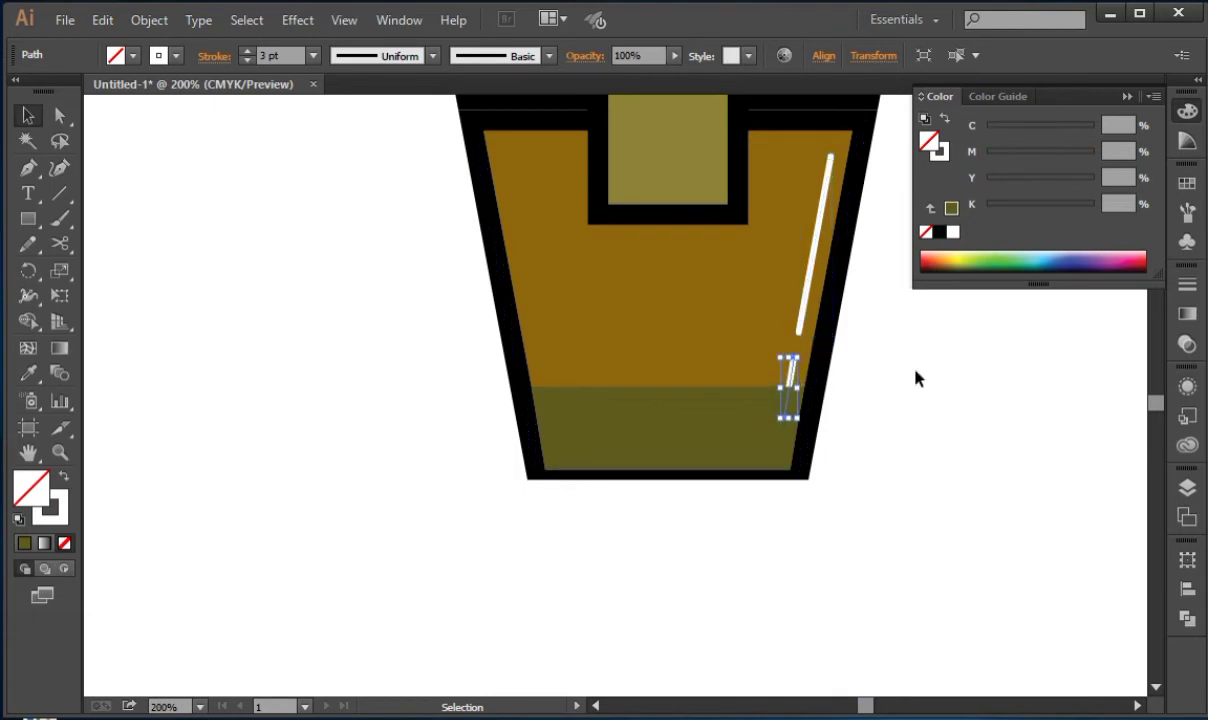
pyautogui.click(818, 270)
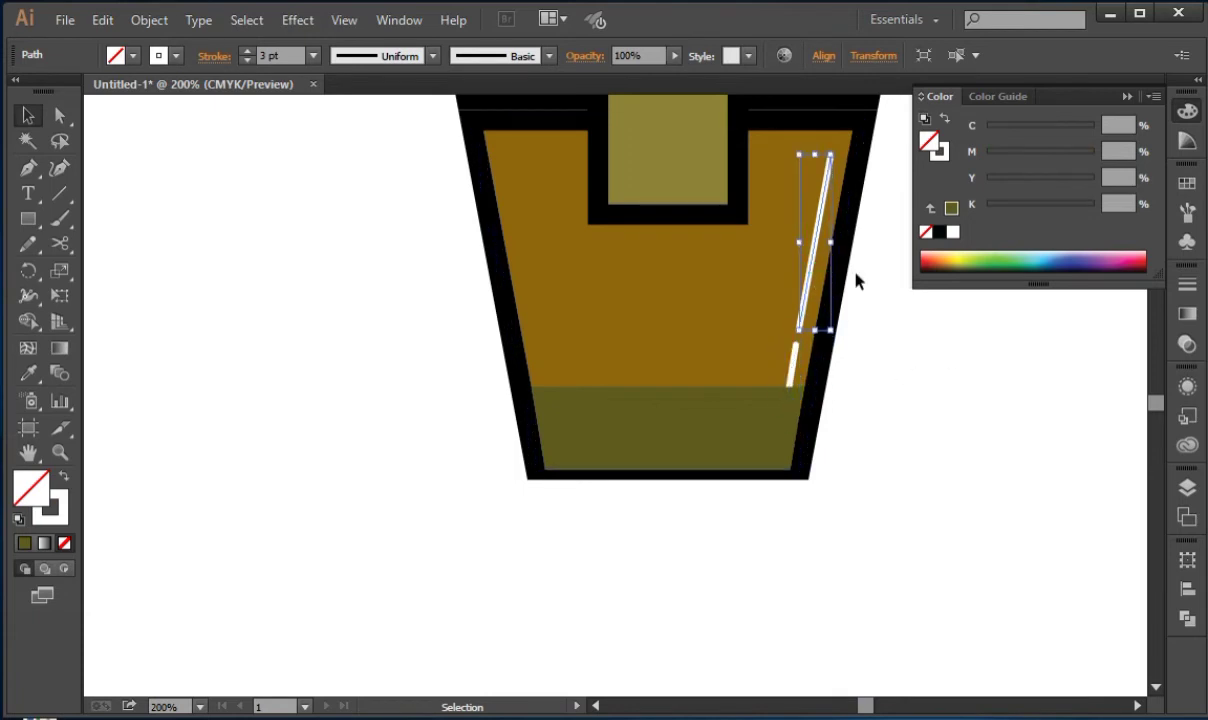
pyautogui.click(852, 377)
pyautogui.click(797, 348)
pyautogui.press('Up')
pyautogui.press('Up')
pyautogui.press('Up')
pyautogui.press('Up')
pyautogui.press('Up')
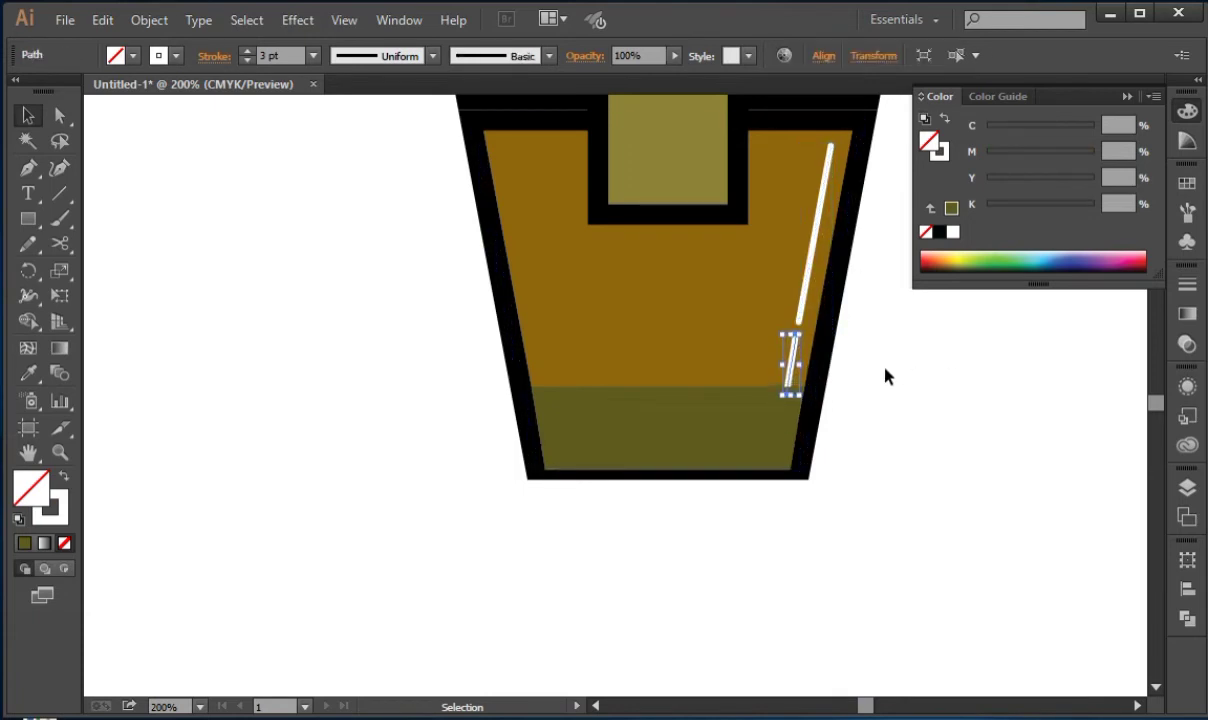
# Bring the short white highlight in front of the base band and lower both highlights slightly.
pyautogui.rightClick(814, 362)
pyautogui.moveTo(882, 658)
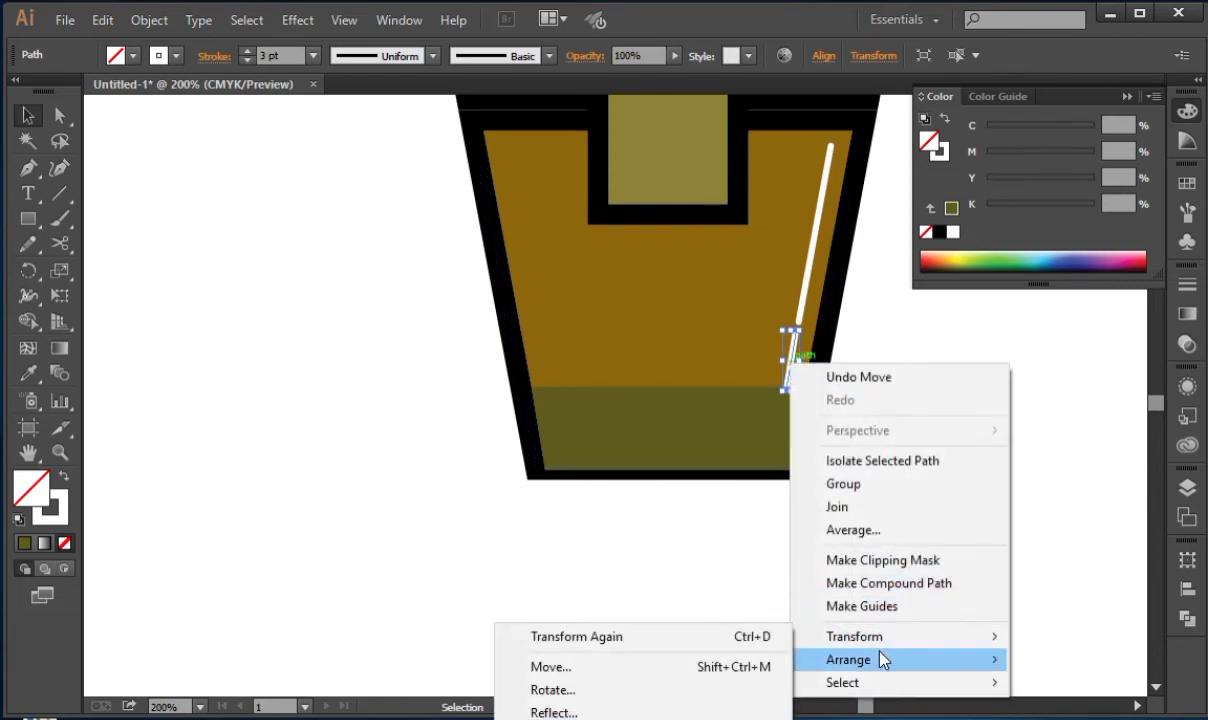
pyautogui.click(735, 660)
pyautogui.click(825, 496)
pyautogui.click(796, 372)
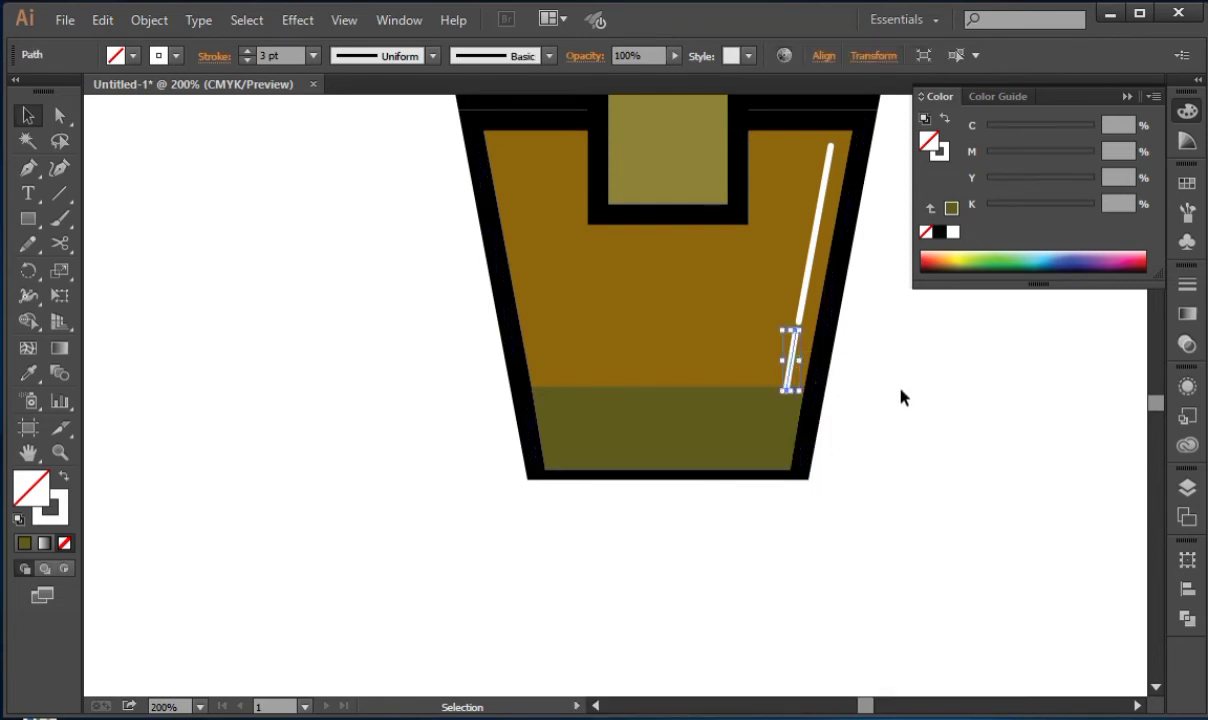
pyautogui.press('Down')
pyautogui.press('Down')
pyautogui.press('Down')
pyautogui.click(910, 406)
pyautogui.click(805, 300)
pyautogui.click(1025, 368)
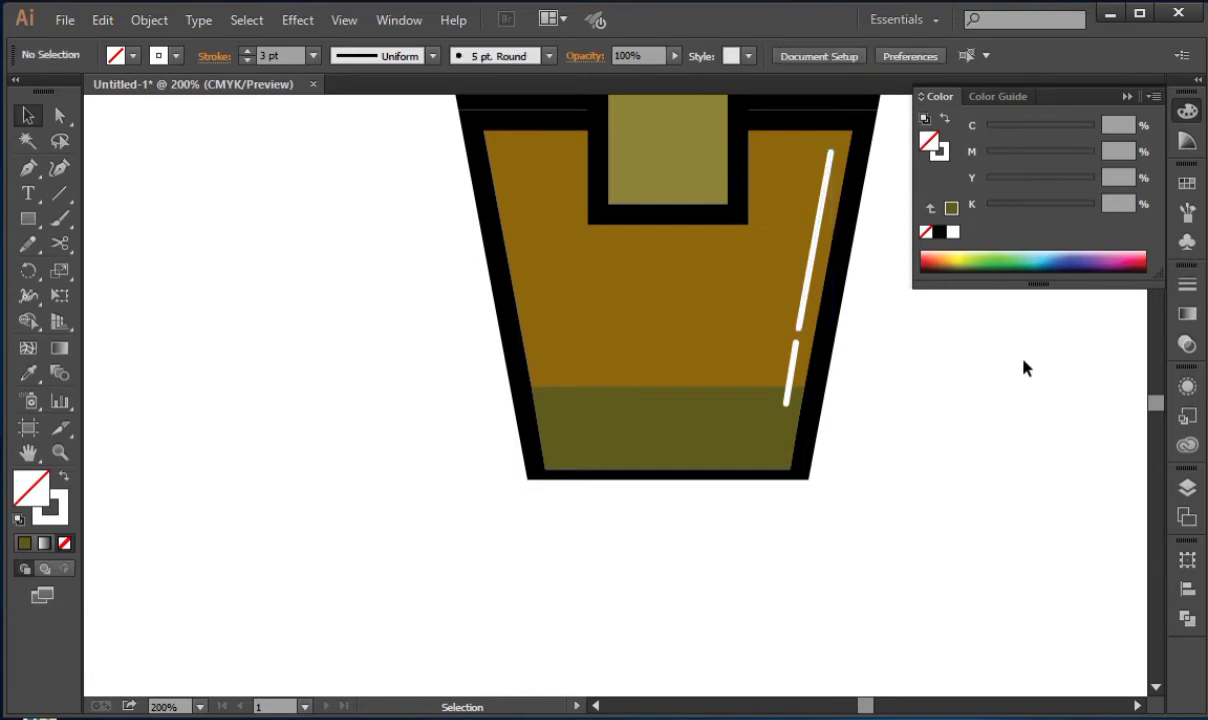
# Draw a thin, closed, uneven arch in the blank area beside the cup with the Pen tool, using the default white fill and black stroke.
pyautogui.moveTo(603, 435); pyautogui.dragTo(828, 571)
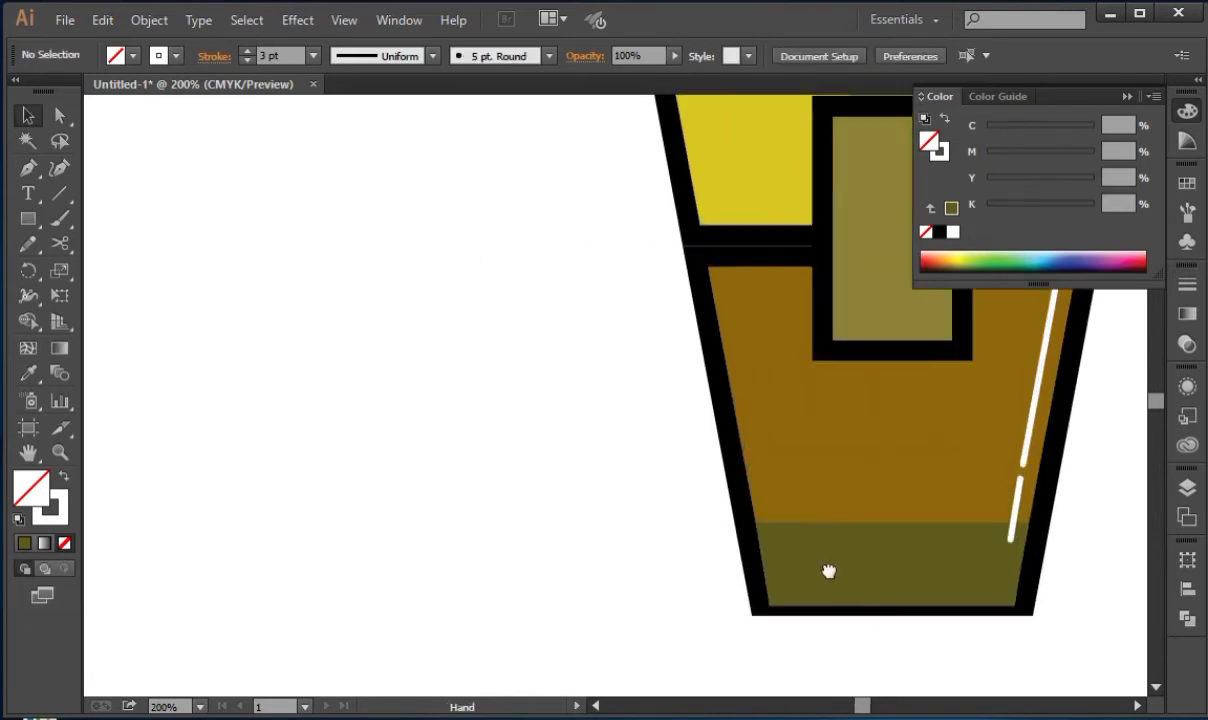
pyautogui.click(28, 170)
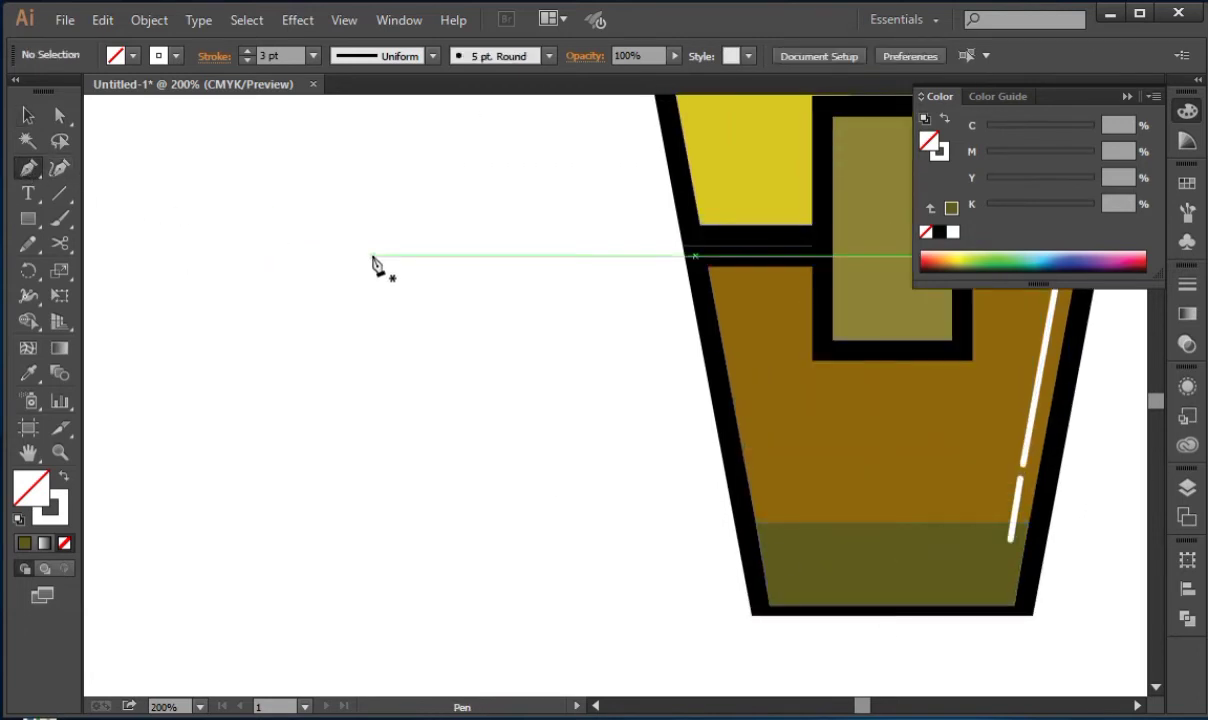
pyautogui.click(378, 204)
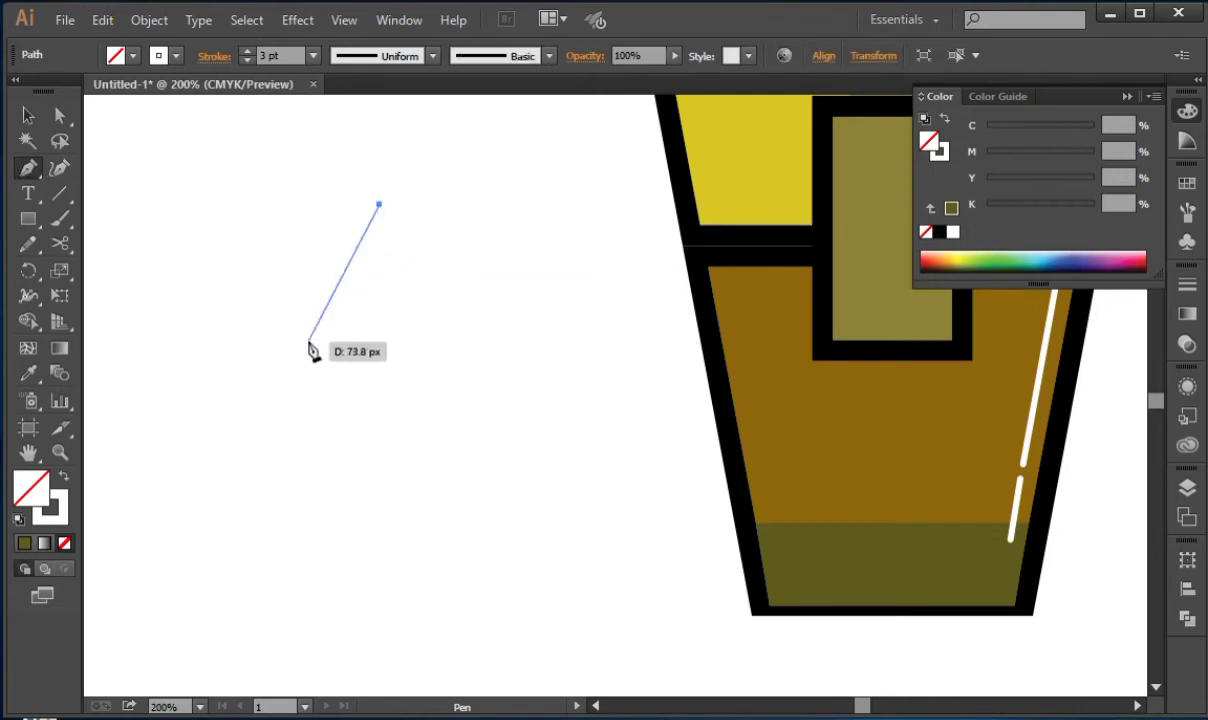
pyautogui.moveTo(332, 376); pyautogui.dragTo(337, 514)
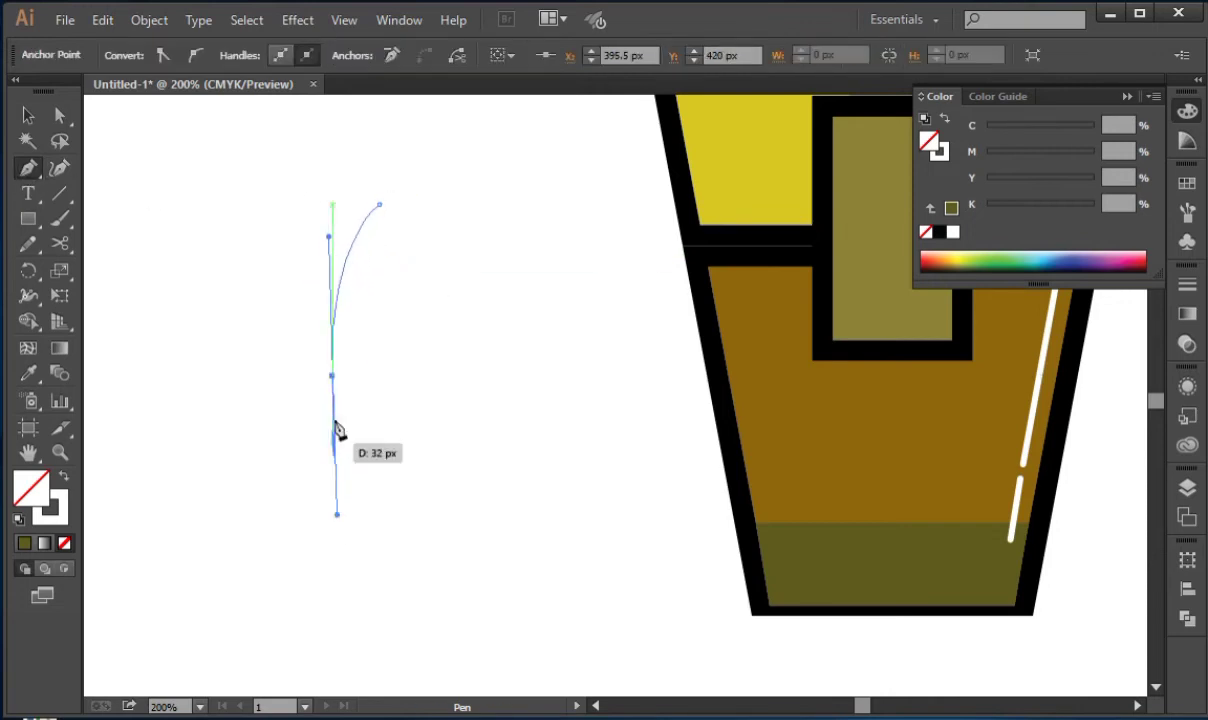
pyautogui.moveTo(337, 430); pyautogui.dragTo(388, 176)
pyautogui.moveTo(437, 144); pyautogui.dragTo(438, 417)
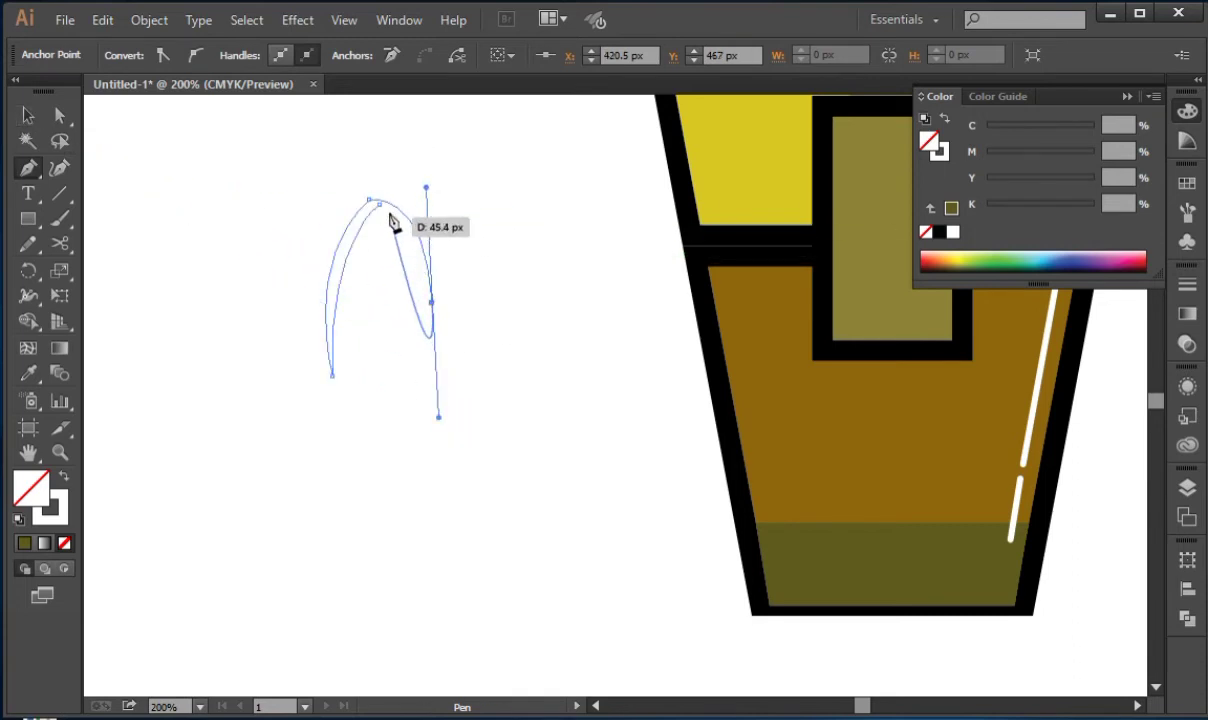
pyautogui.click(431, 301)
pyautogui.moveTo(381, 204); pyautogui.dragTo(342, 208)
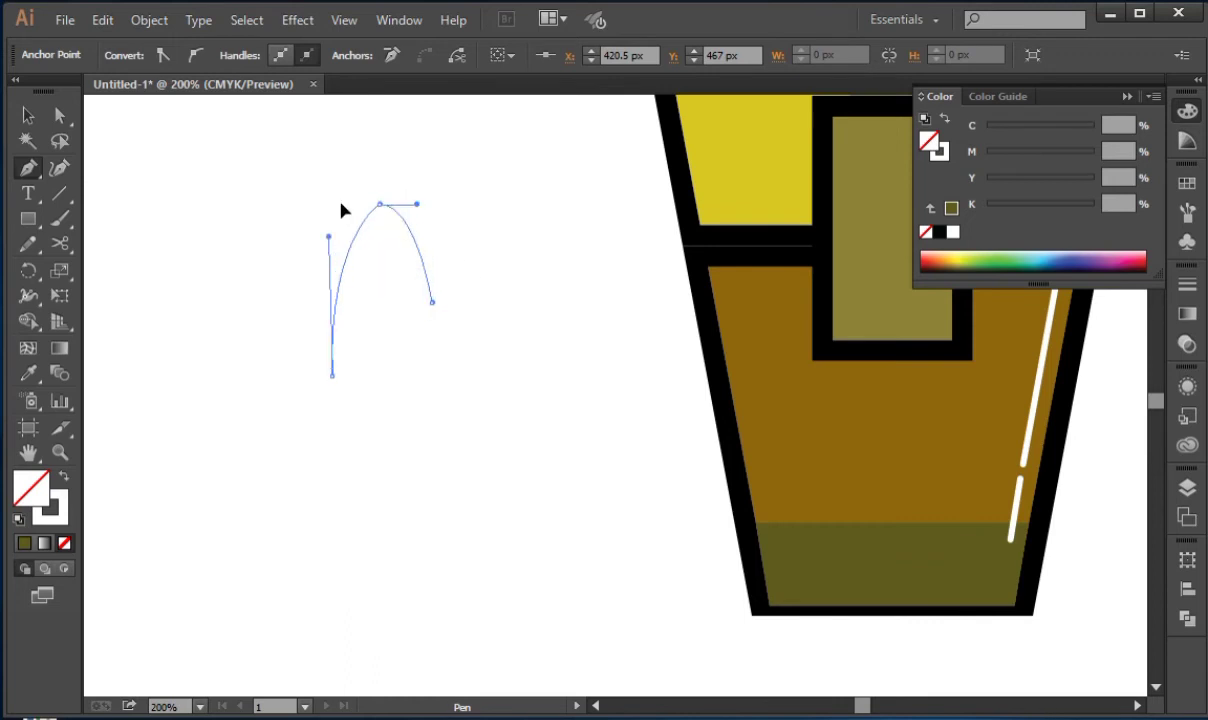
pyautogui.press('v')
pyautogui.click(355, 222)
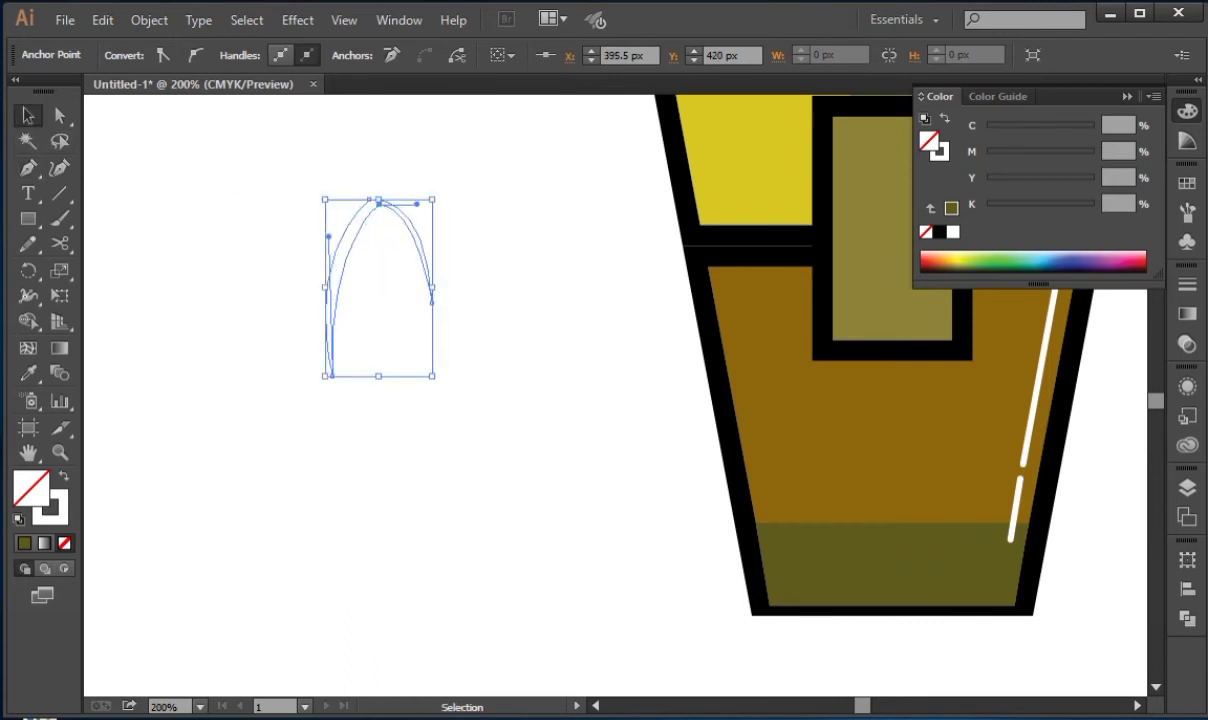
pyautogui.press('d')
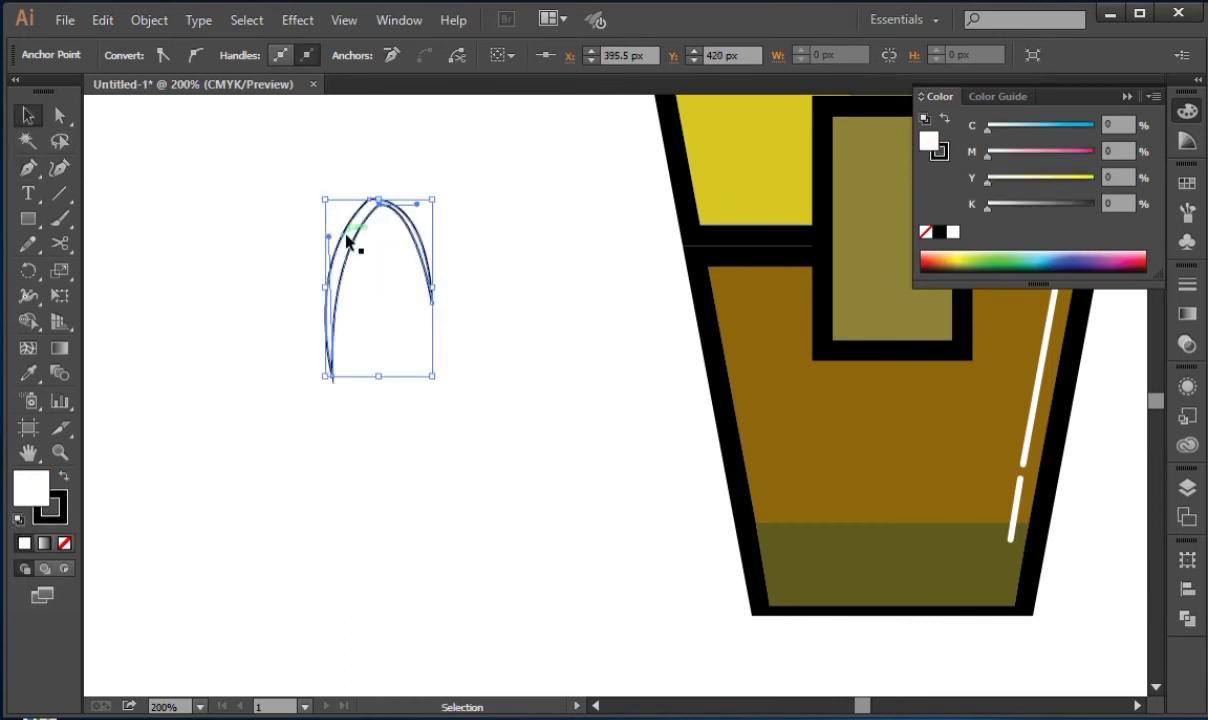
pyautogui.rightClick(349, 243)
pyautogui.moveTo(448, 507)
pyautogui.click(598, 585)
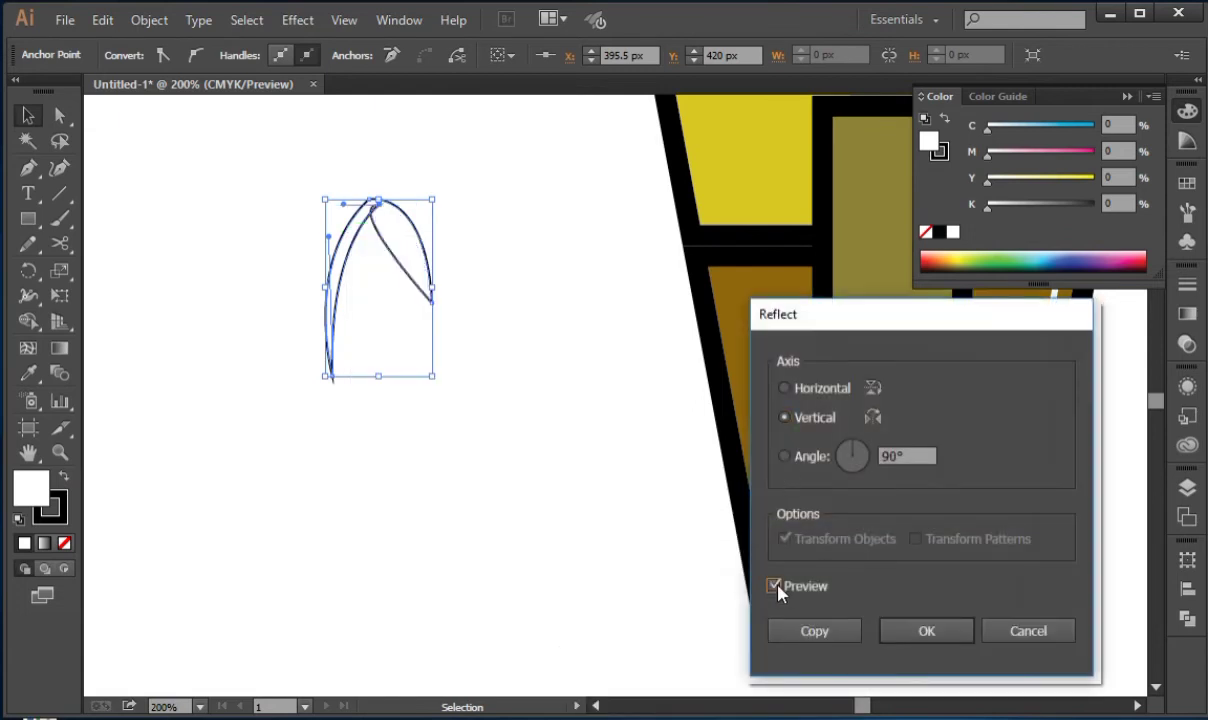
pyautogui.click(797, 587)
pyautogui.click(797, 587)
pyautogui.click(815, 388)
pyautogui.click(802, 588)
pyautogui.click(787, 591)
pyautogui.click(1014, 633)
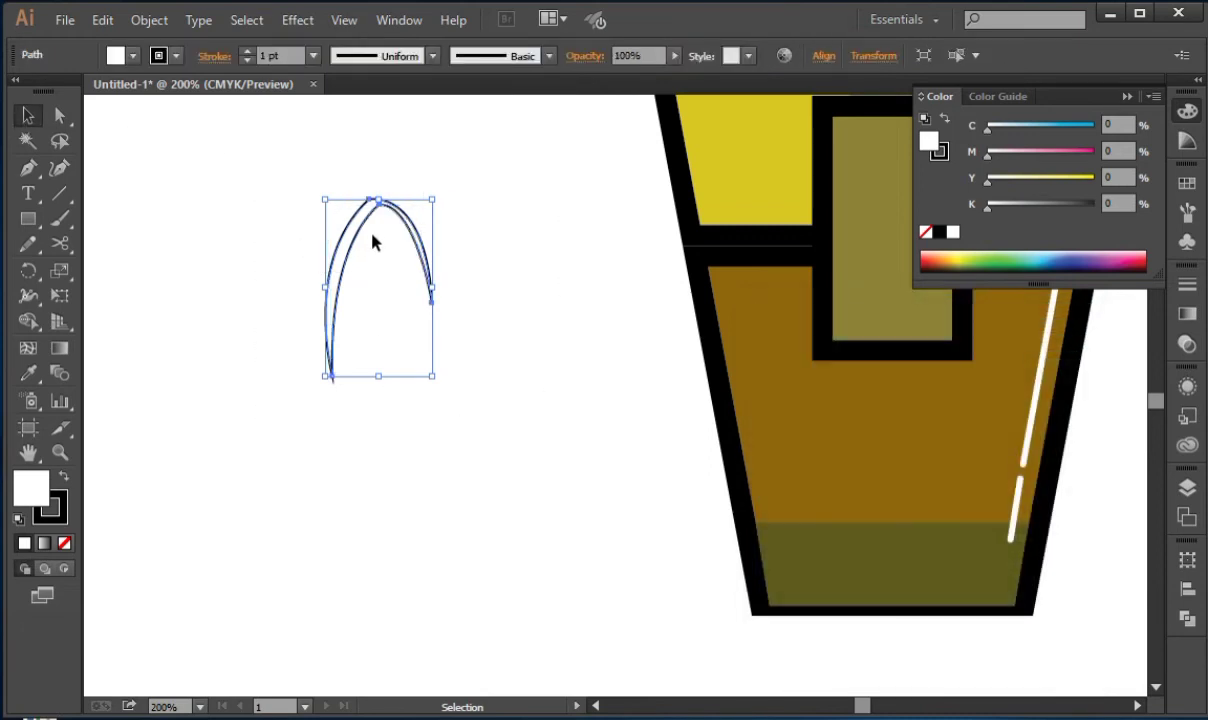
# Make a copy of the arch reflected across the vertical axis and place it beside the original to form an M.
pyautogui.rightClick(377, 198)
pyautogui.moveTo(572, 477)
pyautogui.click(658, 558)
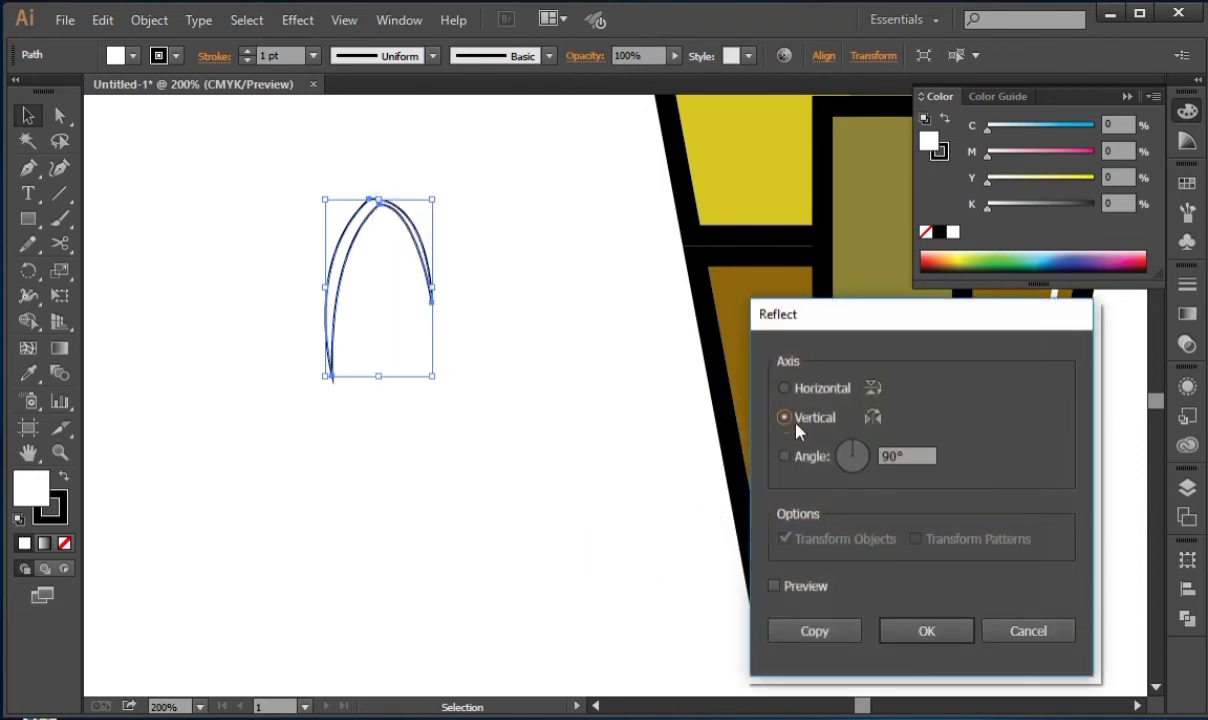
pyautogui.click(774, 586)
pyautogui.click(812, 630)
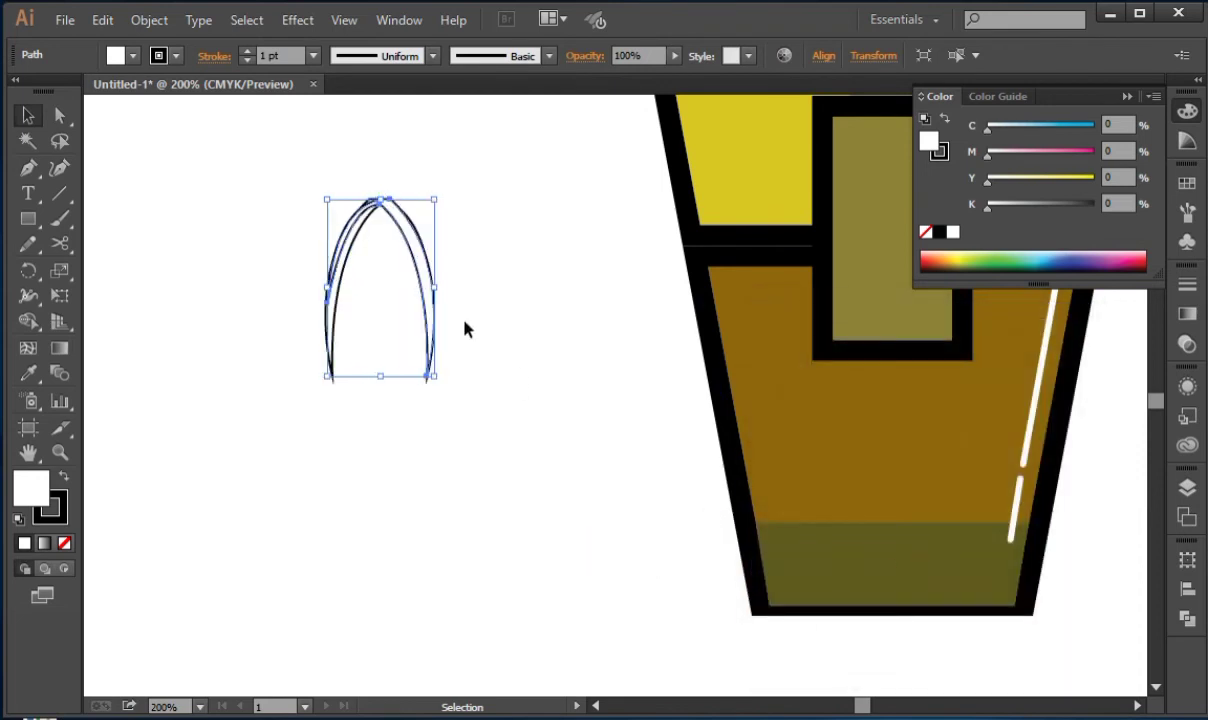
pyautogui.moveTo(465, 329); pyautogui.dragTo(540, 349)
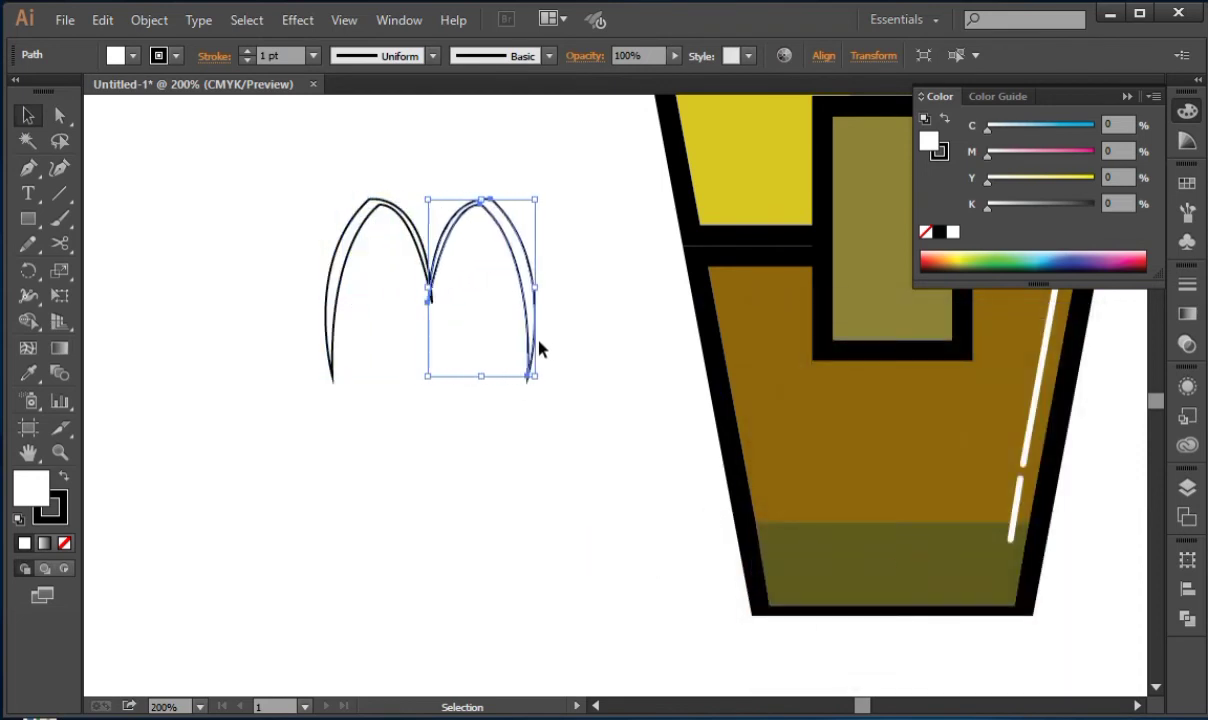
pyautogui.click(590, 368)
# Round the pointed ends of both arches.
pyautogui.moveTo(278, 163); pyautogui.dragTo(563, 487)
pyautogui.click(59, 115)
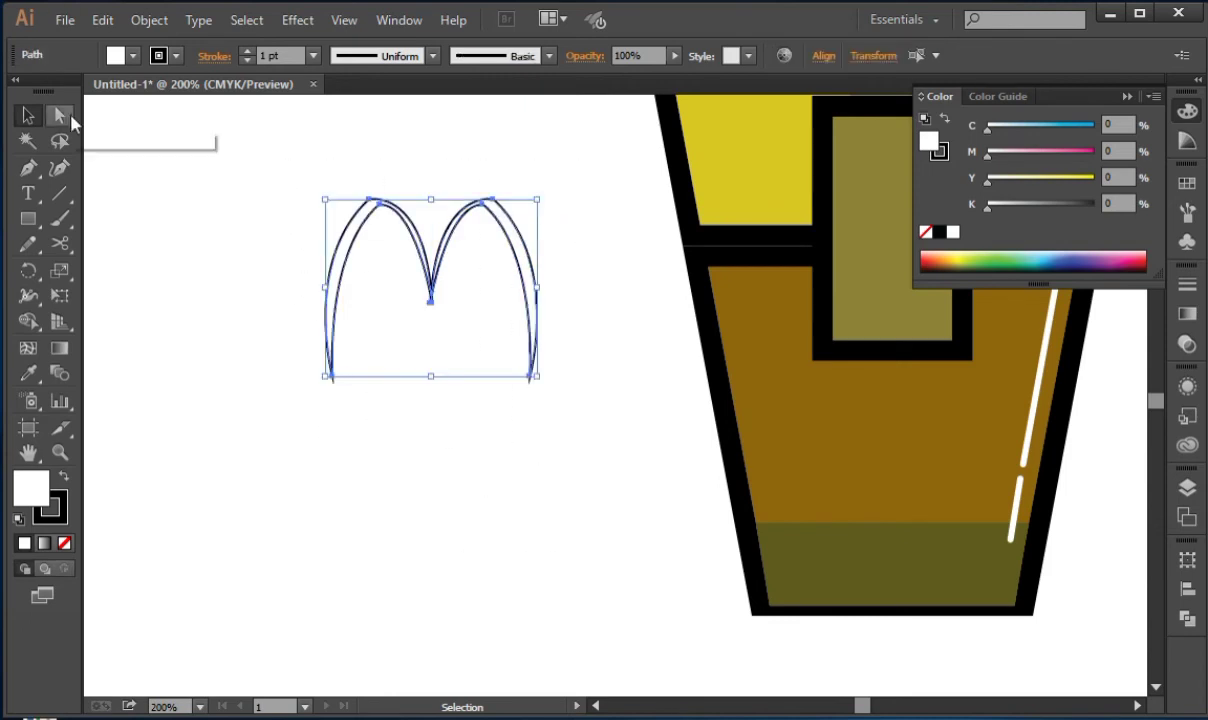
pyautogui.click(397, 145)
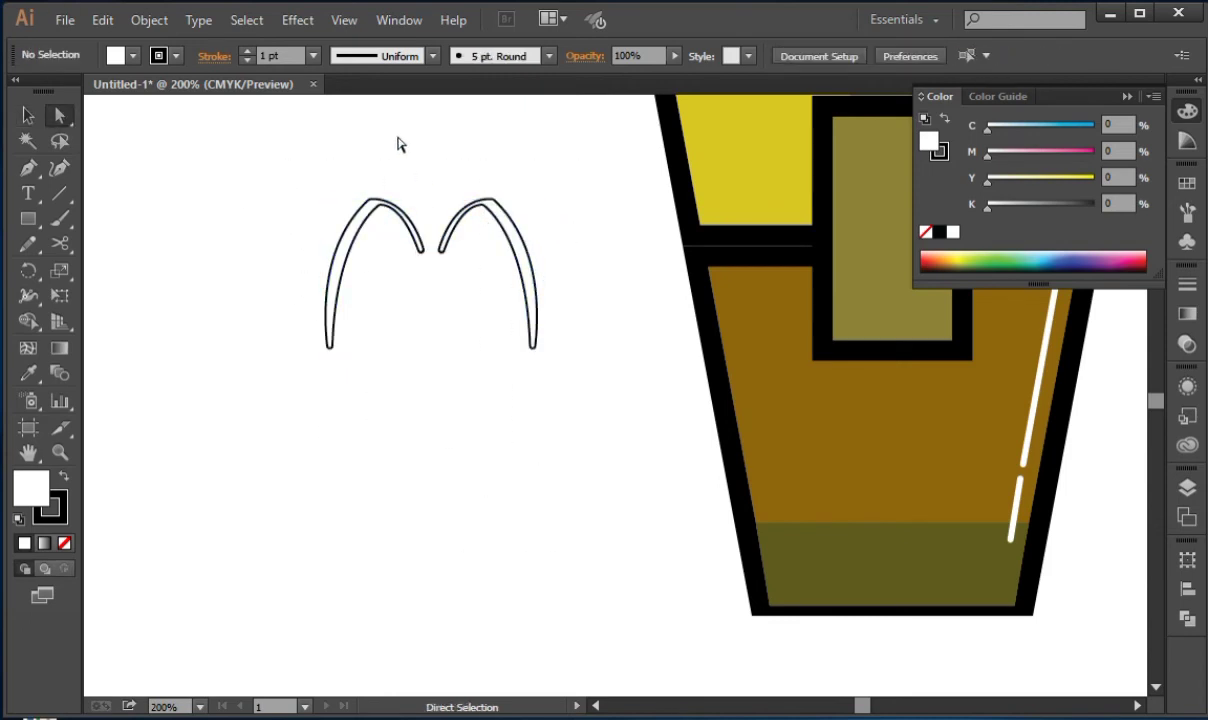
# Shift the original arch toward its mirrored copy until their short inner ends meet.
pyautogui.click(529, 238)
pyautogui.click(469, 225)
pyautogui.click(396, 214)
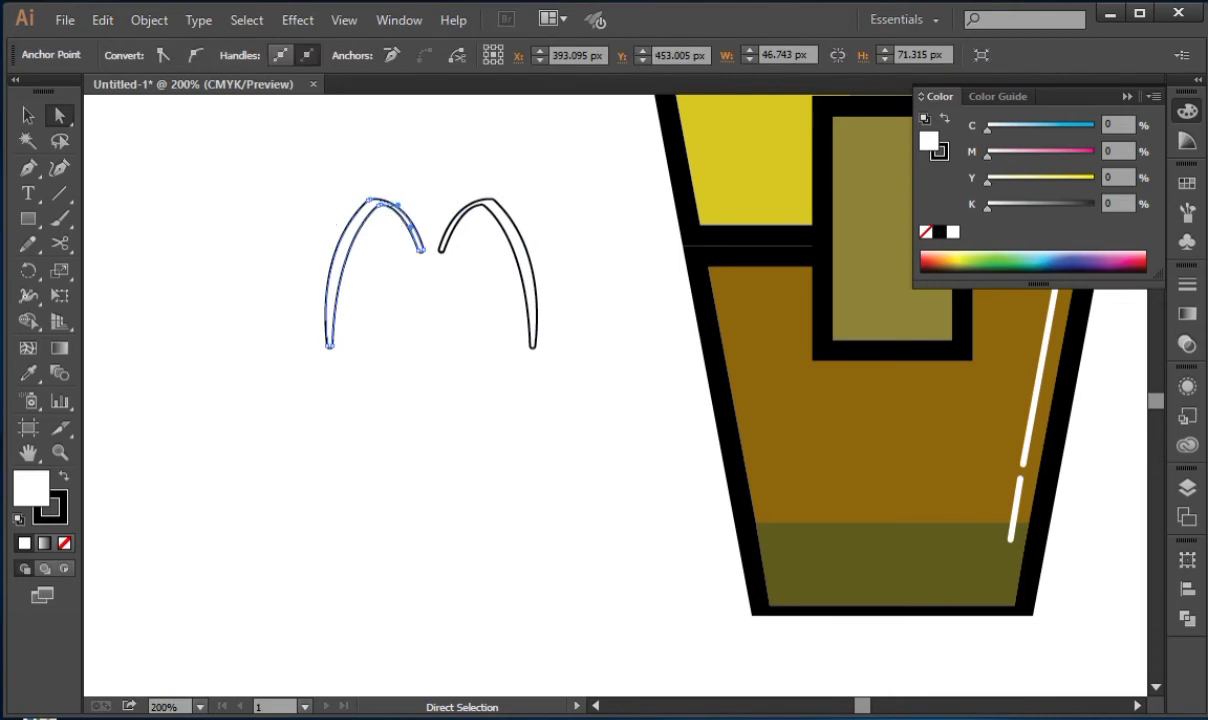
pyautogui.press('v')
pyautogui.press('Right')
pyautogui.press('Right')
pyautogui.press('Right')
pyautogui.press('Right')
pyautogui.press('Right')
pyautogui.press('Right')
pyautogui.press('Right')
pyautogui.press('Right')
pyautogui.press('Right')
pyautogui.press('Right')
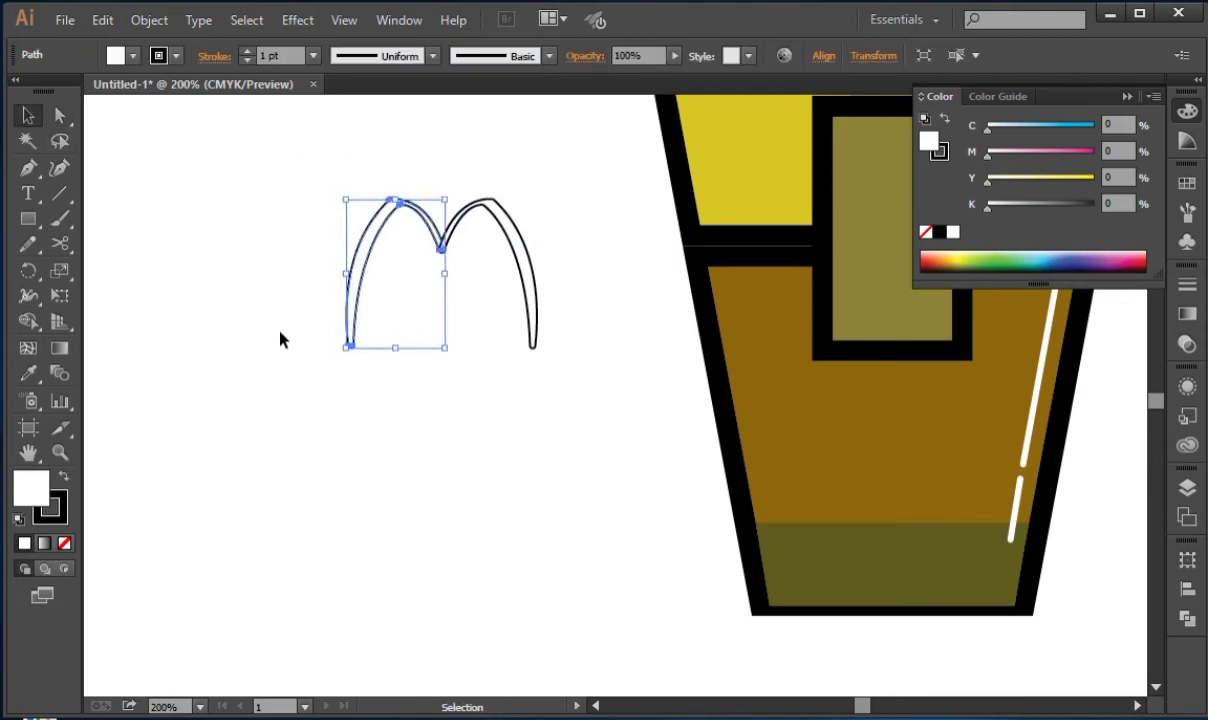
# Copy the label's appearance onto both arches, remove their outline and darken the olive fill to 68% black.
pyautogui.moveTo(314, 180); pyautogui.dragTo(480, 240)
pyautogui.click(22, 372)
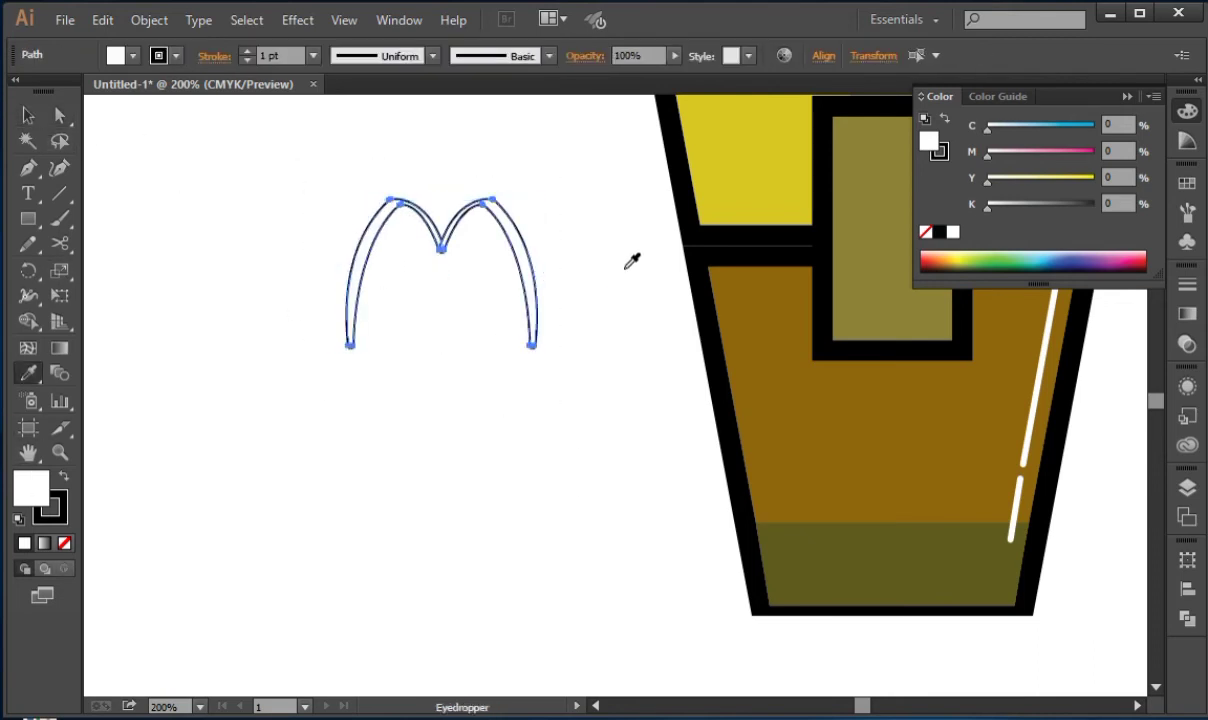
pyautogui.click(885, 255)
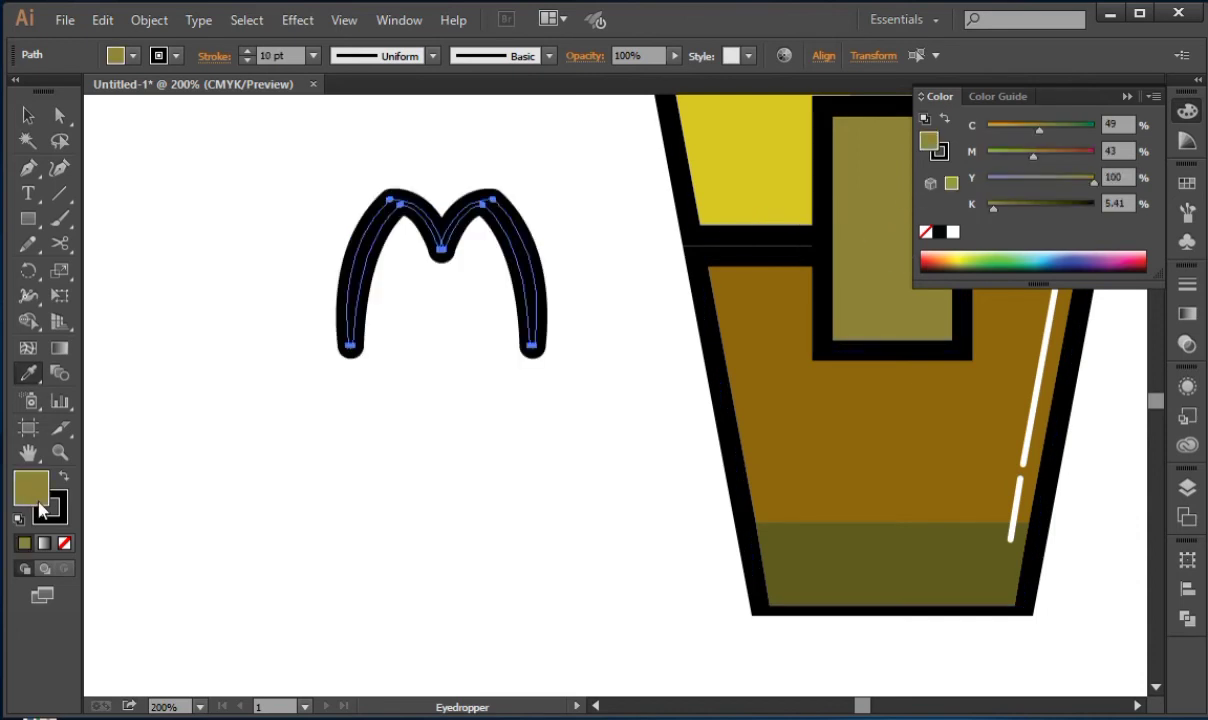
pyautogui.press('x')
pyautogui.press('/')
pyautogui.press('x')
pyautogui.moveTo(1087, 205); pyautogui.dragTo(1060, 203)
# Scale the M down to a small logo and group its two arches.
pyautogui.click(30, 118)
pyautogui.moveTo(531, 345); pyautogui.dragTo(465, 290)
pyautogui.click(458, 324)
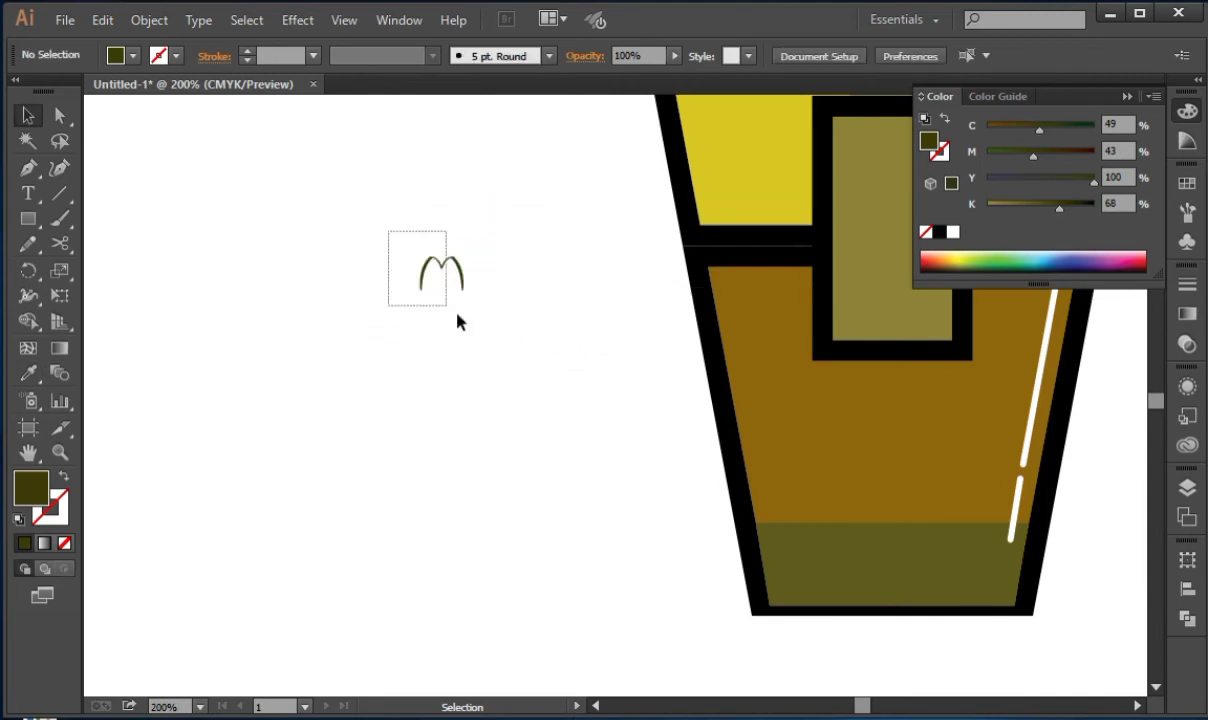
pyautogui.click(449, 274)
pyautogui.rightClick(449, 274)
pyautogui.click(491, 360)
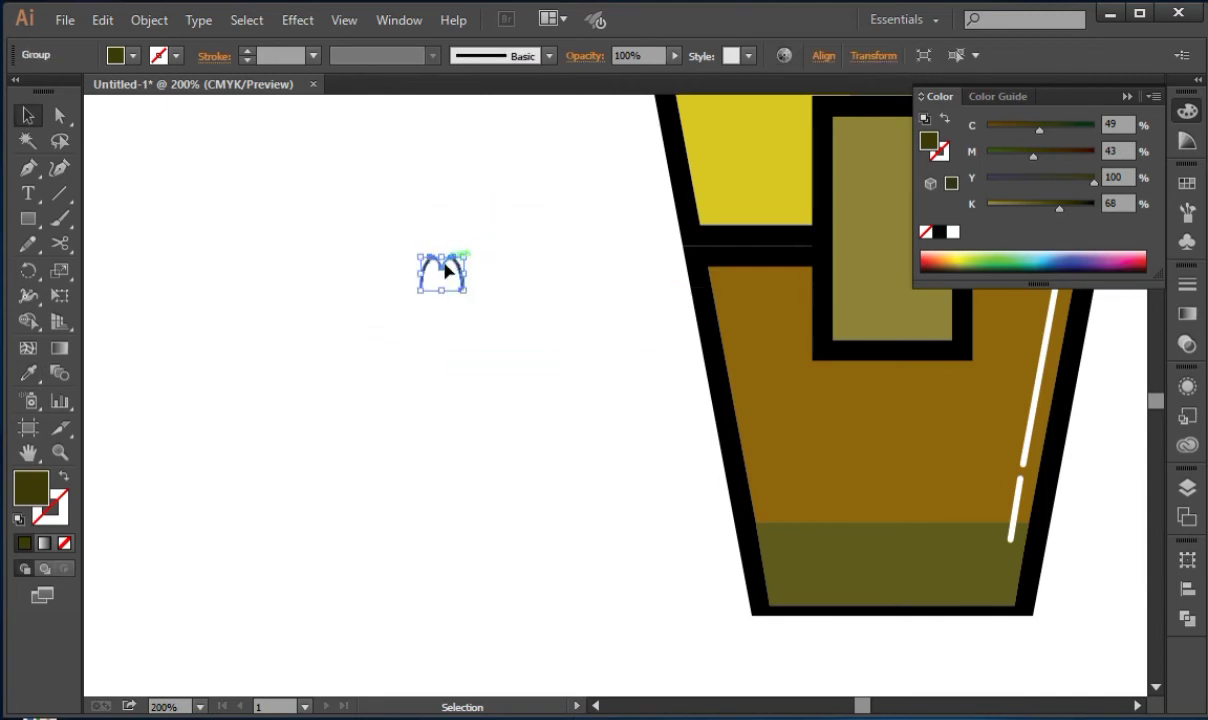
# Place the M group on the cup's olive label and enlarge it to nearly the label's inner width.
pyautogui.moveTo(445, 275); pyautogui.dragTo(887, 270)
pyautogui.moveTo(864, 331); pyautogui.dragTo(586, 412)
pyautogui.moveTo(632, 373); pyautogui.dragTo(680, 425)
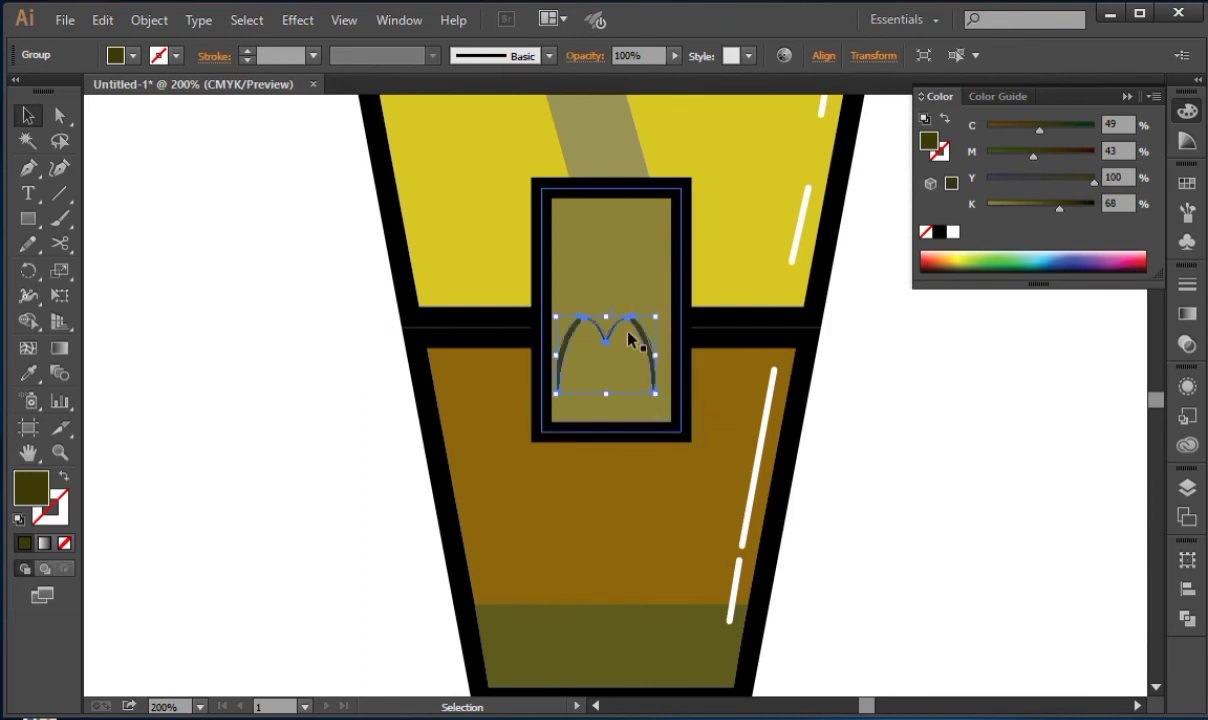
# Move the M group off the label into the blank area beside the cup and get ready to edit its anchor points.
pyautogui.moveTo(612, 330); pyautogui.dragTo(238, 236)
pyautogui.click(868, 431)
pyautogui.moveTo(342, 226); pyautogui.dragTo(579, 296)
pyautogui.click(56, 115)
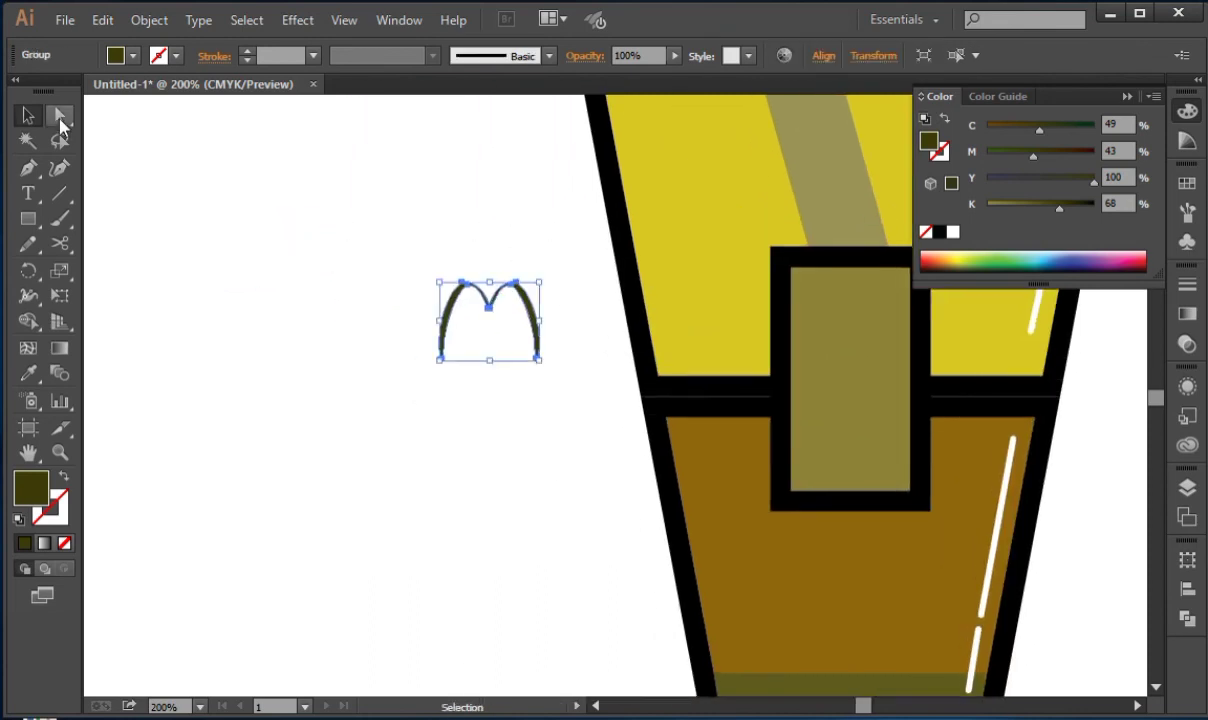
# Raise the outer top anchor point of the M's right arch by five nudges.
pyautogui.hotkey('ctrl', '+')
pyautogui.hotkey('ctrl', '+')
pyautogui.hotkey('ctrl', '+')
pyautogui.hotkey('ctrl', '+')
pyautogui.moveTo(409, 164); pyautogui.dragTo(604, 465)
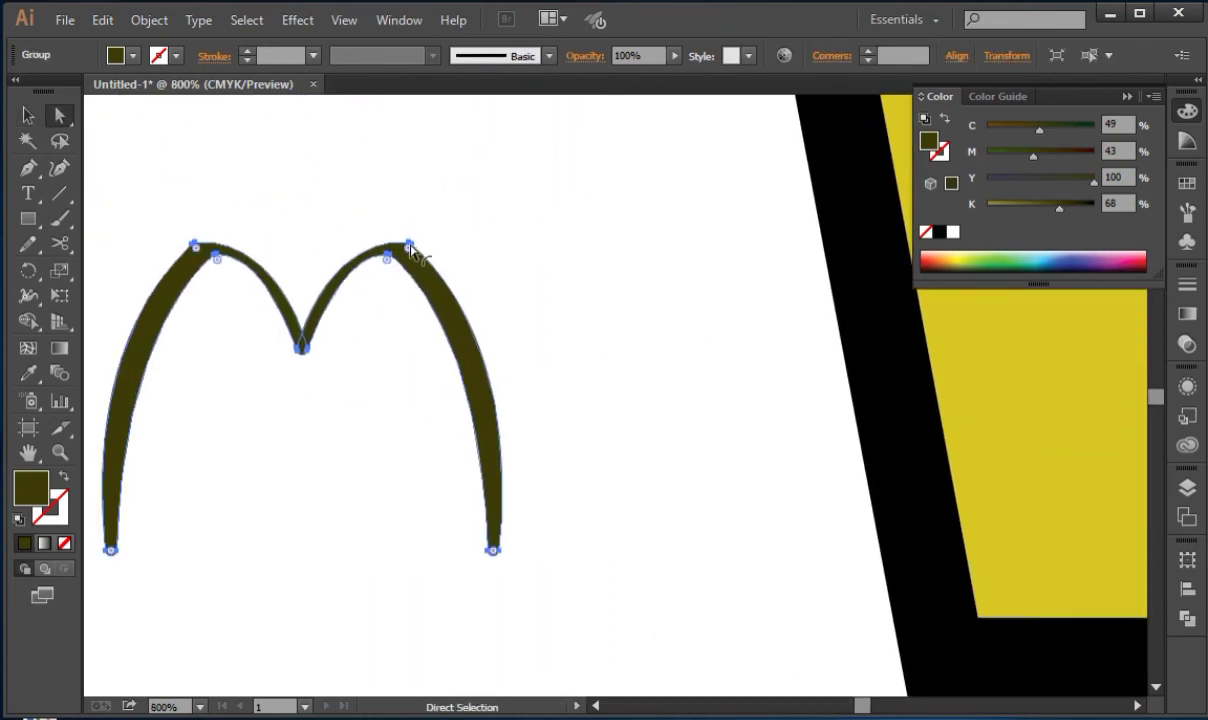
pyautogui.click(404, 241)
pyautogui.press('Up')
pyautogui.press('Up')
pyautogui.press('Up')
pyautogui.press('Up')
pyautogui.press('Up')
# Raise the outer top anchor point of the left arch by five nudges to match the right arch.
pyautogui.click(190, 236)
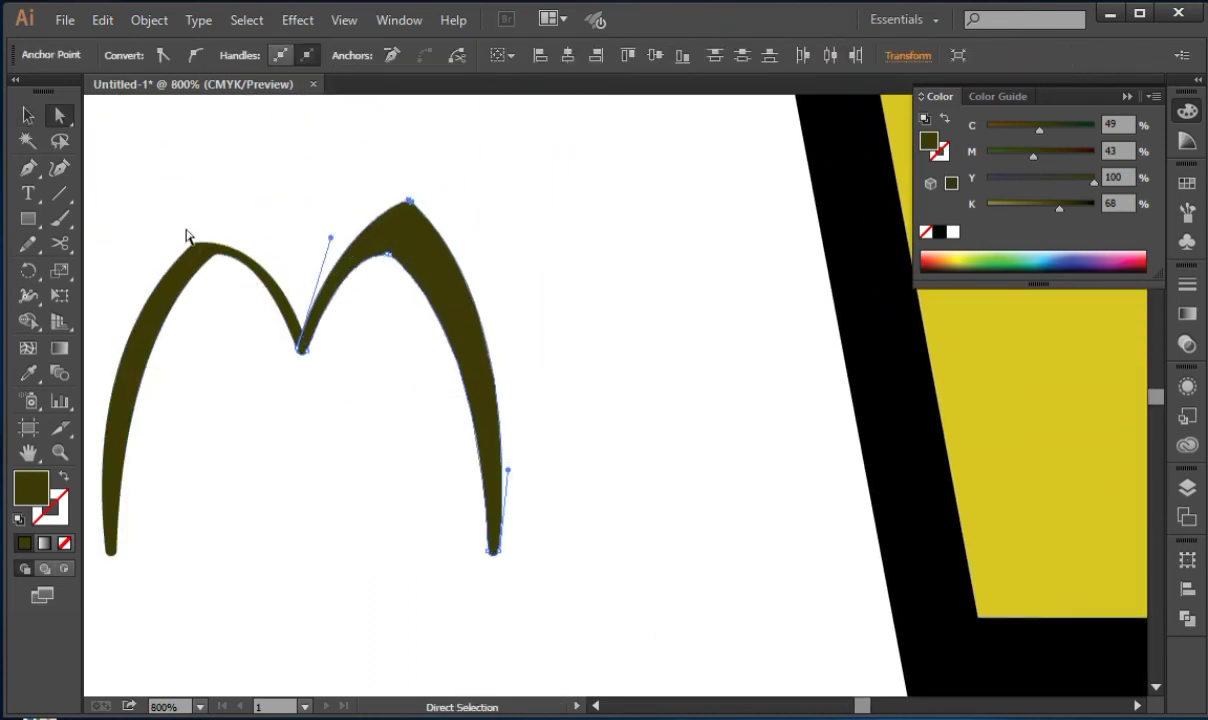
pyautogui.press('Up')
pyautogui.press('Up')
pyautogui.press('Up')
pyautogui.press('Up')
pyautogui.press('Up')
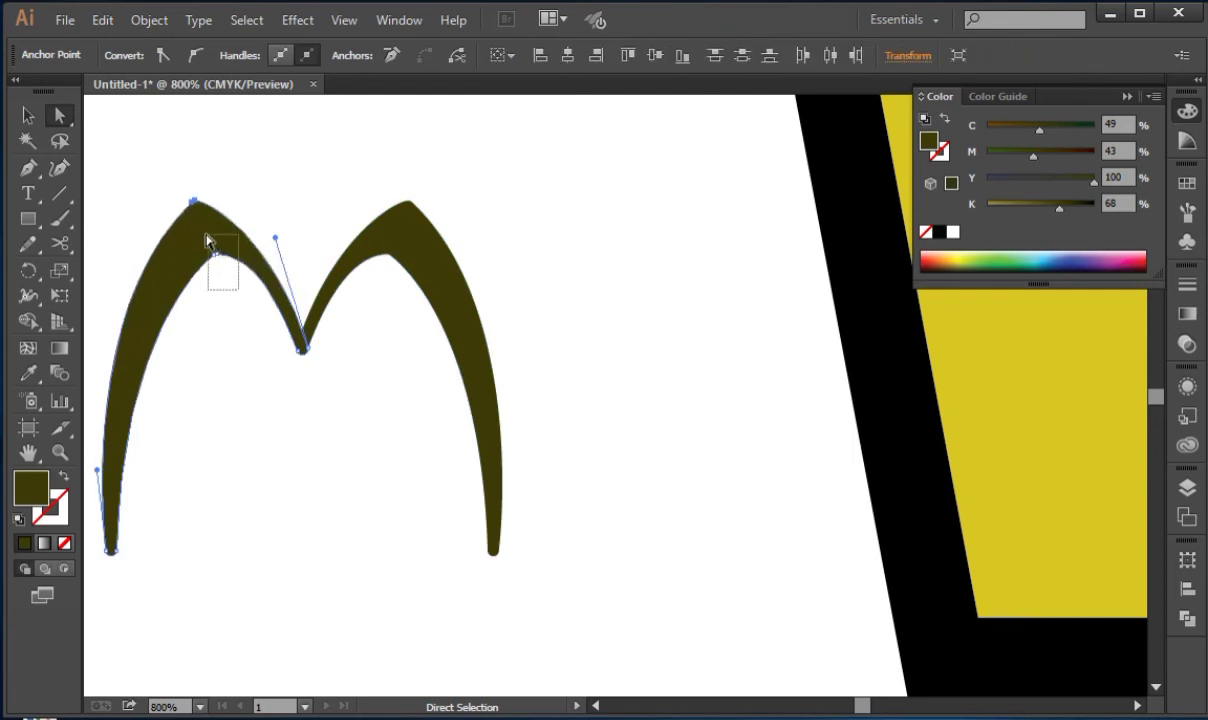
# Nudge the inner top anchor points of both arches down to thicken the tops of the M.
pyautogui.moveTo(210, 243); pyautogui.dragTo(258, 283)
pyautogui.press('Down')
pyautogui.press('Down')
pyautogui.moveTo(402, 335); pyautogui.dragTo(380, 258)
pyautogui.press('Down')
pyautogui.press('Down')
pyautogui.press('Down')
pyautogui.click(579, 317)
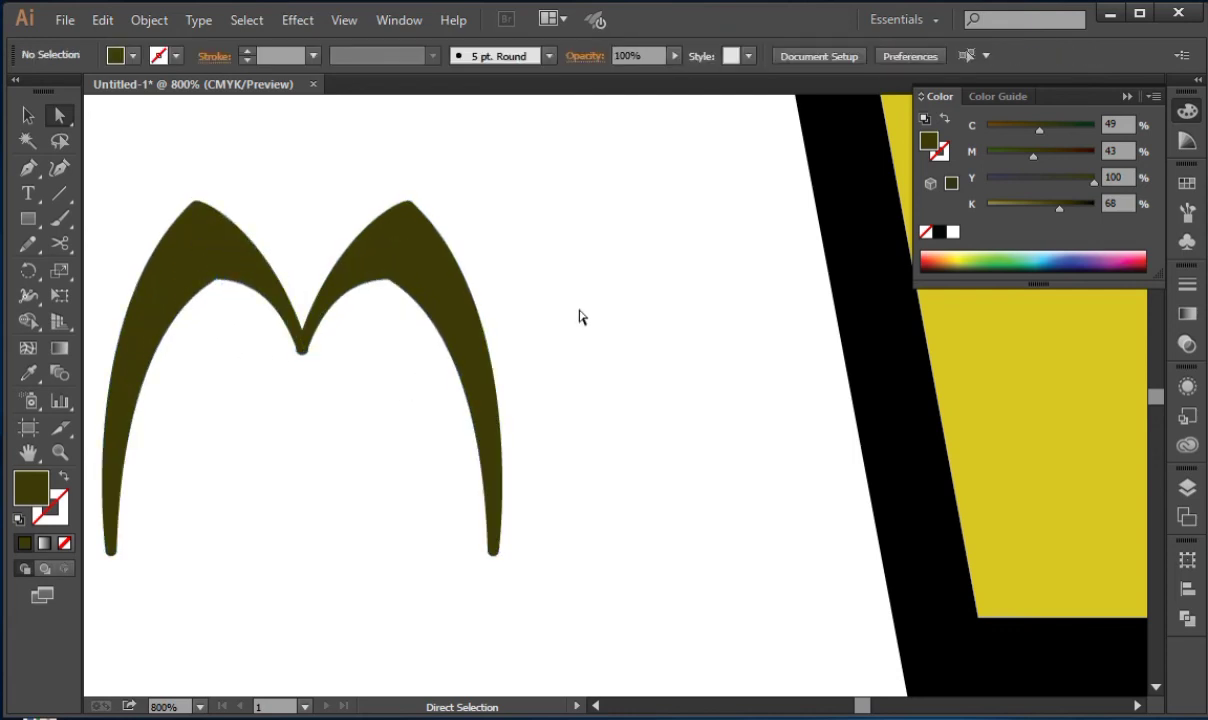
# Raise the anchor points at the central junction where the M's two arches meet.
pyautogui.moveTo(278, 343); pyautogui.dragTo(279, 344)
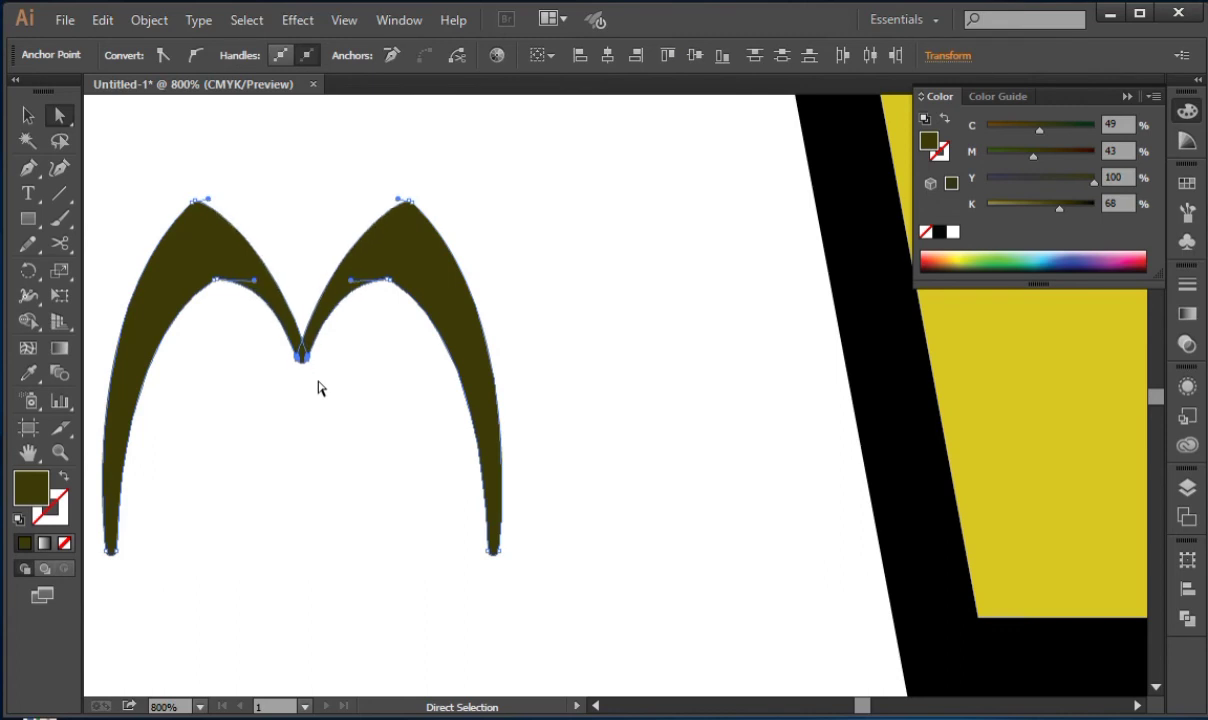
pyautogui.press('Up')
pyautogui.press('Up')
# Widen the lower ends of both M legs by moving their inner bottom anchor points inward.
pyautogui.moveTo(351, 402); pyautogui.dragTo(499, 317)
pyautogui.moveTo(335, 472); pyautogui.dragTo(247, 425)
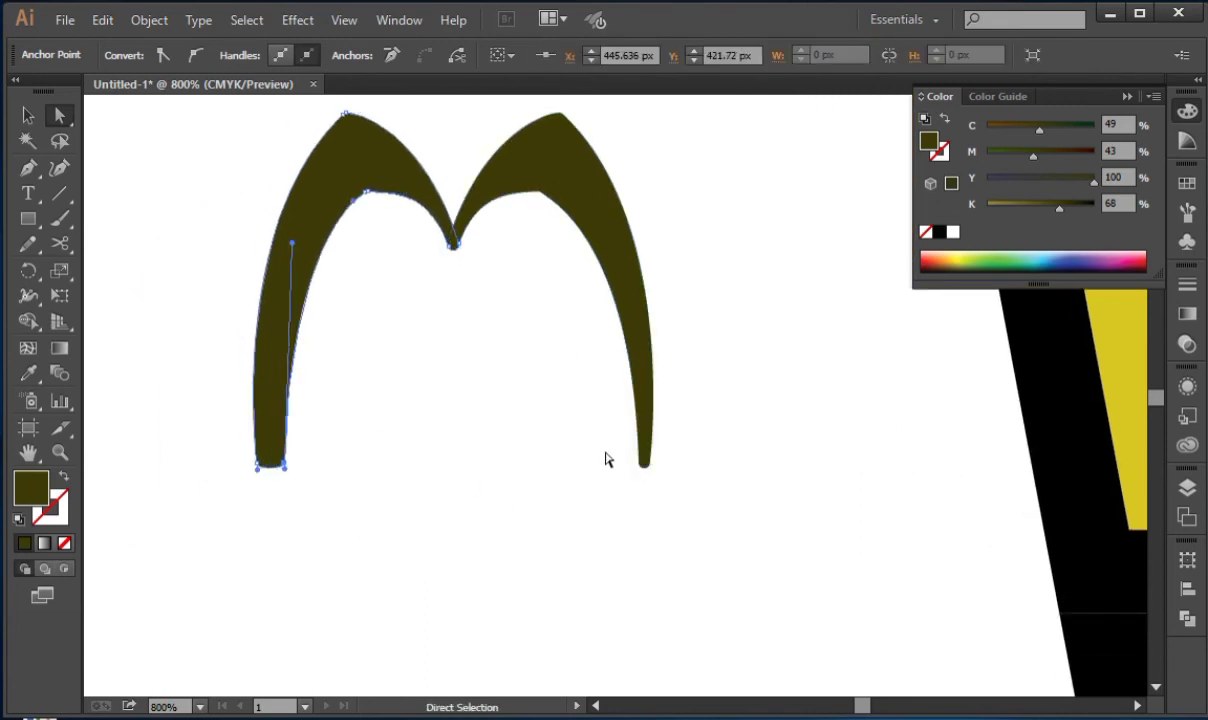
pyautogui.moveTo(690, 420); pyautogui.dragTo(625, 470)
pyautogui.press('Left')
pyautogui.press('Left')
pyautogui.press('Left')
pyautogui.press('Left')
pyautogui.click(723, 461)
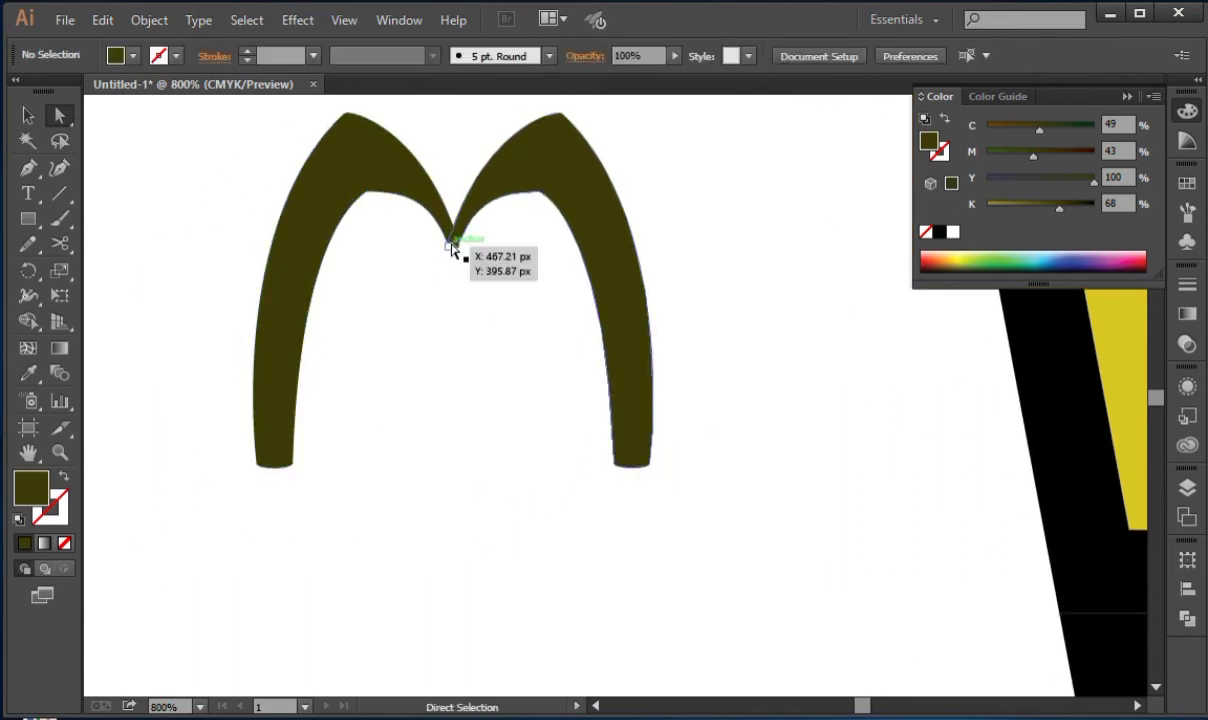
# Round the inner top corner of both arches to a radius of about 6.99 px.
pyautogui.click(546, 185)
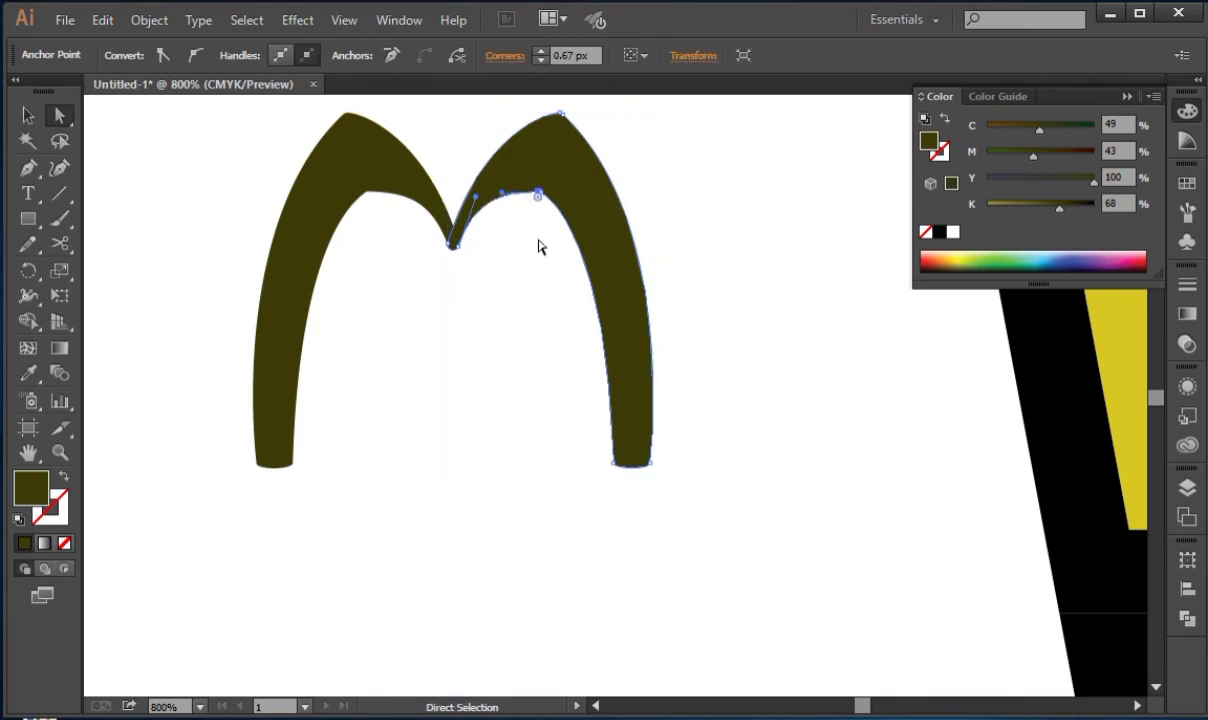
pyautogui.moveTo(537, 197); pyautogui.dragTo(533, 267)
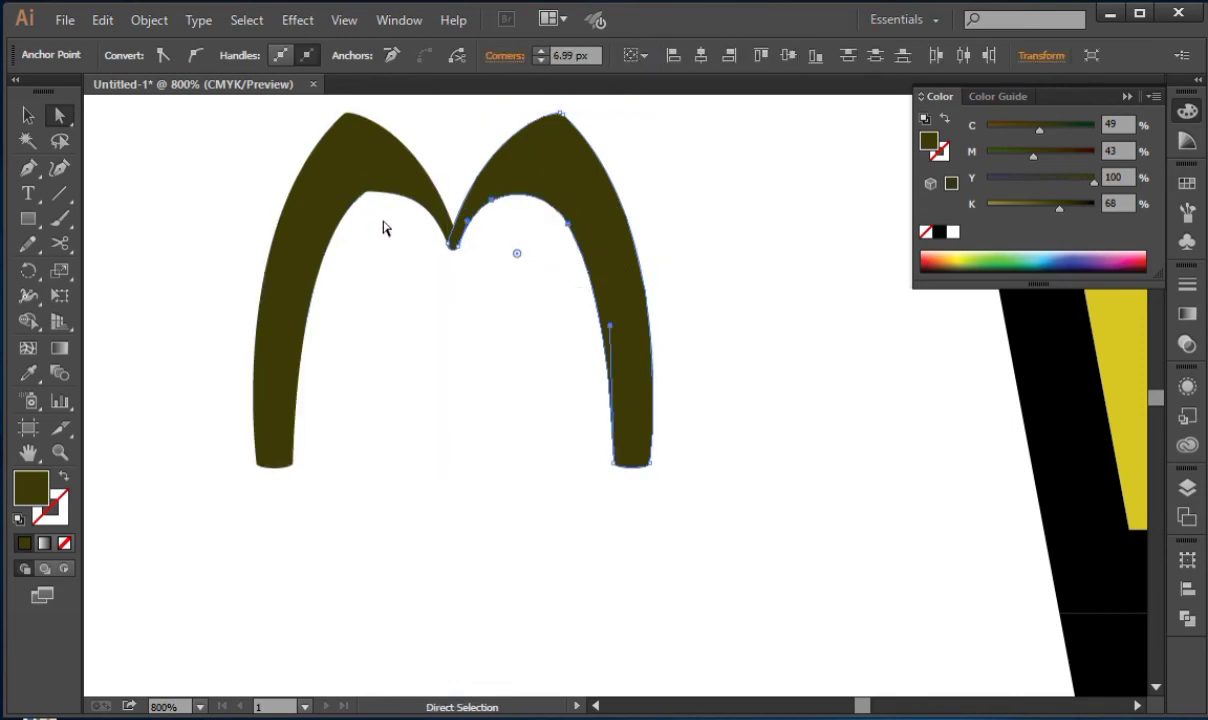
pyautogui.moveTo(362, 177); pyautogui.dragTo(407, 222)
pyautogui.click(504, 342)
pyautogui.scroll(2, 526, 334)
pyautogui.click(747, 307)
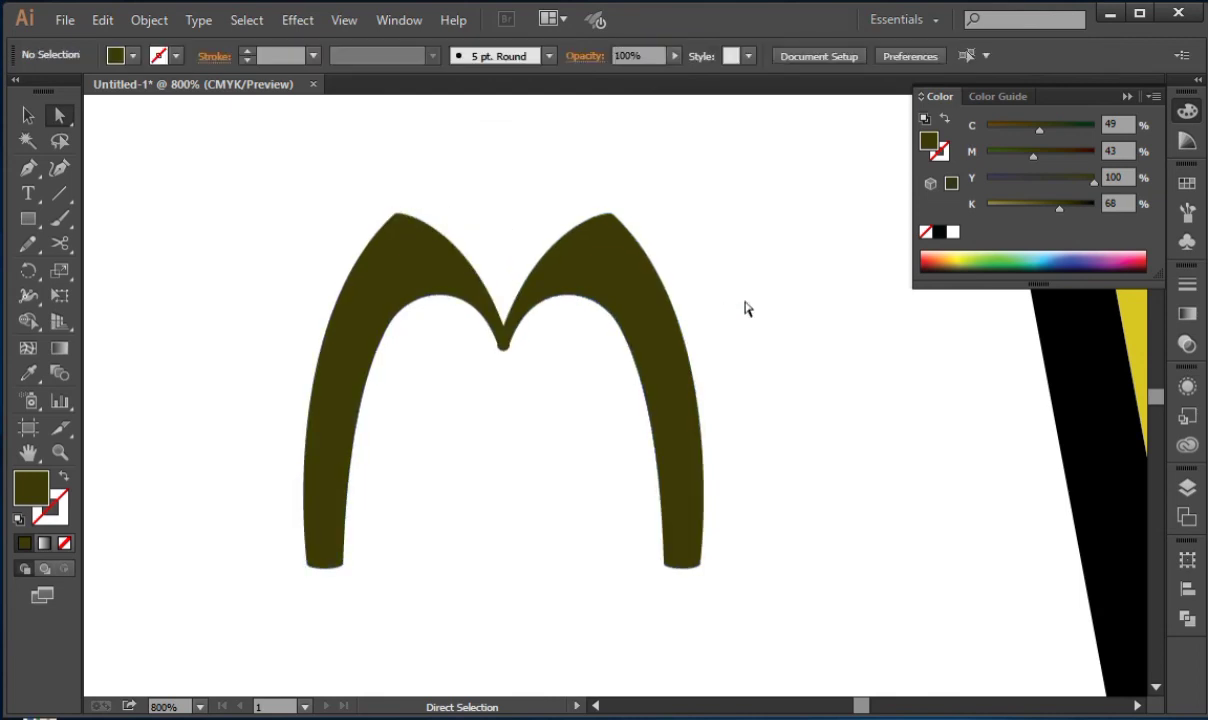
# Move the reshaped M group back onto the cup's olive label and darken its fill to 94% black.
pyautogui.hotkey('ctrl', '-')
pyautogui.hotkey('ctrl', '-')
pyautogui.hotkey('ctrl', '-')
pyautogui.moveTo(680, 413); pyautogui.dragTo(449, 271)
pyautogui.moveTo(261, 164); pyautogui.dragTo(449, 357)
pyautogui.moveTo(400, 300); pyautogui.dragTo(937, 404)
pyautogui.moveTo(954, 415); pyautogui.dragTo(779, 368)
pyautogui.moveTo(1059, 203); pyautogui.dragTo(1088, 203)
pyautogui.click(1097, 376)
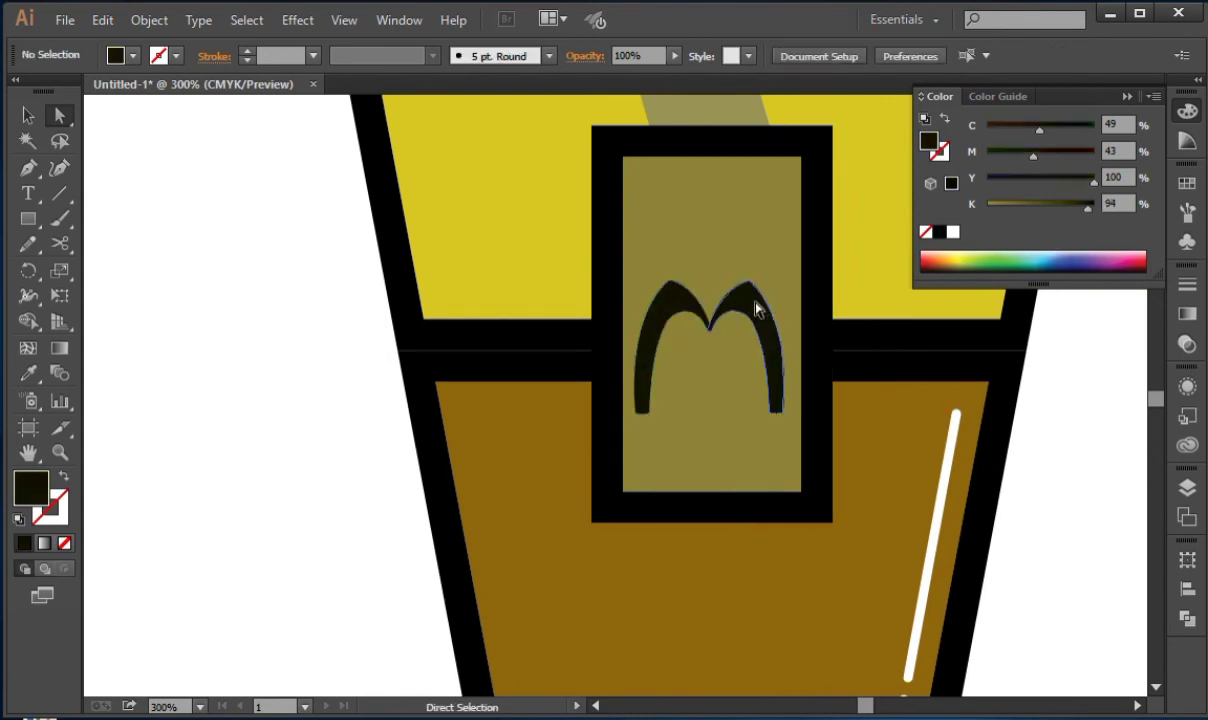
# Select the whole M group and set the cyan of its fill to 31%.
pyautogui.click(670, 303)
pyautogui.rightClick(722, 322)
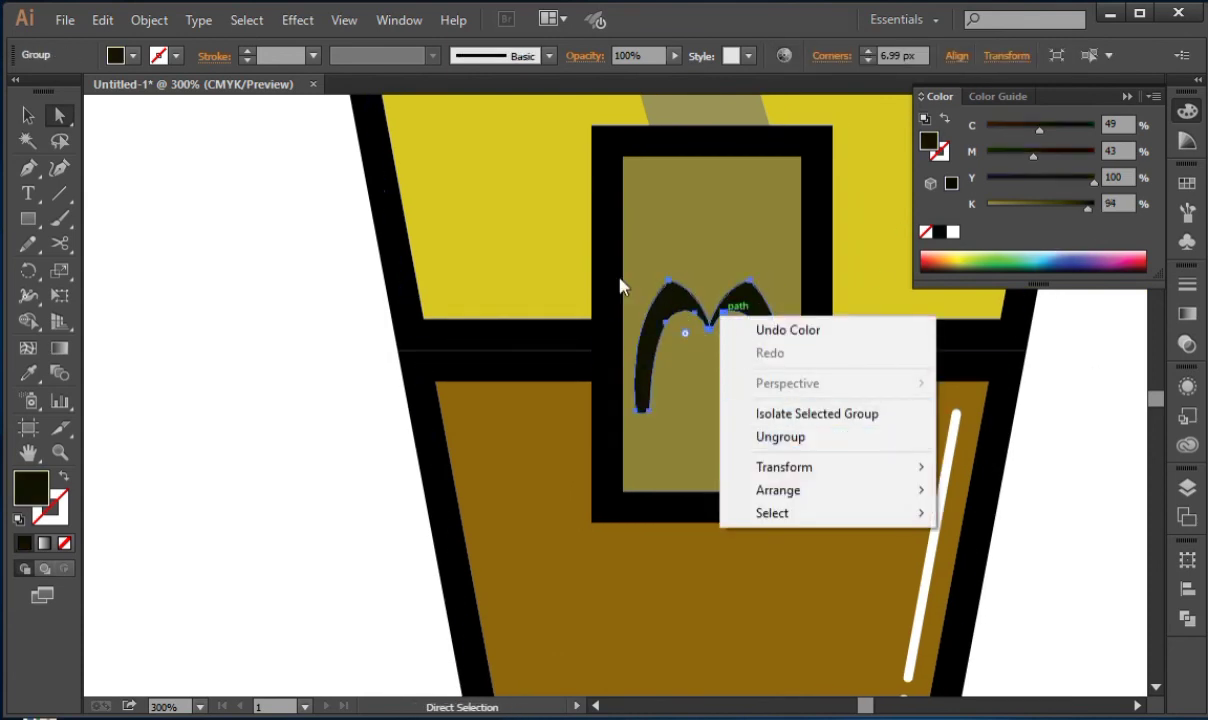
pyautogui.click(682, 318)
pyautogui.click(682, 318)
pyautogui.click(24, 113)
pyautogui.click(375, 352)
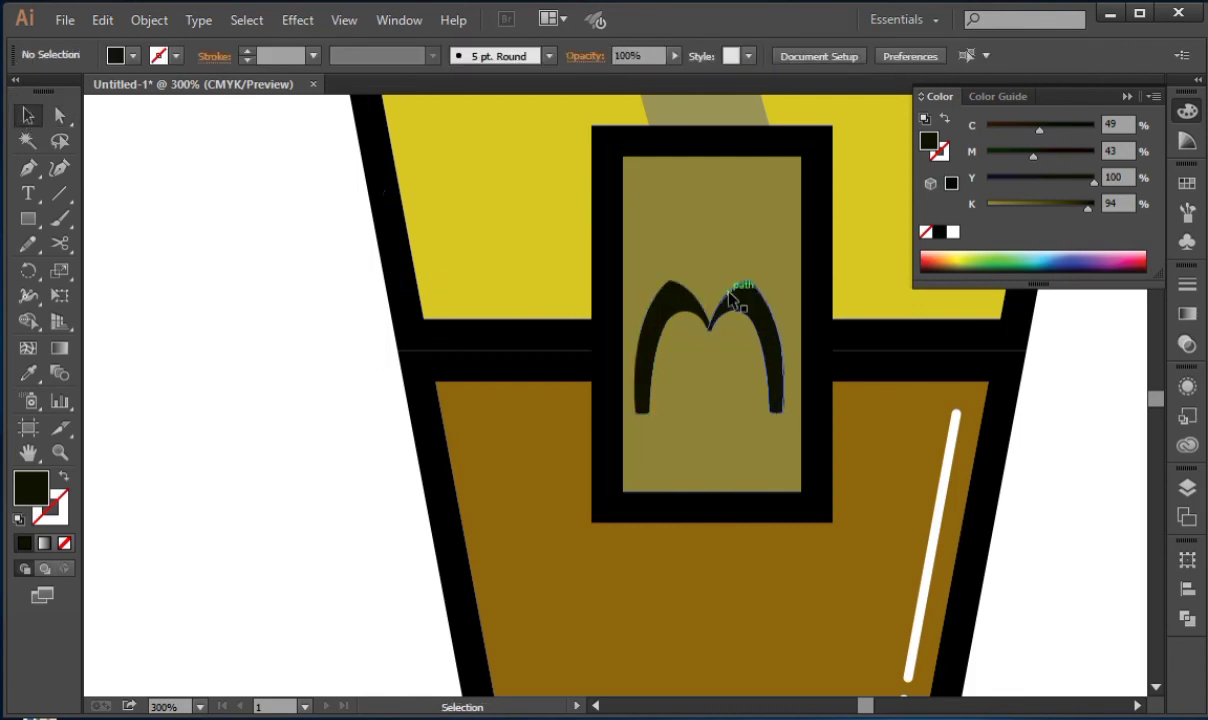
pyautogui.click(733, 290)
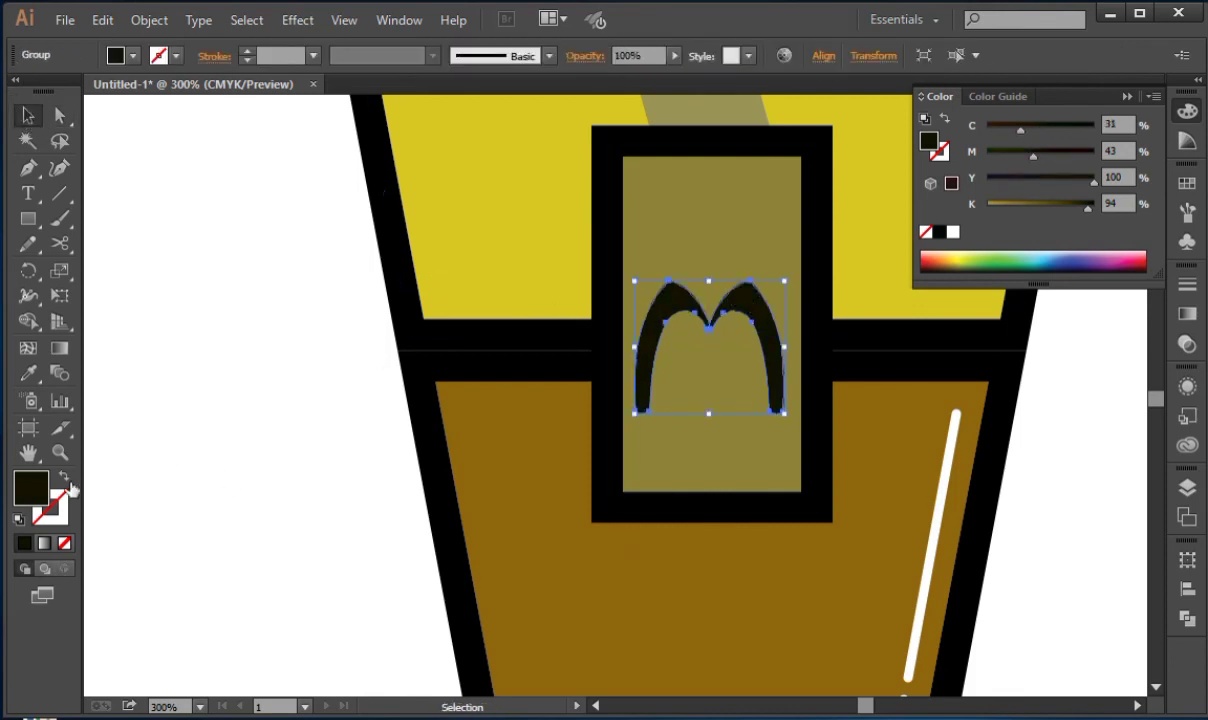
# Apply a Multiply drop shadow to the M group with 97% opacity, 1 px X offset and 2 px Y offset.
pyautogui.click(303, 19)
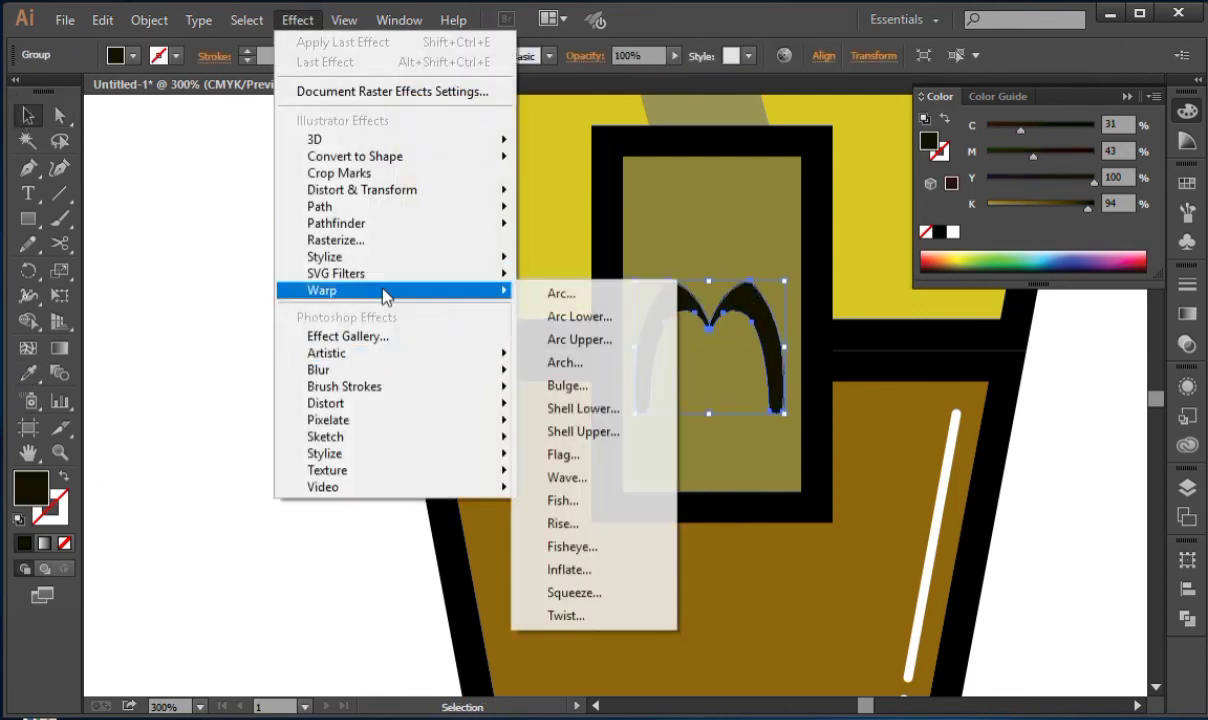
pyautogui.moveTo(380, 256)
pyautogui.click(590, 266)
pyautogui.click(907, 553)
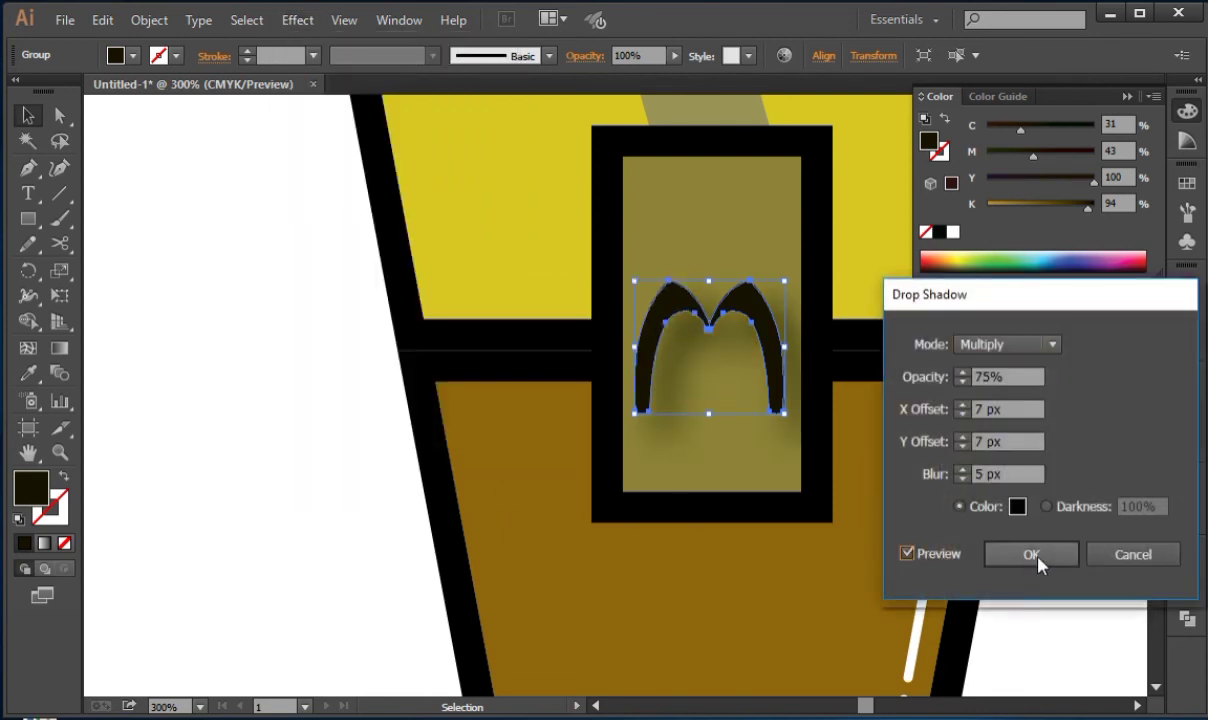
pyautogui.click(963, 414)
pyautogui.click(963, 414)
pyautogui.click(963, 414)
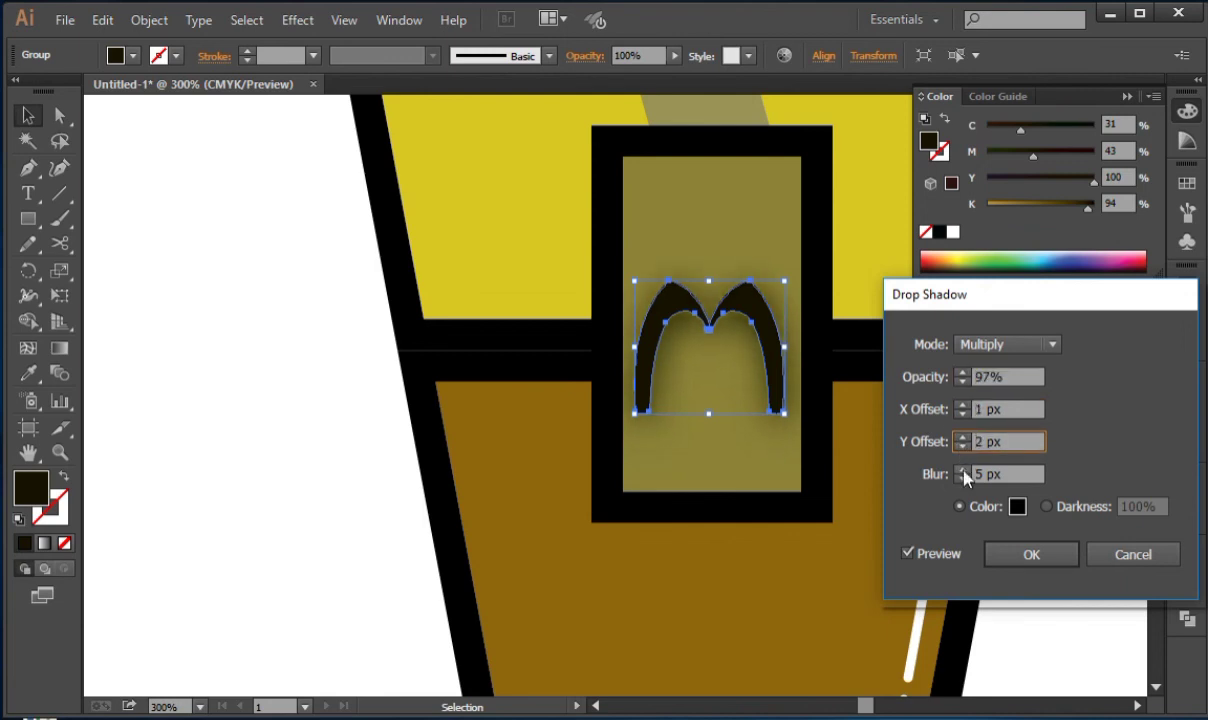
pyautogui.click(964, 404)
pyautogui.click(1031, 555)
pyautogui.click(297, 326)
# Collapse the colour settings and move the orange rectangle from below the artboard onto it as the cup's background.
pyautogui.hotkey('ctrl', '1')
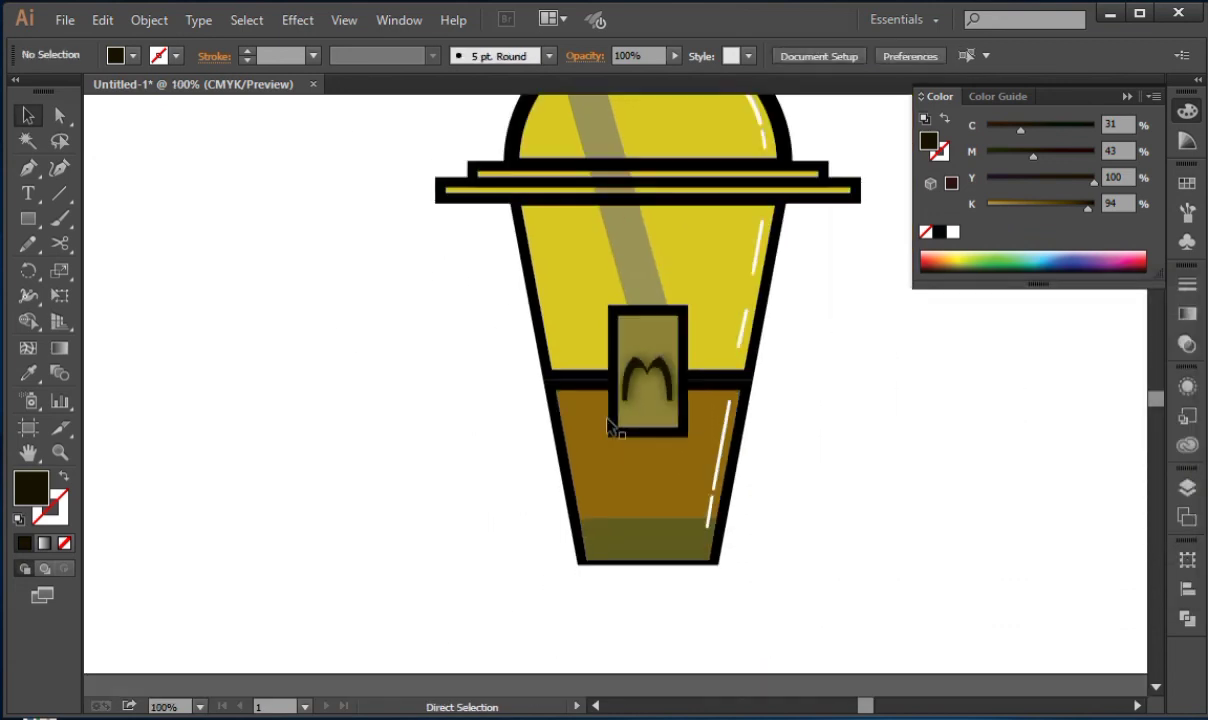
pyautogui.click(1152, 100)
pyautogui.scroll(2, 903, 372)
pyautogui.scroll(-1, 908, 361)
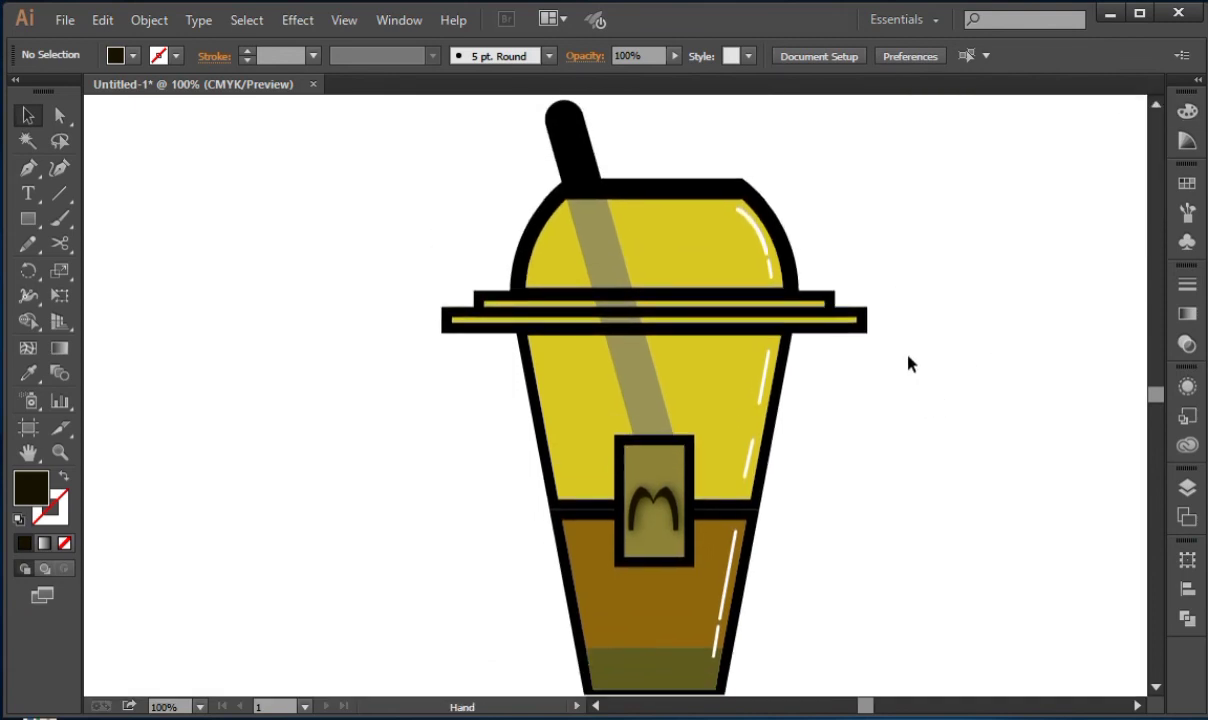
pyautogui.hotkey('ctrl', '0')
pyautogui.scroll(1, 928, 372)
pyautogui.scroll(-4, 720, 415)
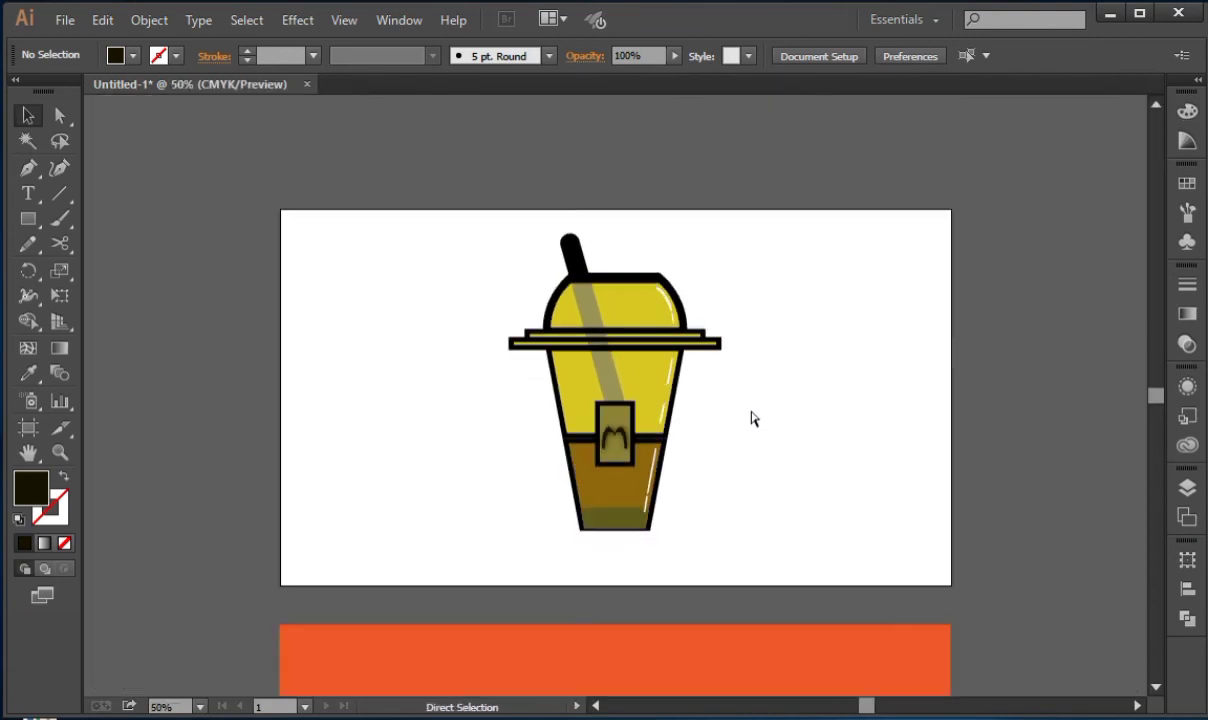
pyautogui.moveTo(738, 578); pyautogui.dragTo(726, 372)
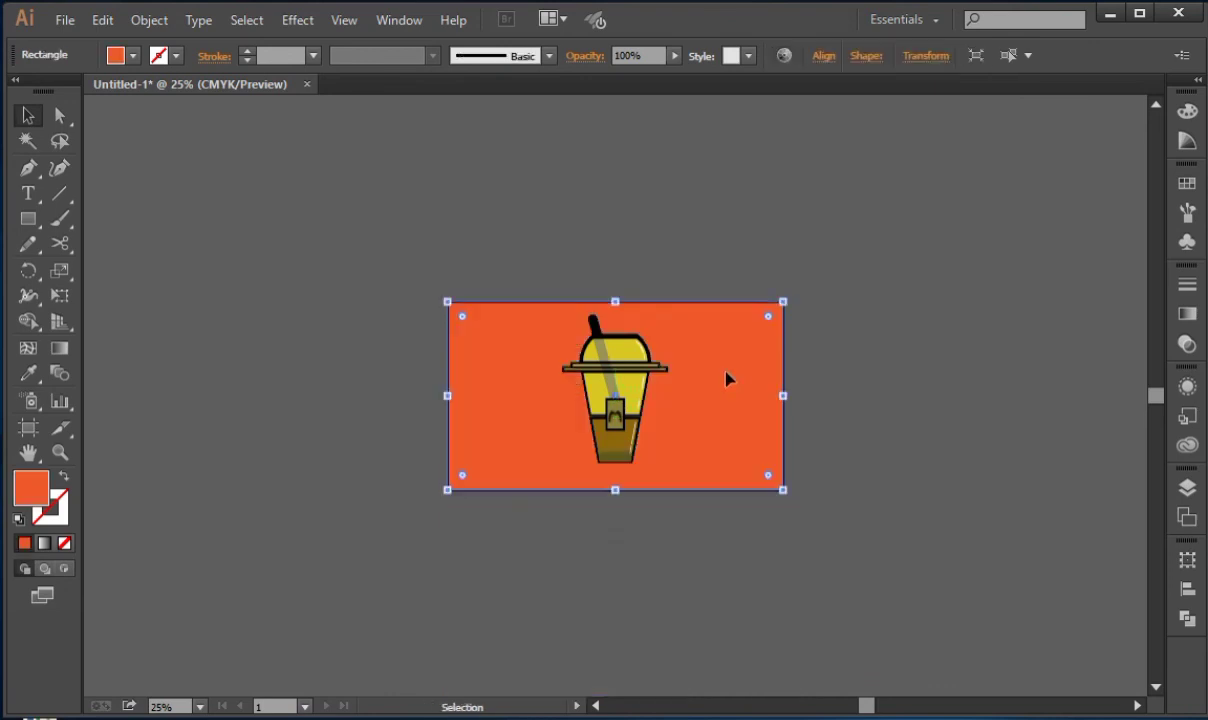
pyautogui.click(806, 413)
pyautogui.click(765, 426)
pyautogui.click(855, 415)
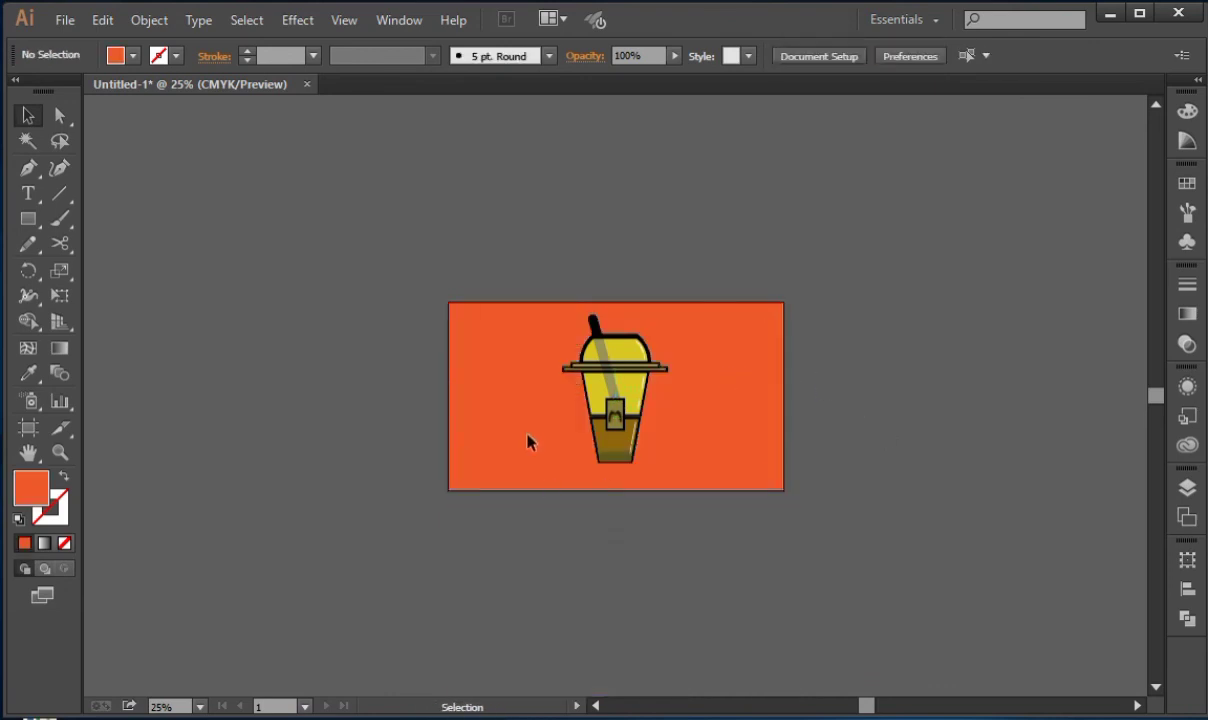
pyautogui.scroll(4, 526, 437)
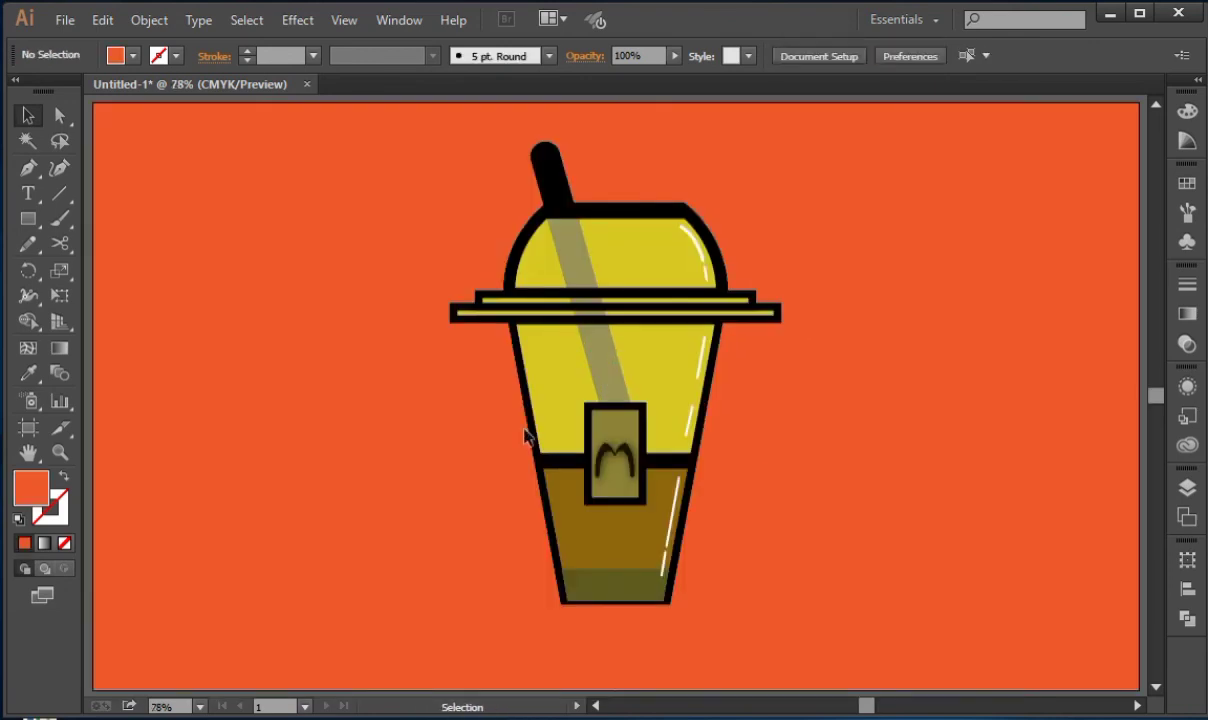